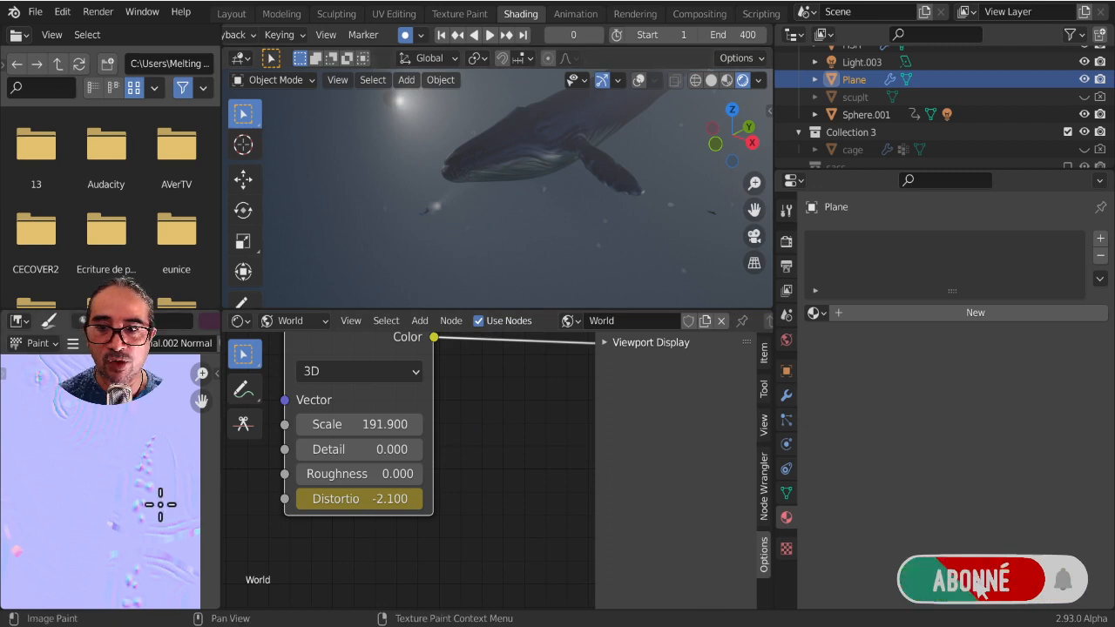
Step: Examine the whale's normal map, Material.002 Normal, enlarged in the image editor, including the fold and eye details
{"action": "key", "text": "ctrl+space"}
{"action": "scroll", "coordinate": [532, 375], "scroll_direction": "up", "scroll_amount": 4}
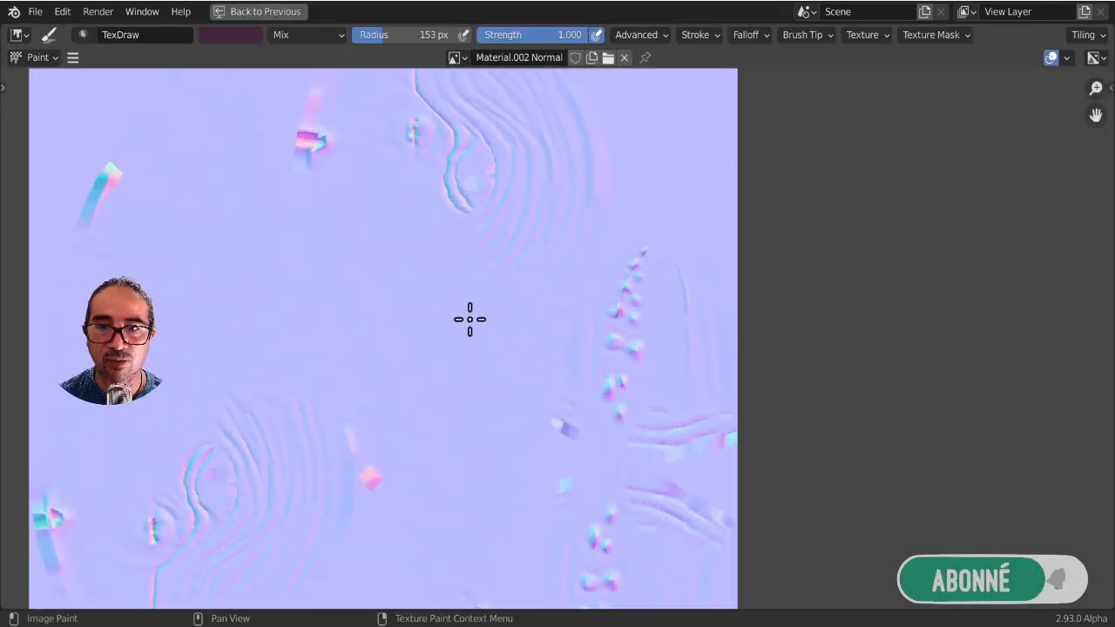
{"action": "scroll", "coordinate": [561, 486], "scroll_direction": "down", "scroll_amount": 1}
{"action": "scroll", "coordinate": [496, 158], "scroll_direction": "up", "scroll_amount": 3}
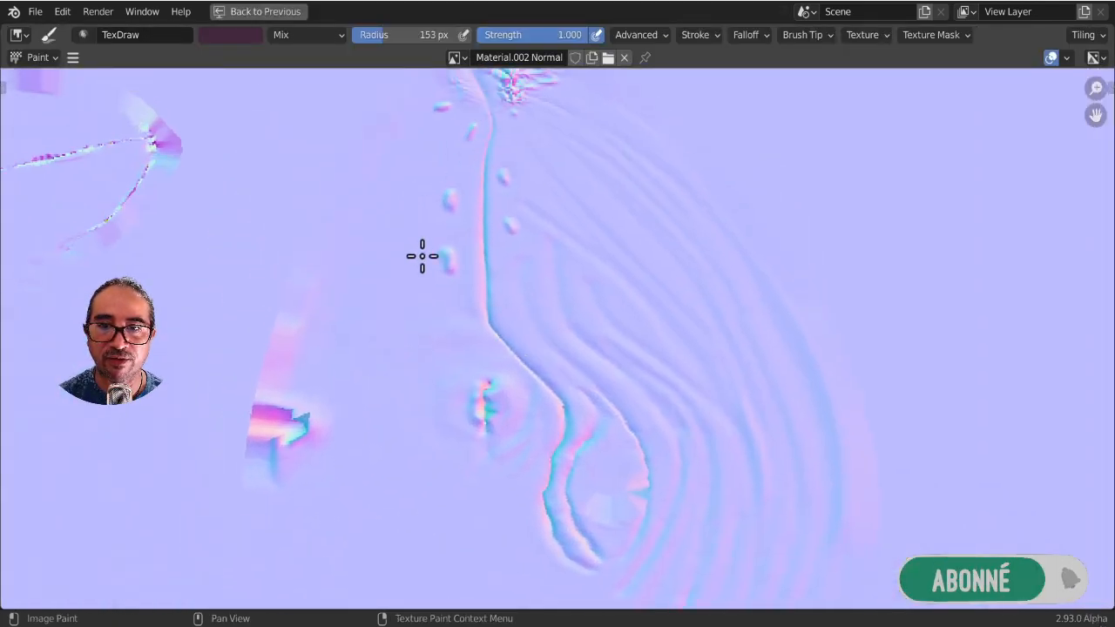
{"action": "mouse_move", "coordinate": [462, 277]}
{"action": "middle_mouse_down"}
{"action": "mouse_move", "coordinate": [515, 343]}
{"action": "mouse_move", "coordinate": [482, 302]}
{"action": "middle_mouse_up"}
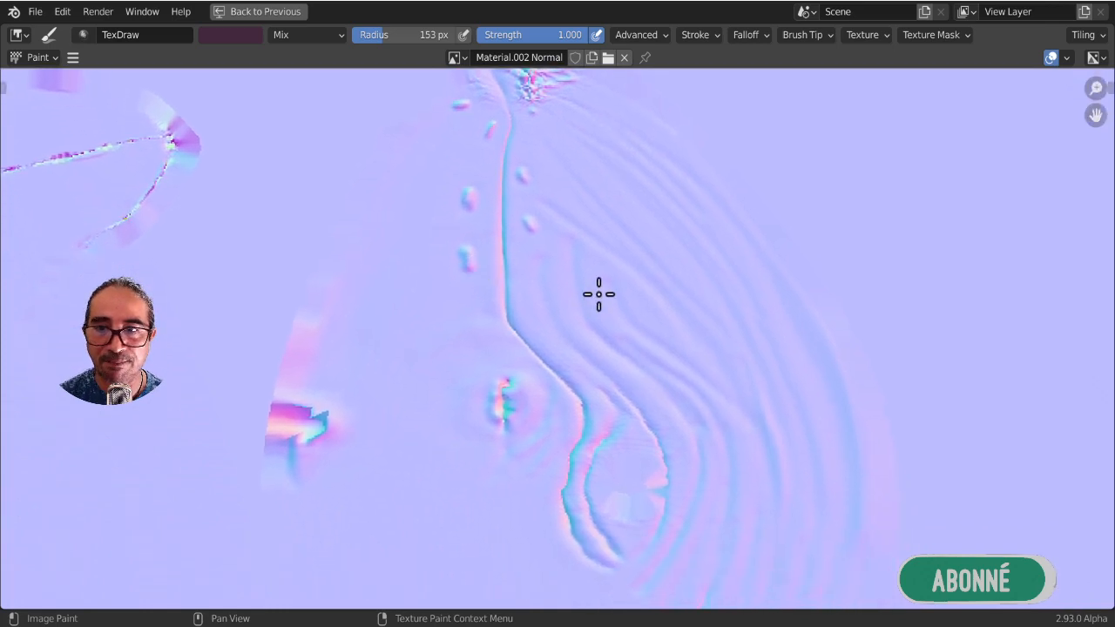
{"action": "scroll", "coordinate": [608, 269], "scroll_direction": "down", "scroll_amount": 3}
{"action": "middle_click_drag", "start_coordinate": [655, 438], "coordinate": [871, 299]}
{"action": "scroll", "coordinate": [521, 399], "scroll_direction": "up", "scroll_amount": 3}
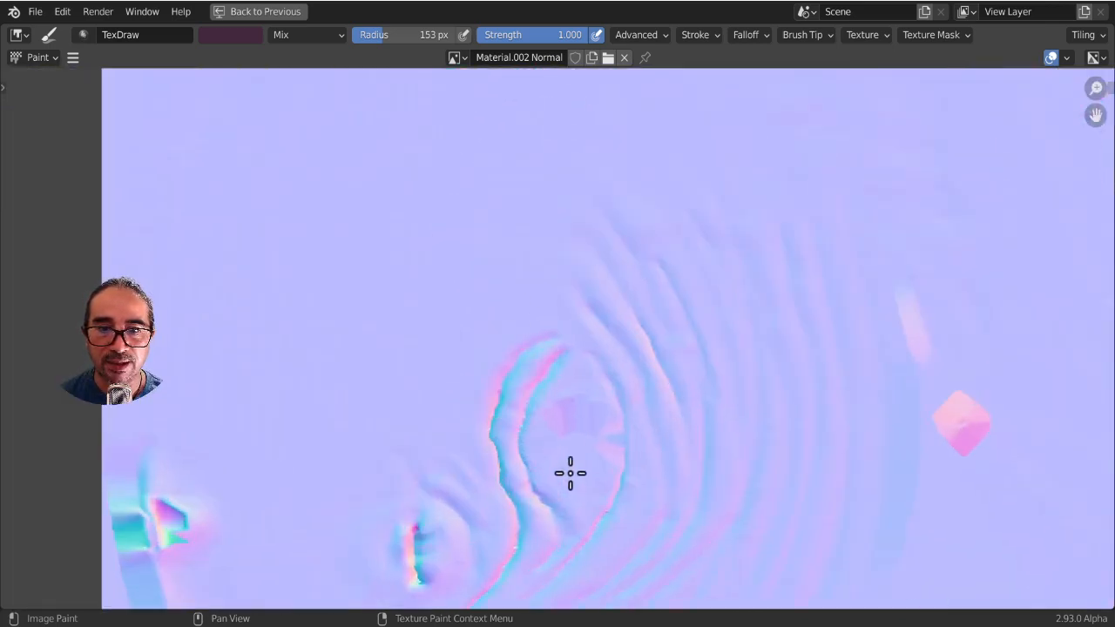
{"action": "key", "text": "ctrl+space"}
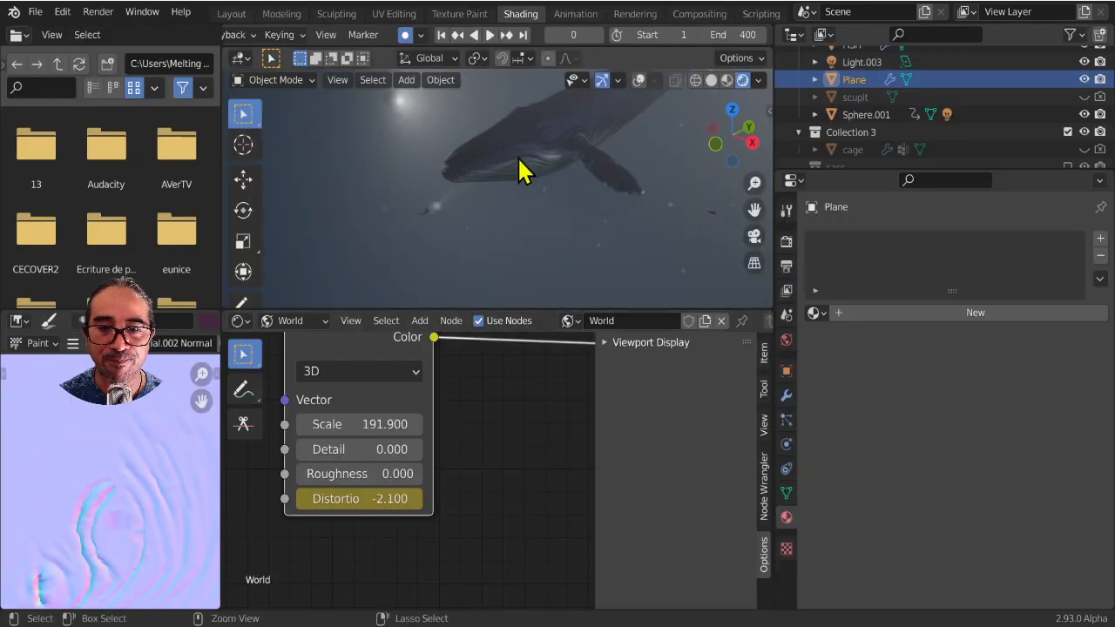
Step: Examine the rendered whale up close and from several angles in the enlarged 3D viewport
{"action": "key", "text": "ctrl+space"}
{"action": "scroll", "coordinate": [511, 267], "scroll_direction": "up", "scroll_amount": 4}
{"action": "mouse_move", "coordinate": [601, 321]}
{"action": "middle_mouse_down"}
{"action": "mouse_move", "coordinate": [694, 289]}
{"action": "mouse_move", "coordinate": [616, 331]}
{"action": "middle_mouse_up"}
{"action": "middle_click_drag", "start_coordinate": [418, 261], "coordinate": [274, 190]}
{"action": "middle_click_drag", "start_coordinate": [522, 259], "coordinate": [585, 281]}
{"action": "scroll", "coordinate": [674, 314], "scroll_direction": "down", "scroll_amount": 3}
{"action": "middle_click_drag", "start_coordinate": [554, 335], "coordinate": [513, 400]}
{"action": "scroll", "coordinate": [535, 388], "scroll_direction": "down", "scroll_amount": 2}
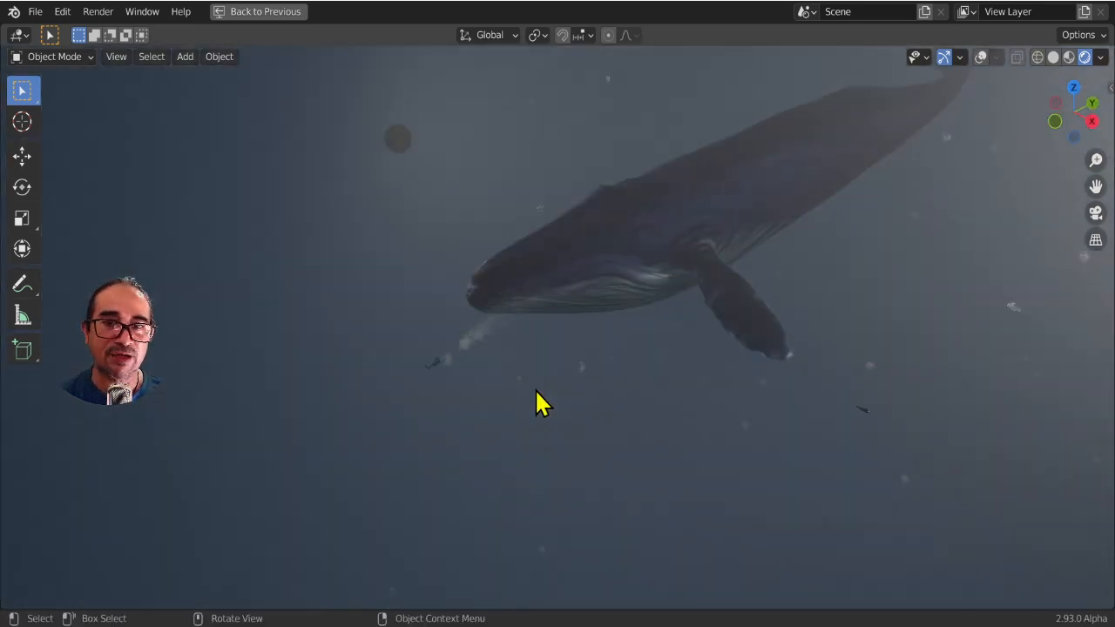
Step: Play the animation from the camera view and examine the whale, diver and fish in the rendered scene
{"action": "key", "text": "KP_0"}
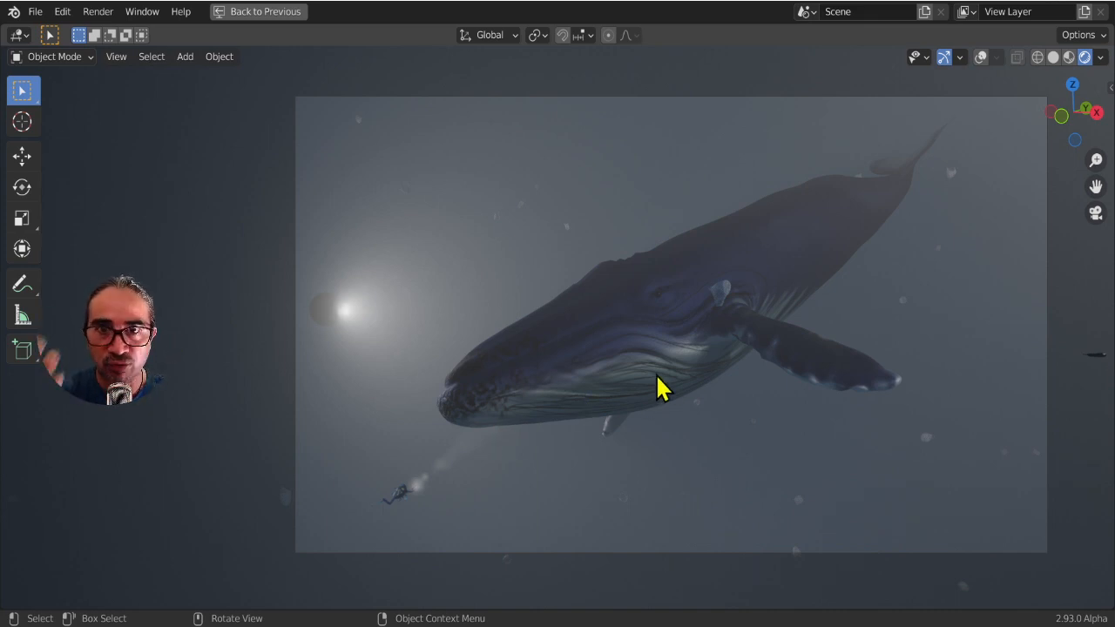
{"action": "scroll", "coordinate": [435, 505], "scroll_direction": "up", "scroll_amount": 1}
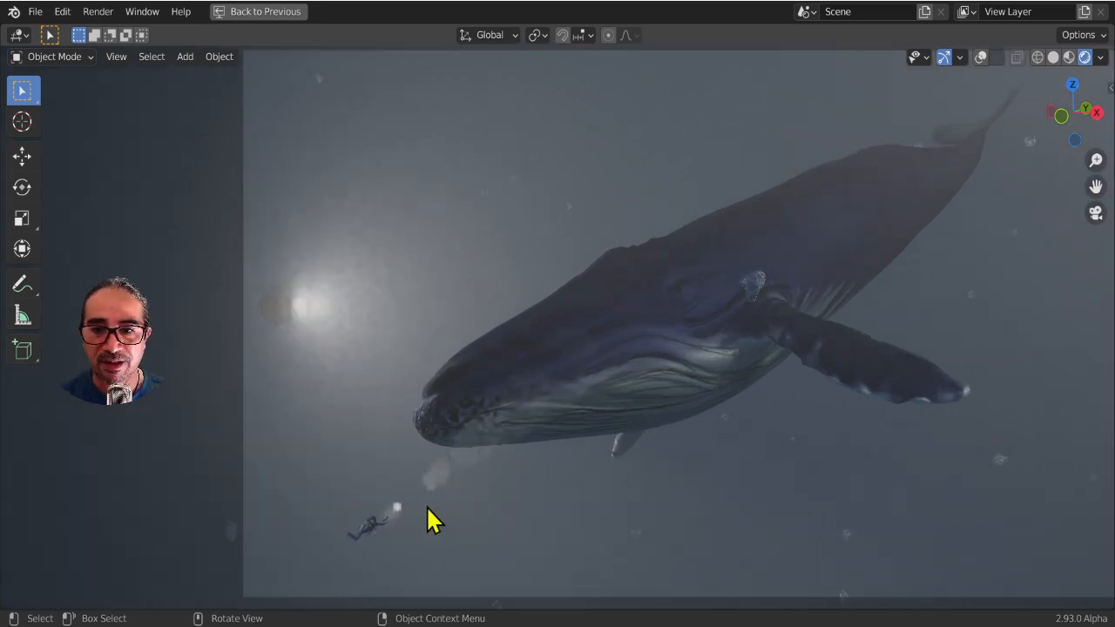
{"action": "middle_click_drag", "start_coordinate": [392, 520], "coordinate": [417, 464], "text": "shift"}
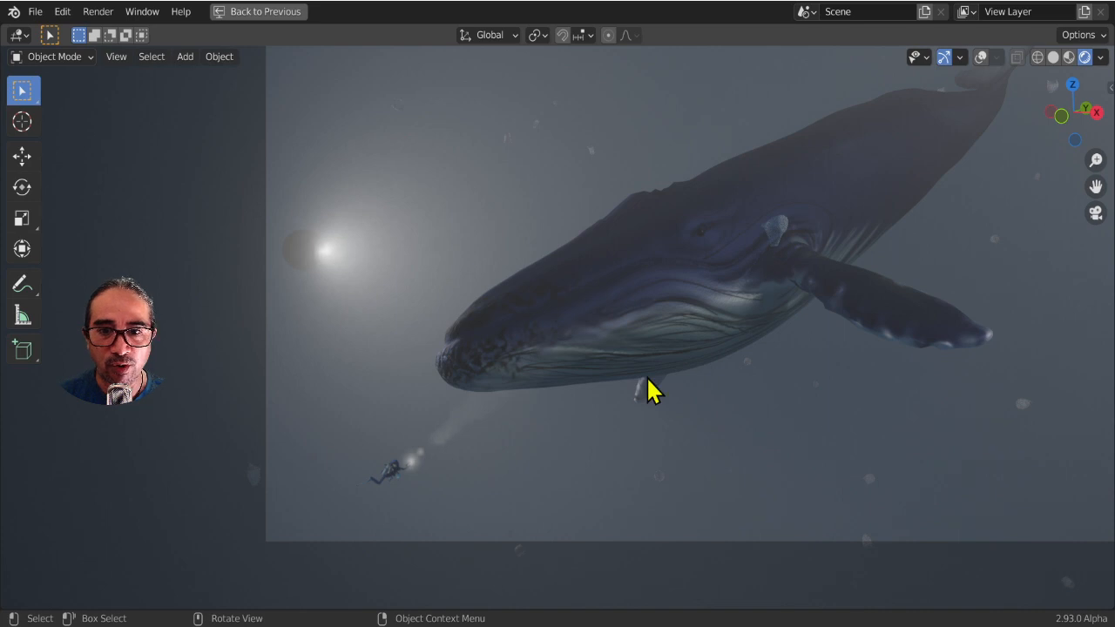
{"action": "scroll", "coordinate": [649, 392], "scroll_direction": "up", "scroll_amount": 2}
{"action": "key", "text": "space"}
{"action": "scroll", "coordinate": [405, 331], "scroll_direction": "down", "scroll_amount": 1}
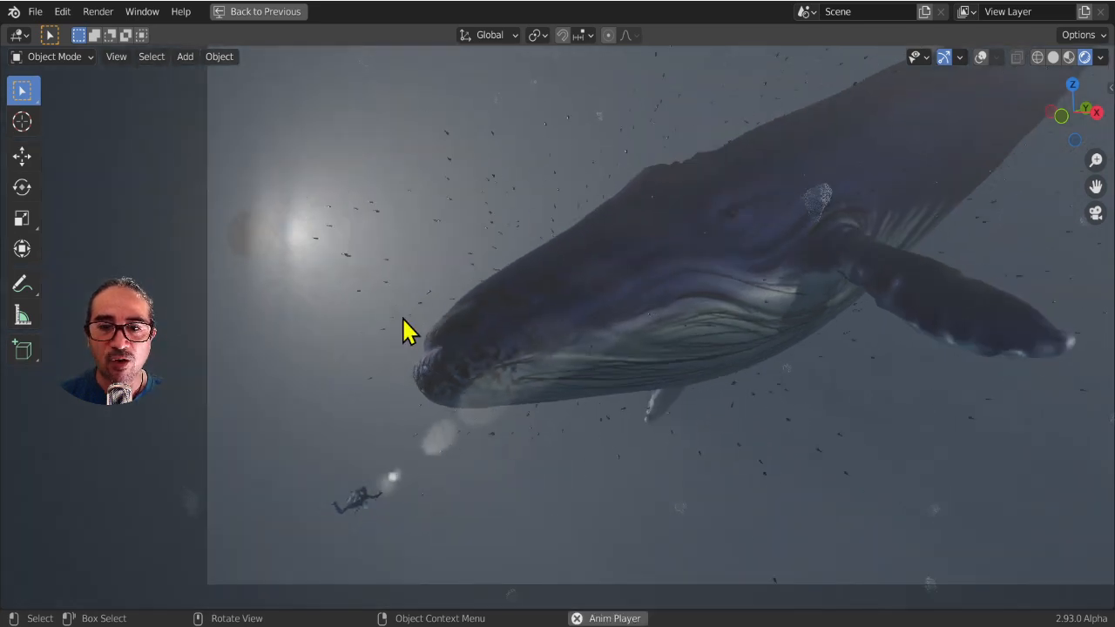
{"action": "scroll", "coordinate": [386, 319], "scroll_direction": "up", "scroll_amount": 2}
{"action": "scroll", "coordinate": [416, 282], "scroll_direction": "up", "scroll_amount": 1}
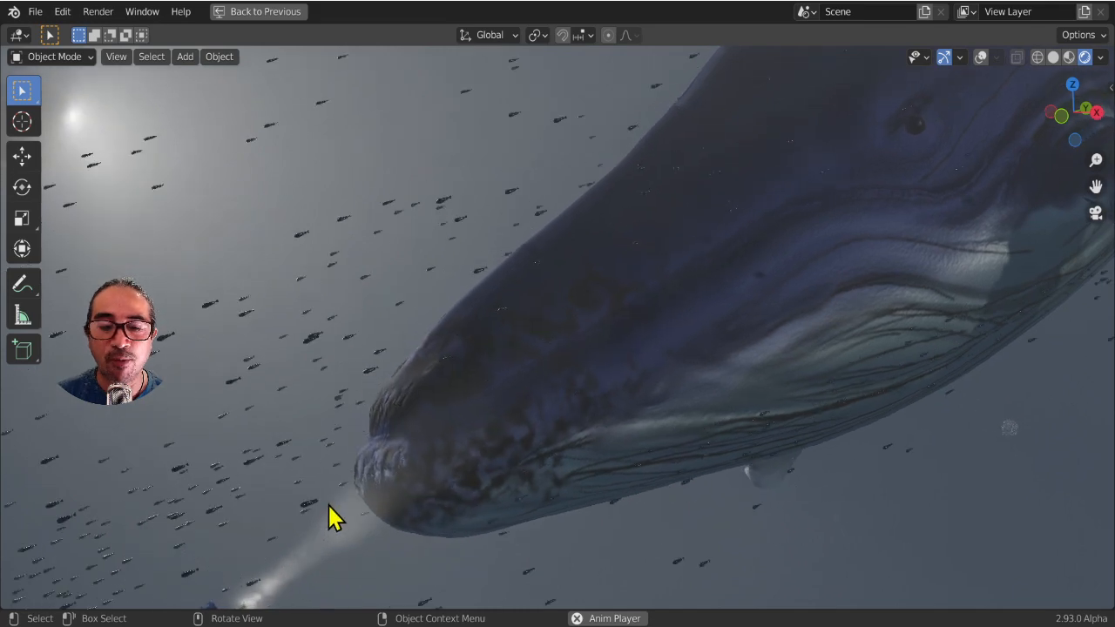
{"action": "scroll", "coordinate": [366, 487], "scroll_direction": "down", "scroll_amount": 2}
{"action": "scroll", "coordinate": [393, 456], "scroll_direction": "down", "scroll_amount": 1}
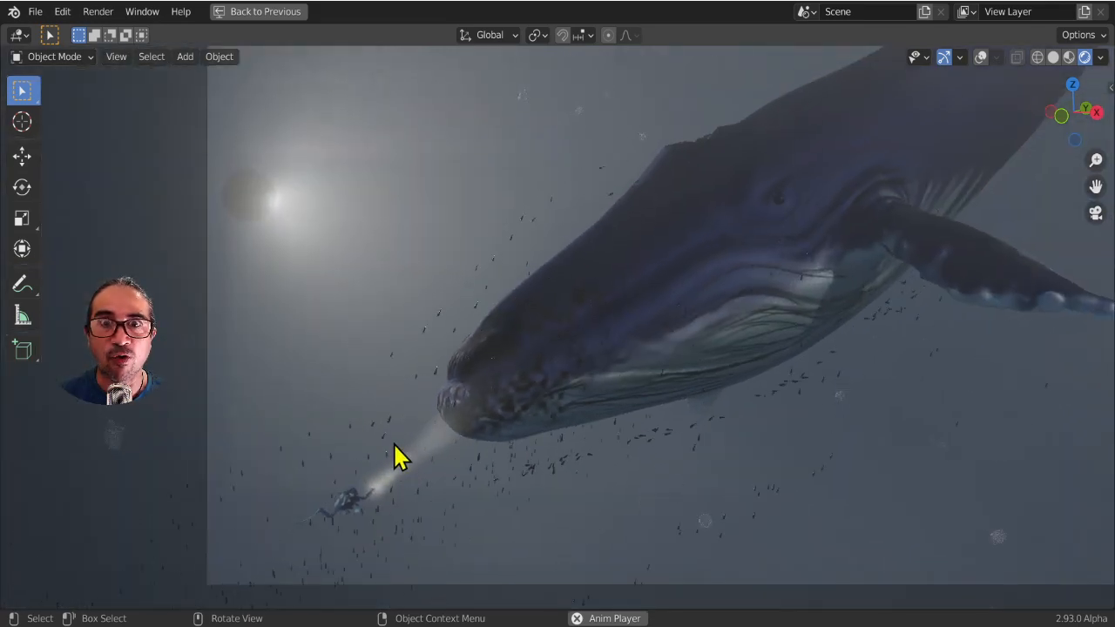
{"action": "scroll", "coordinate": [393, 445], "scroll_direction": "down", "scroll_amount": 1}
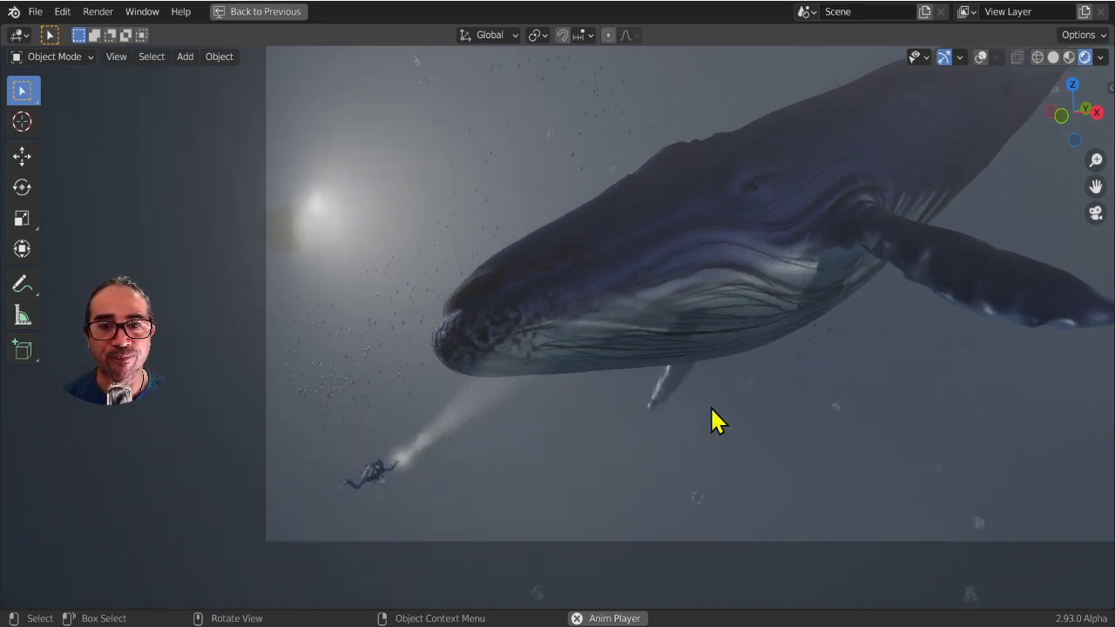
{"action": "scroll", "coordinate": [717, 422], "scroll_direction": "down", "scroll_amount": 1}
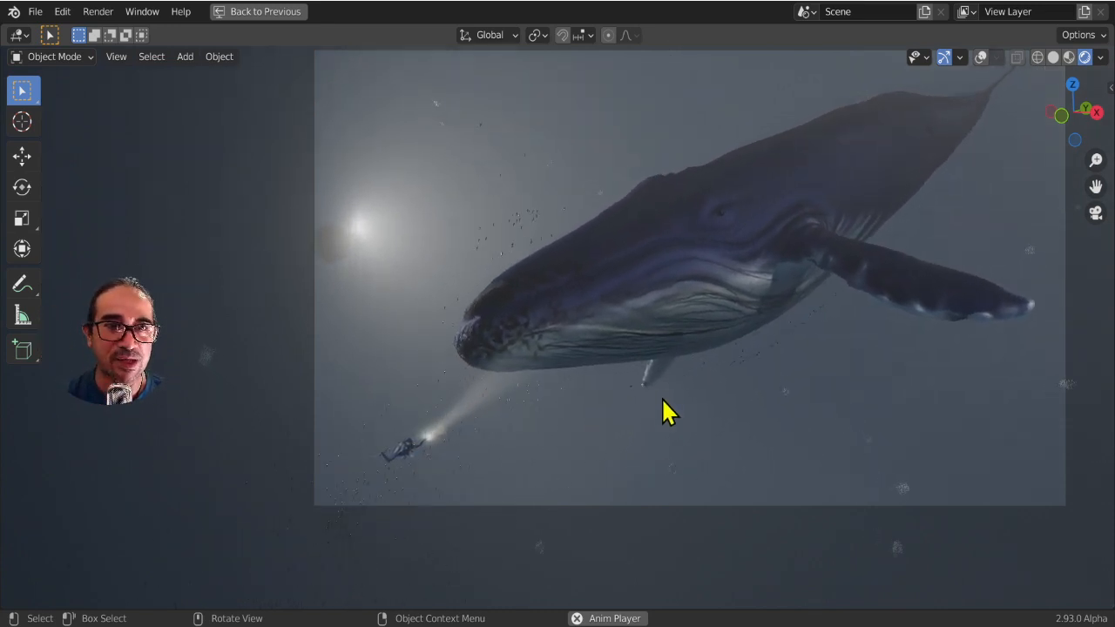
{"action": "scroll", "coordinate": [737, 386], "scroll_direction": "down", "scroll_amount": 1}
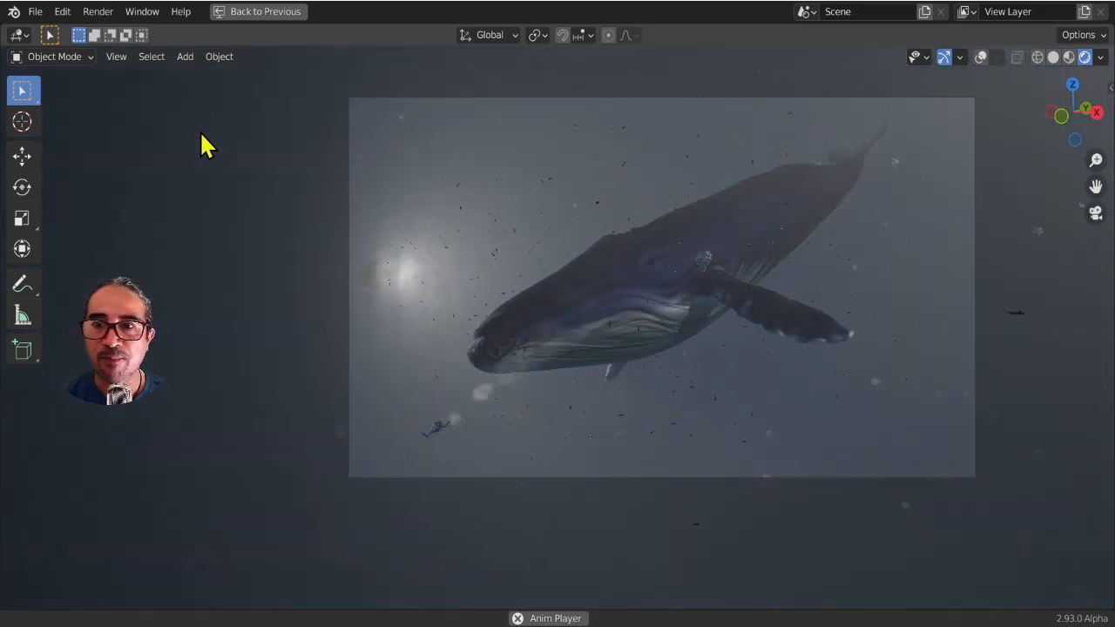
{"action": "left_click", "coordinate": [261, 12]}
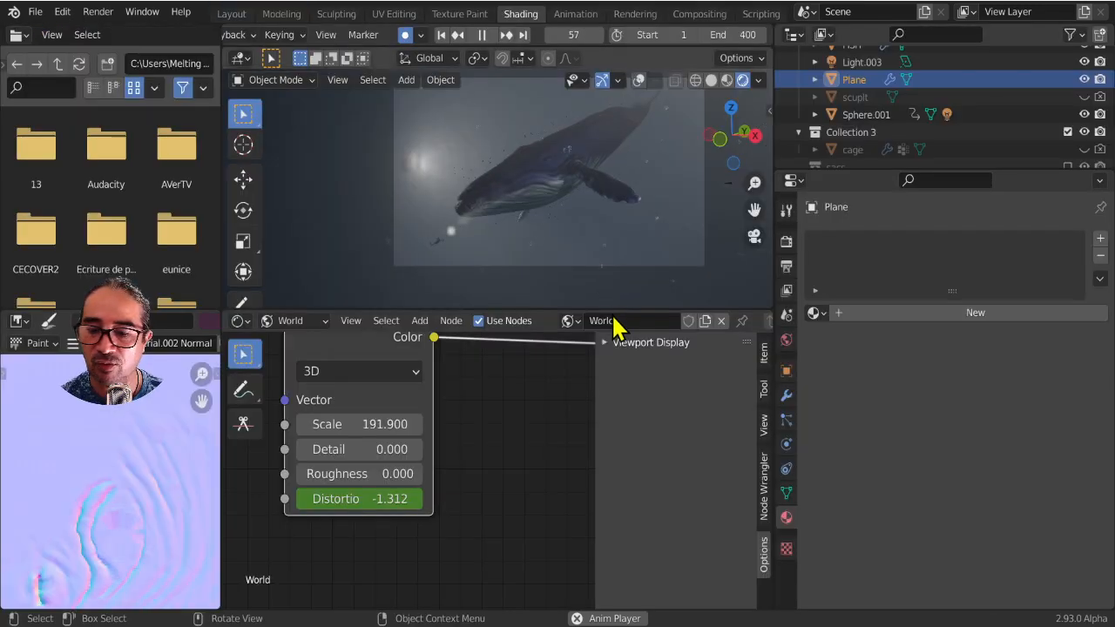
Step: Switch the viewport to solid shading and examine the low-poly whale's shape without its materials
{"action": "left_click", "coordinate": [520, 195]}
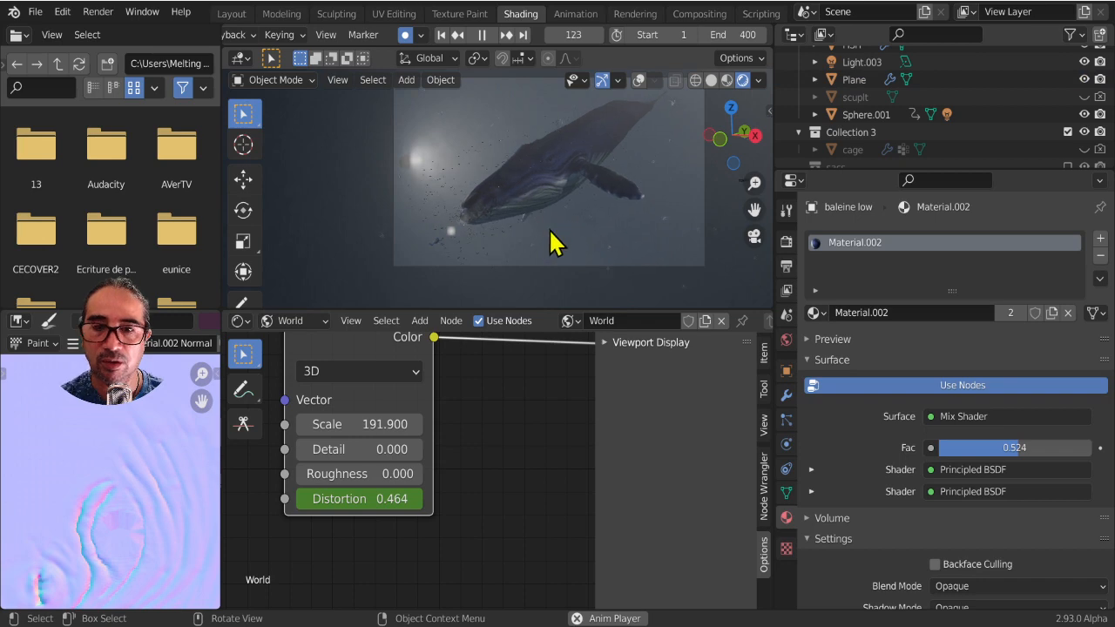
{"action": "middle_click_drag", "start_coordinate": [553, 242], "coordinate": [677, 119]}
{"action": "left_click", "coordinate": [711, 79]}
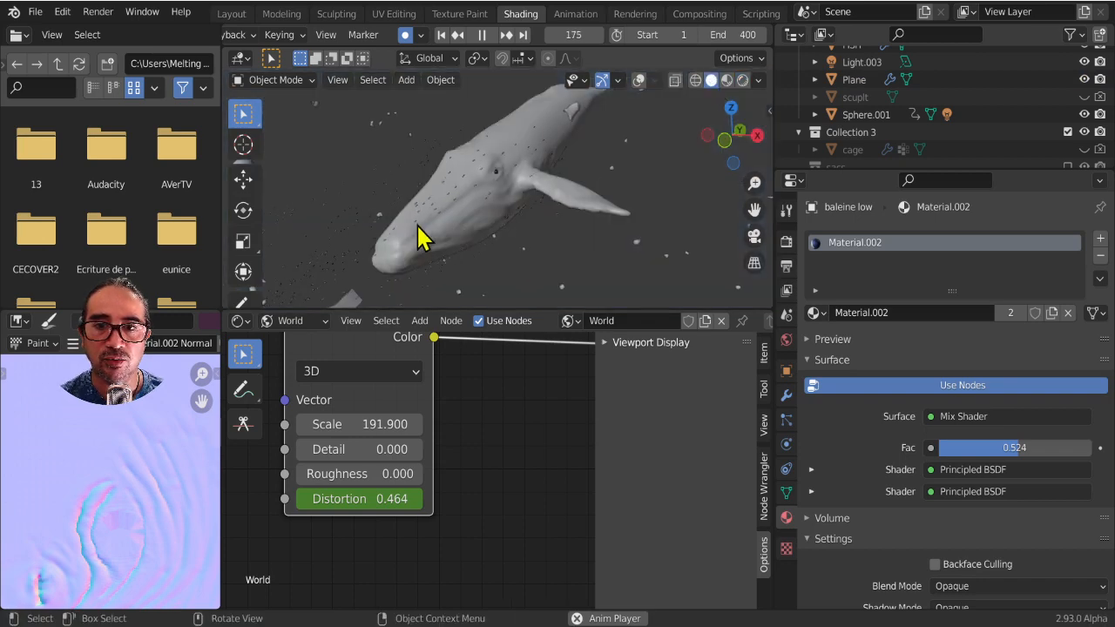
{"action": "left_click", "coordinate": [468, 223]}
{"action": "key", "text": "ctrl+space"}
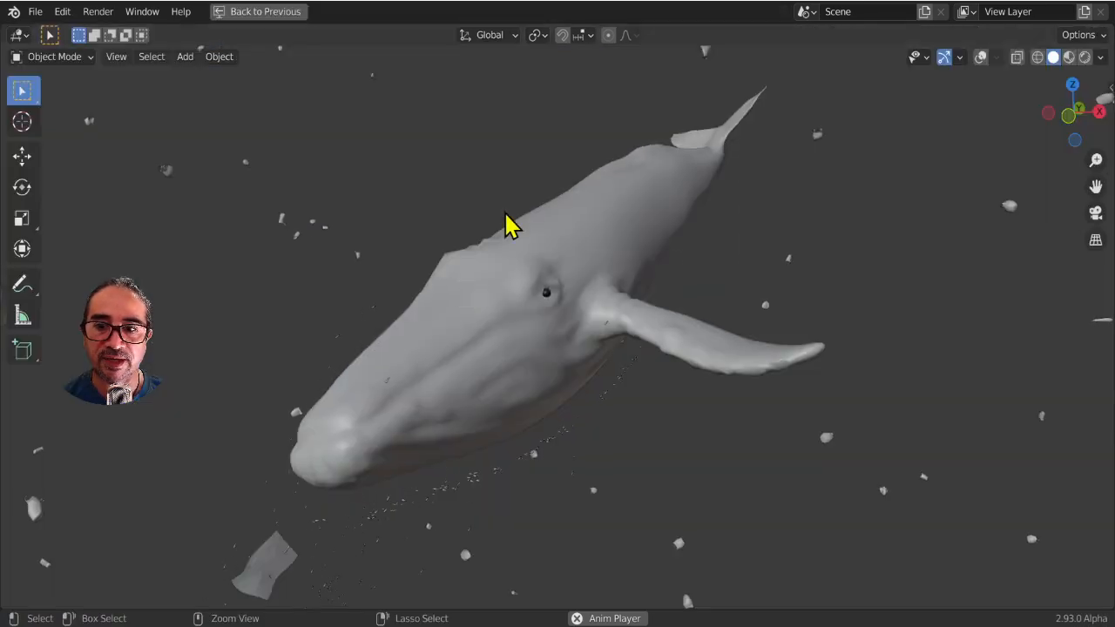
{"action": "middle_click_drag", "start_coordinate": [368, 428], "coordinate": [506, 485]}
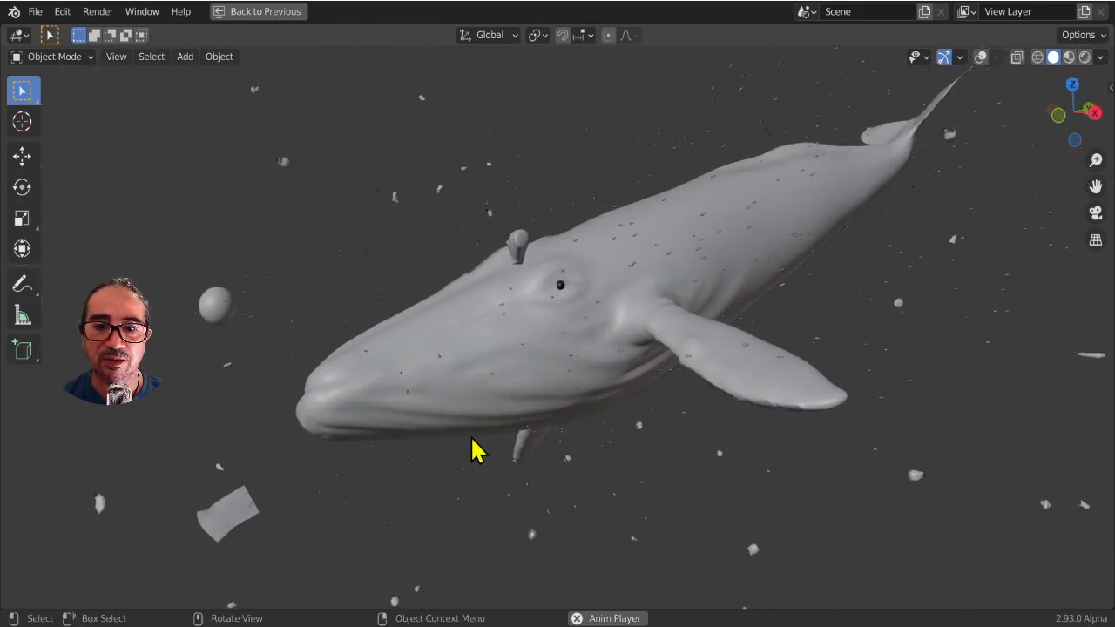
{"action": "key", "text": "ctrl+space"}
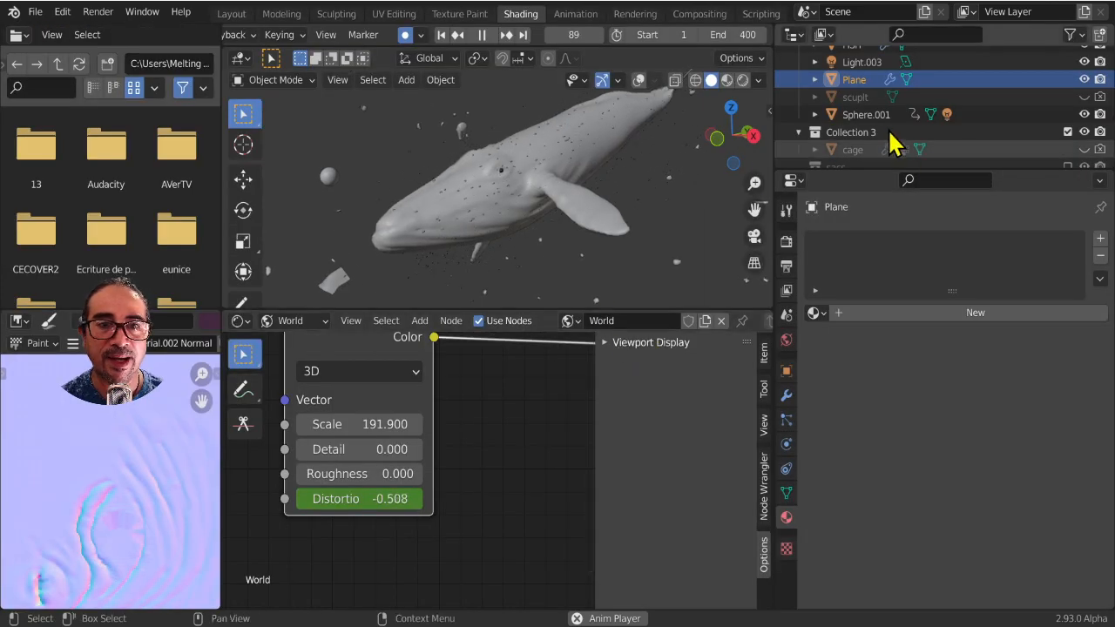
Step: Show the sculpt object and hide the Plane object and the BALEINE COLLECT collection
{"action": "left_click", "coordinate": [1085, 97]}
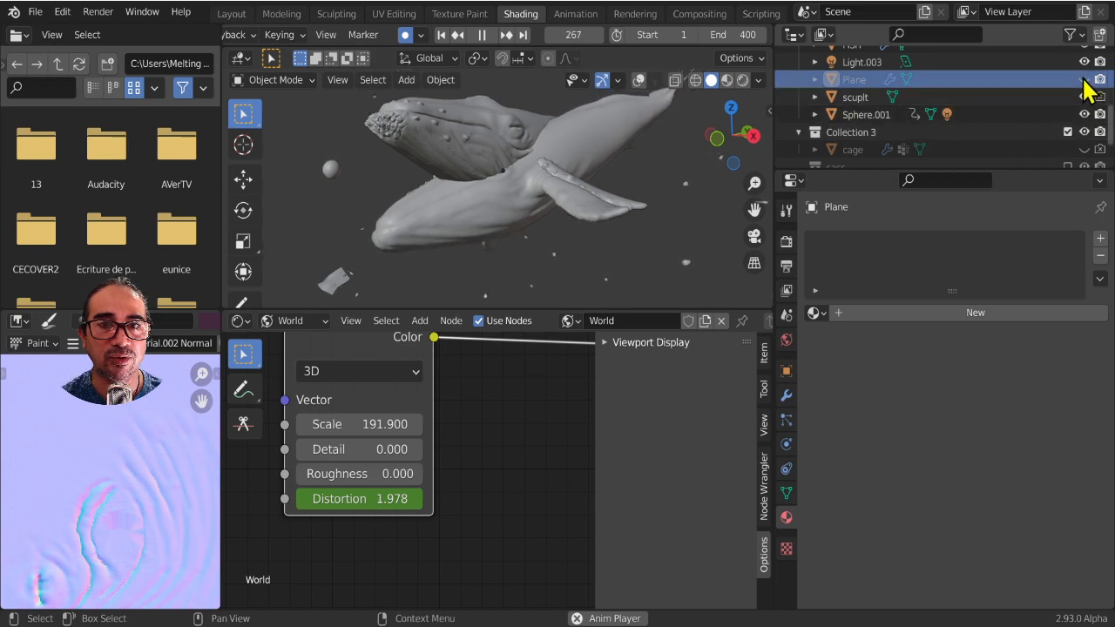
{"action": "scroll", "coordinate": [1058, 139], "scroll_direction": "down", "scroll_amount": 3}
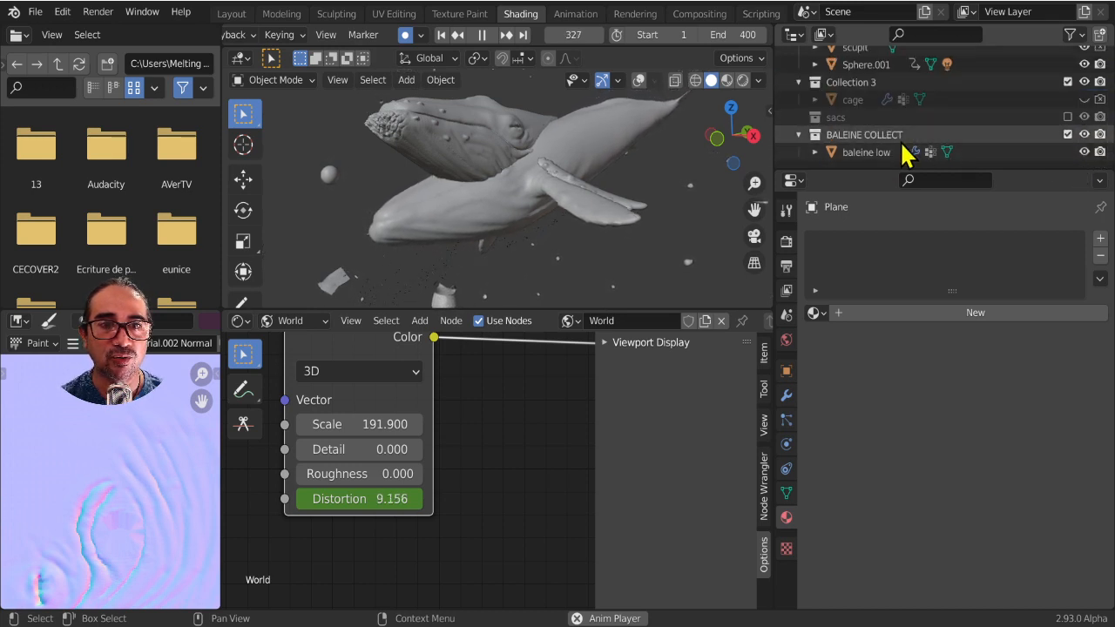
{"action": "left_click", "coordinate": [1085, 134]}
Step: Examine the sculpted high-poly whale's head, folds, fin and body from several angles
{"action": "middle_click_drag", "start_coordinate": [474, 155], "coordinate": [447, 194]}
{"action": "key", "text": "ctrl+space"}
{"action": "scroll", "coordinate": [471, 205], "scroll_direction": "up", "scroll_amount": 2}
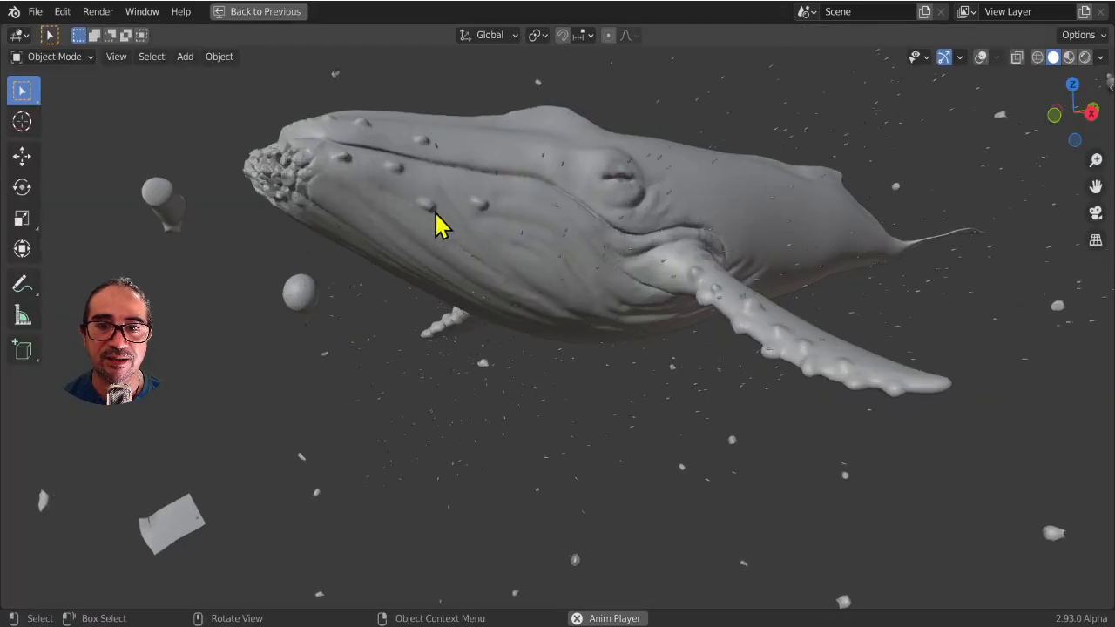
{"action": "middle_click_drag", "start_coordinate": [425, 279], "coordinate": [450, 316], "text": "shift"}
{"action": "scroll", "coordinate": [418, 308], "scroll_direction": "up", "scroll_amount": 3}
{"action": "scroll", "coordinate": [549, 314], "scroll_direction": "down", "scroll_amount": 1}
{"action": "middle_click_drag", "start_coordinate": [548, 314], "coordinate": [389, 319]}
{"action": "scroll", "coordinate": [670, 409], "scroll_direction": "down", "scroll_amount": 2}
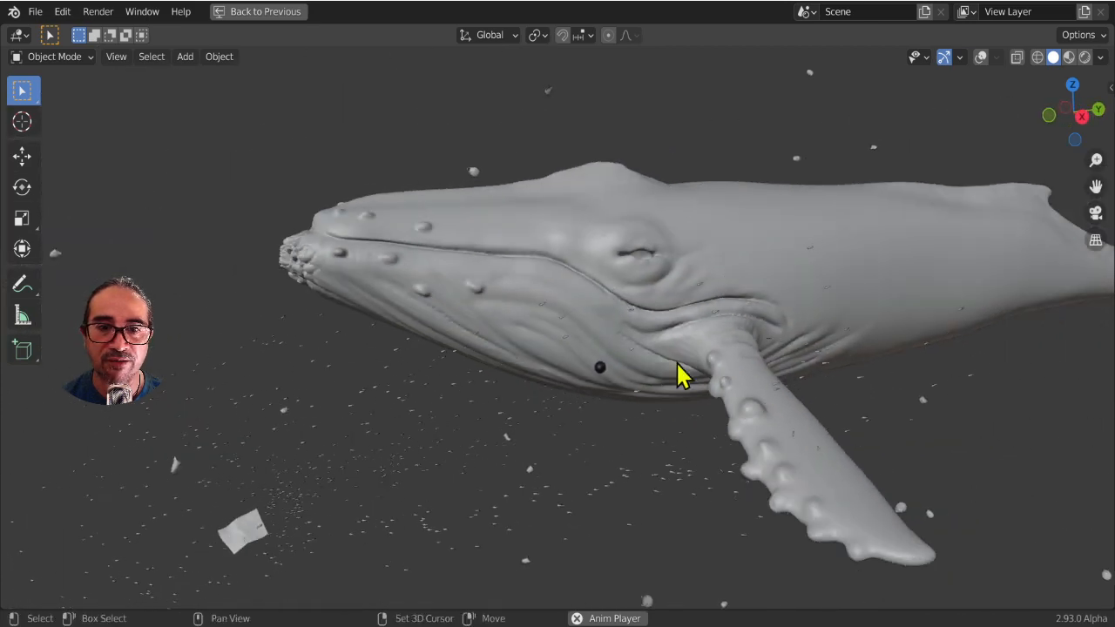
{"action": "middle_click_drag", "start_coordinate": [707, 371], "coordinate": [454, 380], "text": "shift"}
{"action": "scroll", "coordinate": [689, 371], "scroll_direction": "up", "scroll_amount": 1}
{"action": "middle_click_drag", "start_coordinate": [685, 369], "coordinate": [652, 388]}
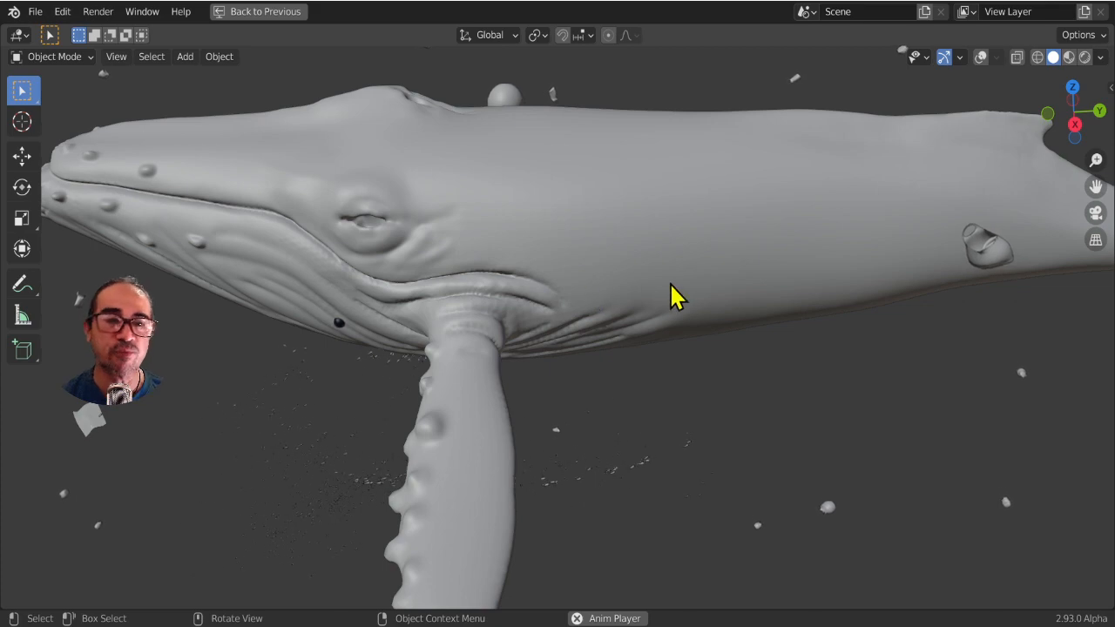
{"action": "middle_click_drag", "start_coordinate": [398, 438], "coordinate": [440, 313]}
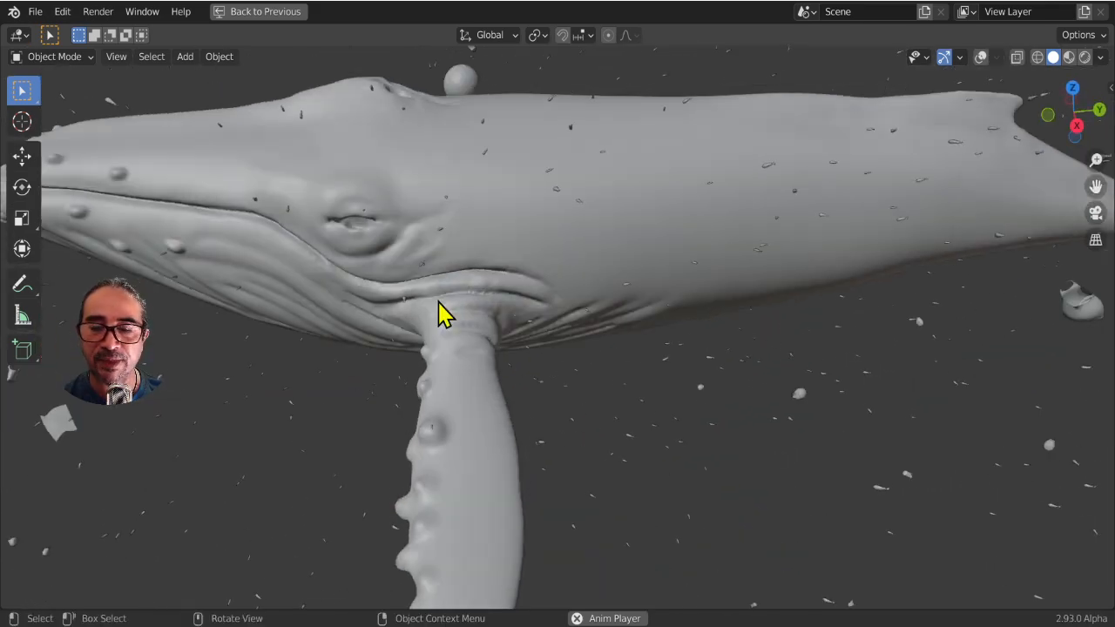
{"action": "middle_click_drag", "start_coordinate": [717, 291], "coordinate": [632, 460]}
{"action": "middle_click_drag", "start_coordinate": [543, 317], "coordinate": [669, 442]}
{"action": "middle_click_drag", "start_coordinate": [393, 386], "coordinate": [533, 425]}
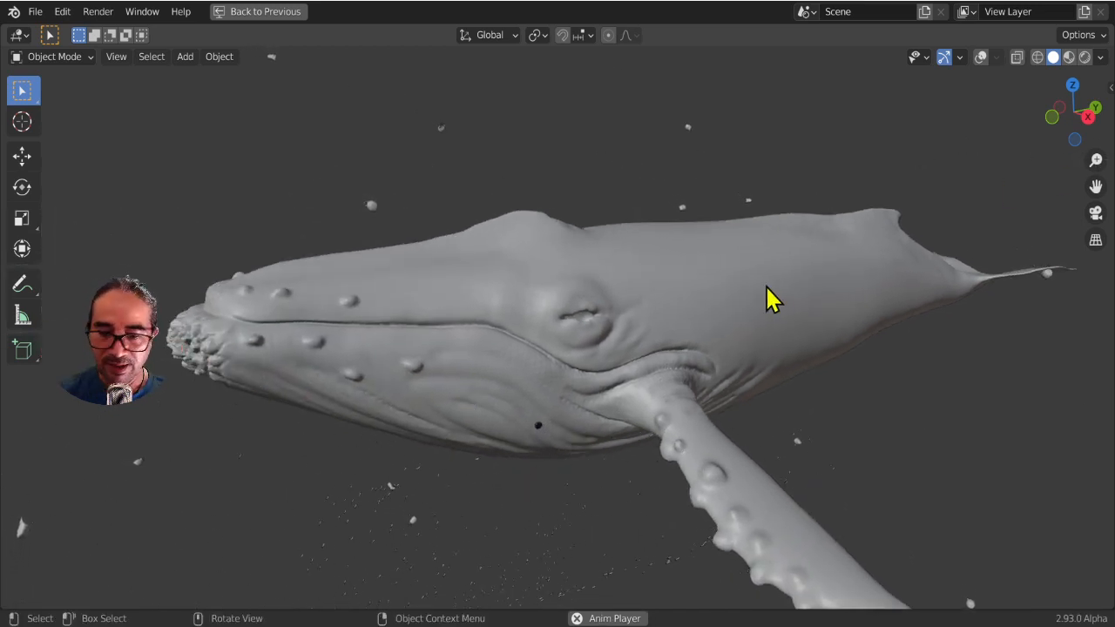
{"action": "key", "text": "ctrl+space"}
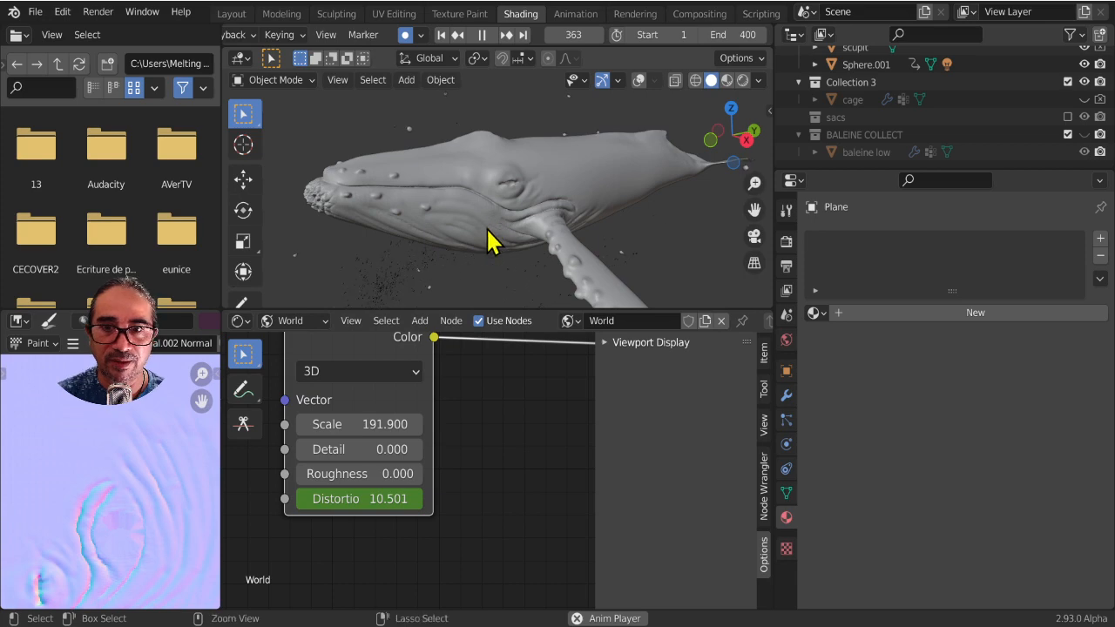
{"action": "key", "text": "ctrl+space"}
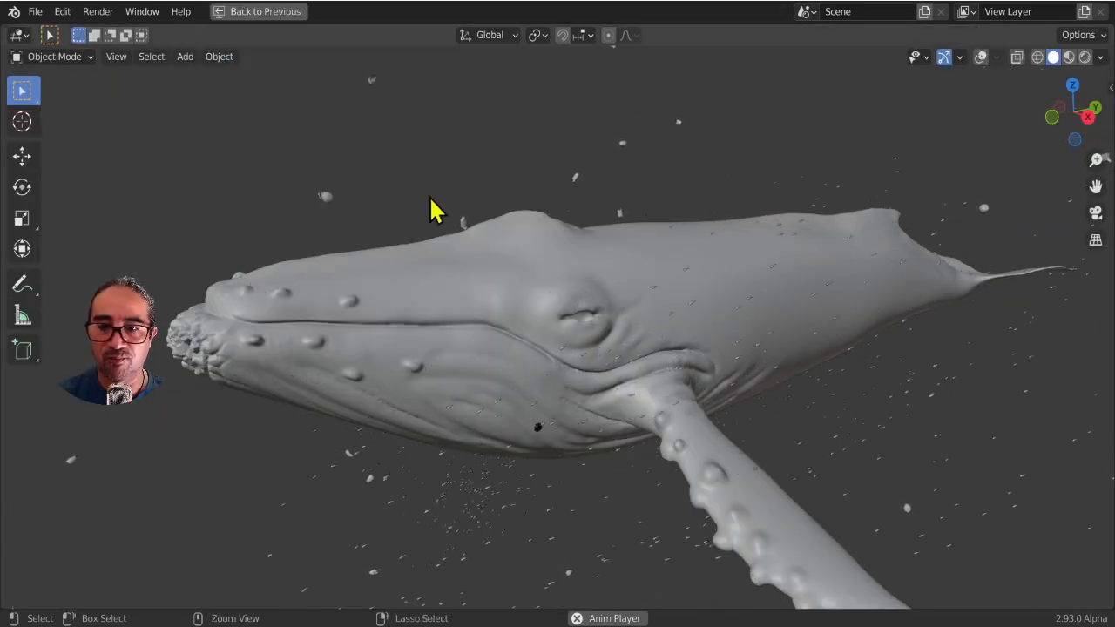
Step: Start a new default scene without saving the changes to baleineB.blend
{"action": "left_click", "coordinate": [35, 11]}
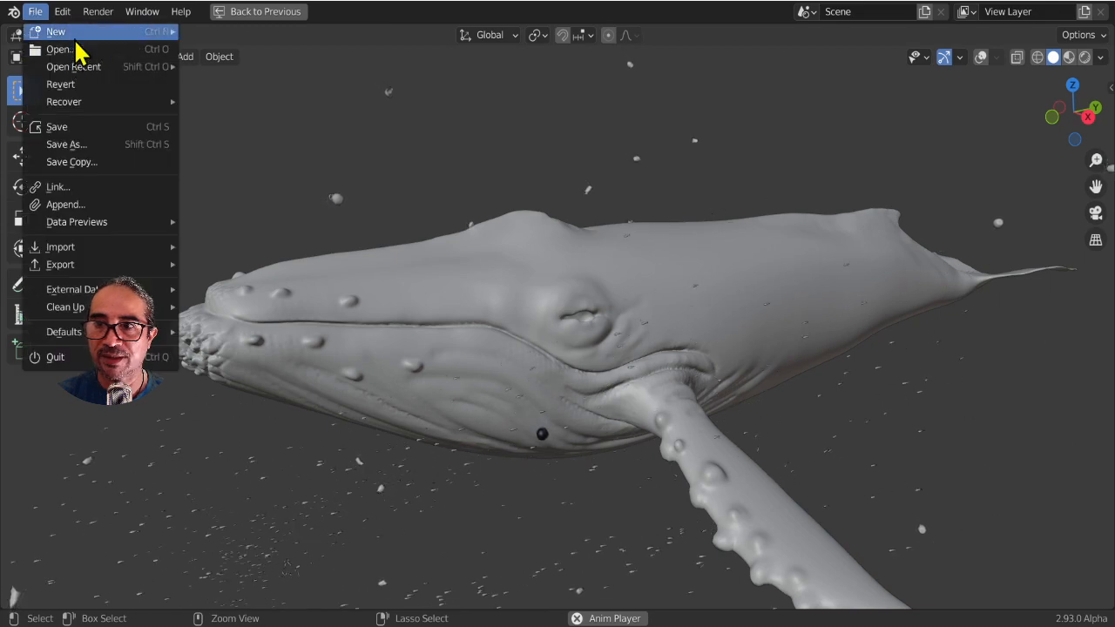
{"action": "mouse_move", "coordinate": [87, 31]}
{"action": "left_click", "coordinate": [247, 33]}
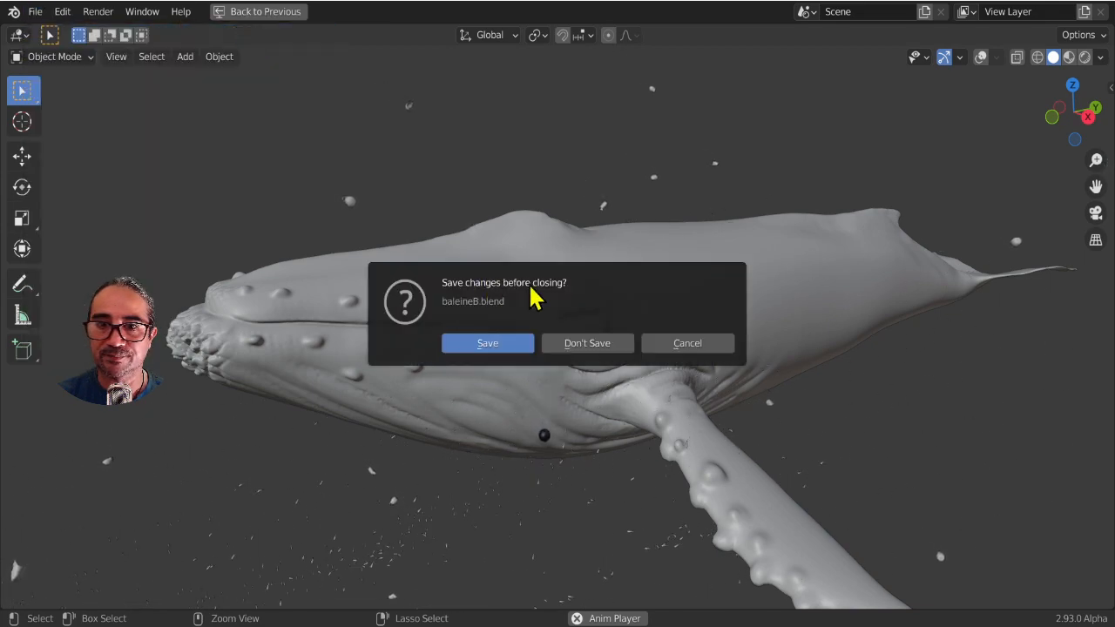
{"action": "left_click", "coordinate": [597, 347]}
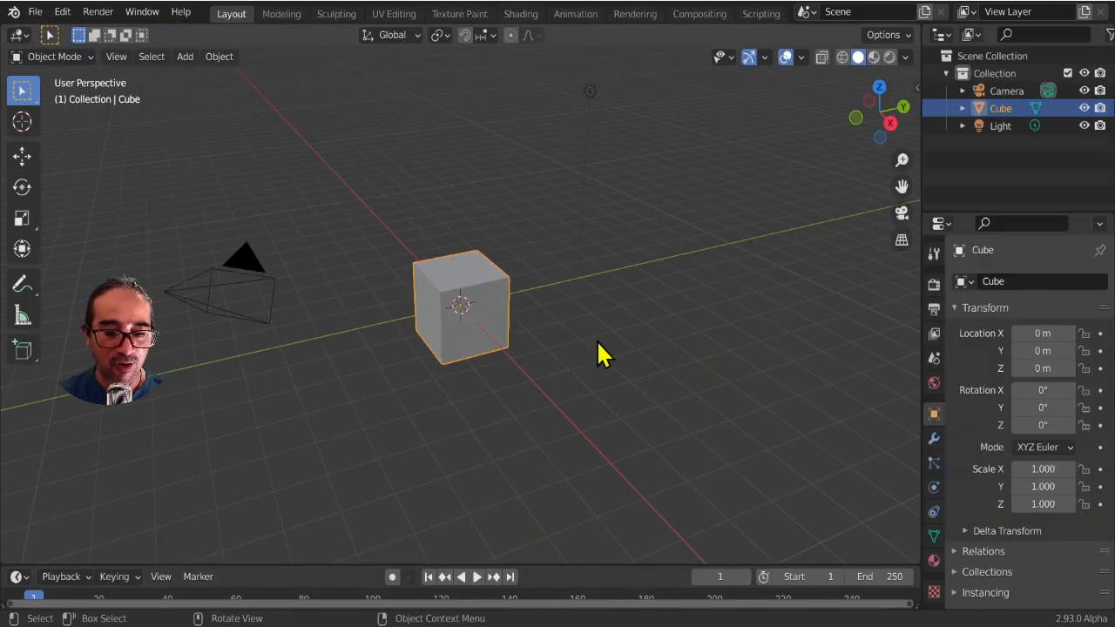
Step: In the right orthographic view, import References-baleine.jpg from the Pictures\baleine folder as an image plane
{"action": "key", "text": "KP_3"}
{"action": "key", "text": "shift+a"}
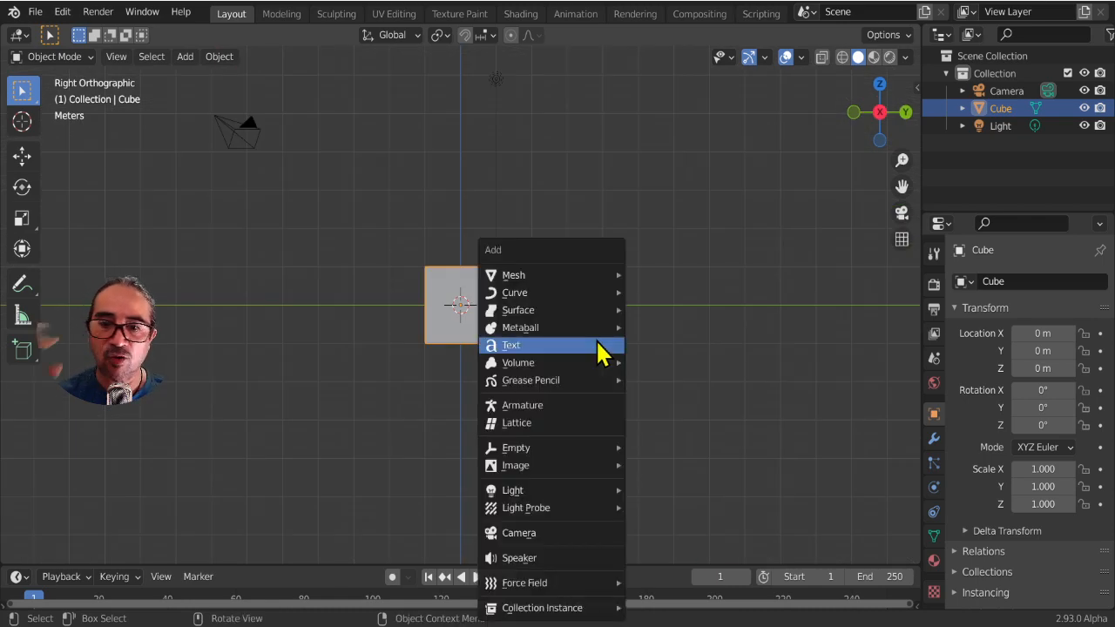
{"action": "mouse_move", "coordinate": [546, 512]}
{"action": "mouse_move", "coordinate": [547, 467]}
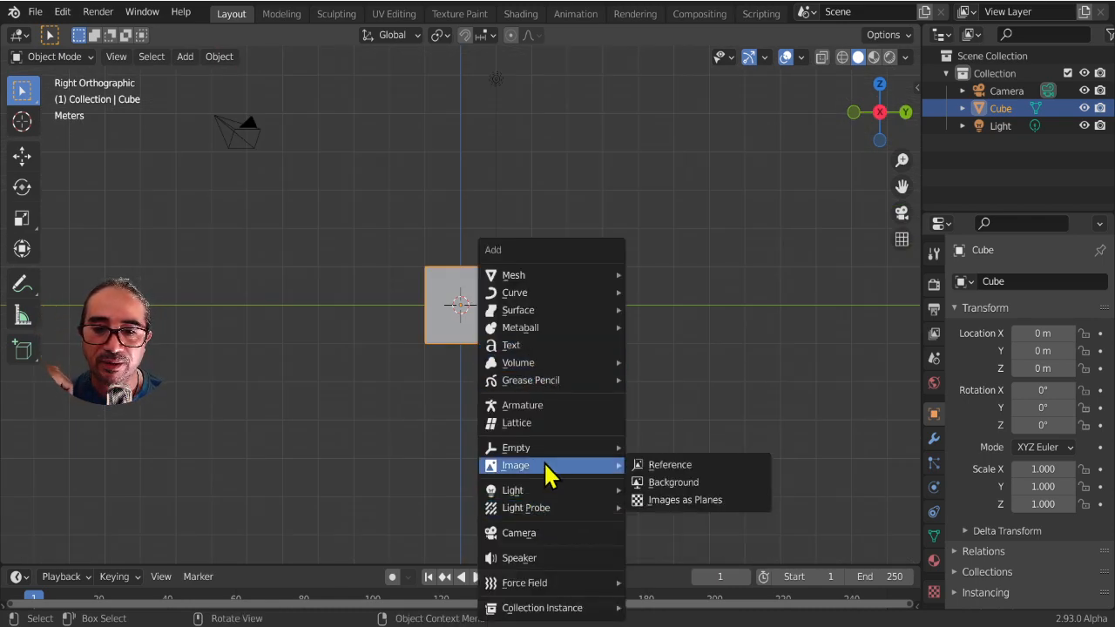
{"action": "left_click", "coordinate": [685, 500]}
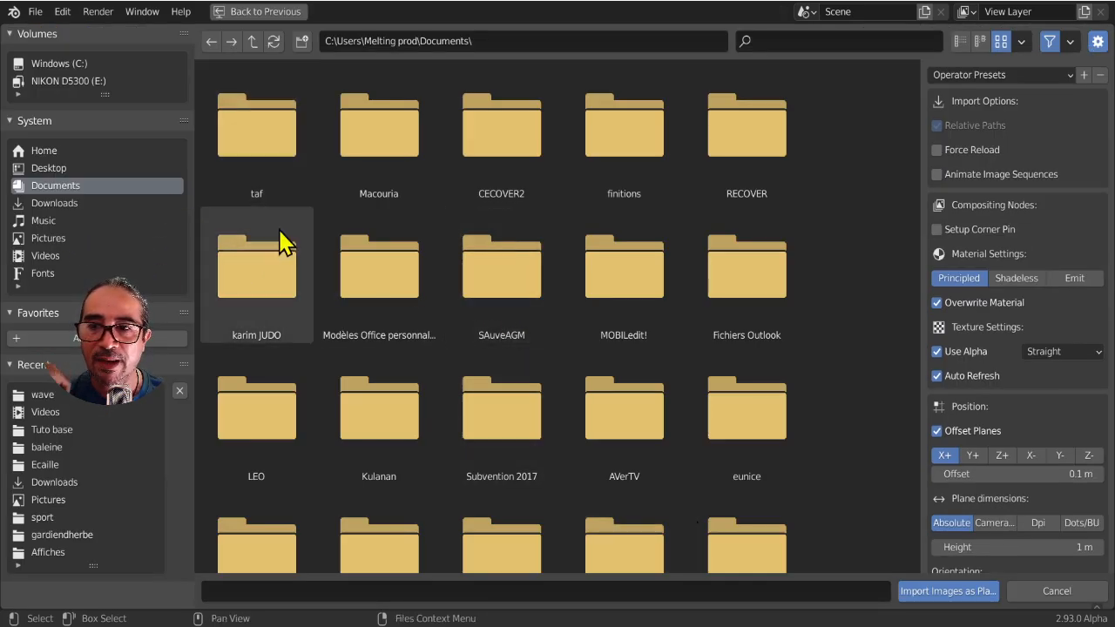
{"action": "left_click", "coordinate": [49, 238]}
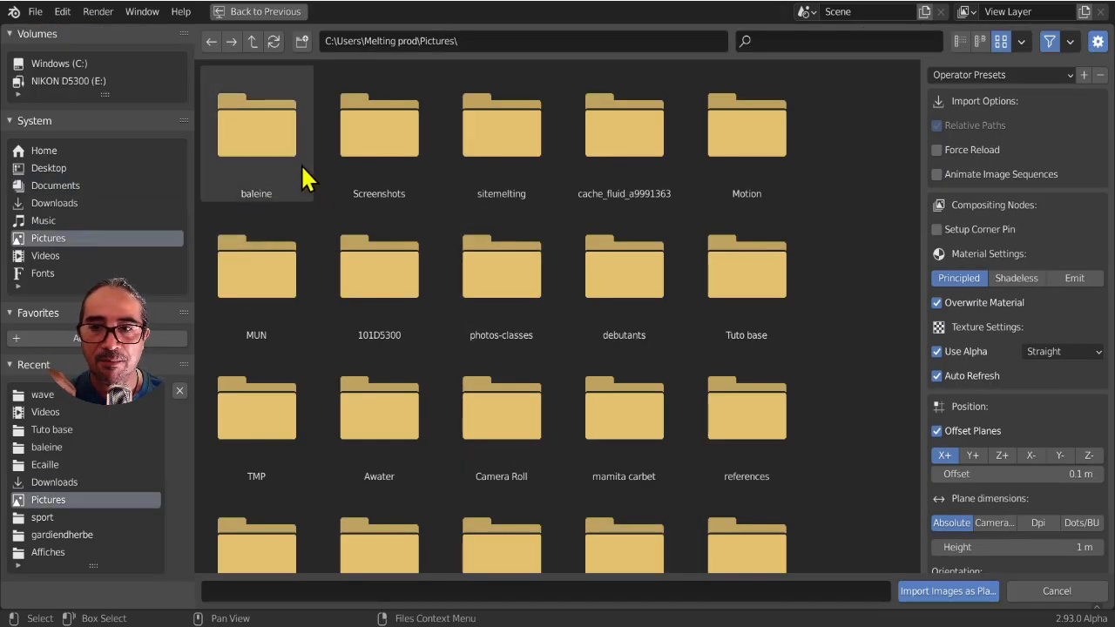
{"action": "double_click", "coordinate": [283, 144]}
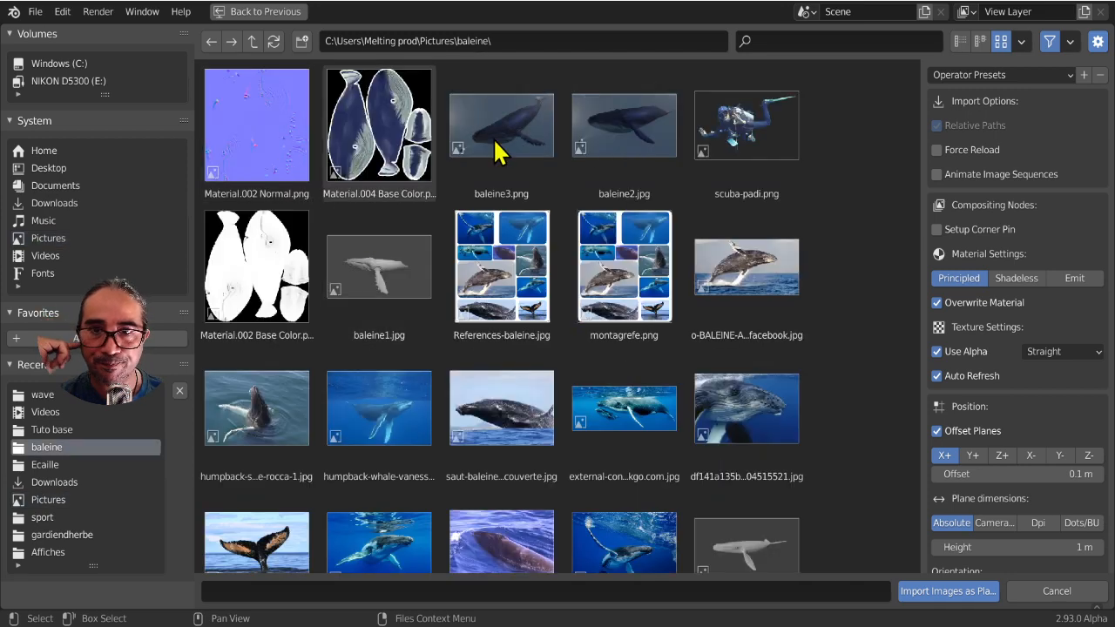
{"action": "double_click", "coordinate": [501, 270]}
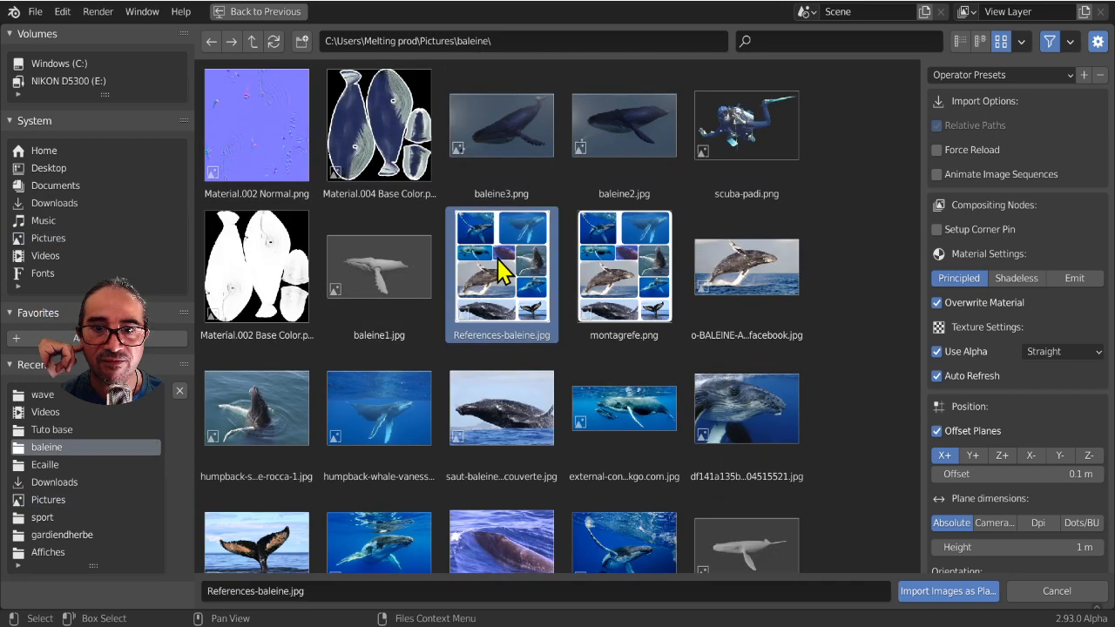
Step: Scale the reference image plane up to about 15.77 and display its texture with material preview shading
{"action": "key", "text": "s"}
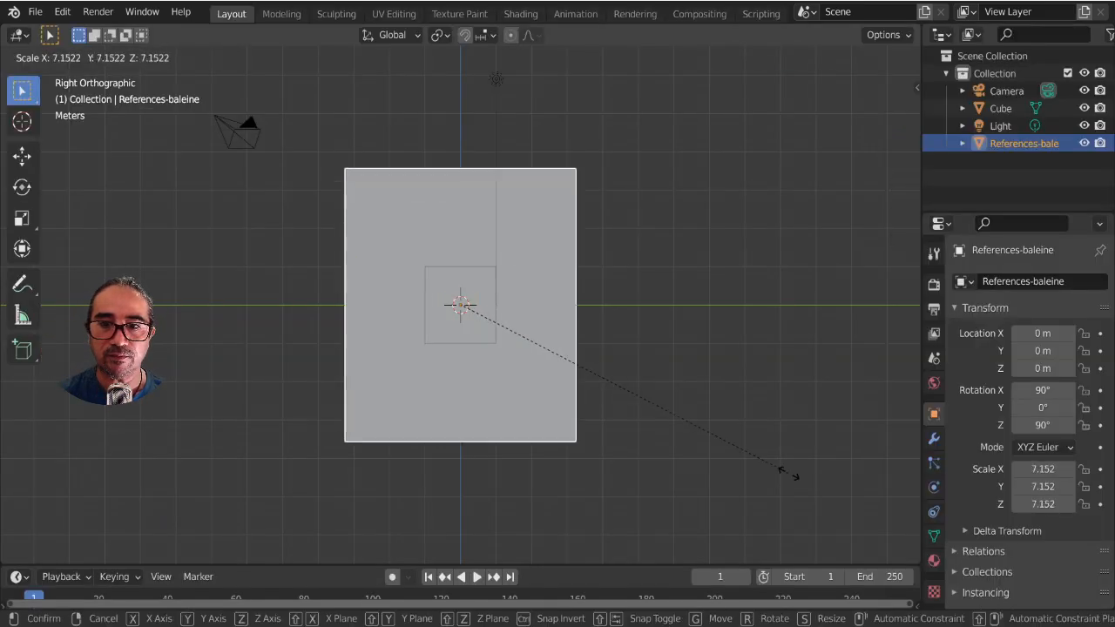
{"action": "left_click", "coordinate": [791, 473]}
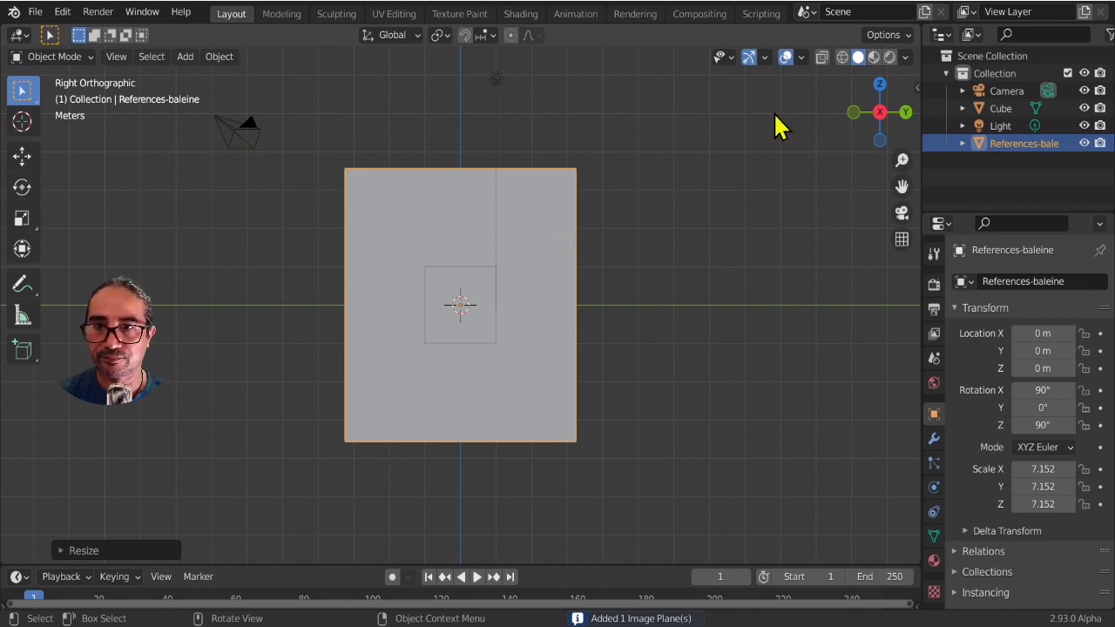
{"action": "left_click", "coordinate": [874, 56]}
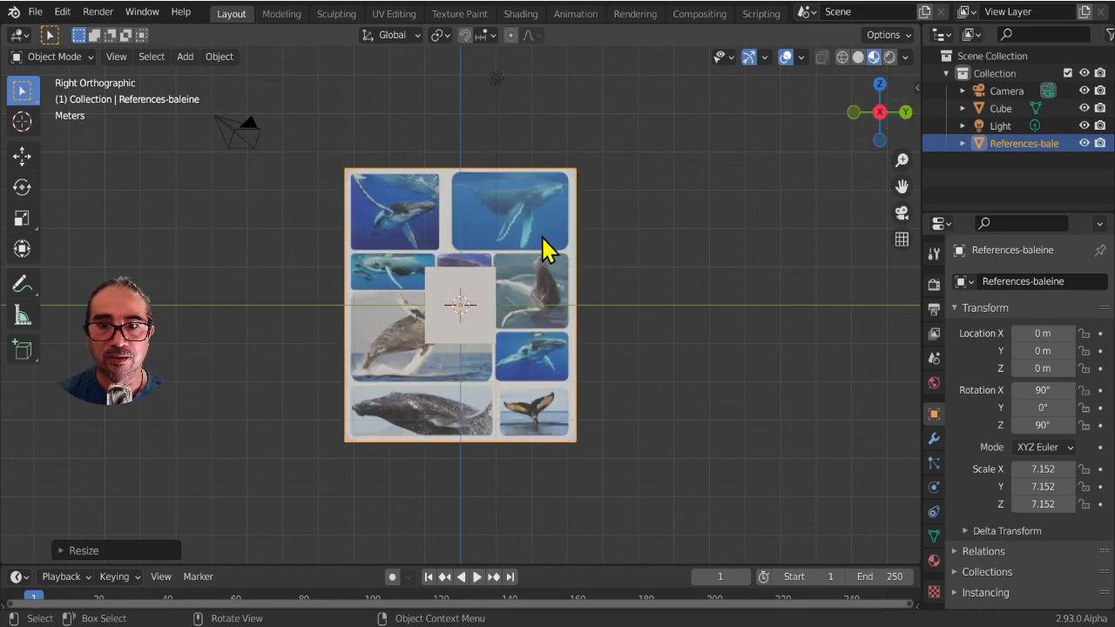
{"action": "scroll", "coordinate": [533, 261], "scroll_direction": "up", "scroll_amount": 4}
{"action": "scroll", "coordinate": [526, 299], "scroll_direction": "down", "scroll_amount": 3}
{"action": "key", "text": "s"}
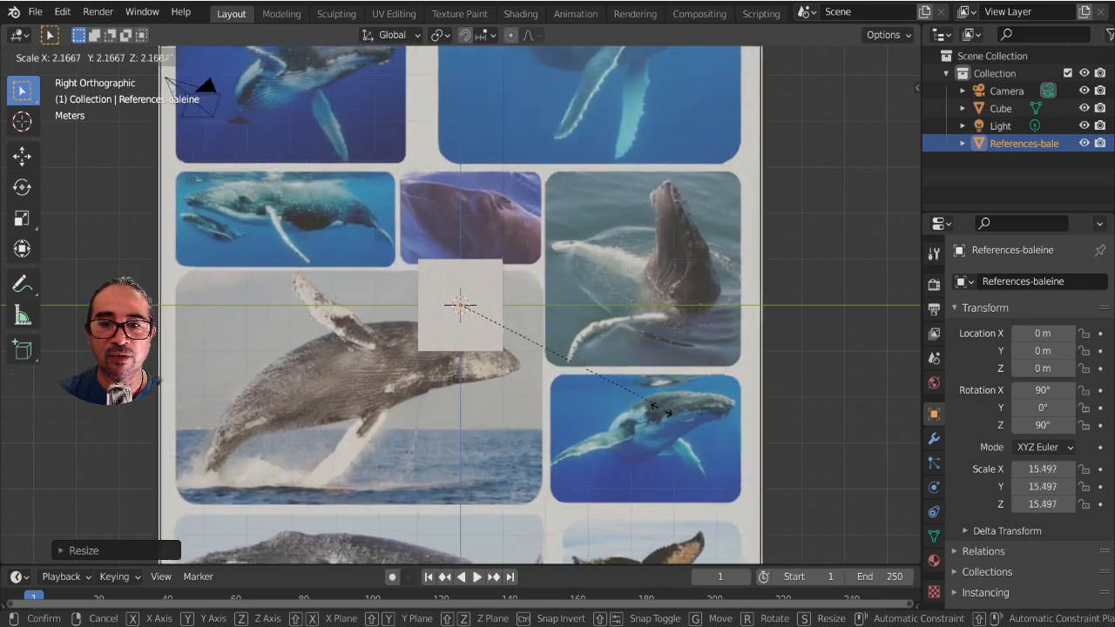
{"action": "left_click", "coordinate": [673, 408]}
Step: Move the reference plane behind the cube along the X axis to about -4.46 m and restore the right view
{"action": "scroll", "coordinate": [461, 418], "scroll_direction": "down", "scroll_amount": 4}
{"action": "middle_click_drag", "start_coordinate": [373, 368], "coordinate": [582, 366]}
{"action": "key", "text": "g"}
{"action": "key", "text": "y"}
{"action": "key", "text": "x"}
{"action": "left_click", "coordinate": [493, 362]}
{"action": "key", "text": "KP_3"}
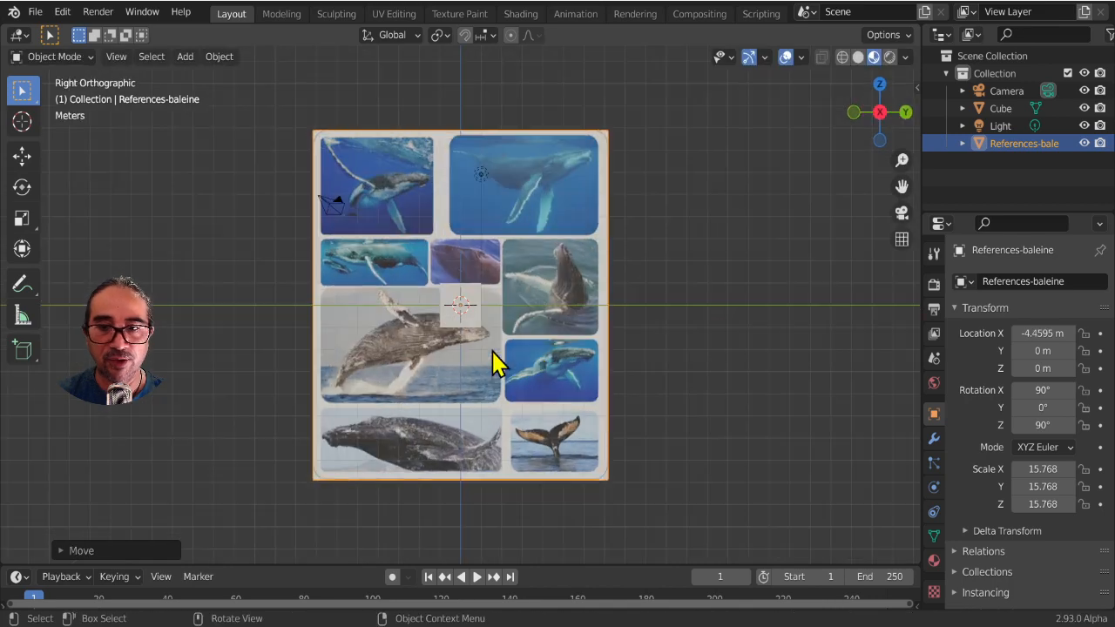
Step: Examine the two upper whale photos on the reference sheet for the body profile, tail and fins
{"action": "scroll", "coordinate": [497, 353], "scroll_direction": "up", "scroll_amount": 5}
{"action": "middle_click_drag", "start_coordinate": [469, 272], "coordinate": [545, 406], "text": "shift"}
{"action": "scroll", "coordinate": [310, 235], "scroll_direction": "up", "scroll_amount": 3}
{"action": "middle_click_drag", "start_coordinate": [315, 185], "coordinate": [556, 510], "text": "shift"}
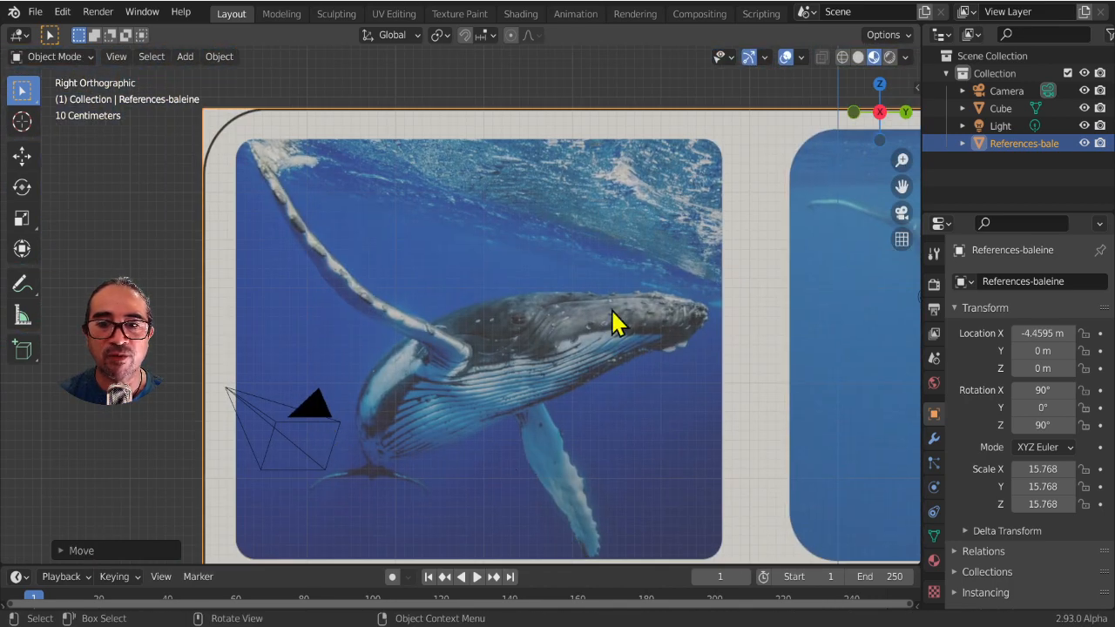
{"action": "scroll", "coordinate": [669, 410], "scroll_direction": "down", "scroll_amount": 4}
{"action": "middle_click_drag", "start_coordinate": [643, 439], "coordinate": [488, 341], "text": "shift"}
{"action": "middle_click_drag", "start_coordinate": [617, 253], "coordinate": [514, 343], "text": "shift"}
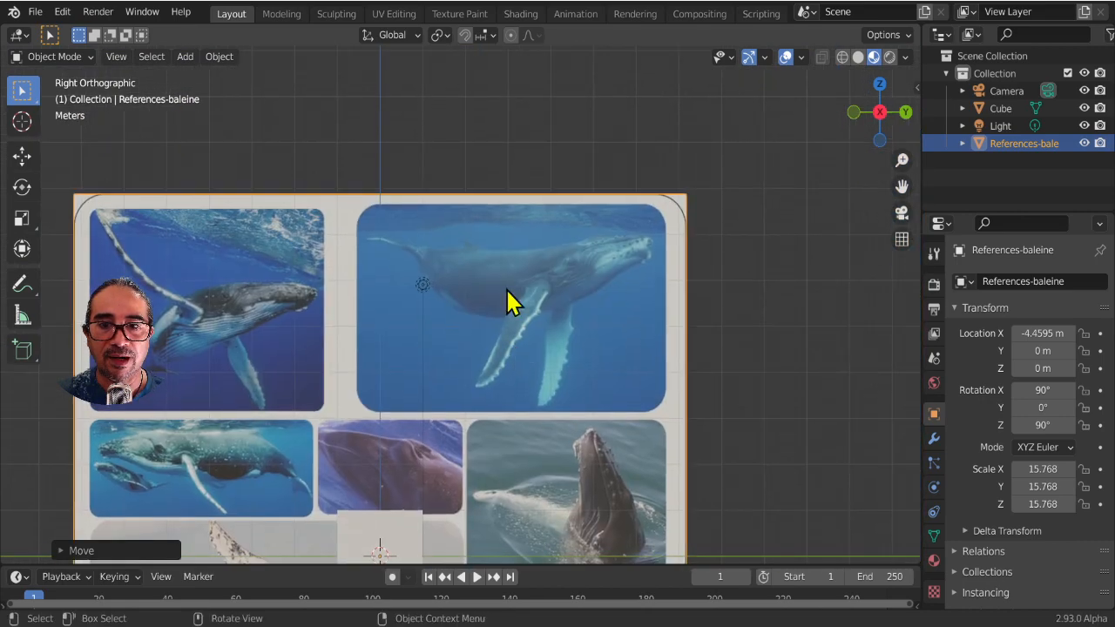
{"action": "scroll", "coordinate": [505, 314], "scroll_direction": "up", "scroll_amount": 3}
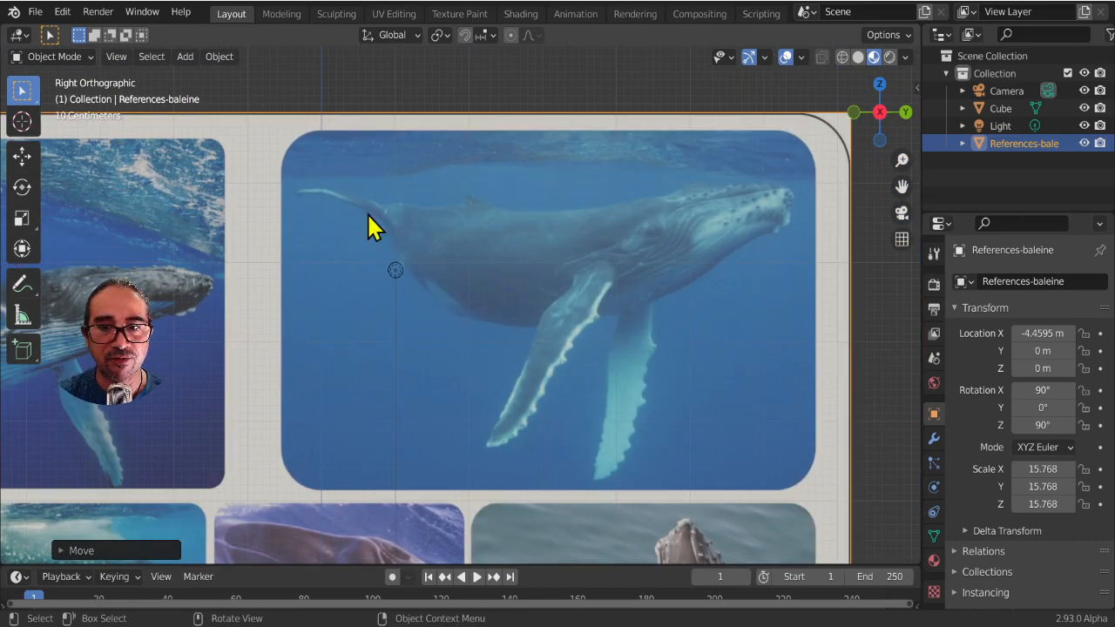
Step: Examine the close-up reference photo of the top of the whale's head and its blowholes
{"action": "scroll", "coordinate": [637, 289], "scroll_direction": "down", "scroll_amount": 3}
{"action": "middle_click_drag", "start_coordinate": [512, 444], "coordinate": [714, 202], "text": "shift"}
{"action": "scroll", "coordinate": [714, 205], "scroll_direction": "up", "scroll_amount": 1}
{"action": "middle_click_drag", "start_coordinate": [509, 232], "coordinate": [575, 268], "text": "shift"}
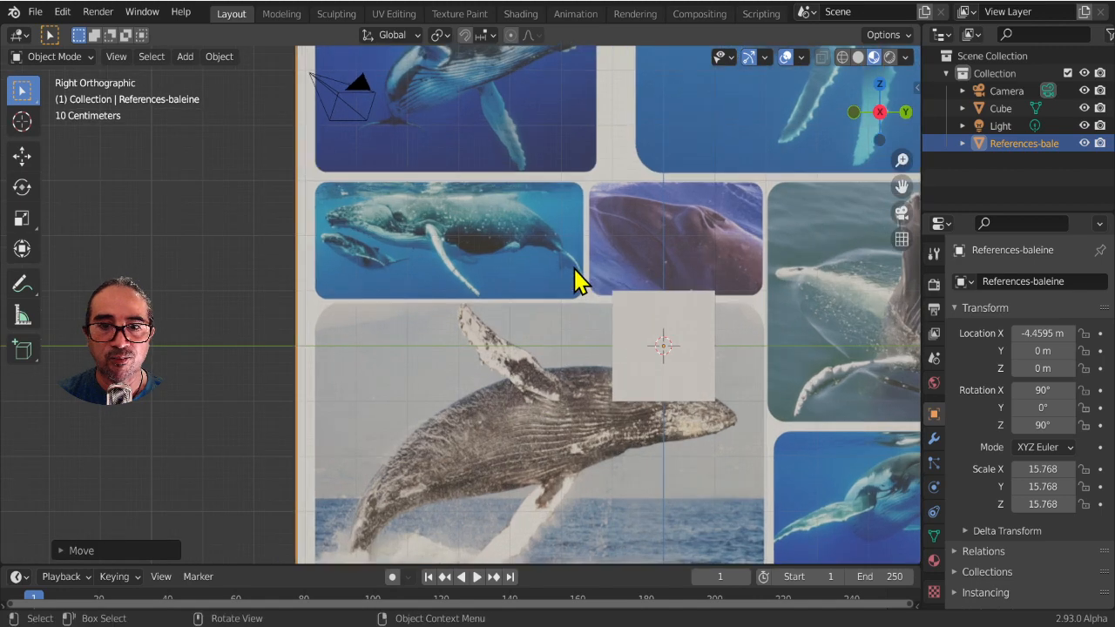
{"action": "scroll", "coordinate": [575, 268], "scroll_direction": "up", "scroll_amount": 4}
{"action": "middle_click_drag", "start_coordinate": [654, 210], "coordinate": [282, 377], "text": "shift"}
{"action": "scroll", "coordinate": [524, 353], "scroll_direction": "up", "scroll_amount": 4}
{"action": "middle_click_drag", "start_coordinate": [524, 354], "coordinate": [368, 289], "text": "shift"}
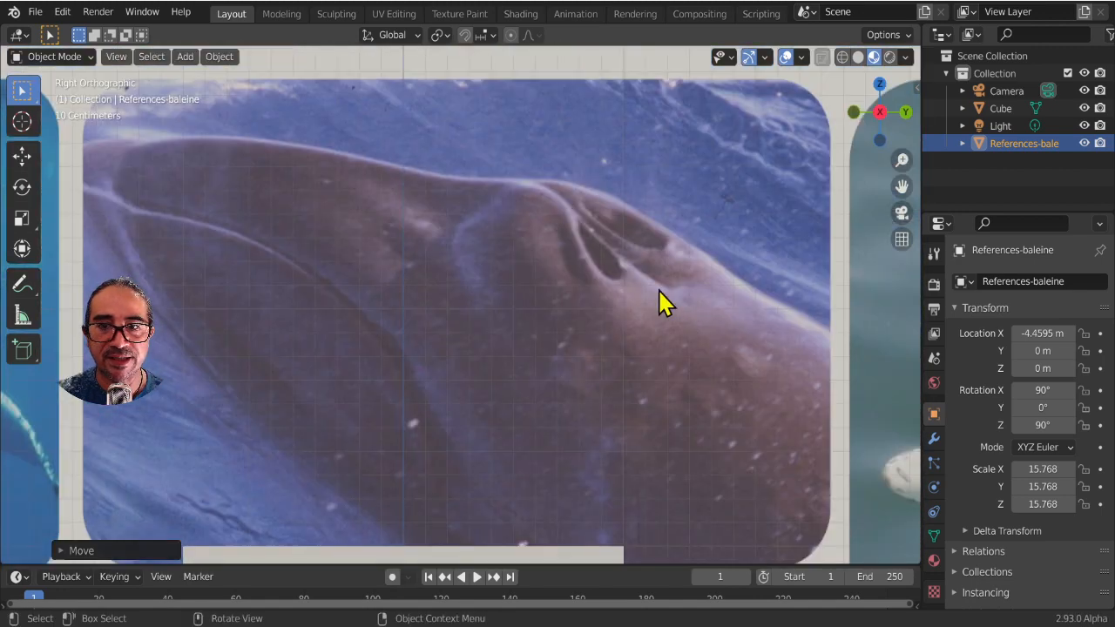
{"action": "scroll", "coordinate": [518, 242], "scroll_direction": "down", "scroll_amount": 3}
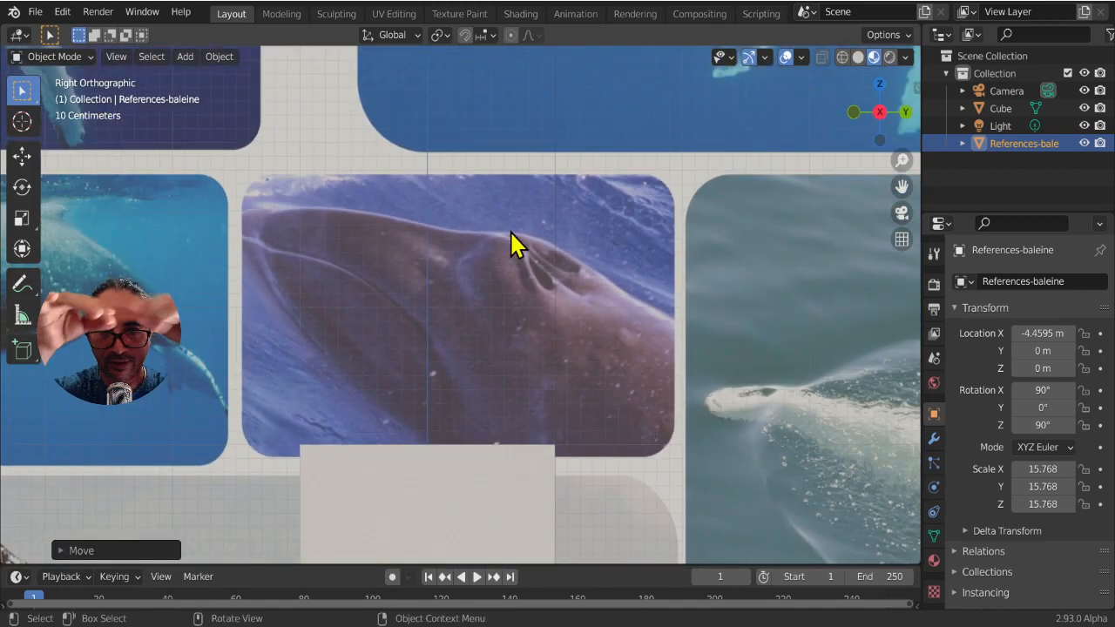
Step: Examine the photo of the whale with its calf, studying the eye, throat folds and fin, and review the remaining photos
{"action": "middle_click_drag", "start_coordinate": [366, 318], "coordinate": [765, 264], "text": "shift"}
{"action": "middle_click_drag", "start_coordinate": [316, 323], "coordinate": [553, 344], "text": "shift"}
{"action": "scroll", "coordinate": [553, 344], "scroll_direction": "up", "scroll_amount": 2}
{"action": "scroll", "coordinate": [292, 210], "scroll_direction": "up", "scroll_amount": 2}
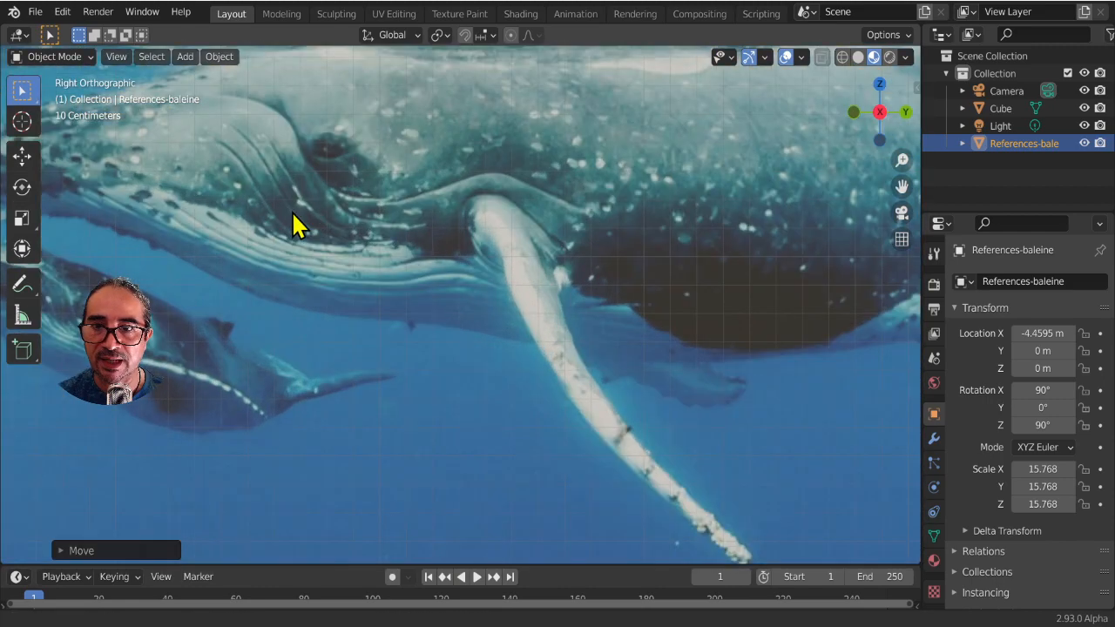
{"action": "middle_click_drag", "start_coordinate": [294, 213], "coordinate": [578, 372], "text": "shift"}
{"action": "scroll", "coordinate": [578, 372], "scroll_direction": "up", "scroll_amount": 1}
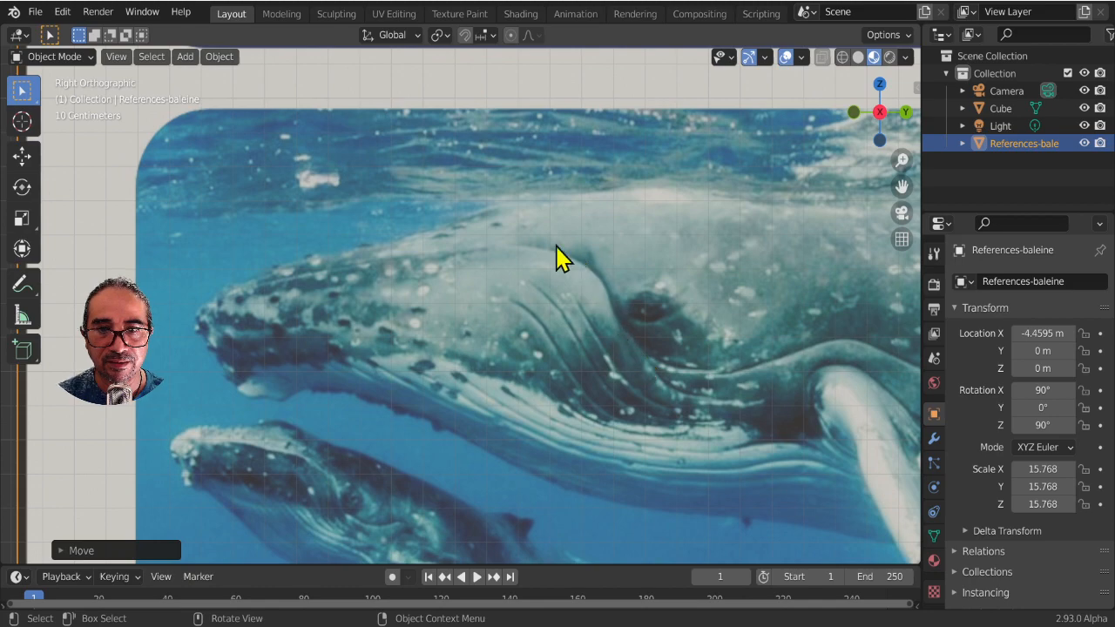
{"action": "scroll", "coordinate": [363, 450], "scroll_direction": "down", "scroll_amount": 6}
{"action": "middle_click_drag", "start_coordinate": [607, 425], "coordinate": [342, 209], "text": "shift"}
{"action": "scroll", "coordinate": [508, 299], "scroll_direction": "down", "scroll_amount": 8}
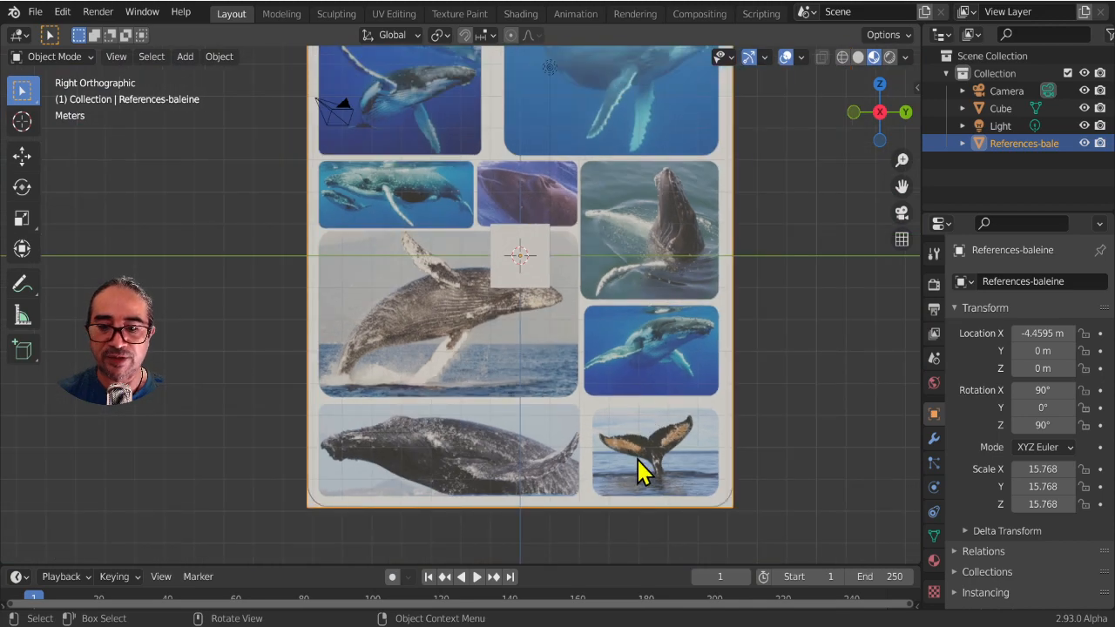
Step: Move the reference plane up and clear of the cube, to about Y -7.37 m and Z 9.47 m
{"action": "key", "text": "g"}
{"action": "left_click", "coordinate": [415, 147]}
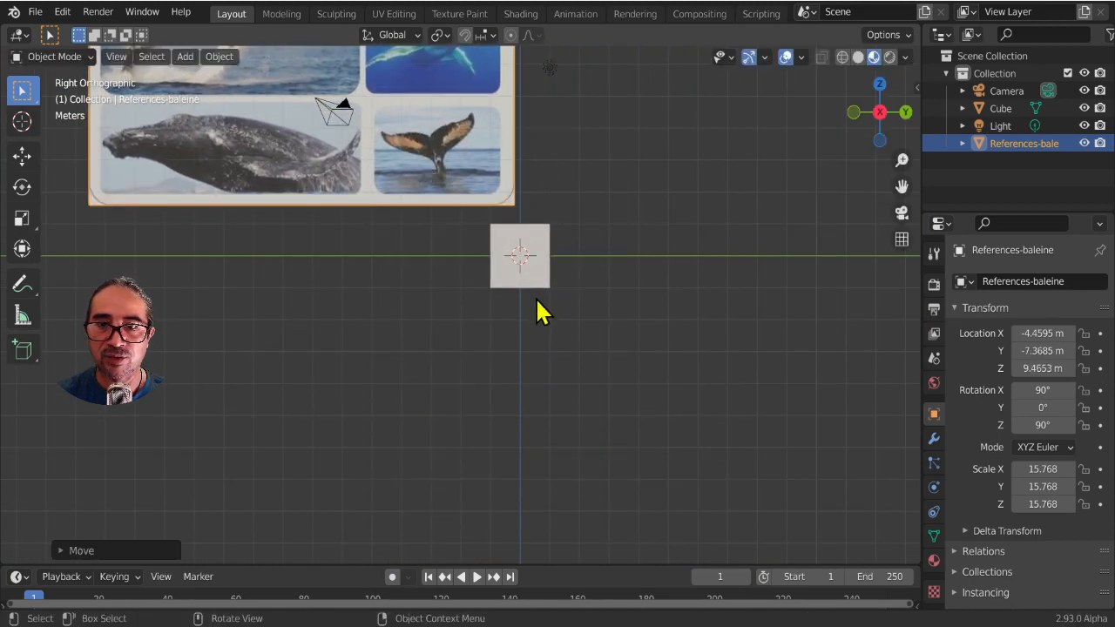
{"action": "scroll", "coordinate": [510, 273], "scroll_direction": "down", "scroll_amount": 4}
{"action": "middle_click_drag", "start_coordinate": [511, 274], "coordinate": [528, 448], "text": "shift"}
{"action": "scroll", "coordinate": [535, 163], "scroll_direction": "up", "scroll_amount": 3}
{"action": "middle_click_drag", "start_coordinate": [510, 201], "coordinate": [498, 327], "text": "shift"}
{"action": "scroll", "coordinate": [523, 314], "scroll_direction": "down", "scroll_amount": 4}
Step: Reposition the reference plane so the side-view whale photo lies behind the cube, at about Y -4.00 m and Z -6.05 m
{"action": "key", "text": "g"}
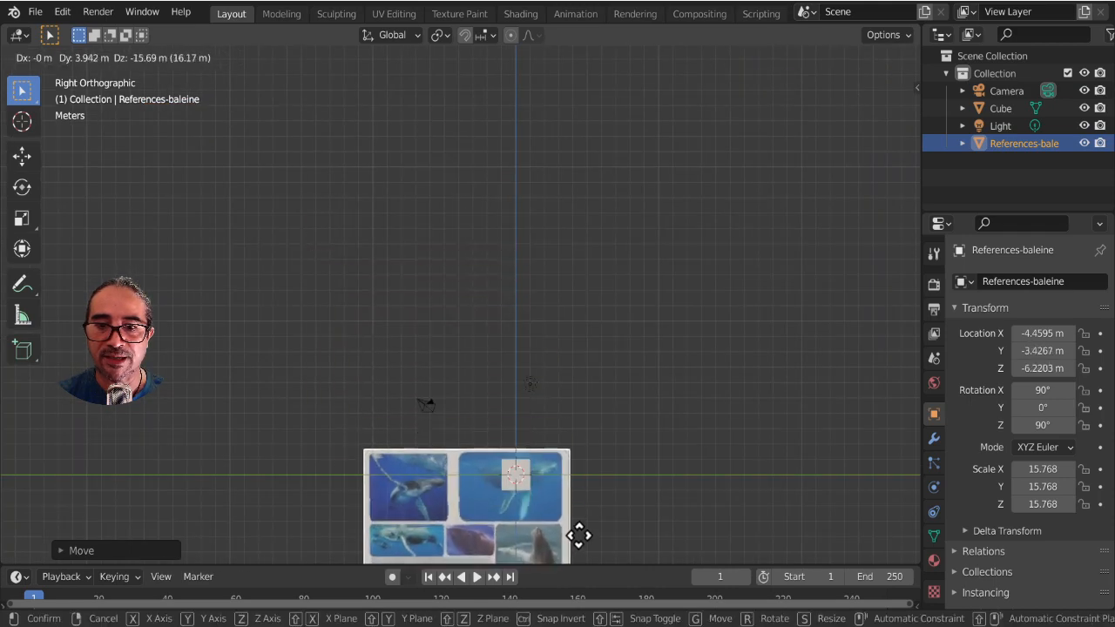
{"action": "left_click", "coordinate": [578, 549]}
{"action": "middle_click_drag", "start_coordinate": [578, 552], "coordinate": [577, 366], "text": "shift"}
{"action": "scroll", "coordinate": [705, 392], "scroll_direction": "up", "scroll_amount": 4}
{"action": "scroll", "coordinate": [705, 413], "scroll_direction": "up", "scroll_amount": 3}
{"action": "middle_click_drag", "start_coordinate": [671, 394], "coordinate": [598, 344], "text": "shift"}
{"action": "key", "text": "g"}
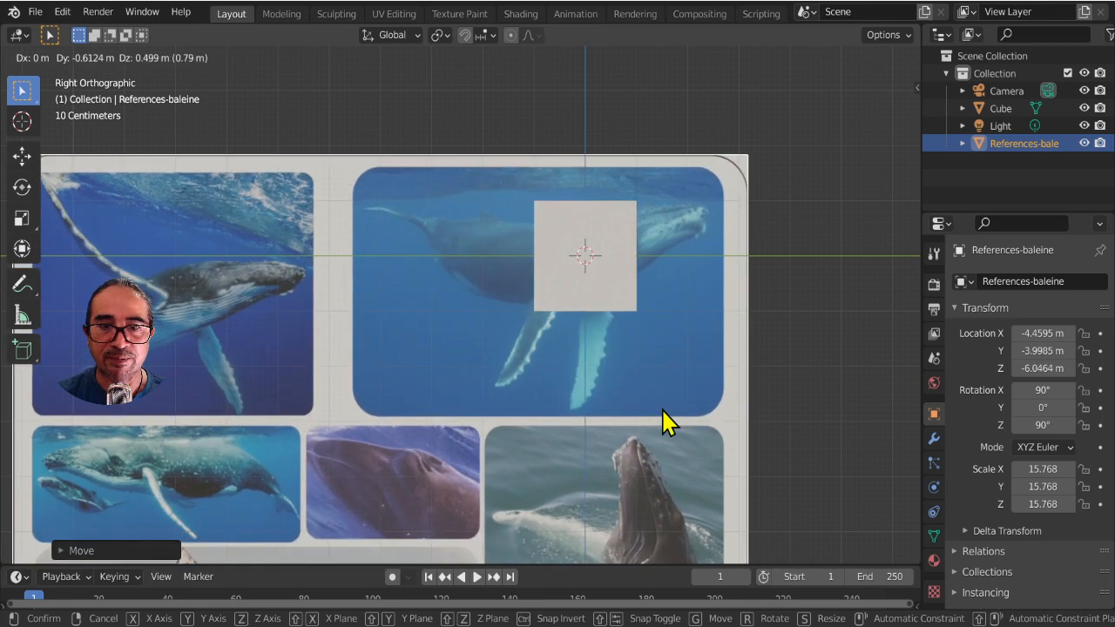
{"action": "left_click", "coordinate": [664, 406]}
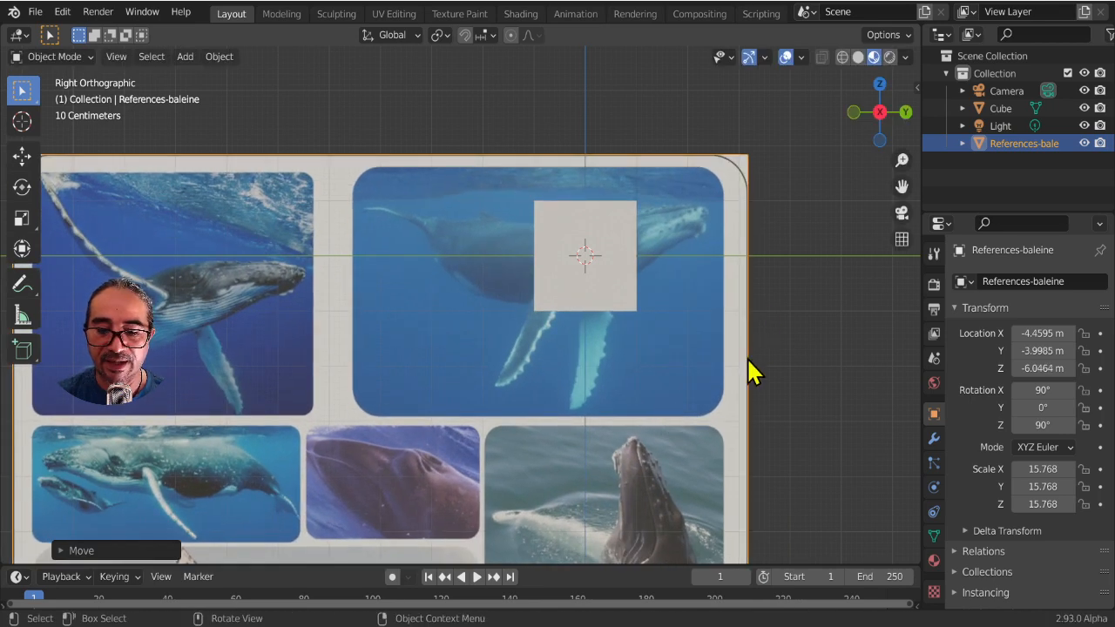
Step: Mirror the reference image horizontally by scaling it by -1 along the global Y axis
{"action": "key", "text": "s"}
{"action": "key", "text": "x"}
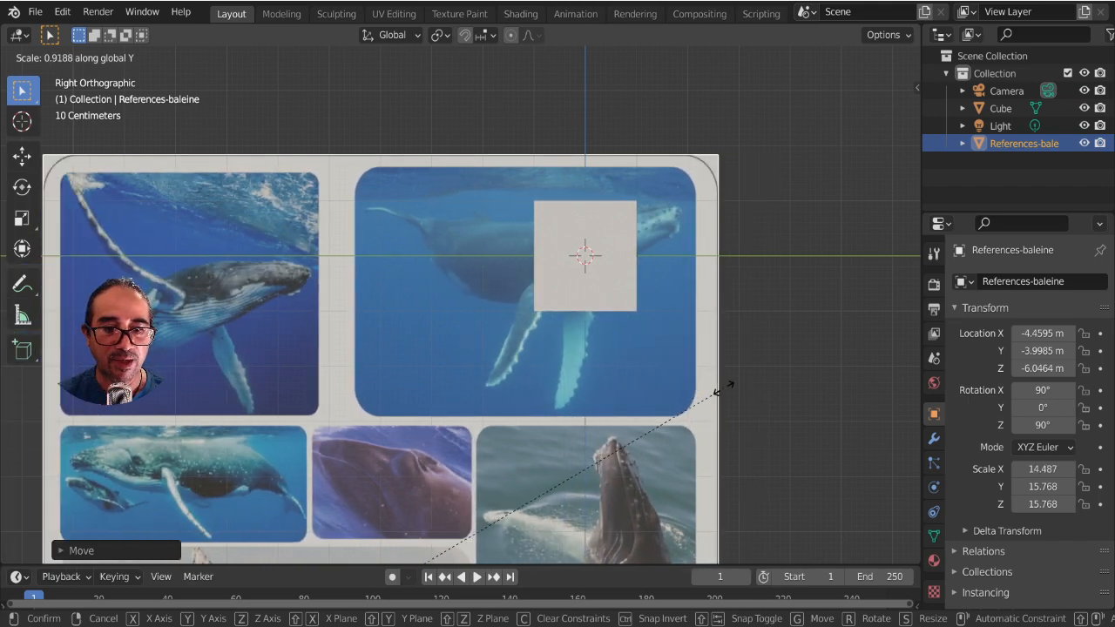
{"action": "type", "text": "-1"}
{"action": "key", "text": "Return"}
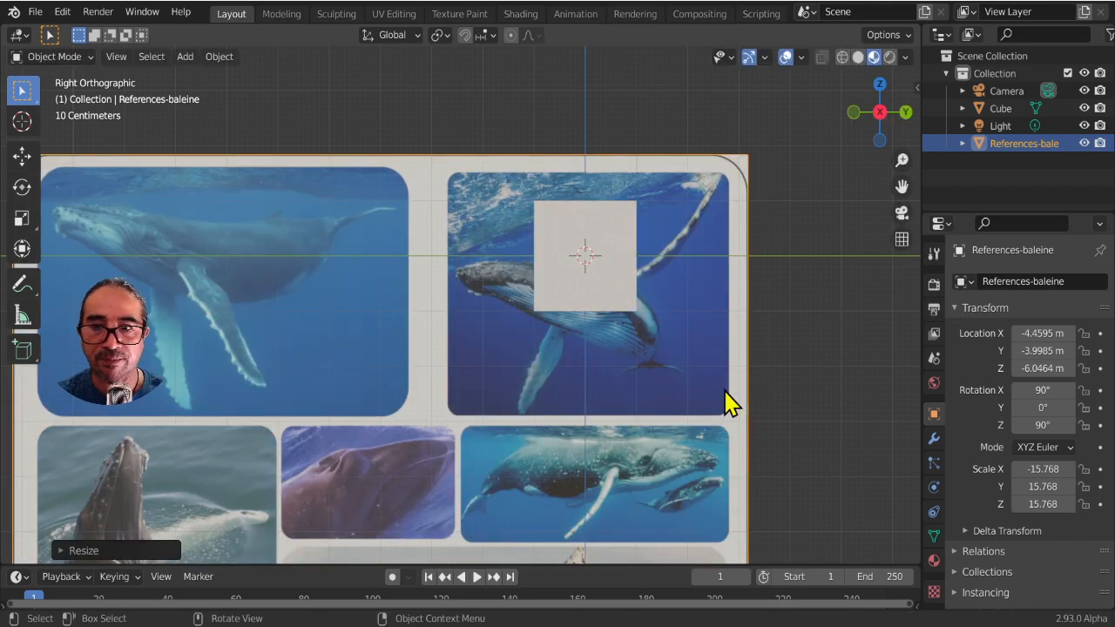
Step: Move the mirrored reference plane to about Y 2.52 m, Z -5.58 m and enlarge it to a scale of about 28.29
{"action": "key", "text": "g"}
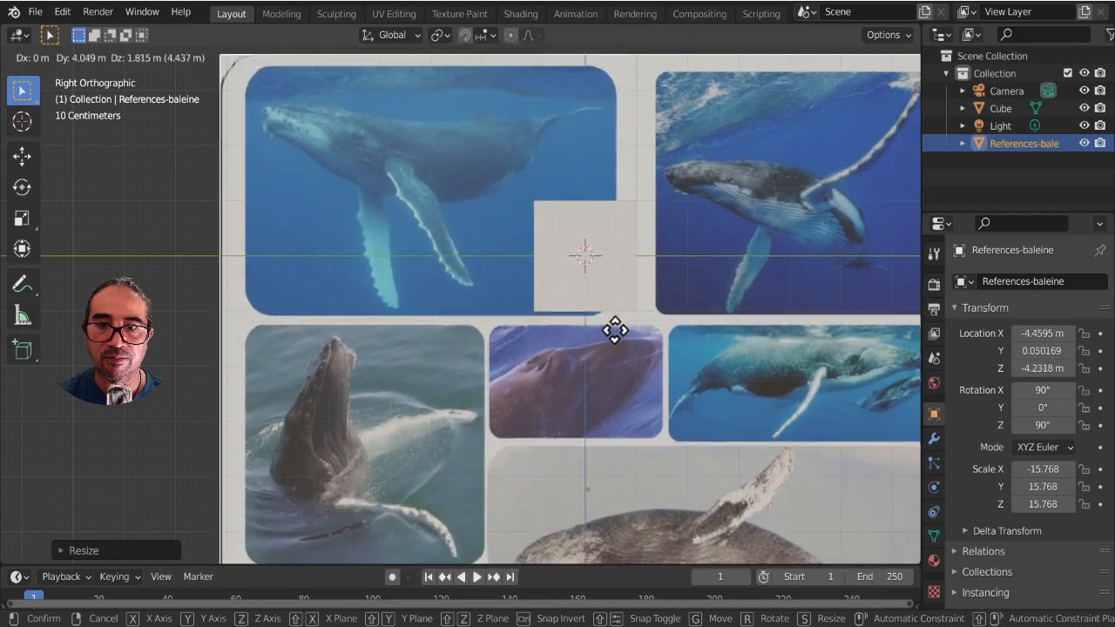
{"action": "left_click", "coordinate": [649, 329]}
{"action": "key", "text": "g"}
{"action": "left_click", "coordinate": [686, 466]}
{"action": "key", "text": "s"}
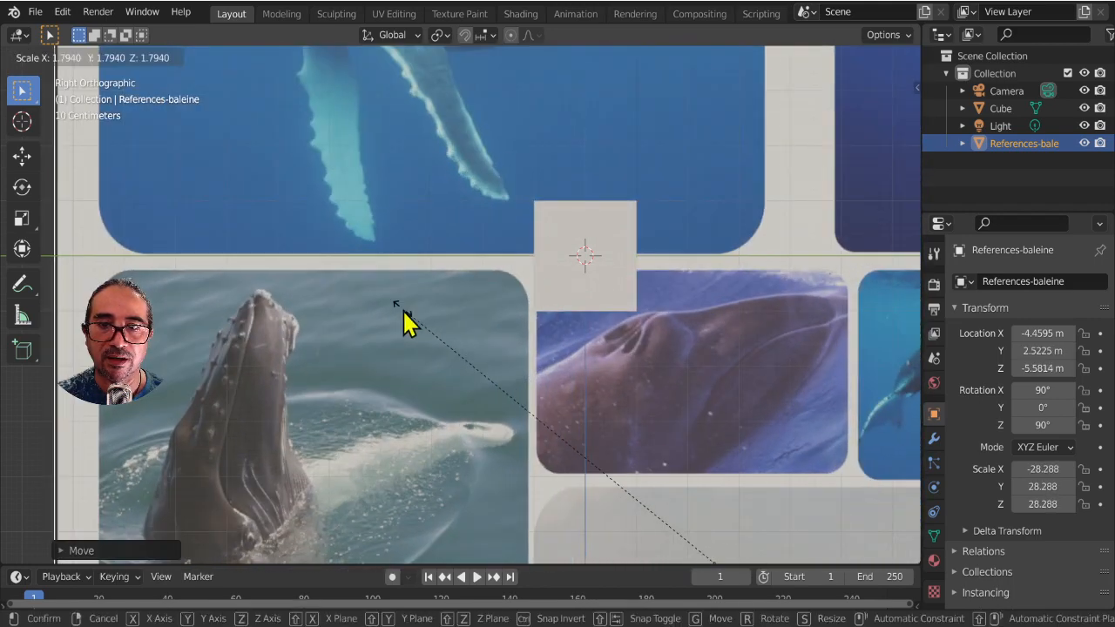
{"action": "left_click", "coordinate": [406, 317]}
{"action": "scroll", "coordinate": [491, 378], "scroll_direction": "down", "scroll_amount": 6}
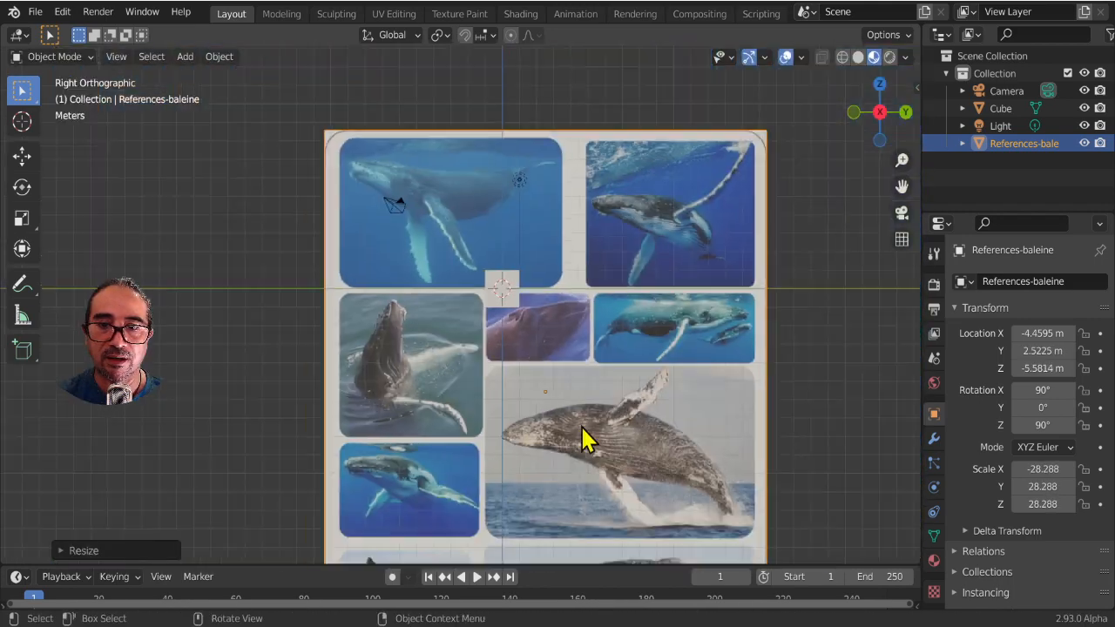
Step: Enlarge the reference plane to a scale of about 50 and move it to about Y 11.3 m, Z -19.1 m
{"action": "key", "text": "s"}
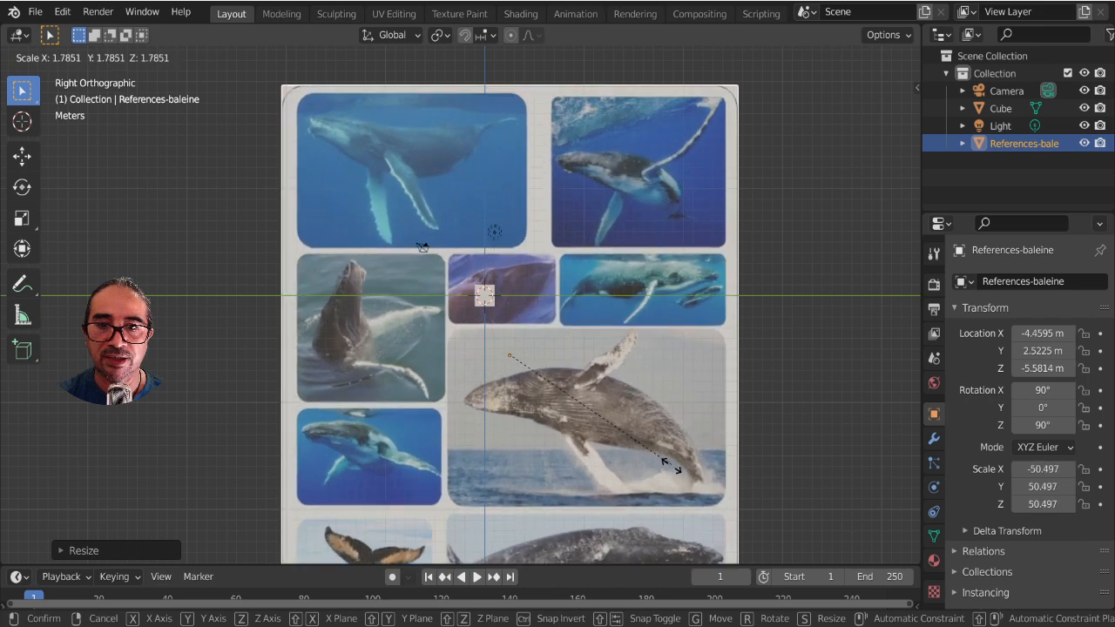
{"action": "key", "text": "g"}
{"action": "left_click", "coordinate": [644, 466]}
Step: Scale the reference plane to about 44.05 and place it at Y 10.19 m, Z -16.88 m, with the side-view whale's body behind the cube
{"action": "key", "text": "s"}
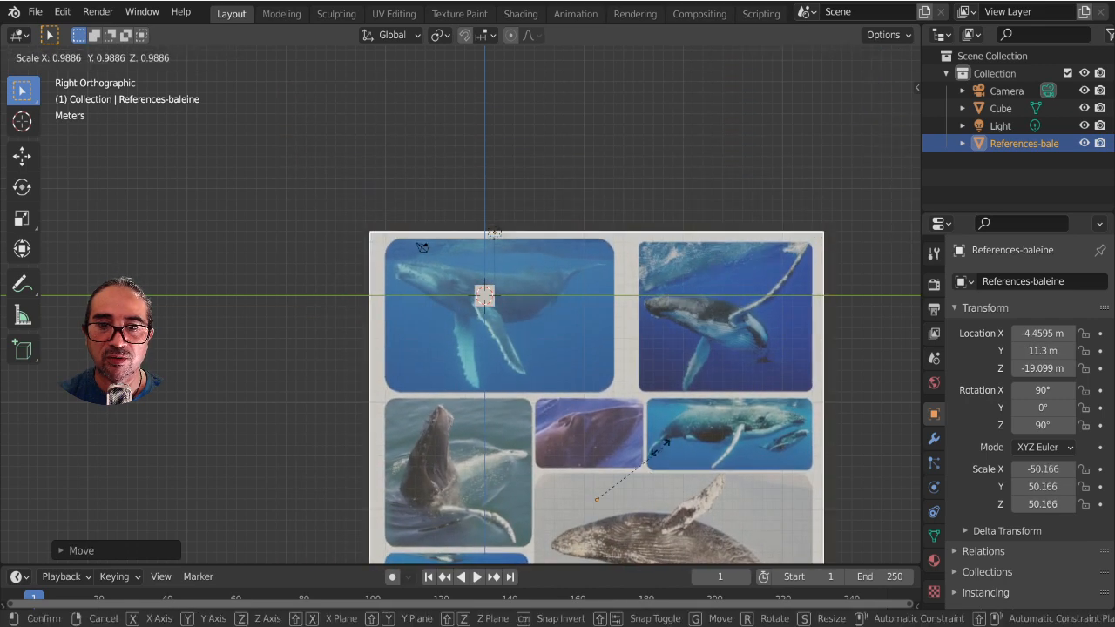
{"action": "left_click", "coordinate": [645, 457]}
{"action": "key", "text": "s"}
{"action": "key", "text": "g"}
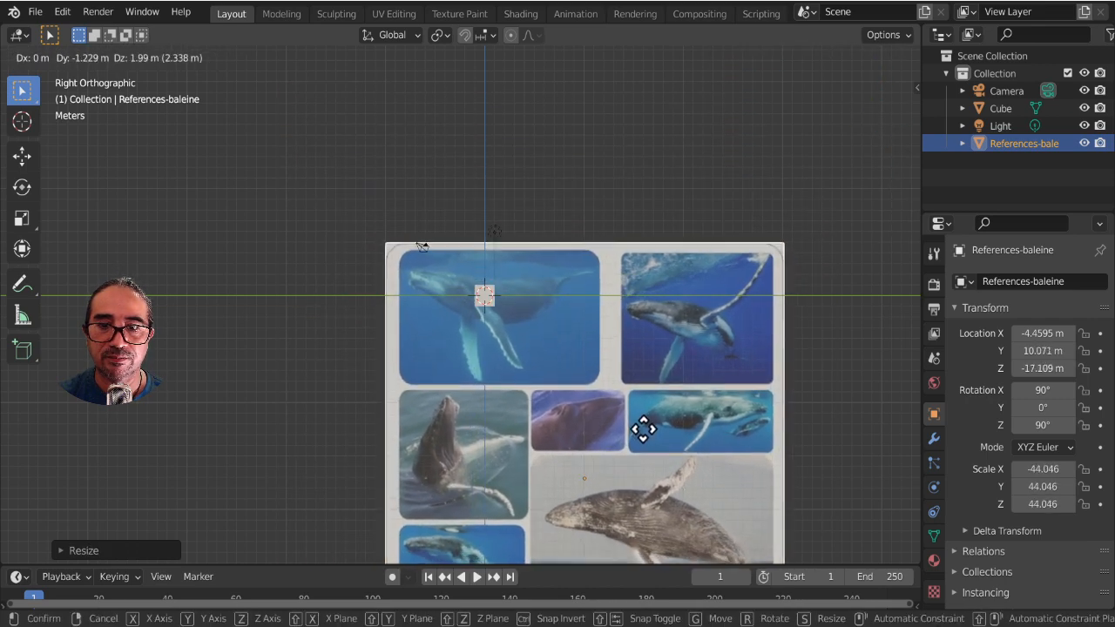
{"action": "left_click", "coordinate": [649, 443]}
{"action": "scroll", "coordinate": [580, 389], "scroll_direction": "up", "scroll_amount": 3}
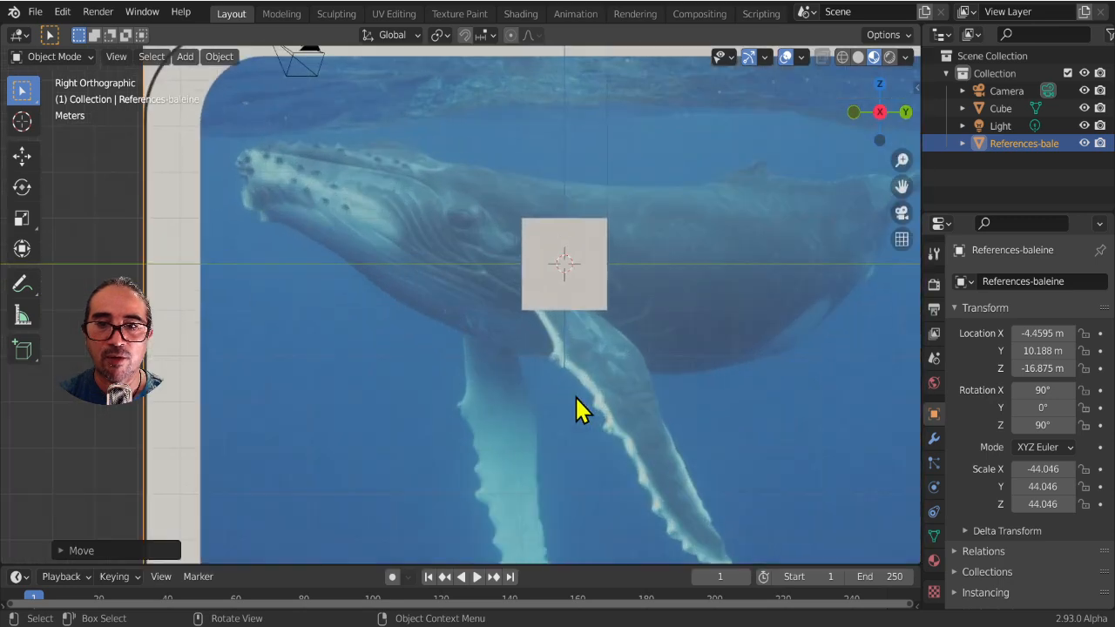
{"action": "middle_click_drag", "start_coordinate": [523, 416], "coordinate": [356, 398], "text": "shift"}
{"action": "scroll", "coordinate": [389, 401], "scroll_direction": "down", "scroll_amount": 3}
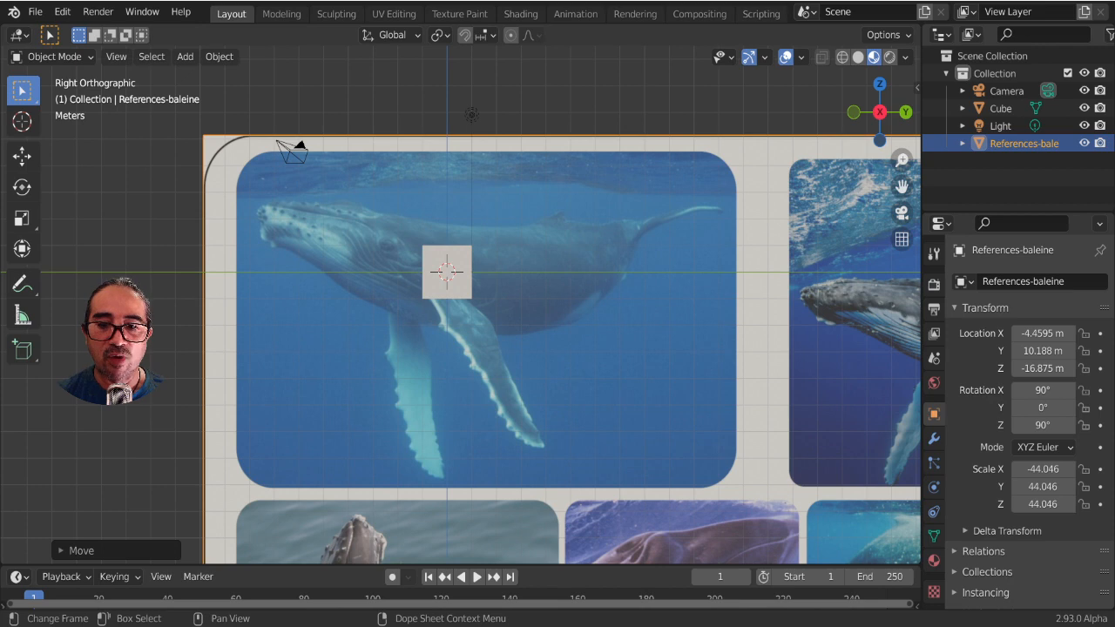
{"action": "scroll", "coordinate": [437, 430], "scroll_direction": "down", "scroll_amount": 1}
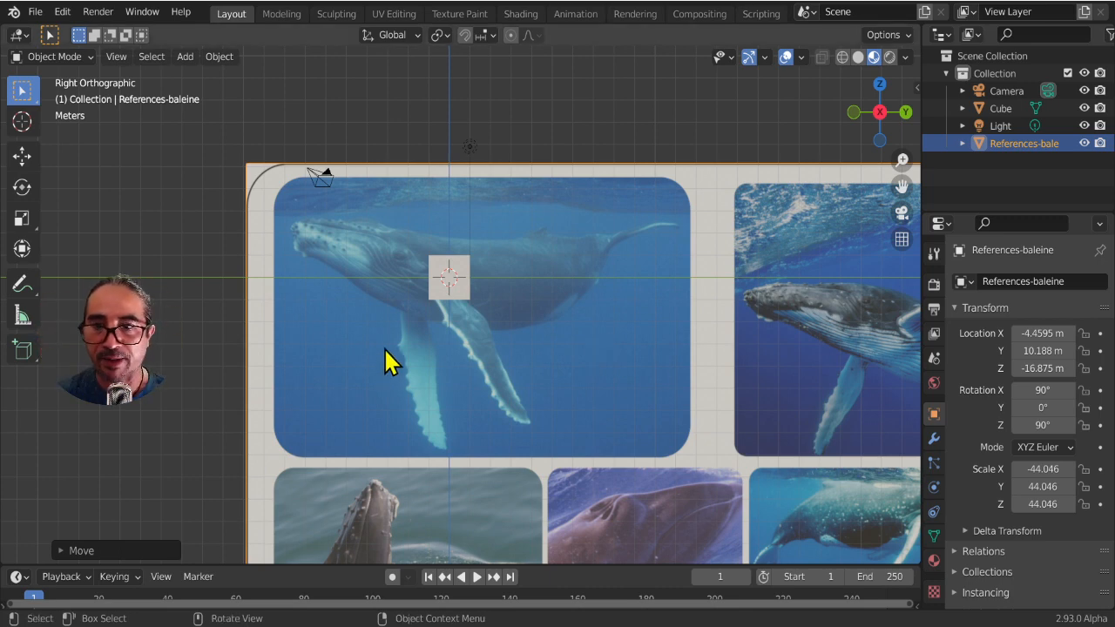
Step: Examine the whale reference photos on the sheet, including the body profiles, head, fins and tail, at closer range
{"action": "scroll", "coordinate": [390, 360], "scroll_direction": "down", "scroll_amount": 6}
{"action": "scroll", "coordinate": [590, 374], "scroll_direction": "up", "scroll_amount": 4}
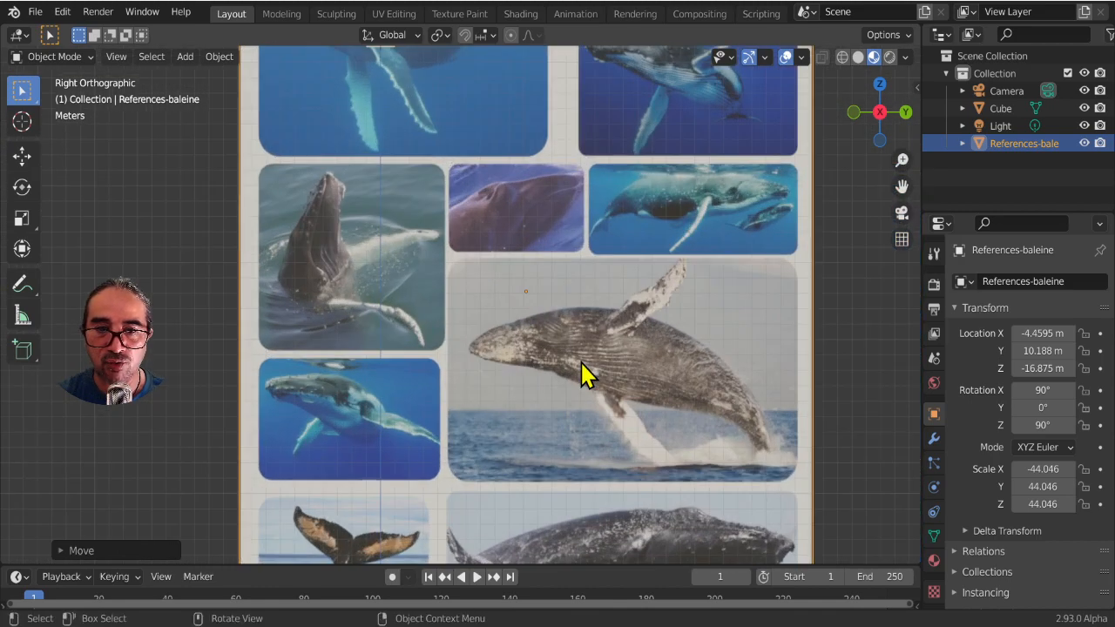
{"action": "middle_click_drag", "start_coordinate": [311, 434], "coordinate": [334, 287], "text": "shift"}
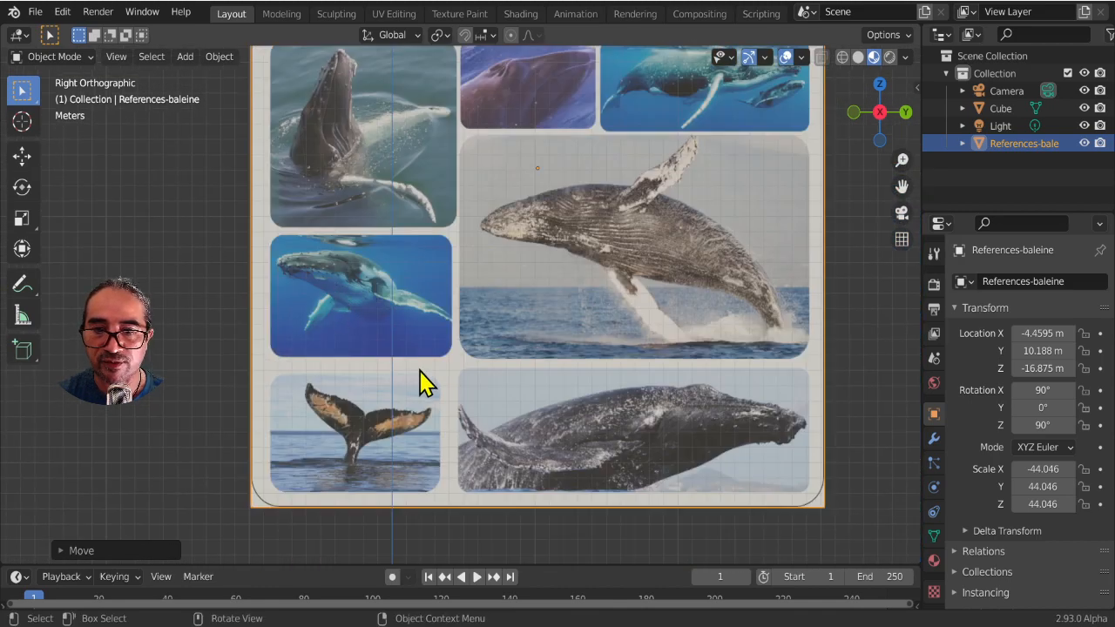
{"action": "scroll", "coordinate": [760, 433], "scroll_direction": "up", "scroll_amount": 3}
{"action": "middle_click_drag", "start_coordinate": [757, 429], "coordinate": [375, 287], "text": "shift"}
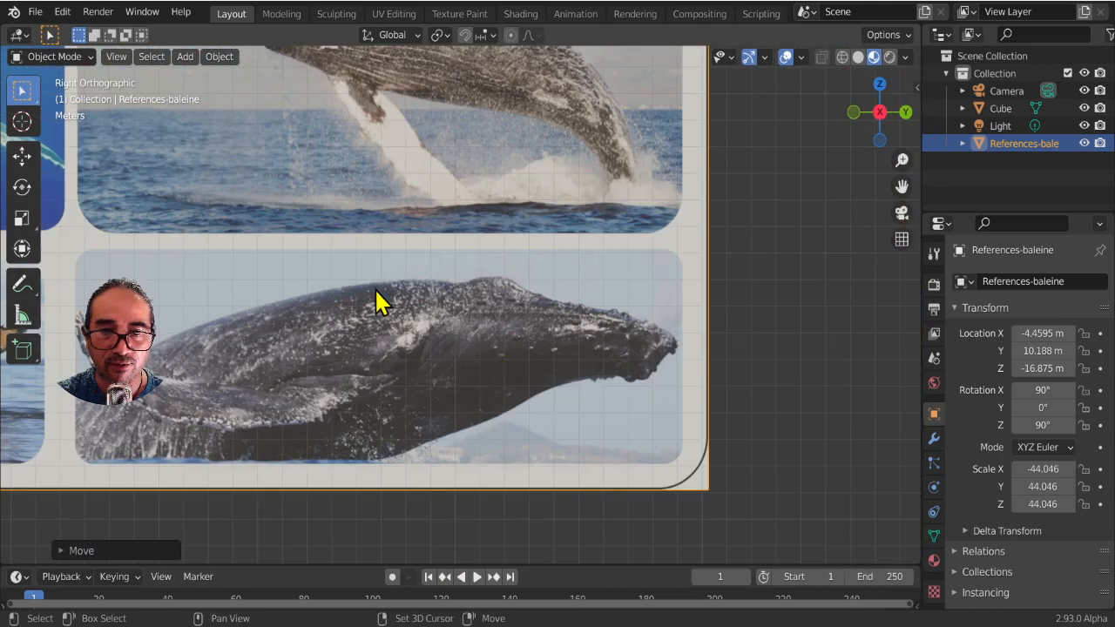
{"action": "scroll", "coordinate": [526, 329], "scroll_direction": "up", "scroll_amount": 3}
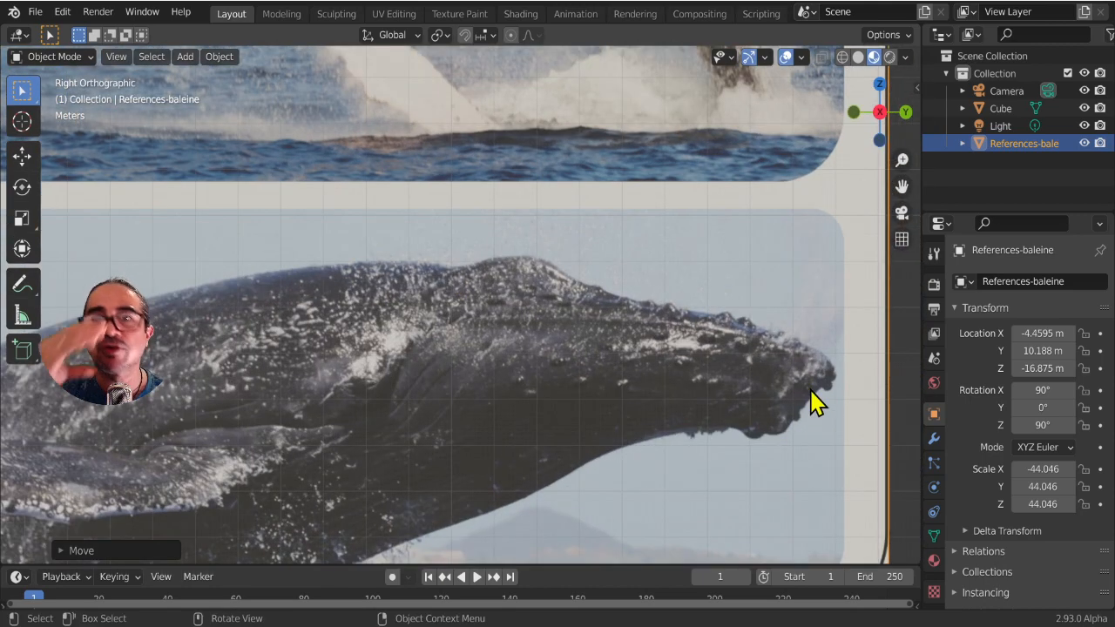
{"action": "scroll", "coordinate": [659, 436], "scroll_direction": "down", "scroll_amount": 5}
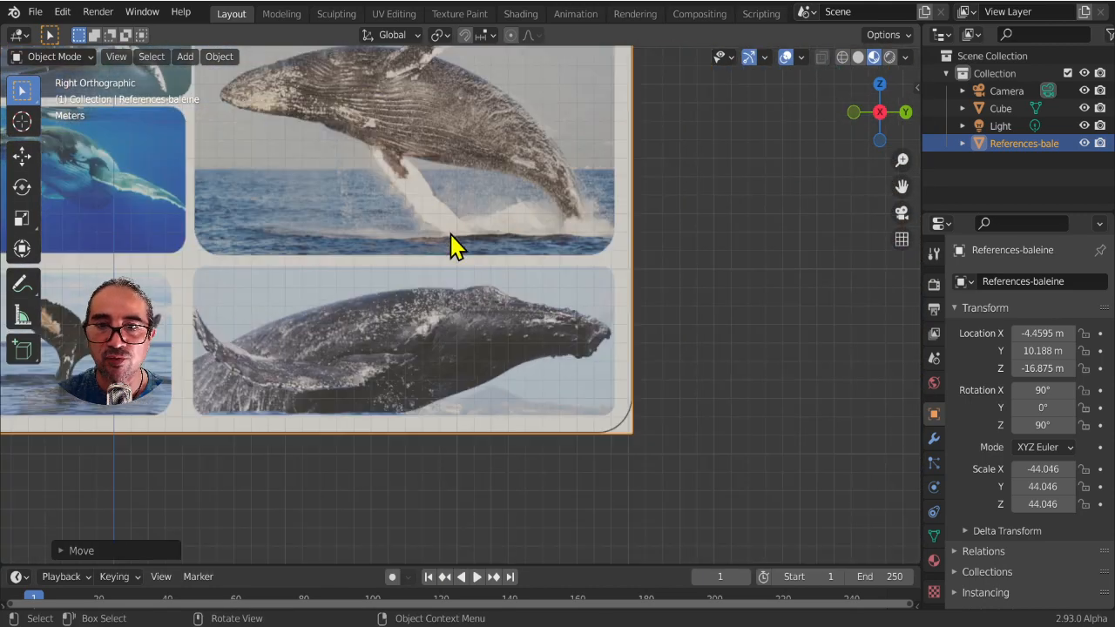
{"action": "middle_click_drag", "start_coordinate": [455, 244], "coordinate": [490, 466], "text": "shift"}
{"action": "scroll", "coordinate": [578, 281], "scroll_direction": "up", "scroll_amount": 4}
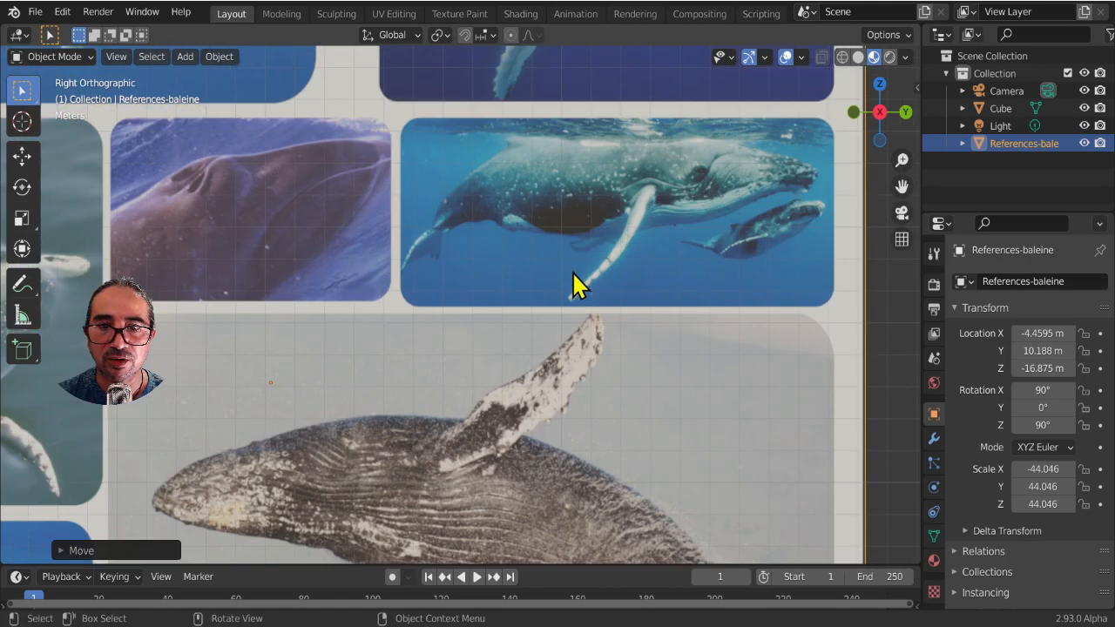
{"action": "middle_click_drag", "start_coordinate": [615, 249], "coordinate": [464, 392], "text": "shift"}
{"action": "scroll", "coordinate": [563, 349], "scroll_direction": "up", "scroll_amount": 2}
{"action": "scroll", "coordinate": [560, 348], "scroll_direction": "down", "scroll_amount": 2}
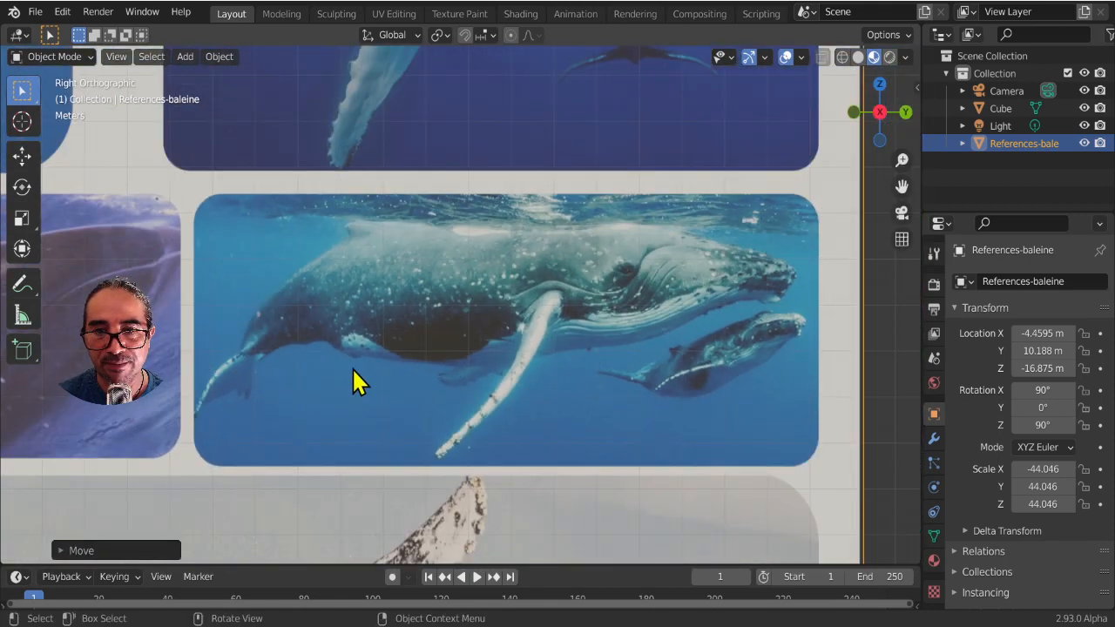
{"action": "scroll", "coordinate": [352, 377], "scroll_direction": "down", "scroll_amount": 6}
{"action": "middle_click_drag", "start_coordinate": [365, 366], "coordinate": [558, 449], "text": "shift"}
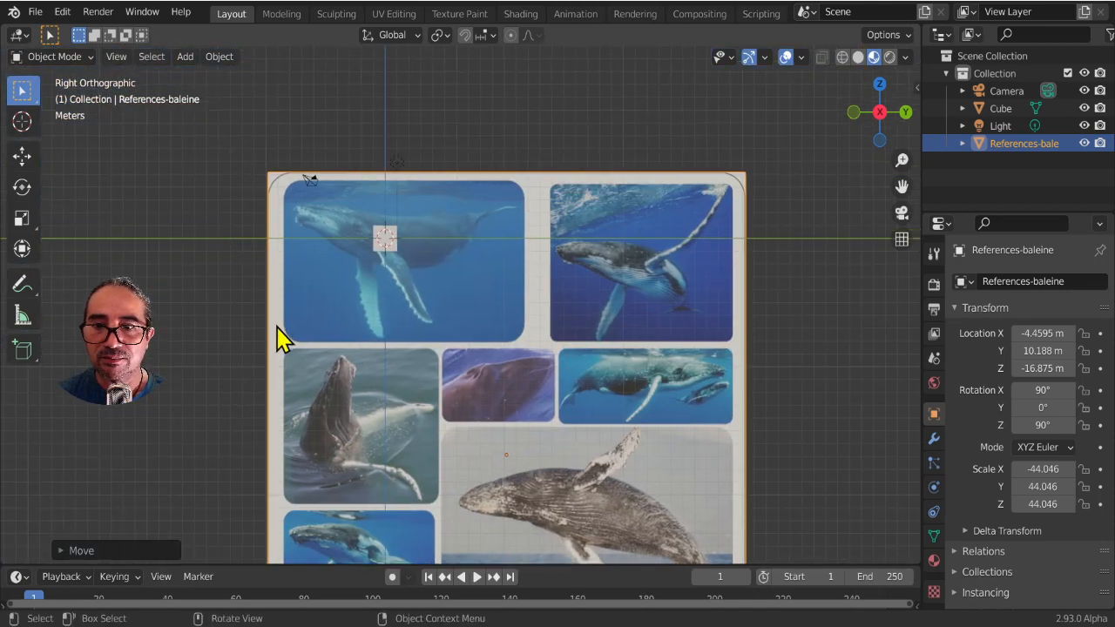
Step: Delete the default cube in front of the side-view whale
{"action": "scroll", "coordinate": [278, 322], "scroll_direction": "up", "scroll_amount": 6}
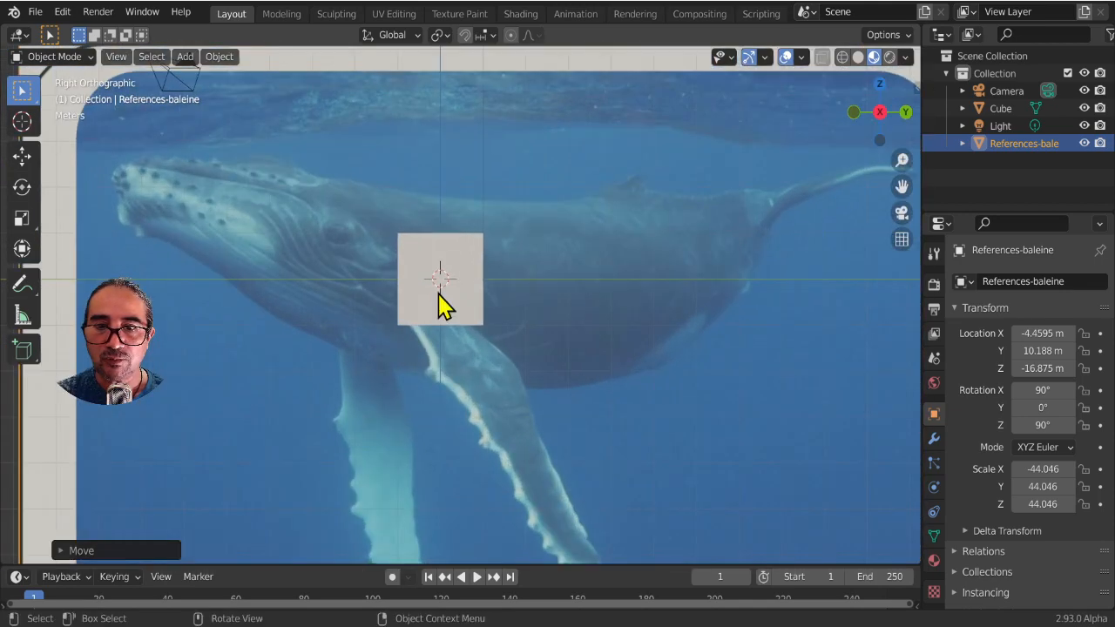
{"action": "left_click", "coordinate": [464, 253]}
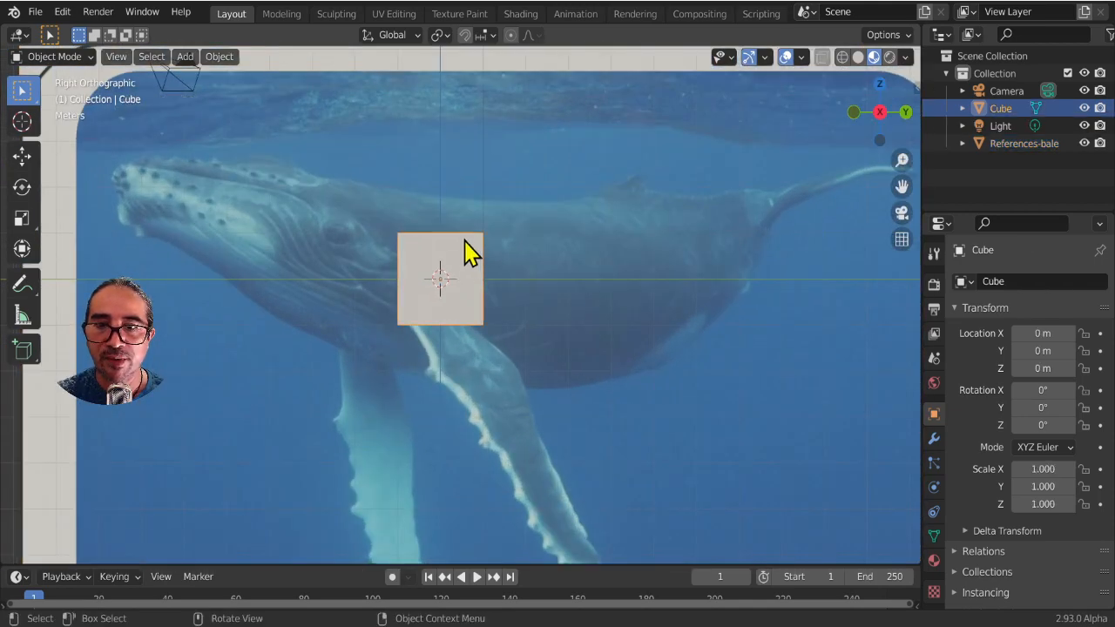
{"action": "key", "text": "x"}
{"action": "left_click", "coordinate": [441, 309]}
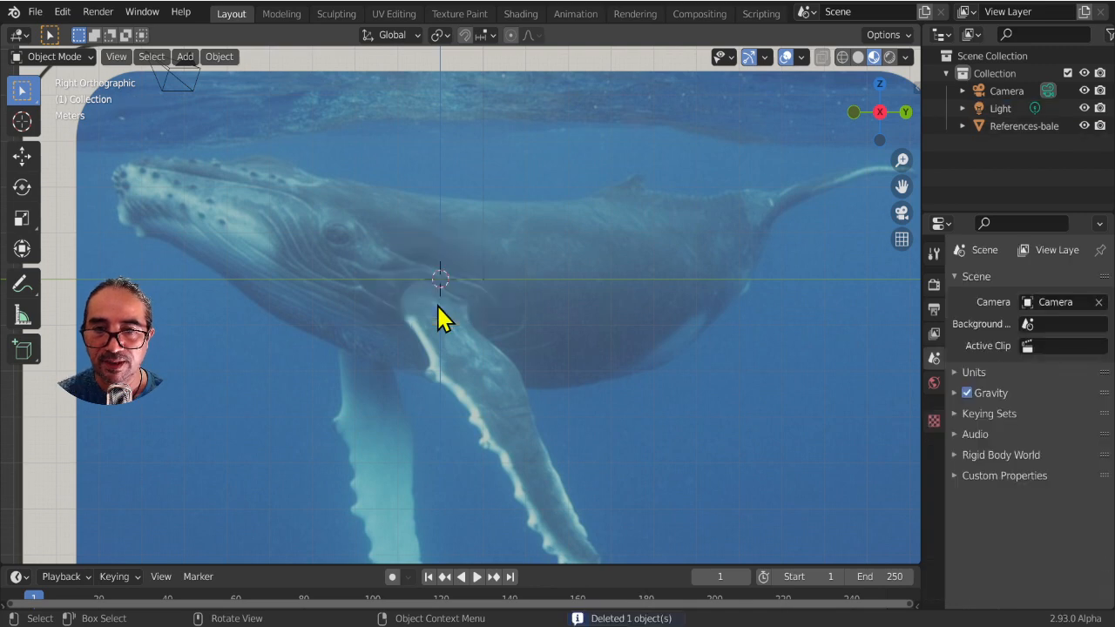
Step: Add a 2 m mesh plane at the origin and set its alignment to View so it faces the side view
{"action": "key", "text": "shift+a"}
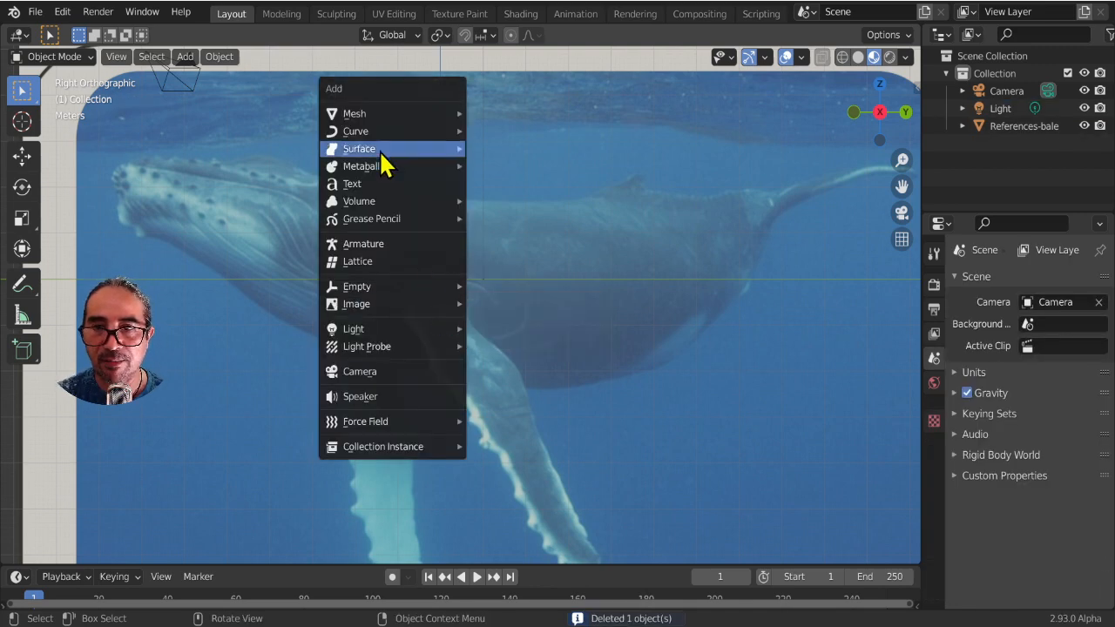
{"action": "mouse_move", "coordinate": [377, 121]}
{"action": "left_click", "coordinate": [520, 113]}
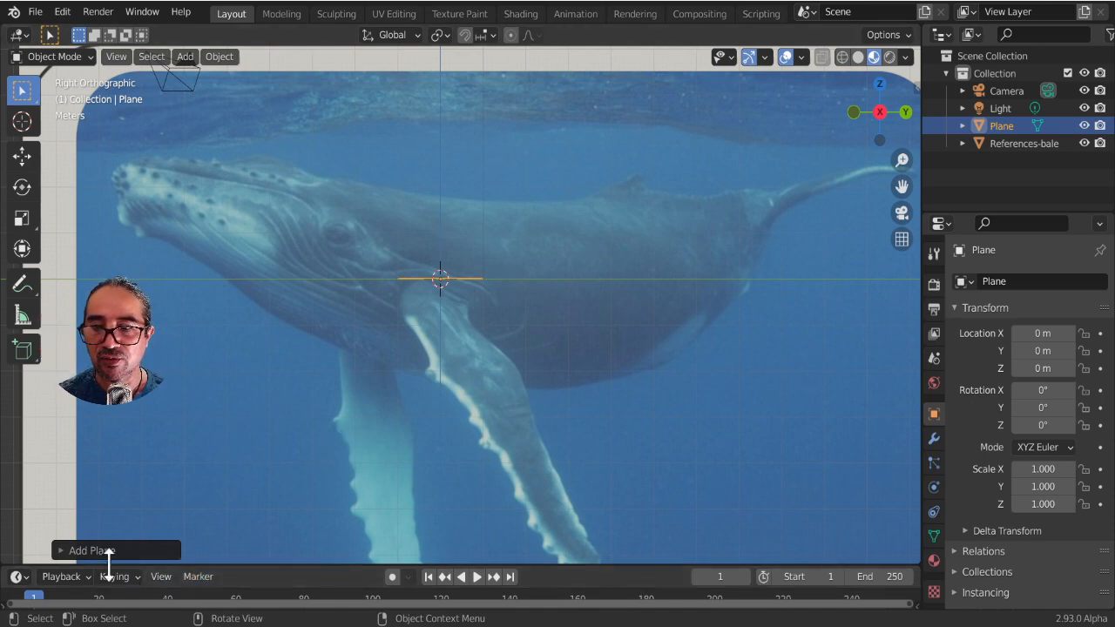
{"action": "left_click", "coordinate": [91, 551]}
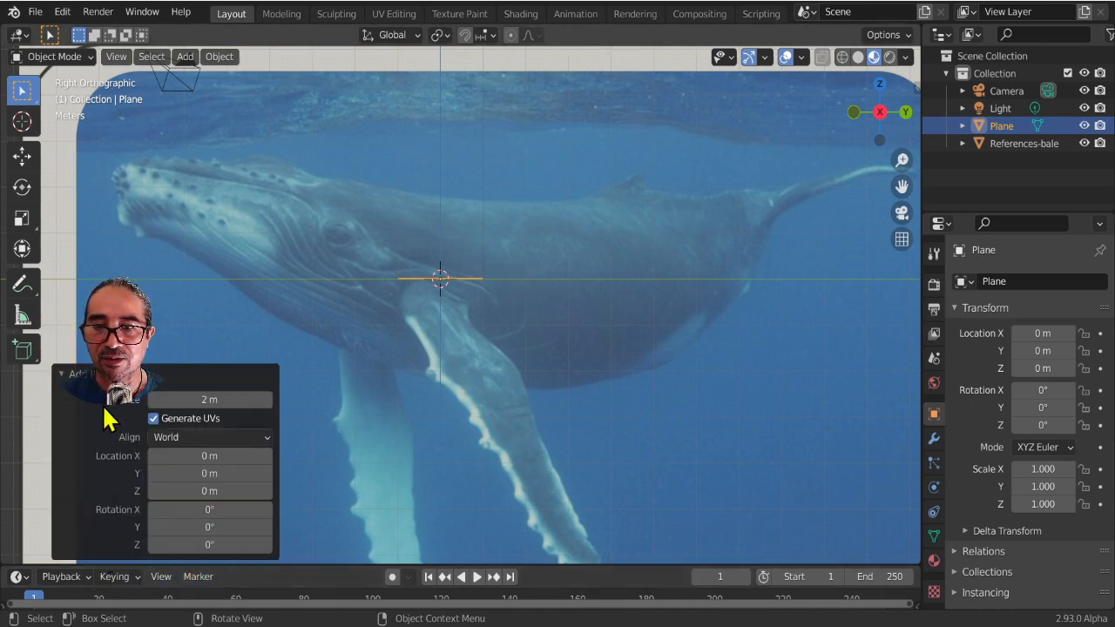
{"action": "left_click", "coordinate": [74, 374]}
{"action": "left_click", "coordinate": [76, 550]}
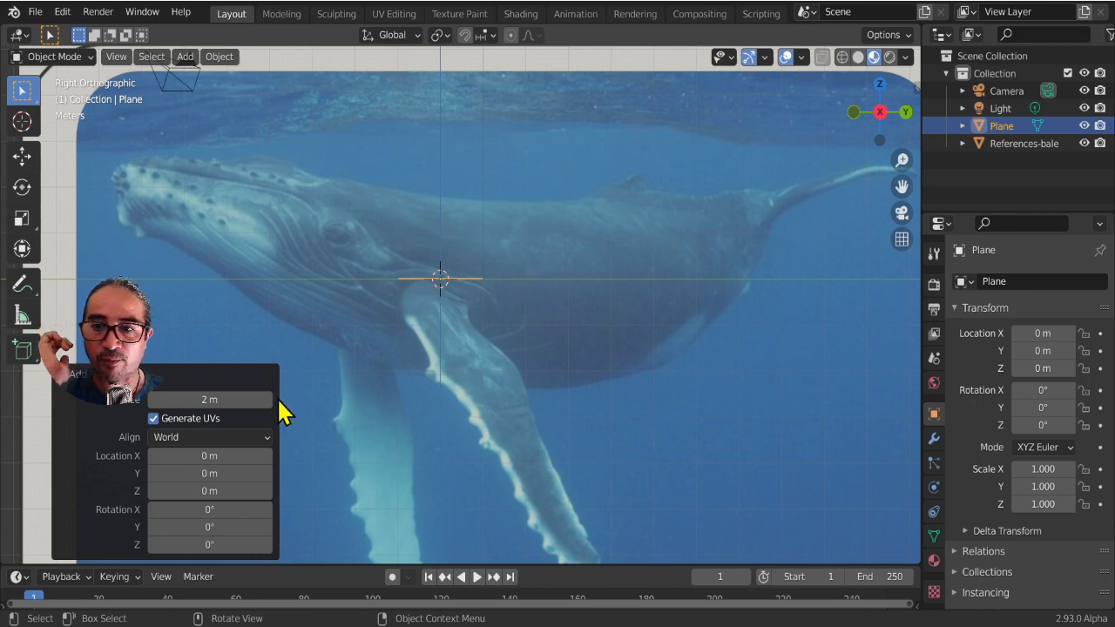
{"action": "left_click", "coordinate": [208, 438]}
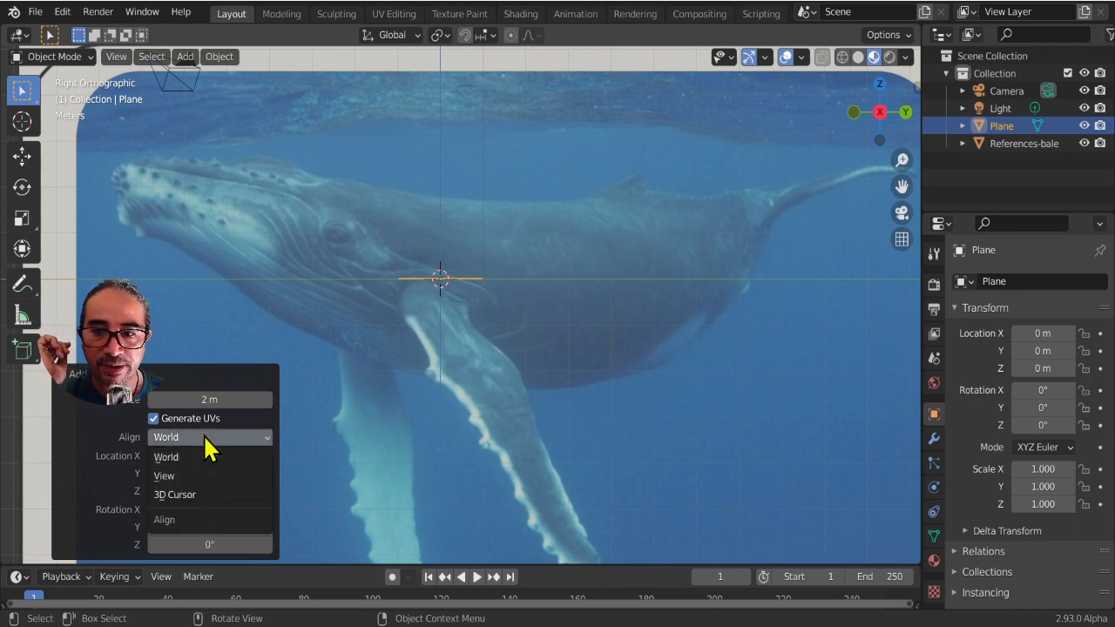
{"action": "left_click", "coordinate": [183, 477]}
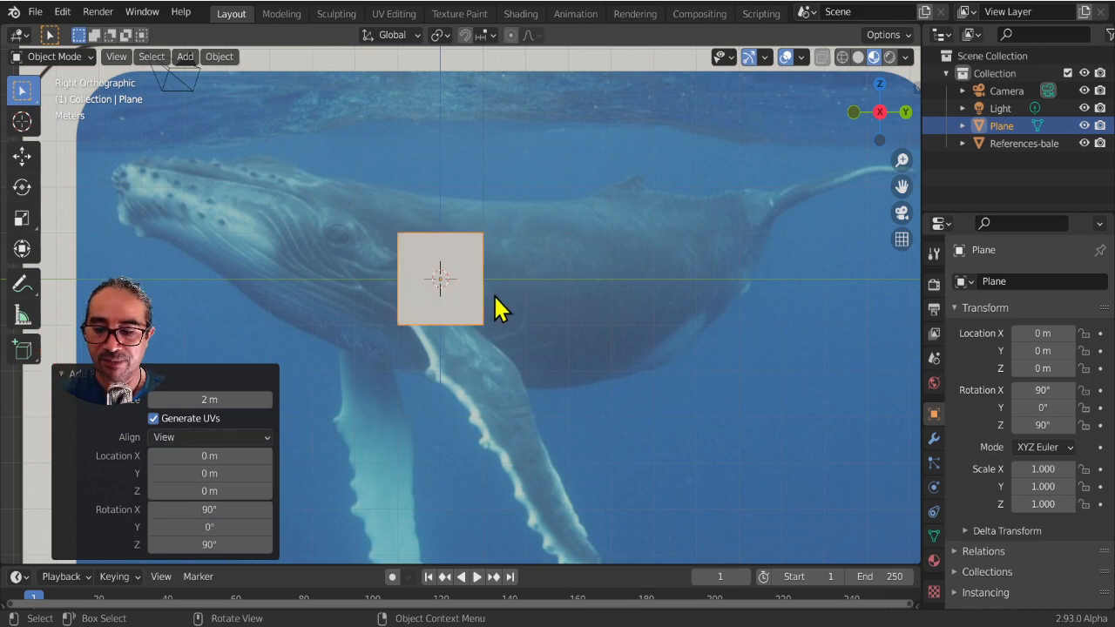
Step: Apply the new plane's rotation and check its orientation from an angle before returning to the right orthographic view
{"action": "scroll", "coordinate": [541, 315], "scroll_direction": "down", "scroll_amount": 3}
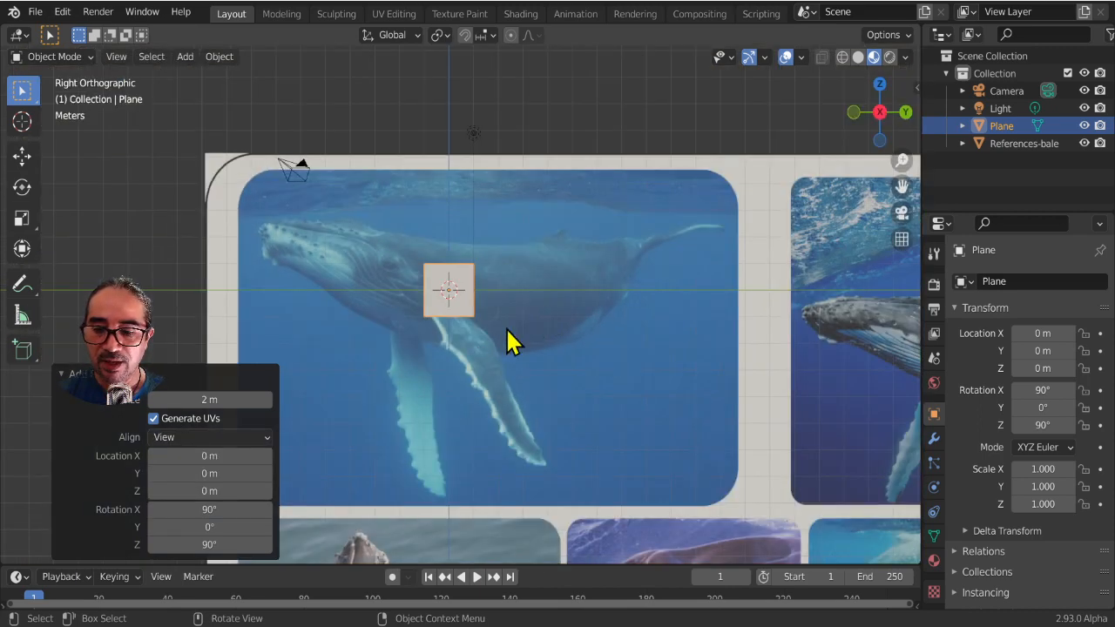
{"action": "key", "text": "ctrl+a"}
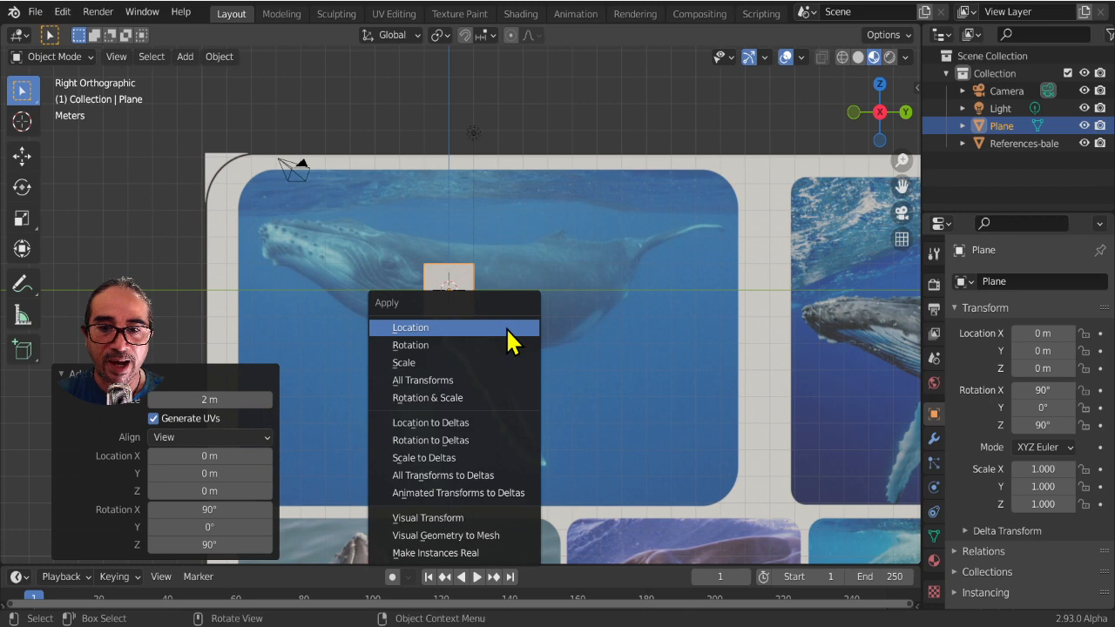
{"action": "left_click", "coordinate": [426, 349]}
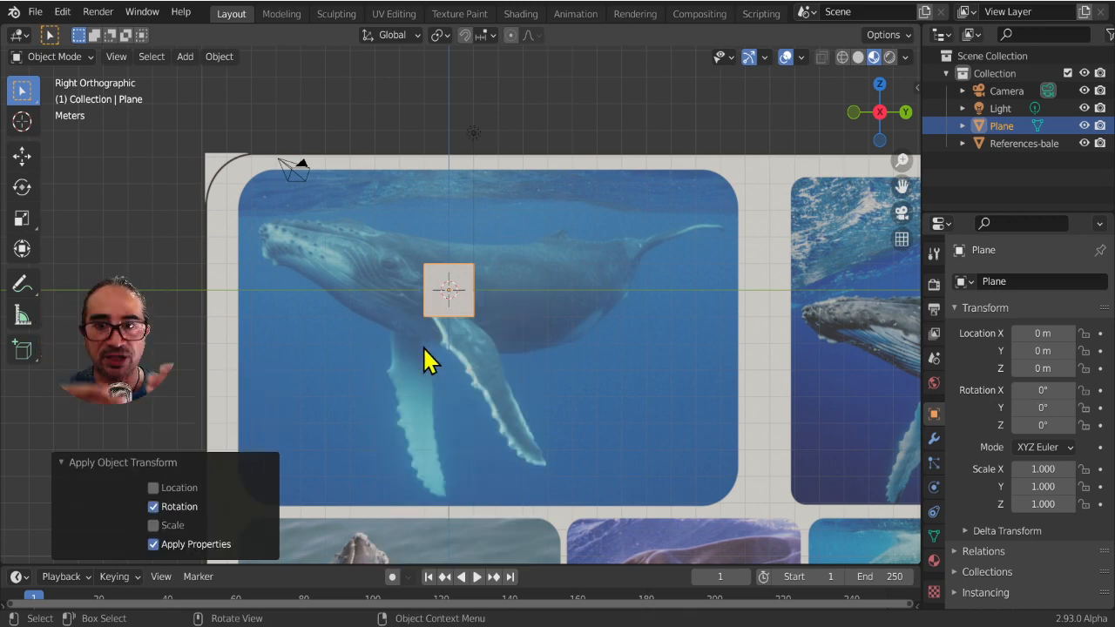
{"action": "middle_click_drag", "start_coordinate": [419, 347], "coordinate": [393, 277]}
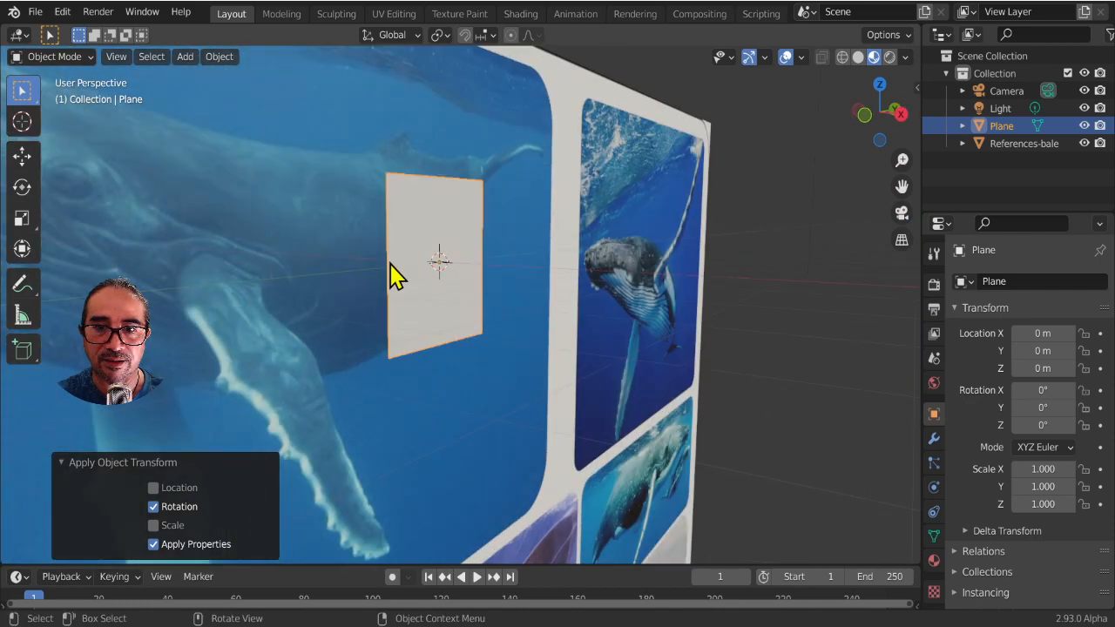
{"action": "key", "text": "KP_3"}
Step: Scale the plane to about 1.6 and move it to about Y 0.27 m, Z -0.14 m over the whale's body
{"action": "scroll", "coordinate": [391, 264], "scroll_direction": "down", "scroll_amount": 5}
{"action": "scroll", "coordinate": [492, 329], "scroll_direction": "up", "scroll_amount": 1}
{"action": "scroll", "coordinate": [493, 329], "scroll_direction": "up", "scroll_amount": 1}
{"action": "key", "text": "s"}
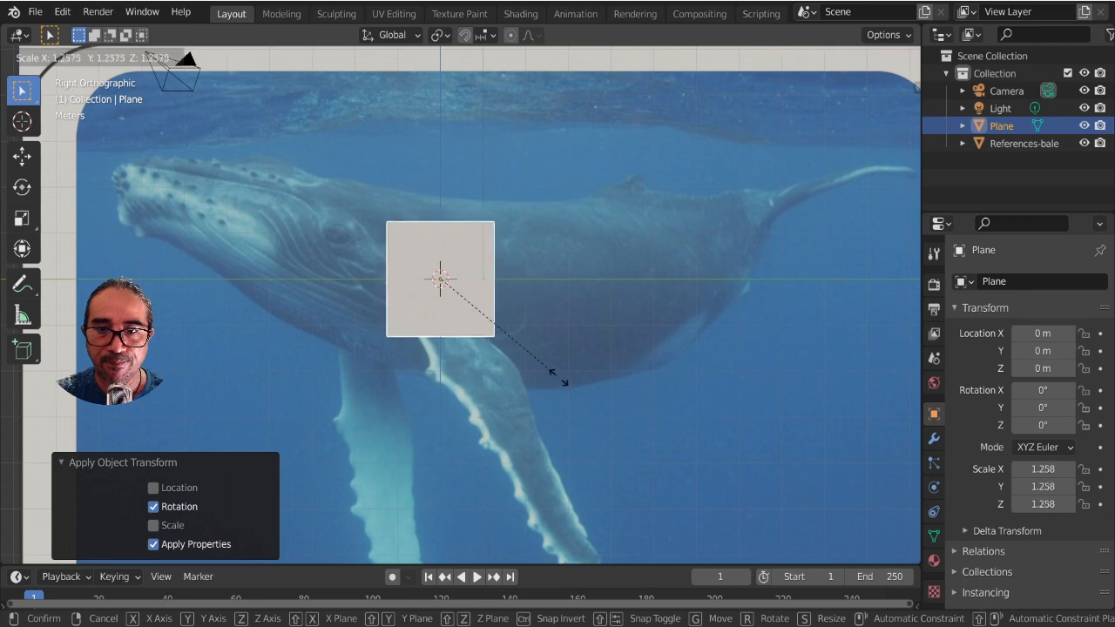
{"action": "left_click", "coordinate": [583, 409]}
{"action": "key", "text": "g"}
{"action": "left_click", "coordinate": [563, 406]}
{"action": "key", "text": "g"}
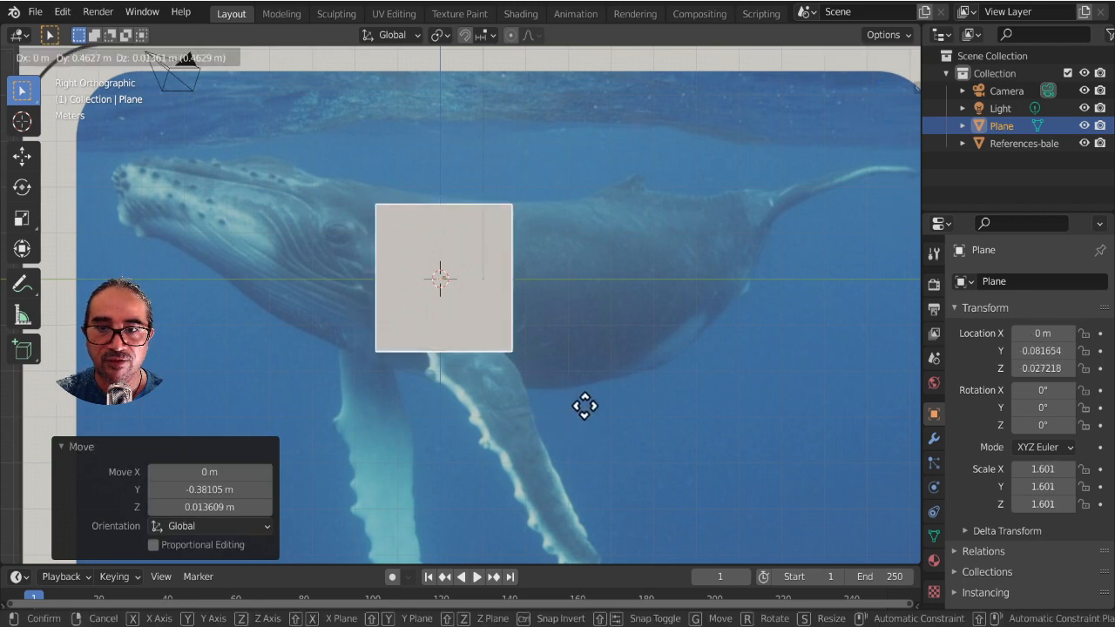
{"action": "left_click", "coordinate": [592, 416]}
Step: Enter Edit Mode on the plane with edge selection active and select its vertical edge on the tail side
{"action": "scroll", "coordinate": [579, 408], "scroll_direction": "down", "scroll_amount": 2}
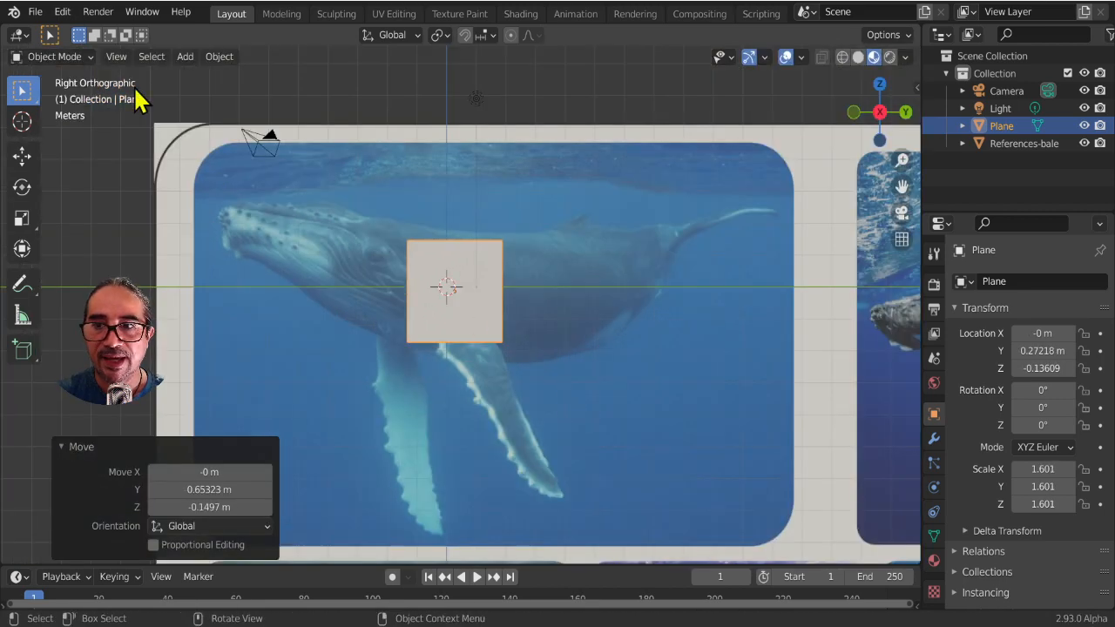
{"action": "left_click", "coordinate": [51, 57]}
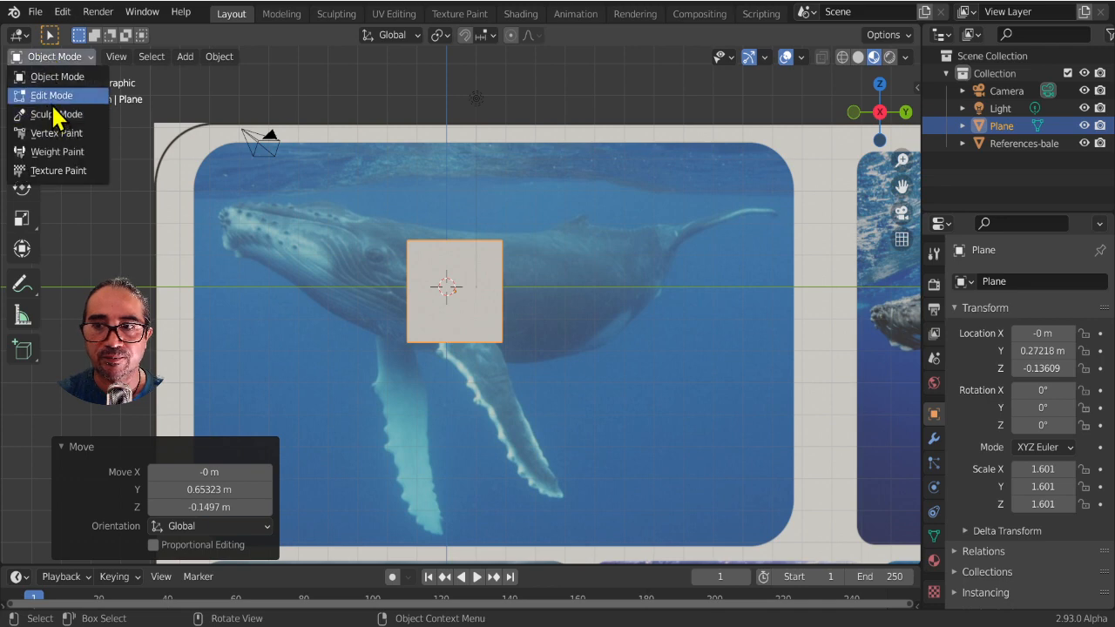
{"action": "left_click", "coordinate": [54, 97]}
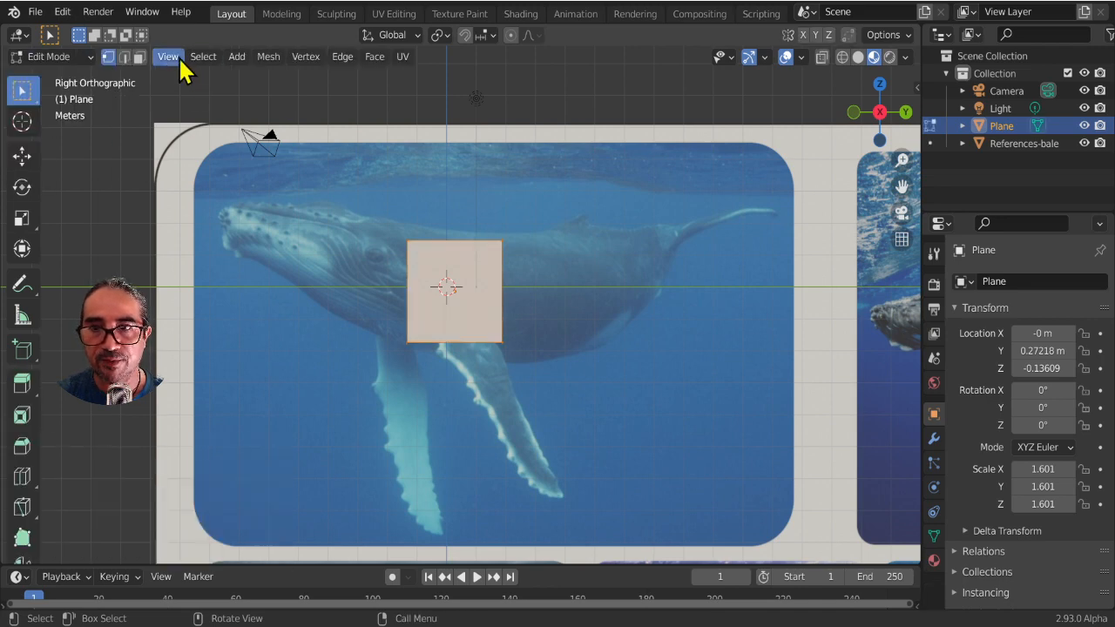
{"action": "left_click", "coordinate": [126, 61]}
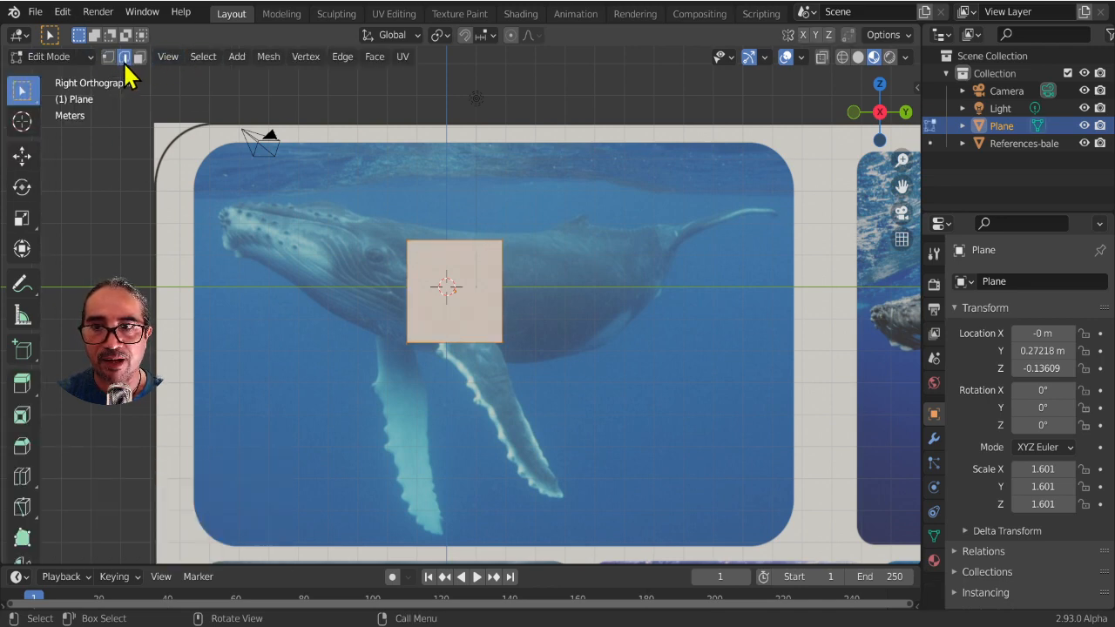
{"action": "left_click", "coordinate": [528, 291]}
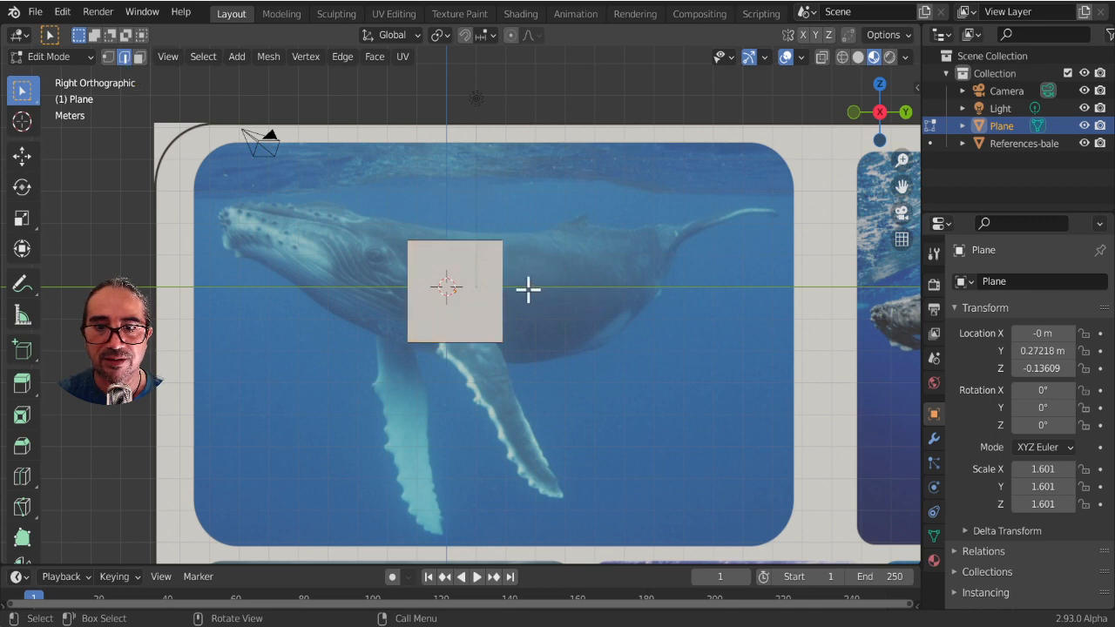
Step: Compare the wireframe display with X-ray on and off and the solid display, and return to Material Preview shading
{"action": "left_click", "coordinate": [841, 57]}
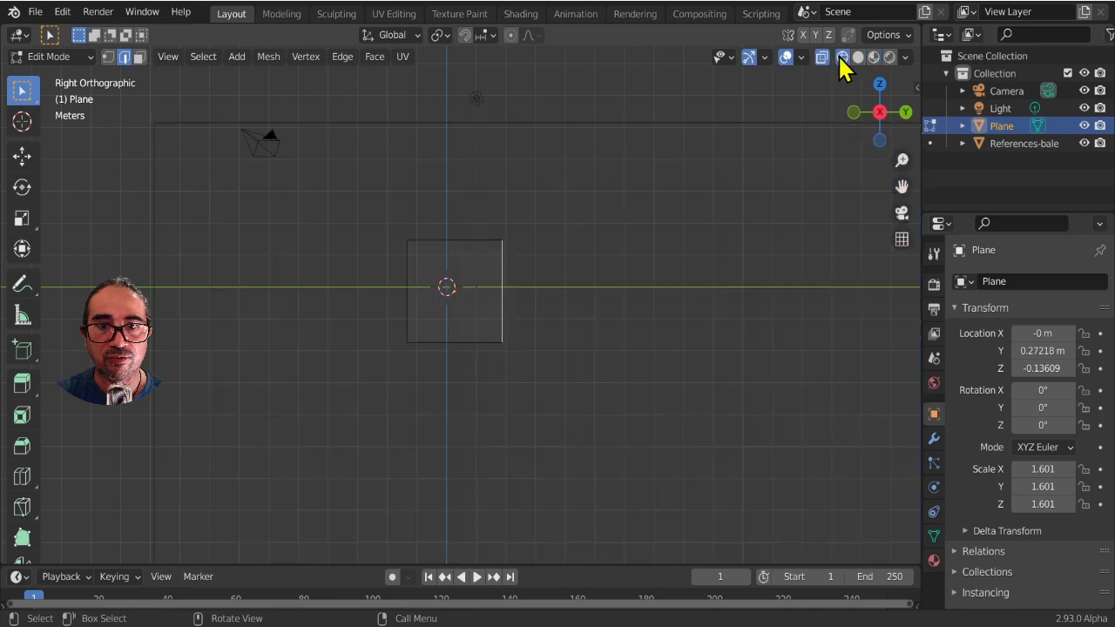
{"action": "left_click", "coordinate": [822, 57]}
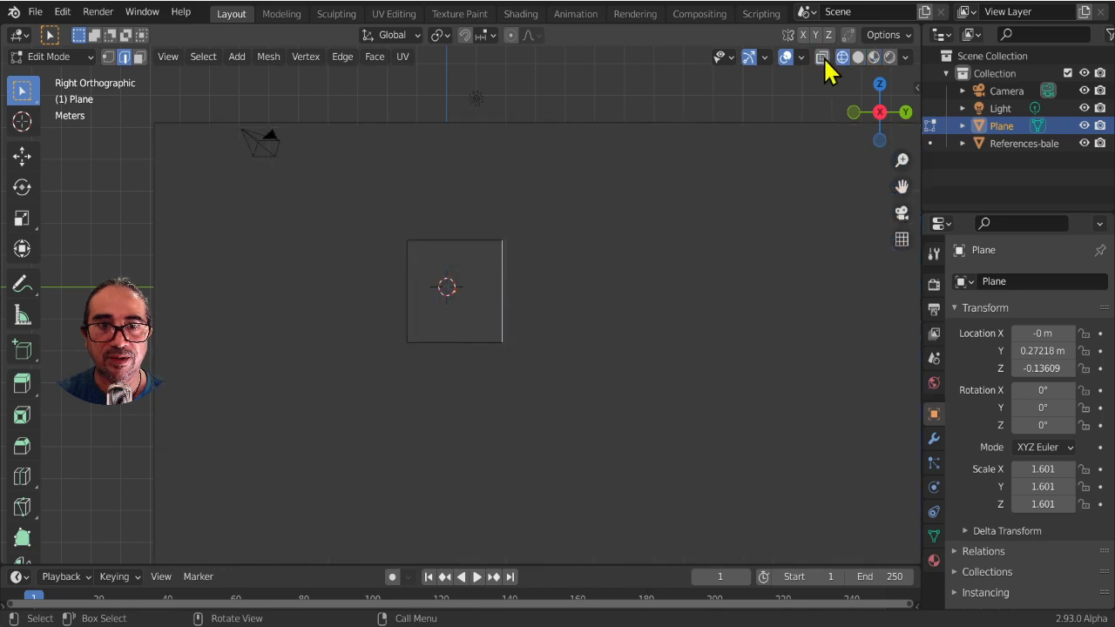
{"action": "left_click", "coordinate": [856, 57]}
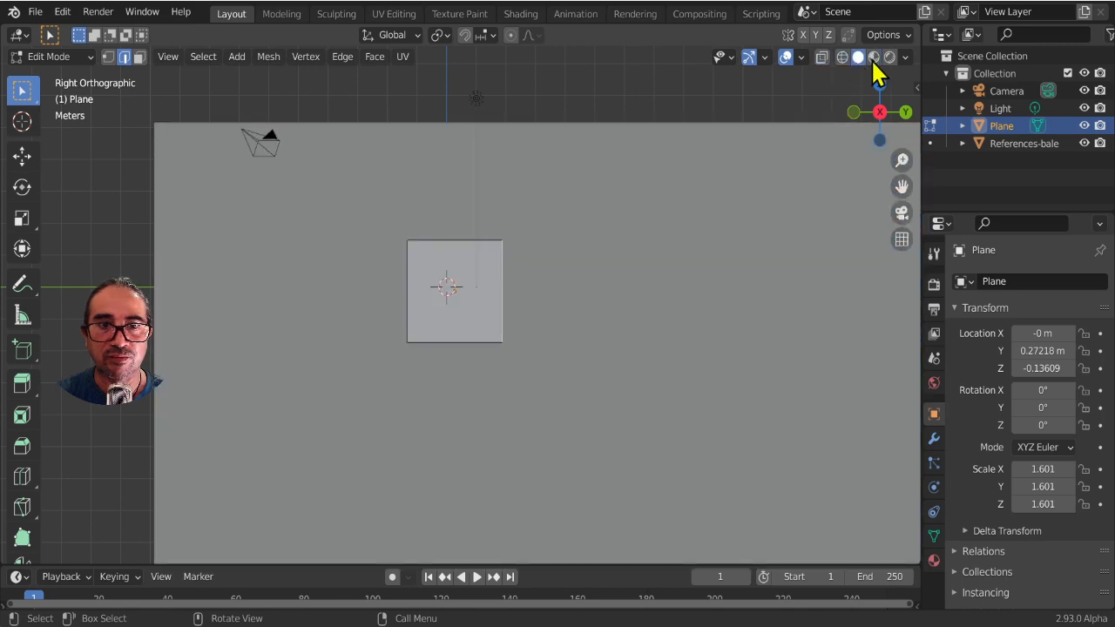
{"action": "left_click", "coordinate": [874, 57]}
Step: Extrude the plane's tail-side edge about 2.45 m along Y over the whale's body
{"action": "scroll", "coordinate": [453, 346], "scroll_direction": "up", "scroll_amount": 3}
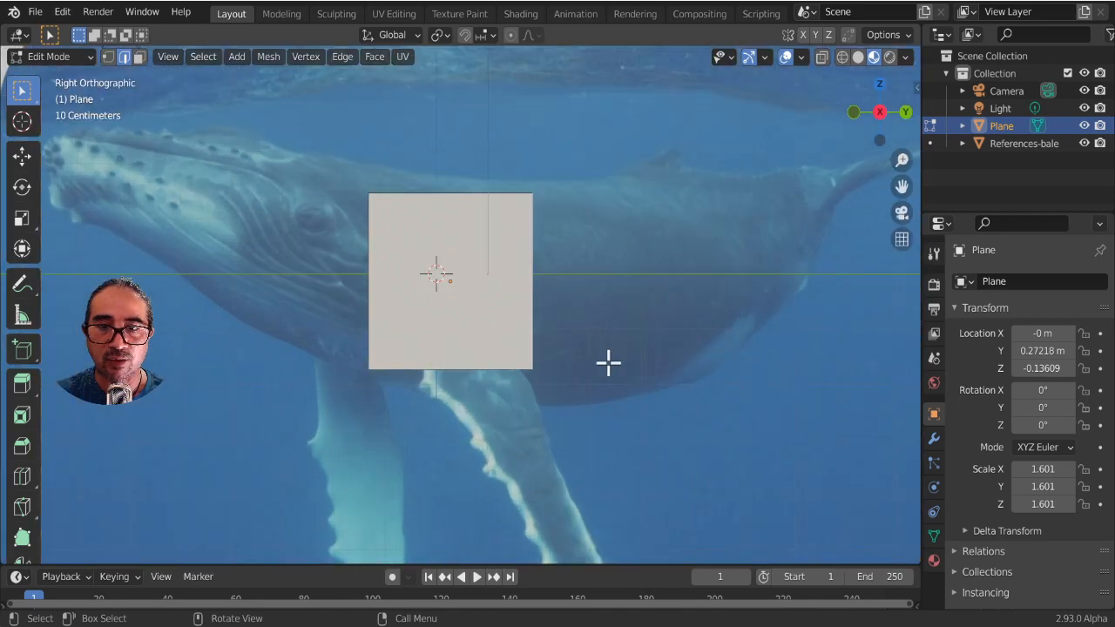
{"action": "middle_click_drag", "start_coordinate": [579, 360], "coordinate": [441, 398], "text": "shift"}
{"action": "key", "text": "e"}
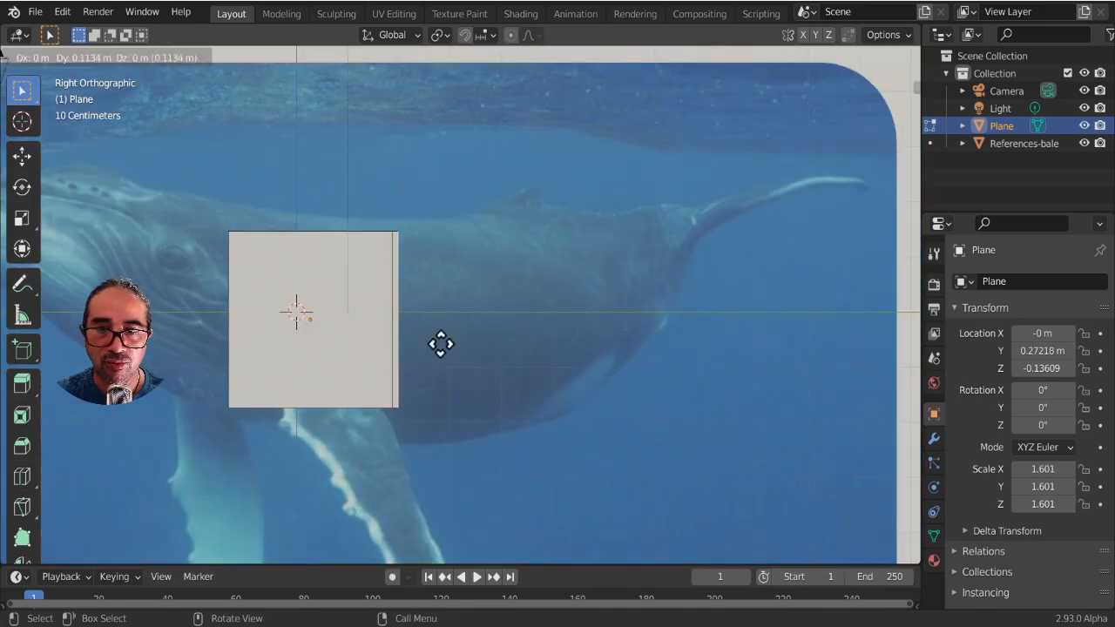
{"action": "left_click", "coordinate": [538, 345]}
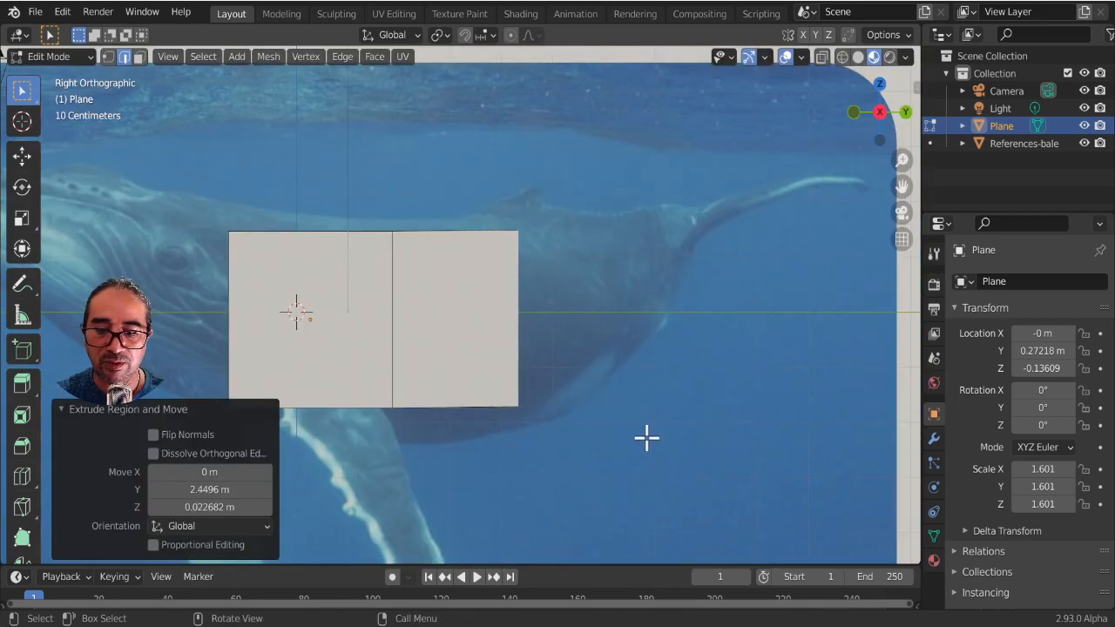
Step: Extrude the tail-side edge another 2.55 m or so, then shrink, tilt and reposition it to follow the narrowing rear body
{"action": "key", "text": "e"}
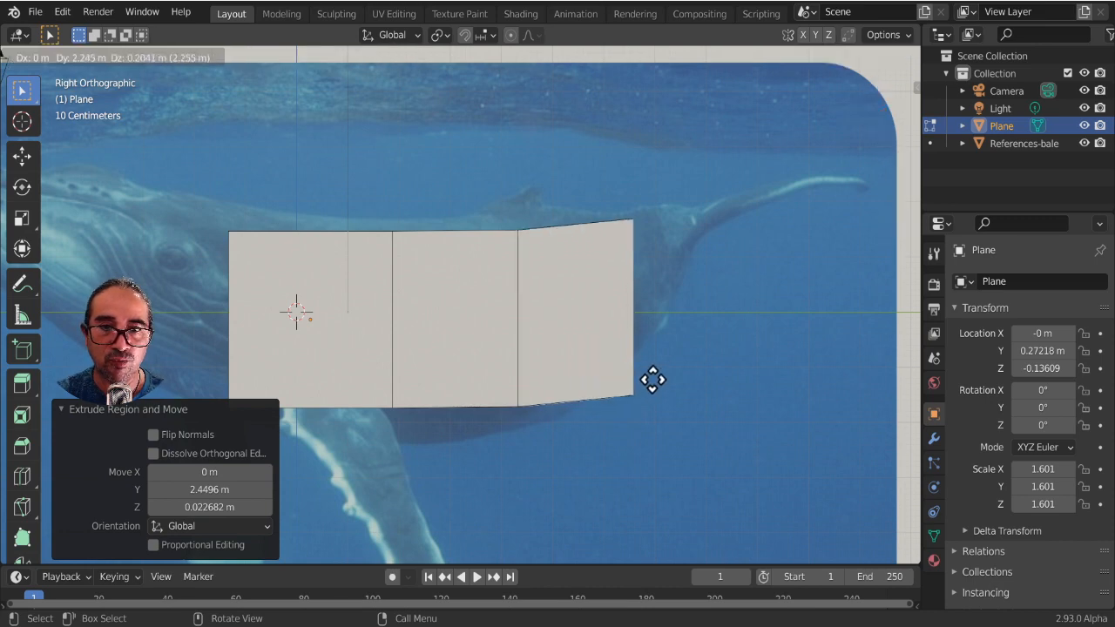
{"action": "left_click", "coordinate": [662, 374]}
{"action": "key", "text": "s"}
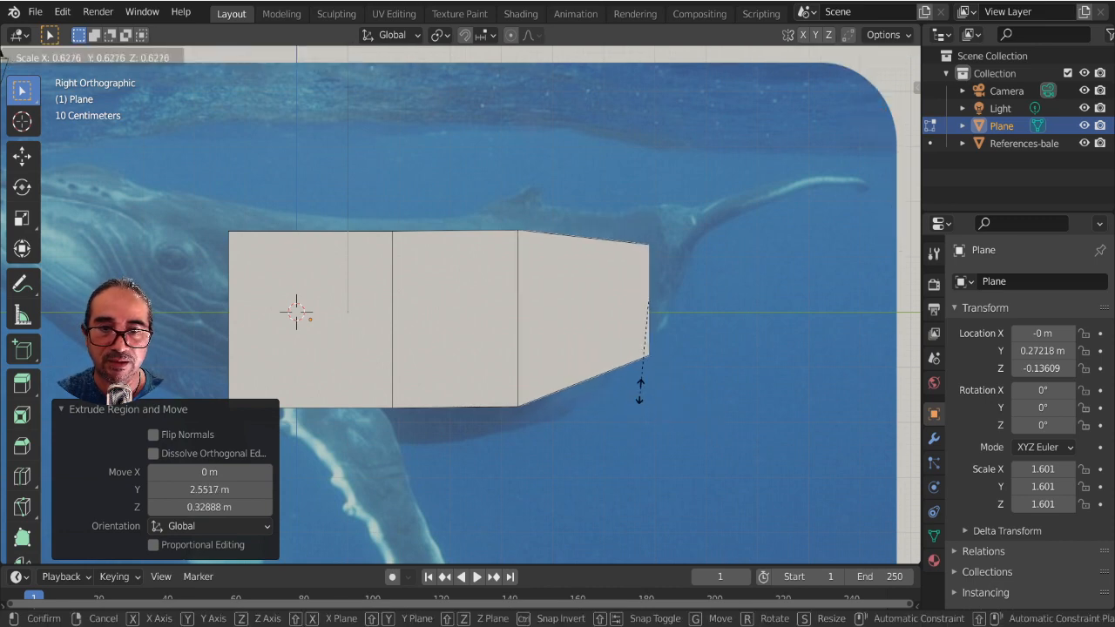
{"action": "left_click", "coordinate": [640, 383]}
{"action": "key", "text": "g"}
{"action": "left_click", "coordinate": [632, 373]}
{"action": "key", "text": "r"}
{"action": "left_click", "coordinate": [658, 370]}
{"action": "key", "text": "g"}
{"action": "left_click", "coordinate": [650, 363]}
Step: Extrude a further segment up to the tail's base, scale its end edge to about 0.46 and reposition it over the reference
{"action": "key", "text": "e"}
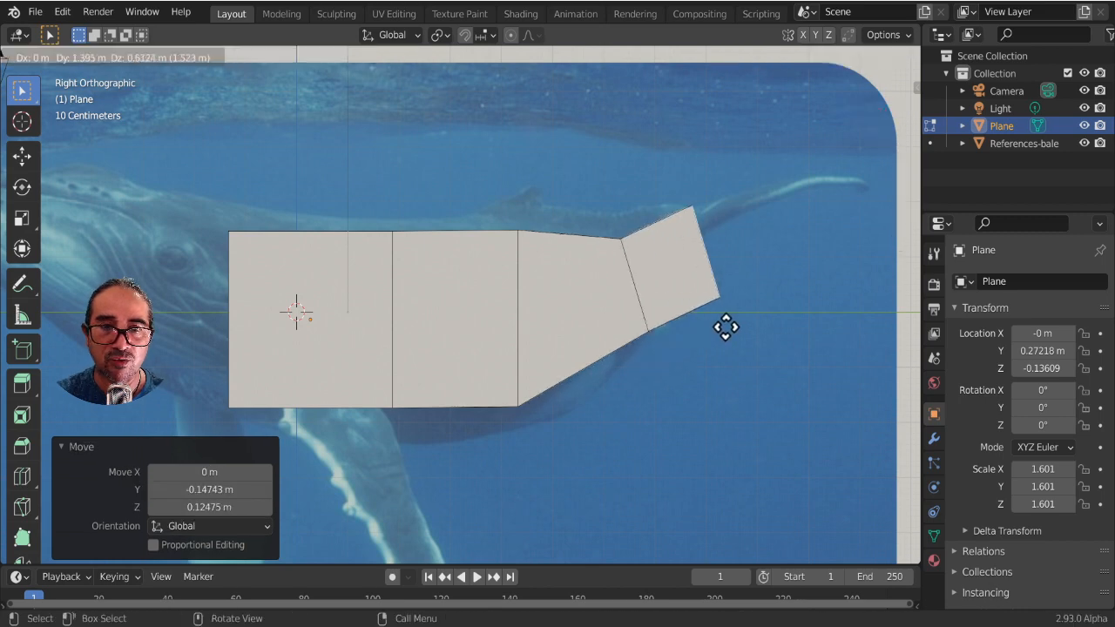
{"action": "left_click", "coordinate": [737, 322]}
{"action": "key", "text": "s"}
{"action": "left_click", "coordinate": [727, 301]}
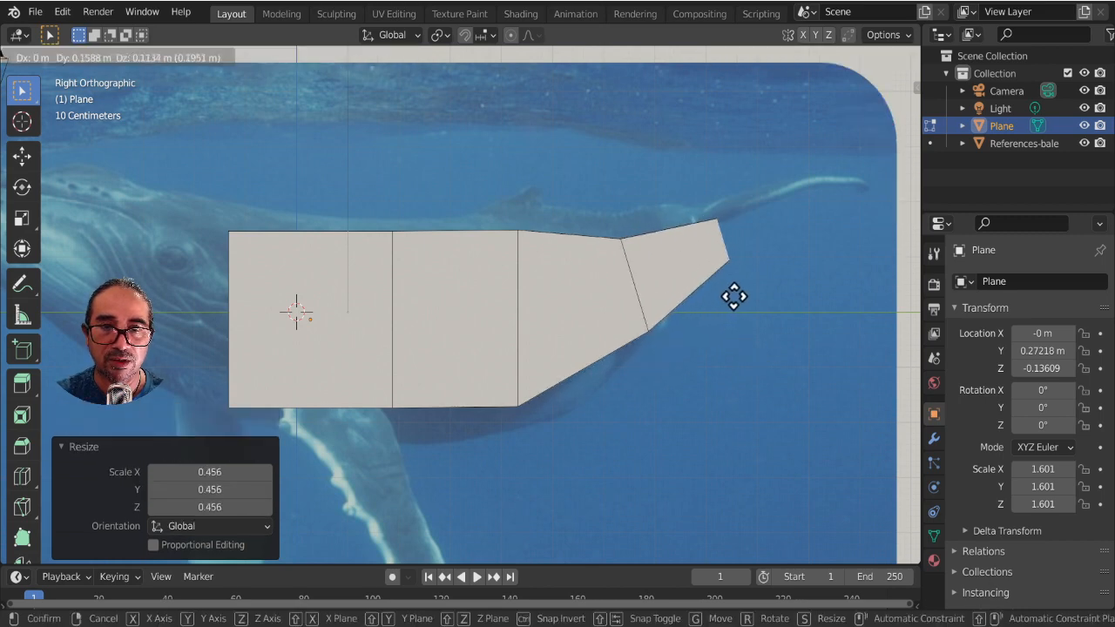
{"action": "key", "text": "g"}
{"action": "left_click", "coordinate": [763, 310]}
{"action": "key", "text": "g"}
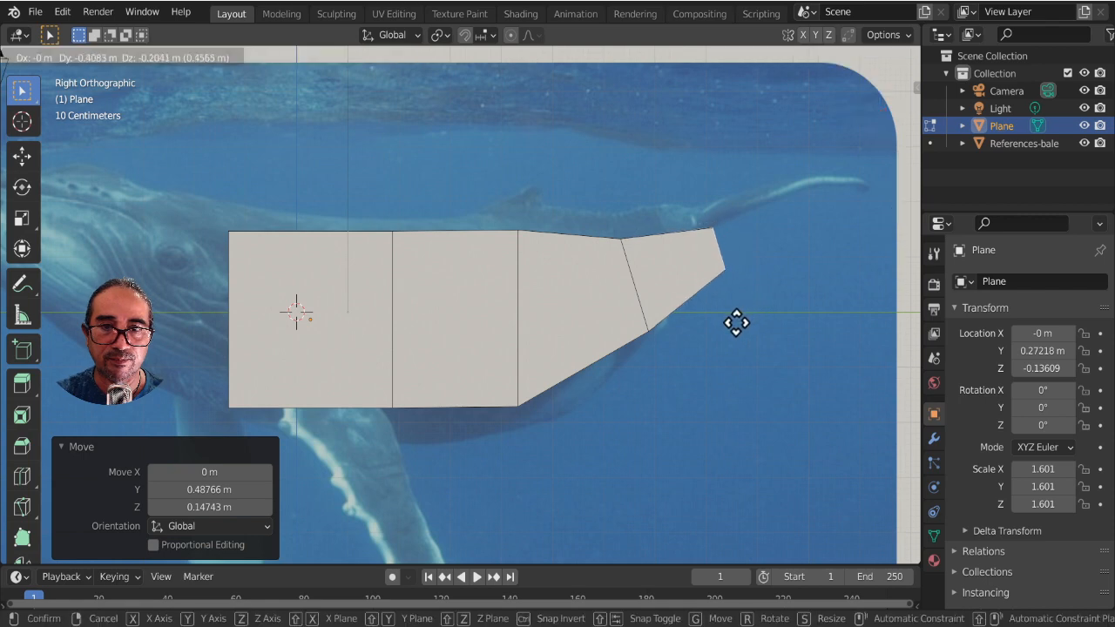
{"action": "left_click", "coordinate": [723, 328]}
Step: Rotate the edge just before the tail's base slightly and move it about Y -0.16 m, Z -0.05 m
{"action": "scroll", "coordinate": [627, 302], "scroll_direction": "down", "scroll_amount": 2}
{"action": "key", "text": "r"}
{"action": "left_click", "coordinate": [662, 363]}
{"action": "key", "text": "g"}
{"action": "left_click", "coordinate": [658, 364]}
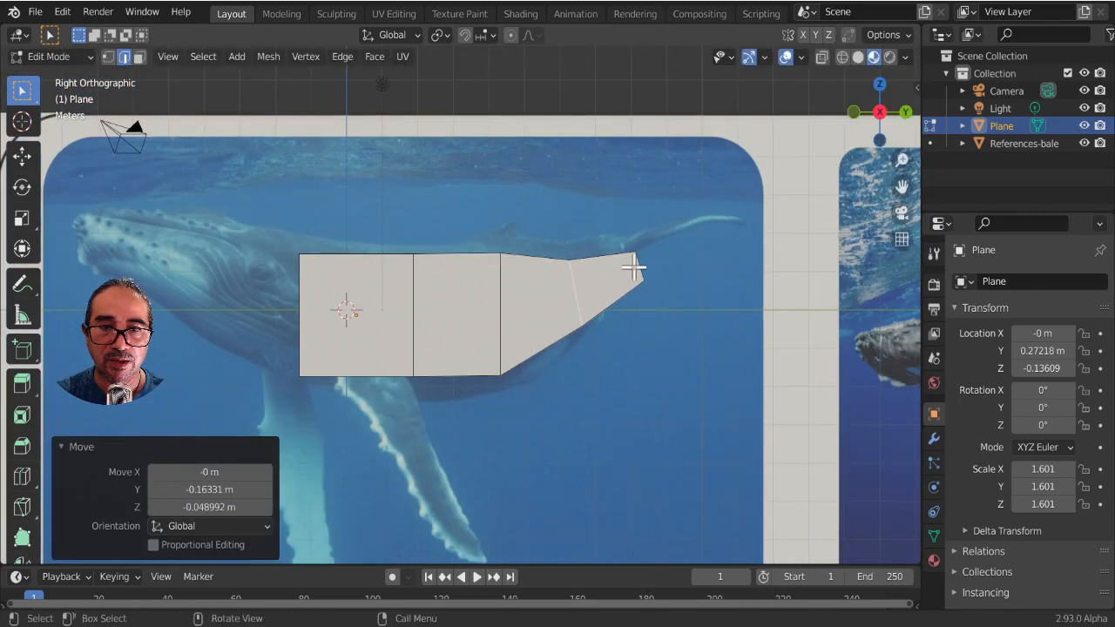
Step: Extrude the narrow end edge outward and upward along the whale's tail fluke
{"action": "scroll", "coordinate": [666, 324], "scroll_direction": "up", "scroll_amount": 3}
{"action": "scroll", "coordinate": [739, 353], "scroll_direction": "down", "scroll_amount": 3}
{"action": "key", "text": "g"}
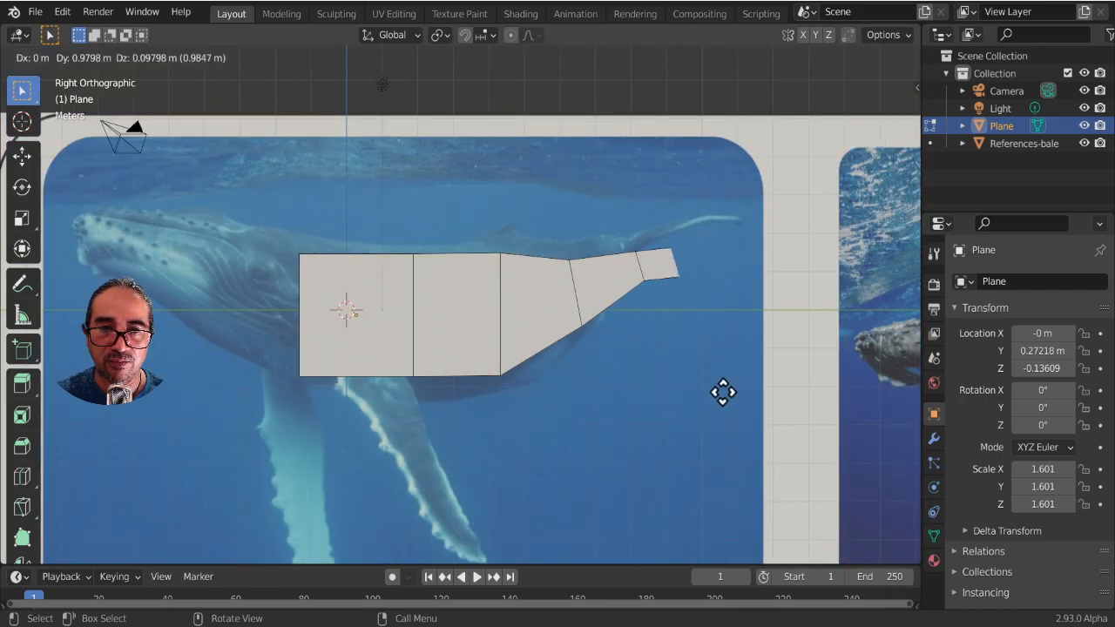
{"action": "left_click", "coordinate": [751, 372]}
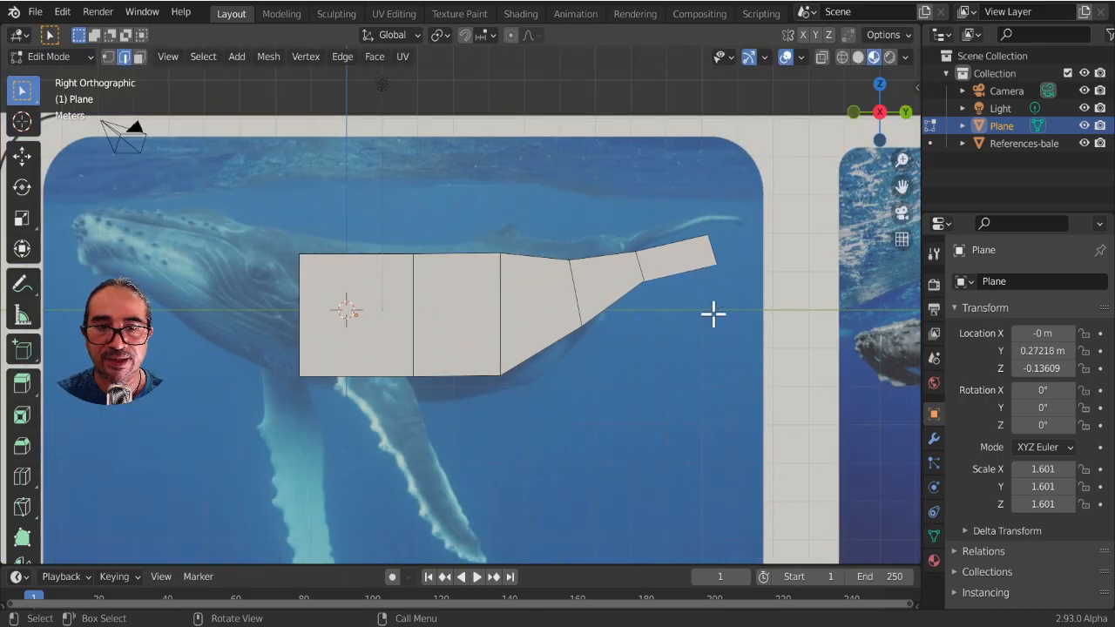
Step: Thin the fluke segment by moving its lower edge about Y -0.15 m, Z 0.44 m and rotating it about -0.92°
{"action": "scroll", "coordinate": [749, 297], "scroll_direction": "up", "scroll_amount": 2}
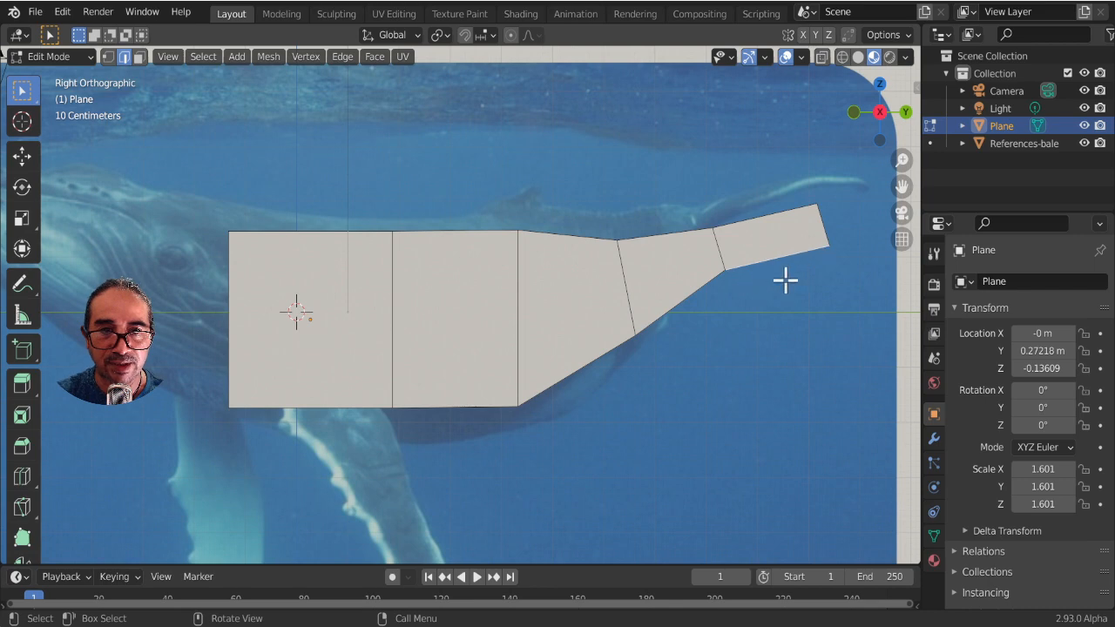
{"action": "key", "text": "g"}
{"action": "left_click", "coordinate": [778, 292]}
{"action": "key", "text": "r"}
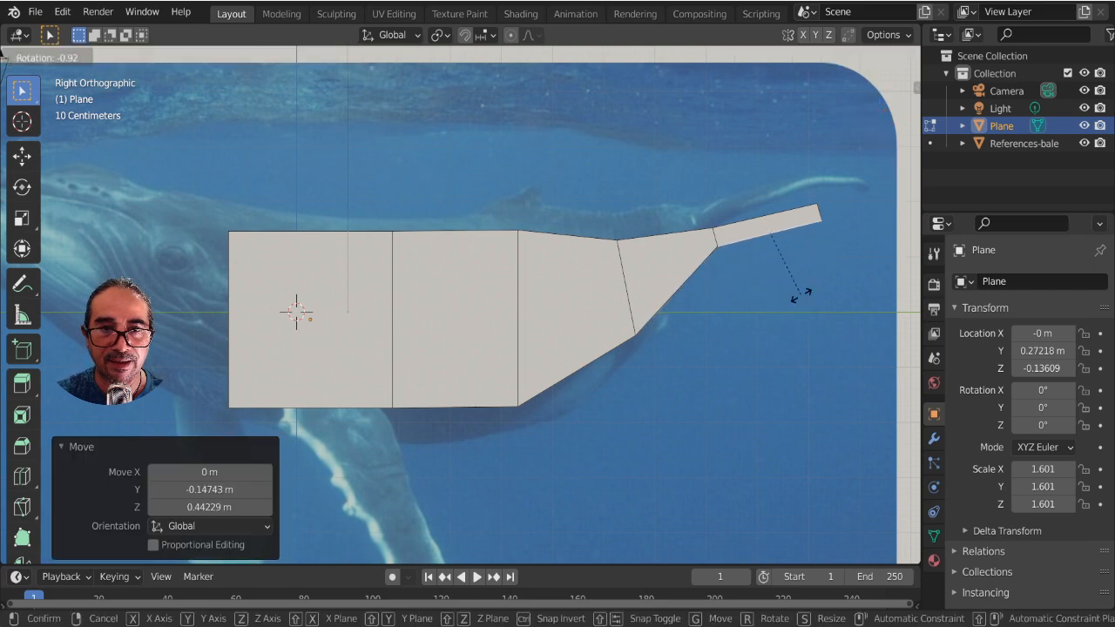
{"action": "left_click", "coordinate": [800, 296]}
Step: Rotate the body's head-side edge about 6.4° to match the angle of the whale's head
{"action": "scroll", "coordinate": [662, 296], "scroll_direction": "down", "scroll_amount": 4}
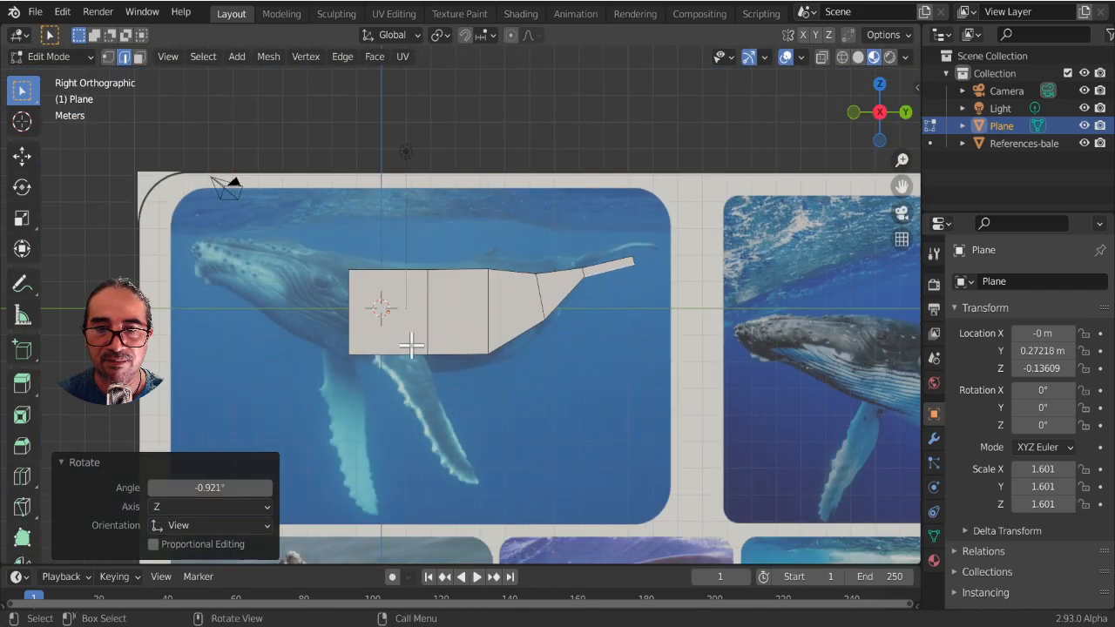
{"action": "scroll", "coordinate": [470, 331], "scroll_direction": "up", "scroll_amount": 3}
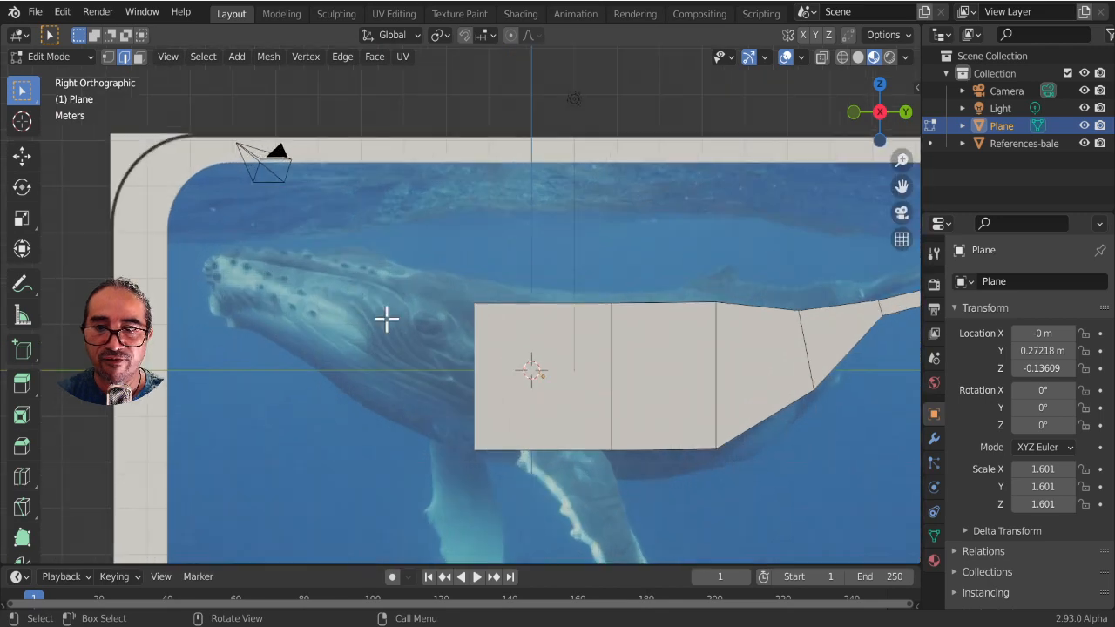
{"action": "scroll", "coordinate": [498, 396], "scroll_direction": "up", "scroll_amount": 2}
{"action": "key", "text": "r"}
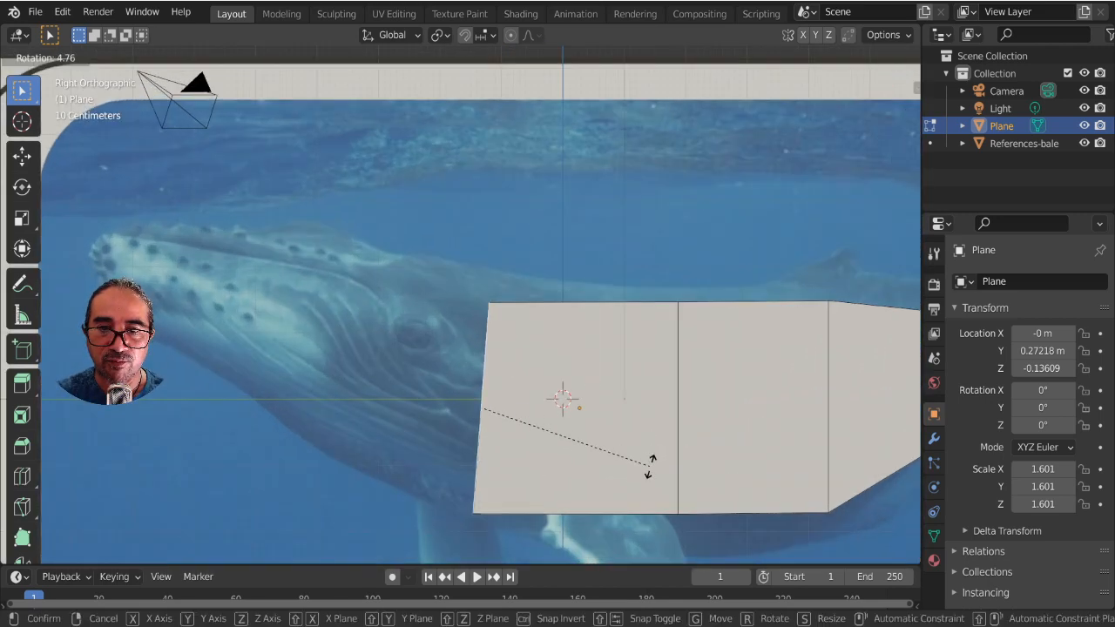
{"action": "left_click", "coordinate": [649, 473]}
Step: Extrude the head-side edge about Y -2.87 m, Z 0.66 m, scale it to 0.83 and move it about Y -0.25 m, Z 0.35 m
{"action": "scroll", "coordinate": [550, 452], "scroll_direction": "down", "scroll_amount": 1}
{"action": "key", "text": "e"}
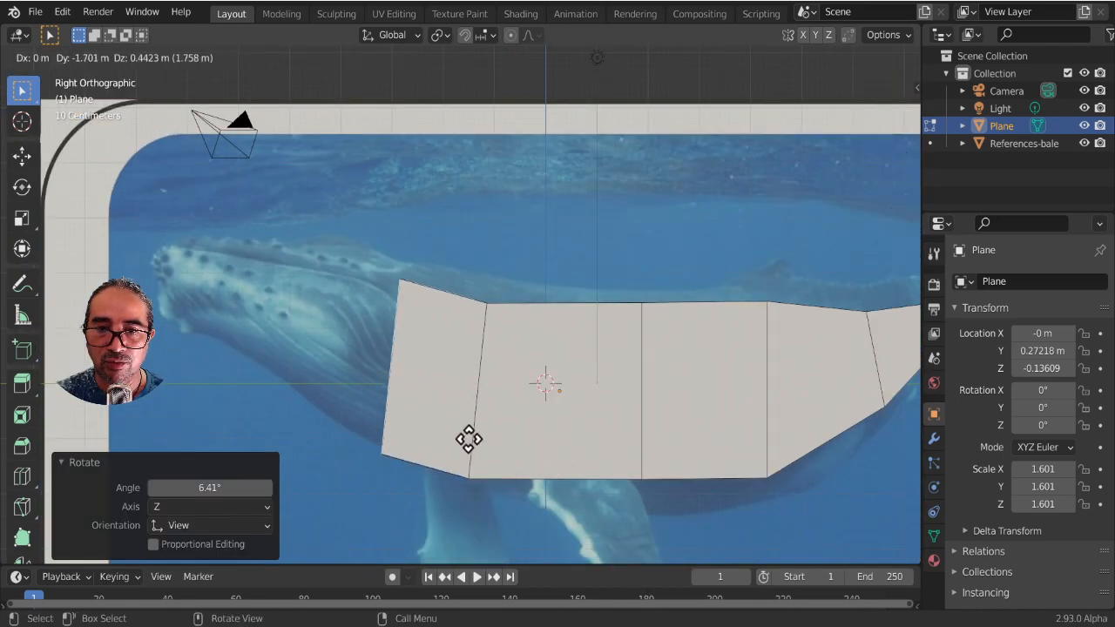
{"action": "left_click", "coordinate": [418, 429]}
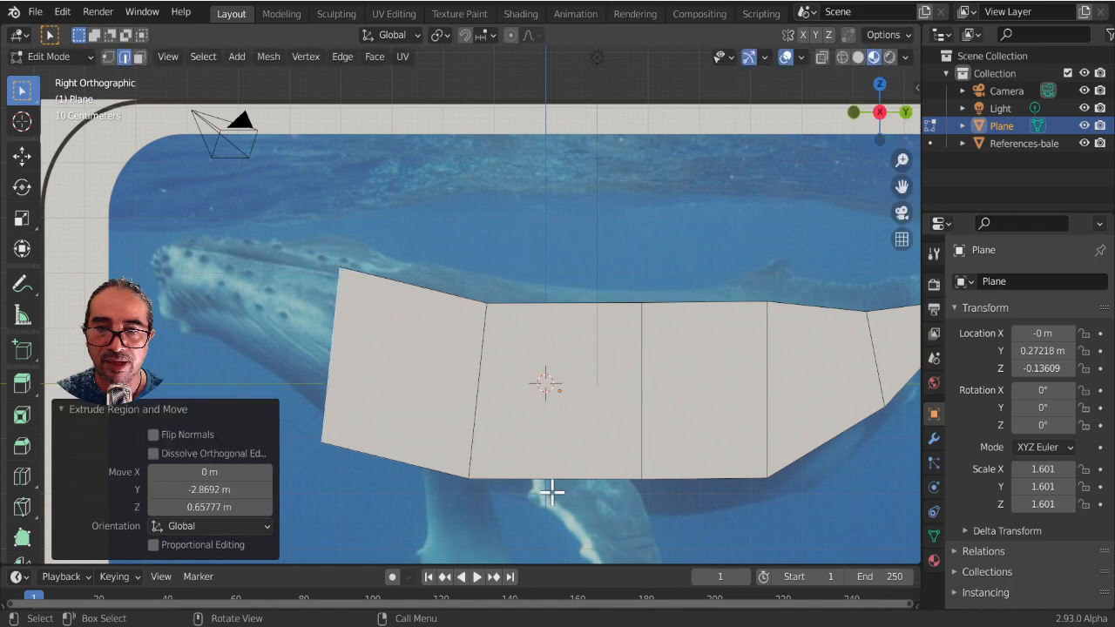
{"action": "key", "text": "s"}
{"action": "left_click", "coordinate": [499, 477]}
{"action": "key", "text": "g"}
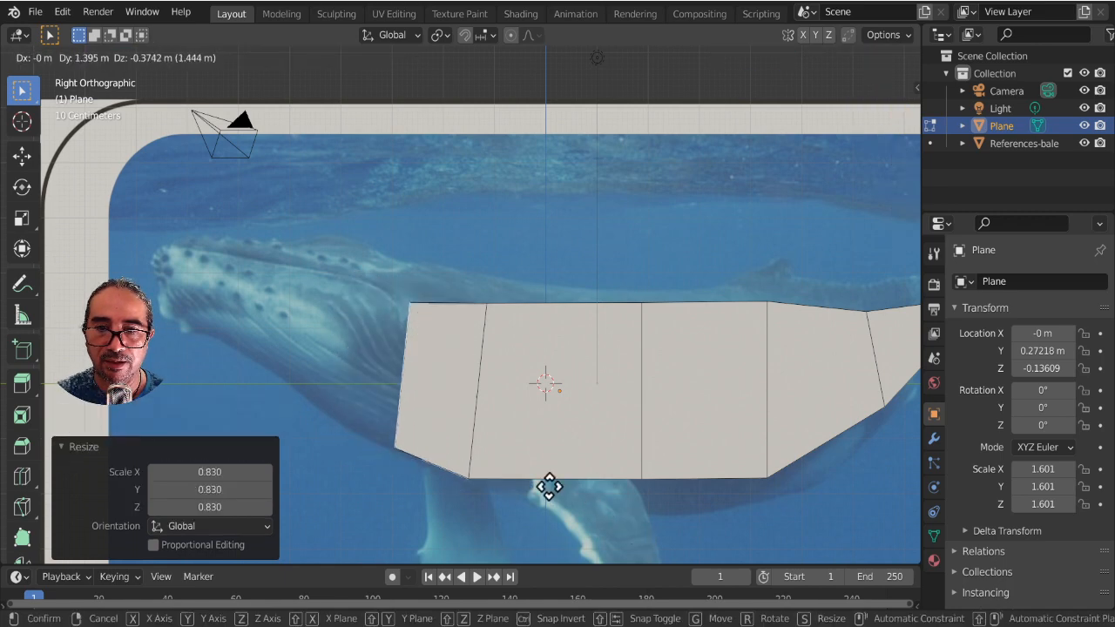
{"action": "left_click", "coordinate": [497, 450]}
Step: Extrude the head edge about Y -3.0 m, Z 0.9 m to the snout, then scale it down and position it on the tip
{"action": "scroll", "coordinate": [592, 448], "scroll_direction": "down", "scroll_amount": 2}
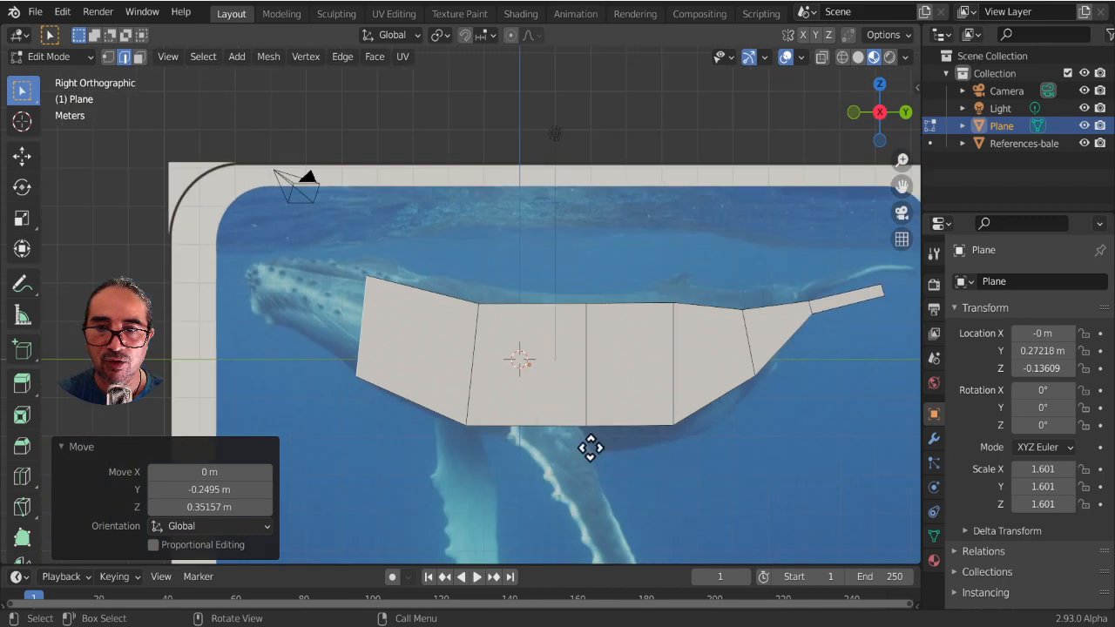
{"action": "key", "text": "e"}
{"action": "left_click", "coordinate": [491, 415]}
{"action": "key", "text": "s"}
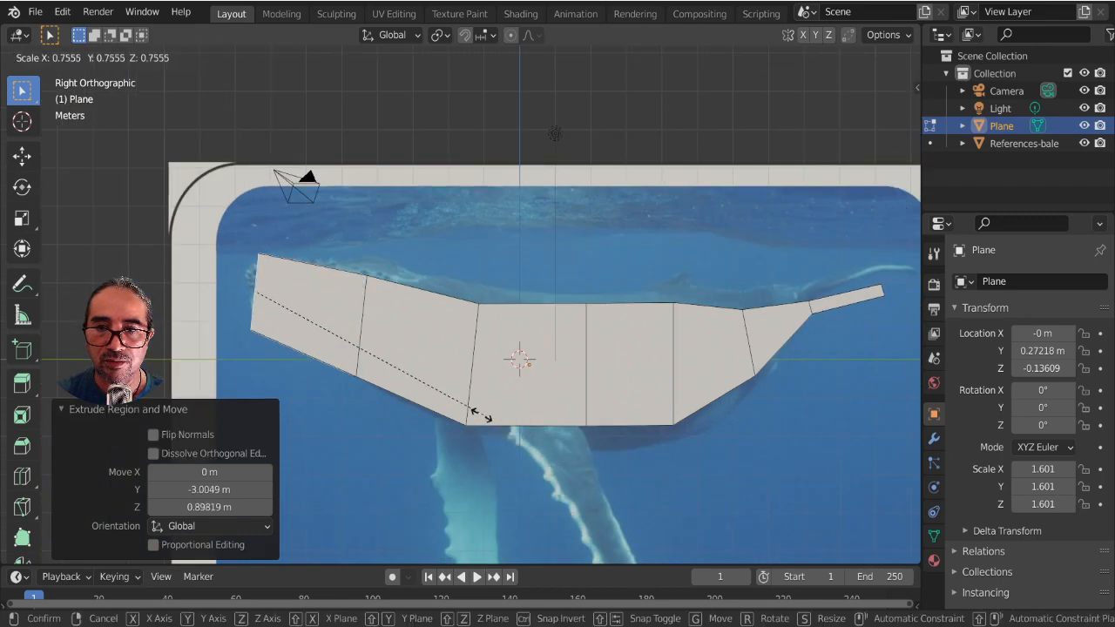
{"action": "left_click", "coordinate": [450, 406]}
{"action": "key", "text": "g"}
{"action": "left_click", "coordinate": [451, 392]}
{"action": "key", "text": "g"}
{"action": "left_click", "coordinate": [452, 392]}
Step: Move the vertical edge where the head section meets the body to smooth the back and belly curve
{"action": "scroll", "coordinate": [431, 375], "scroll_direction": "down", "scroll_amount": 3}
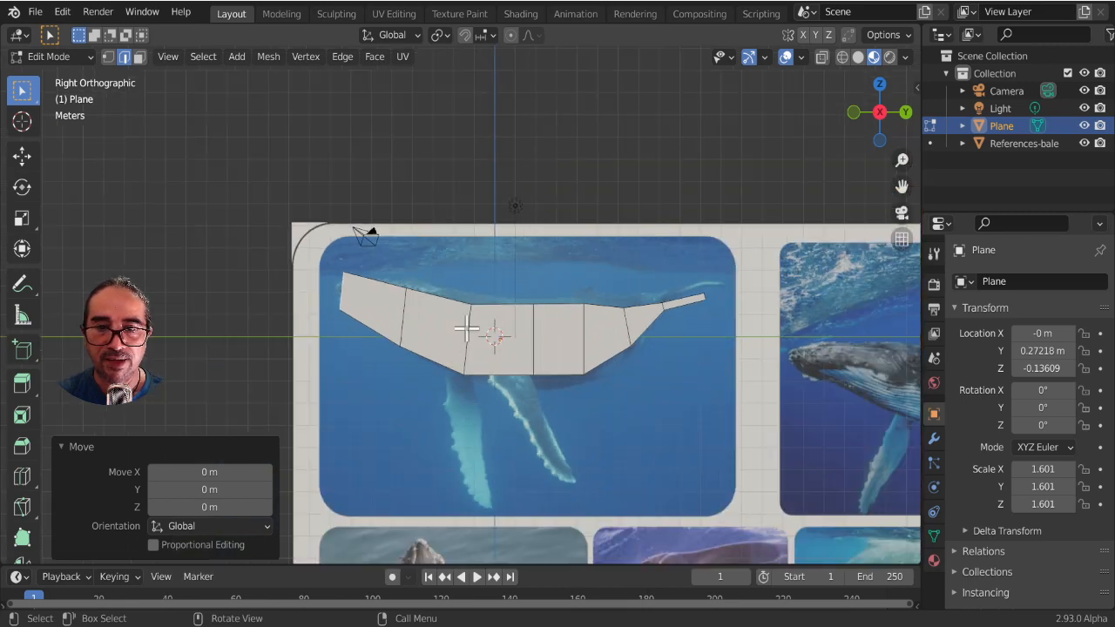
{"action": "key", "text": "g"}
{"action": "left_click", "coordinate": [509, 372]}
{"action": "key", "text": "g"}
{"action": "left_click", "coordinate": [510, 392]}
Step: Reposition the vertical edge in the middle of the head section and rotate it about -0.66°
{"action": "left_click", "coordinate": [407, 306]}
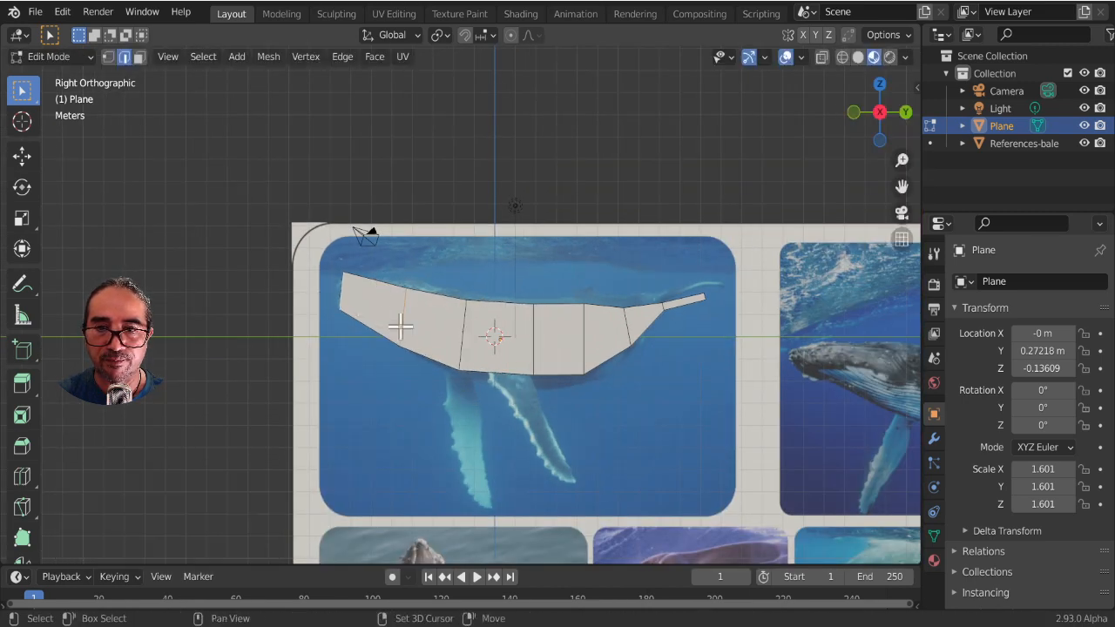
{"action": "key", "text": "g"}
{"action": "left_click", "coordinate": [433, 352]}
{"action": "key", "text": "r"}
{"action": "left_click", "coordinate": [477, 400]}
Step: Select the entire whale profile and extrude it about 2.06 m along its normal to give it thickness
{"action": "middle_click_drag", "start_coordinate": [560, 398], "coordinate": [552, 438]}
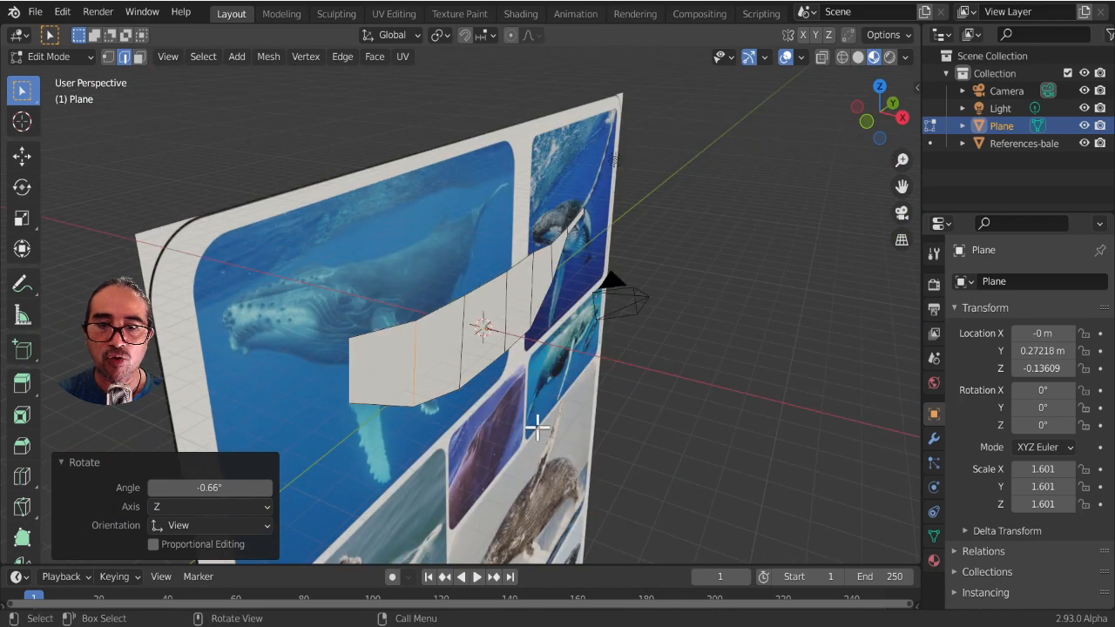
{"action": "key", "text": "a"}
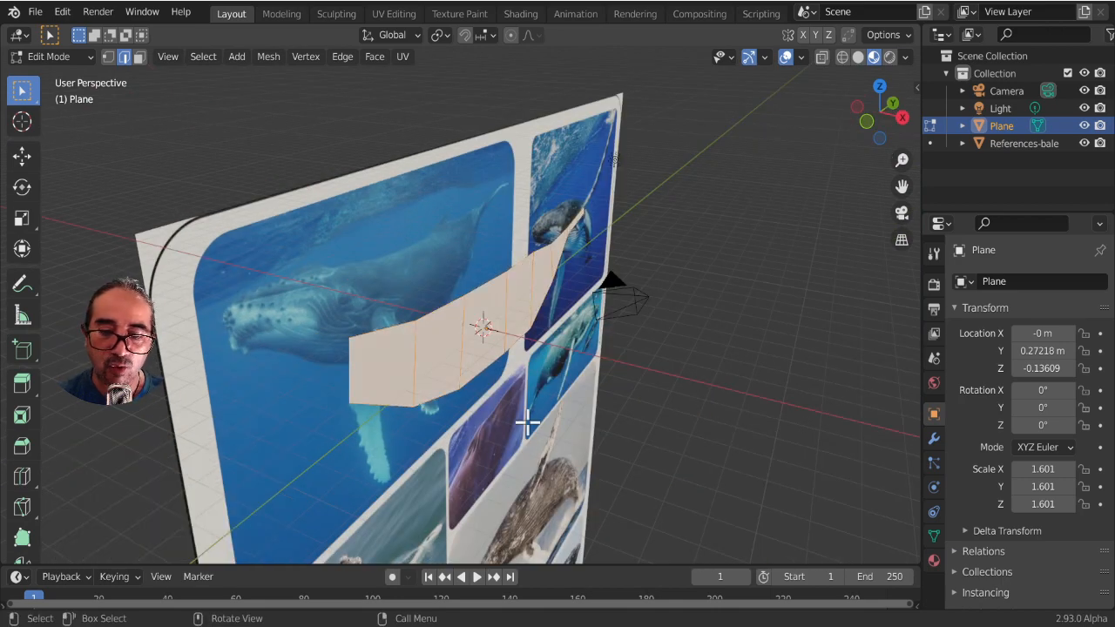
{"action": "key", "text": "e"}
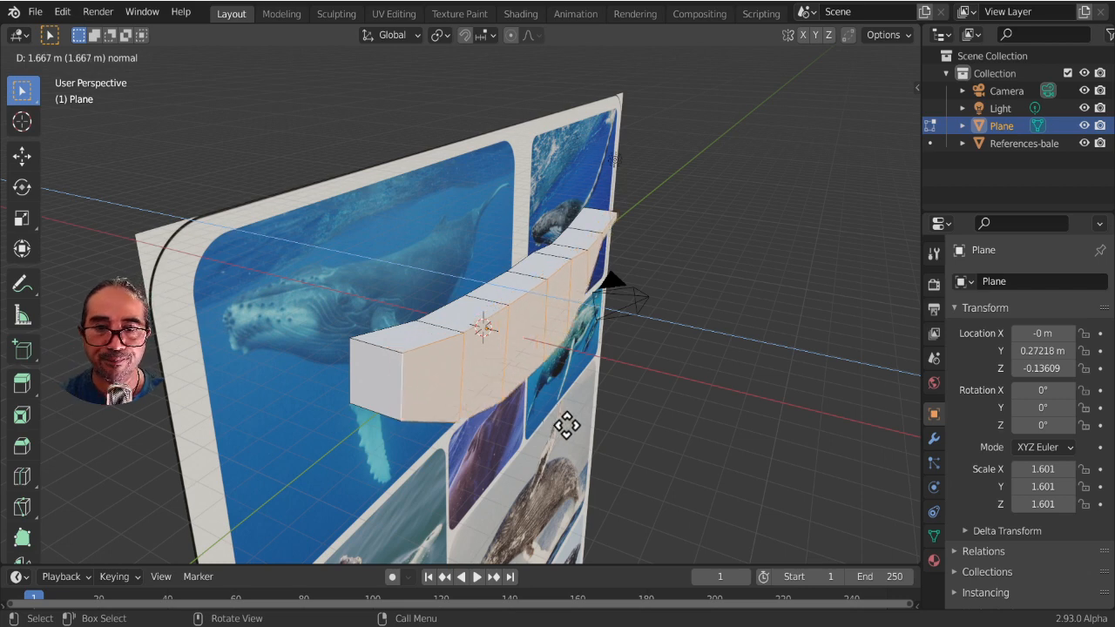
{"action": "left_click", "coordinate": [576, 430]}
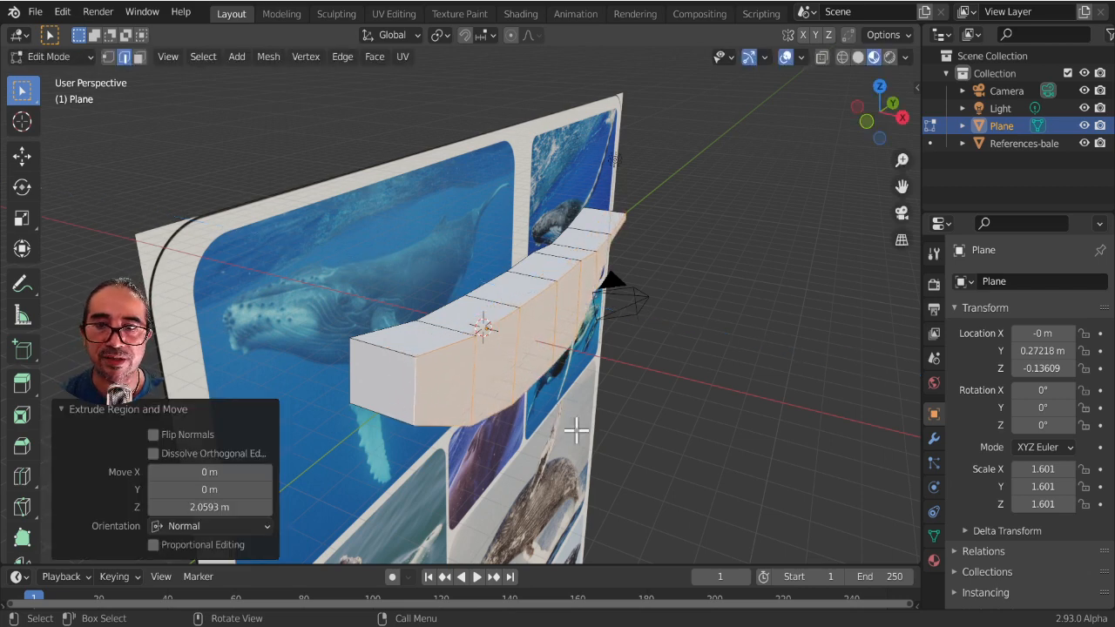
{"action": "middle_click_drag", "start_coordinate": [598, 393], "coordinate": [530, 366]}
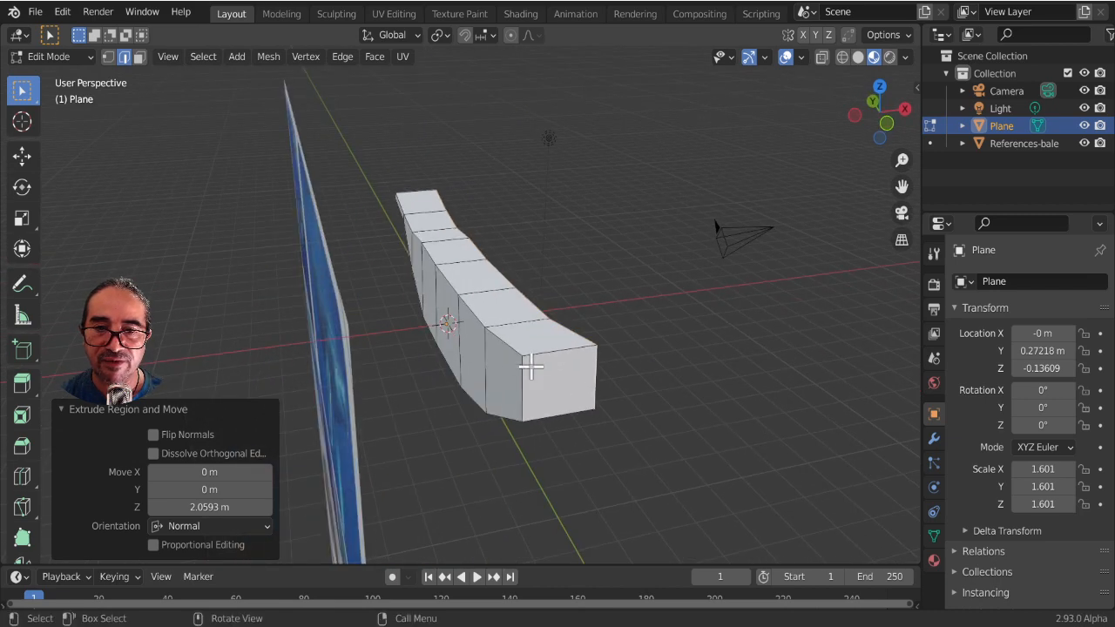
Step: Delete the strip of side faces facing the reference sheet, from the head to the tail
{"action": "key", "text": "alt+a"}
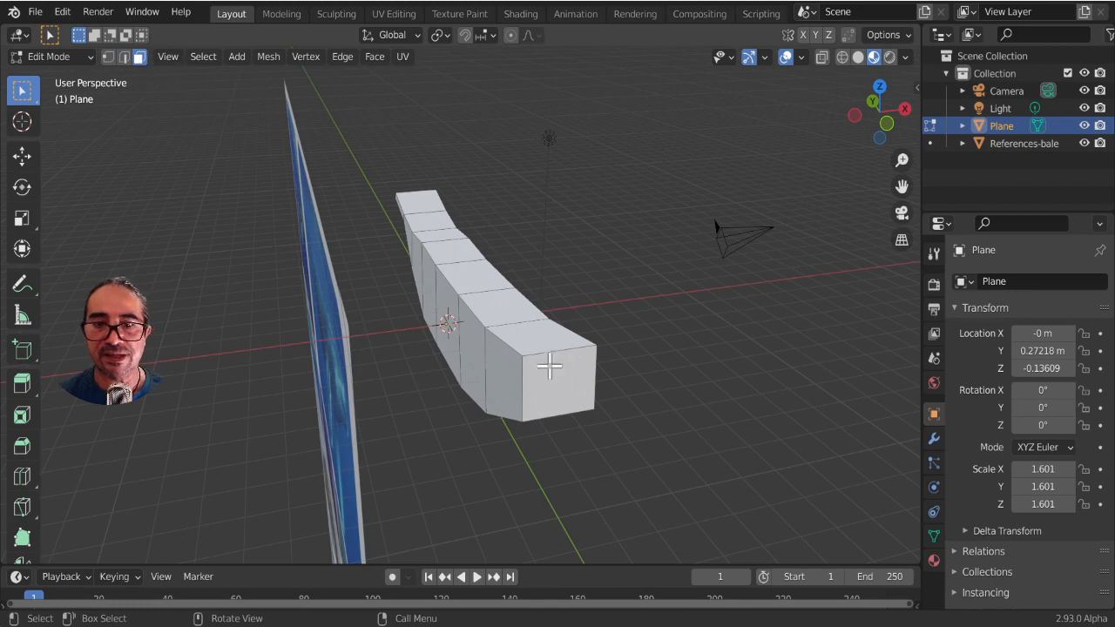
{"action": "left_click", "coordinate": [505, 387]}
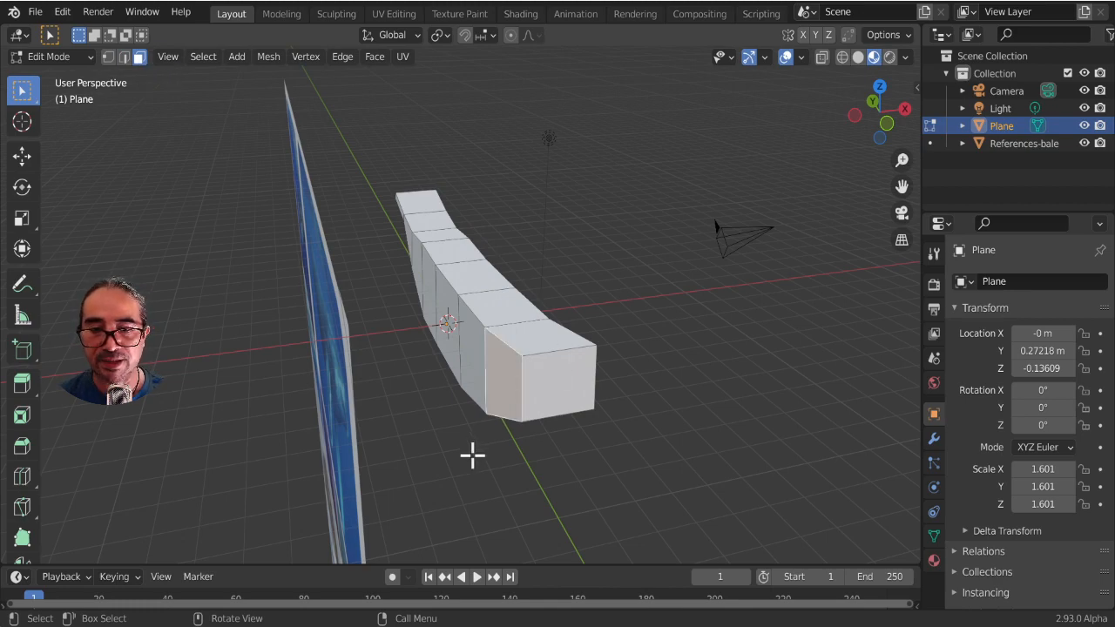
{"action": "middle_click_drag", "start_coordinate": [472, 454], "coordinate": [545, 516]}
{"action": "left_click", "coordinate": [211, 200], "text": "ctrl"}
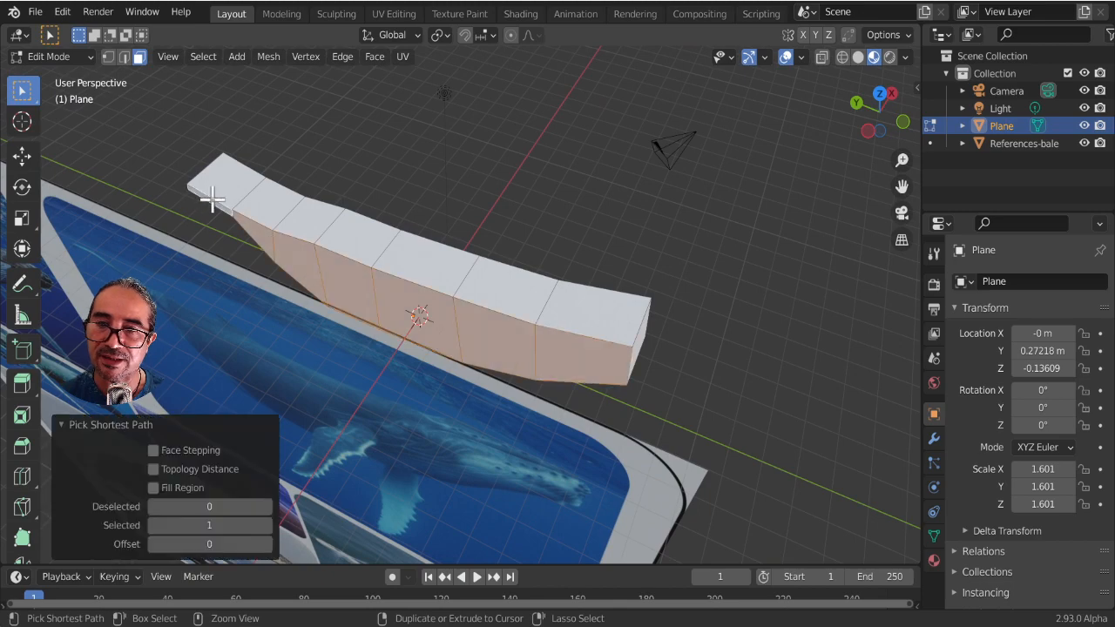
{"action": "scroll", "coordinate": [203, 214], "scroll_direction": "up", "scroll_amount": 2}
{"action": "middle_click_drag", "start_coordinate": [202, 214], "coordinate": [319, 256], "text": "shift"}
{"action": "scroll", "coordinate": [690, 442], "scroll_direction": "down", "scroll_amount": 1}
{"action": "middle_click_drag", "start_coordinate": [689, 442], "coordinate": [503, 394]}
{"action": "middle_click_drag", "start_coordinate": [565, 353], "coordinate": [548, 406]}
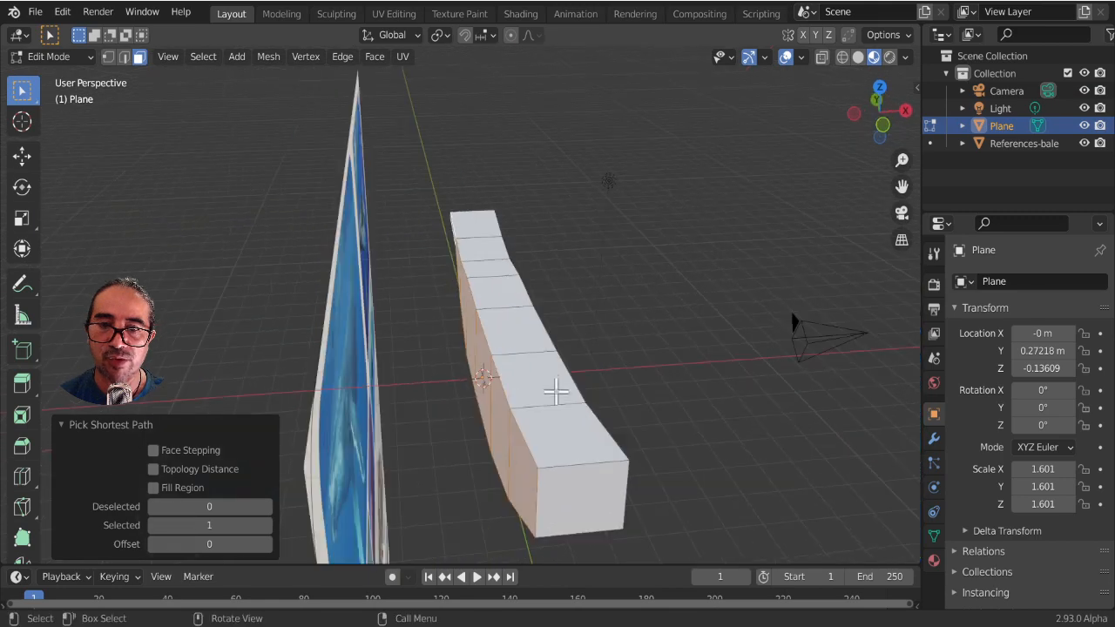
{"action": "middle_click_drag", "start_coordinate": [482, 312], "coordinate": [552, 369]}
{"action": "key", "text": "x"}
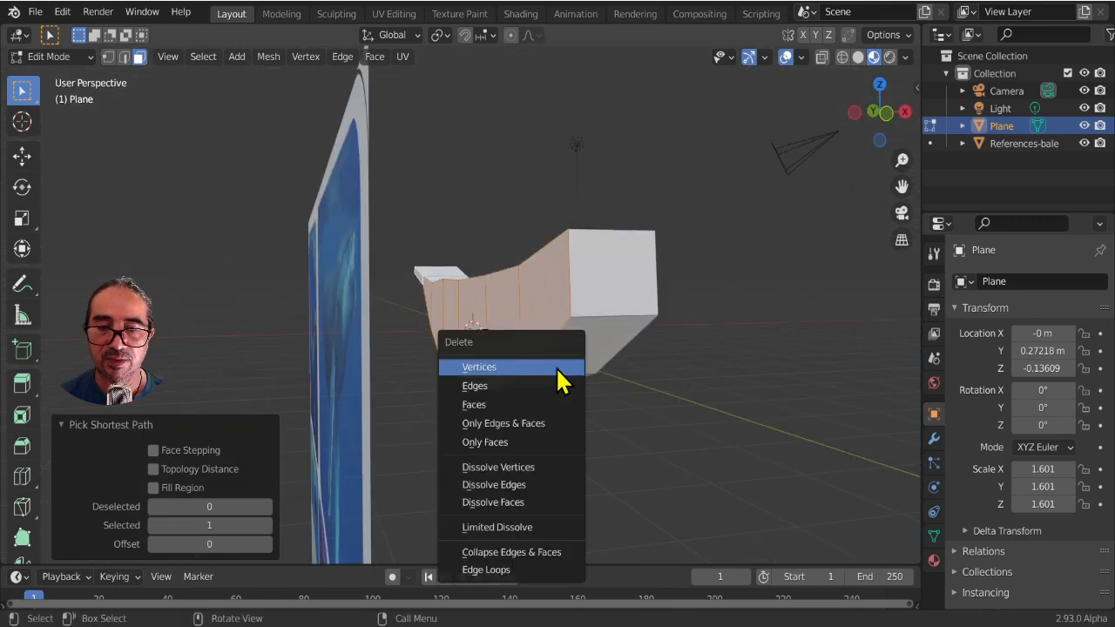
{"action": "left_click", "coordinate": [495, 404]}
Step: Add a Mirror modifier on the X axis to the half whale body
{"action": "middle_click_drag", "start_coordinate": [495, 404], "coordinate": [610, 375]}
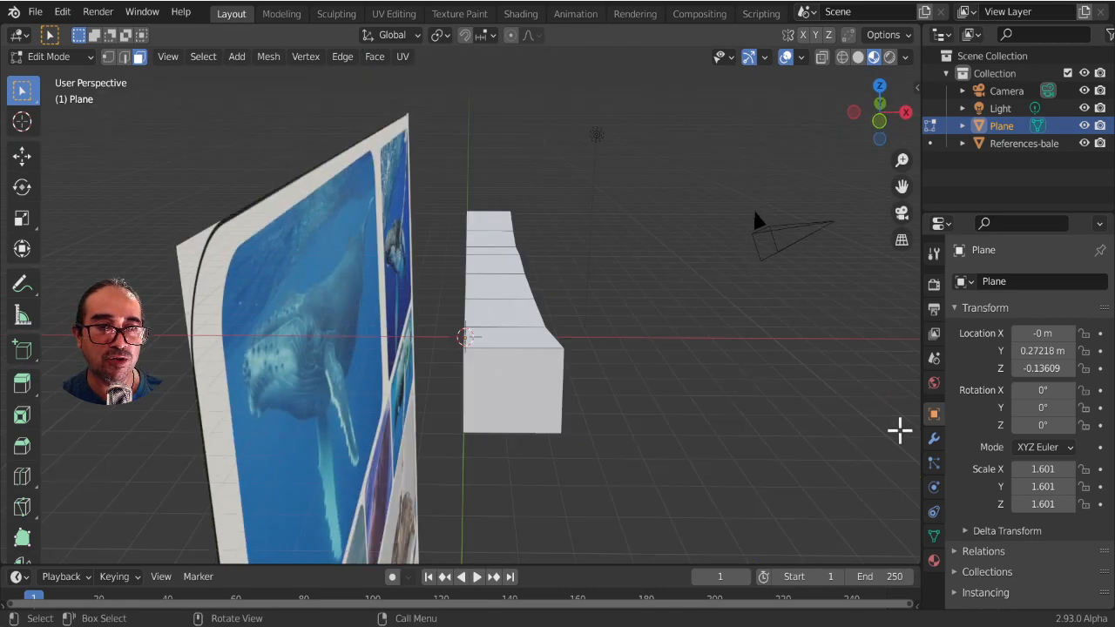
{"action": "left_click", "coordinate": [935, 440]}
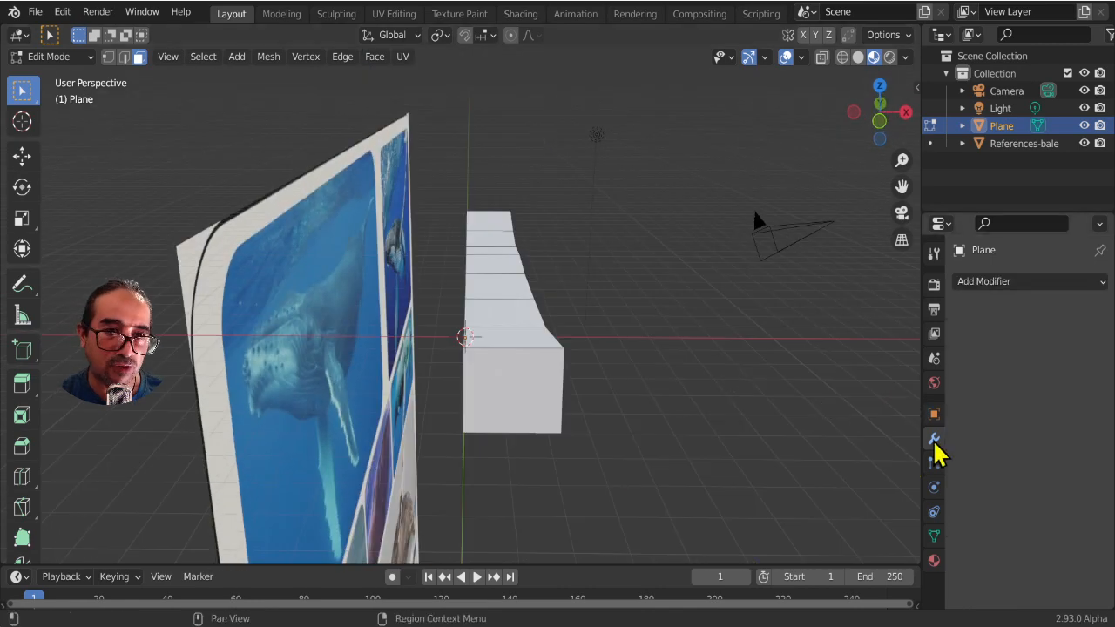
{"action": "left_click", "coordinate": [995, 283]}
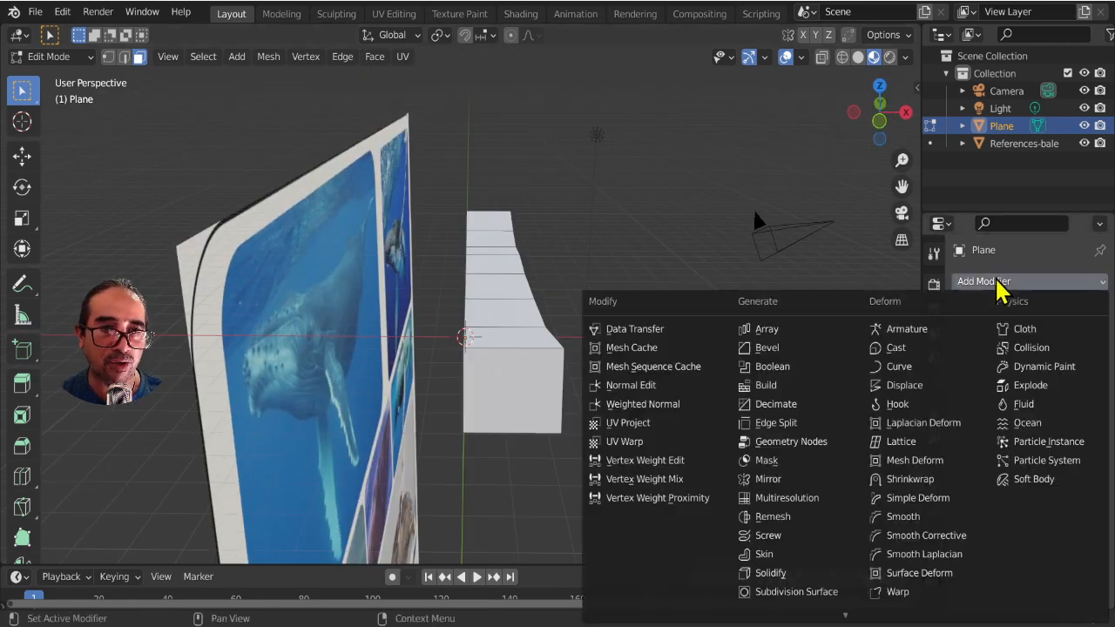
{"action": "left_click", "coordinate": [793, 480]}
{"action": "middle_click_drag", "start_coordinate": [590, 415], "coordinate": [519, 425]}
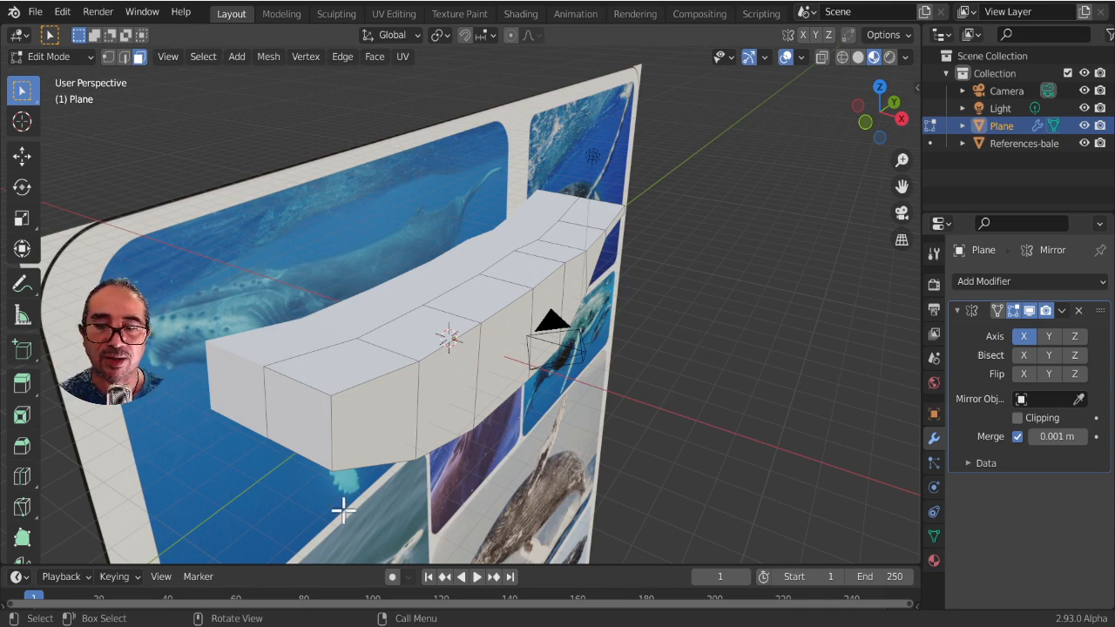
Step: Narrow the head by moving its outer side face about 0.93 m inward along the global X axis
{"action": "middle_click_drag", "start_coordinate": [391, 478], "coordinate": [534, 486]}
{"action": "key", "text": "g"}
{"action": "key", "text": "x"}
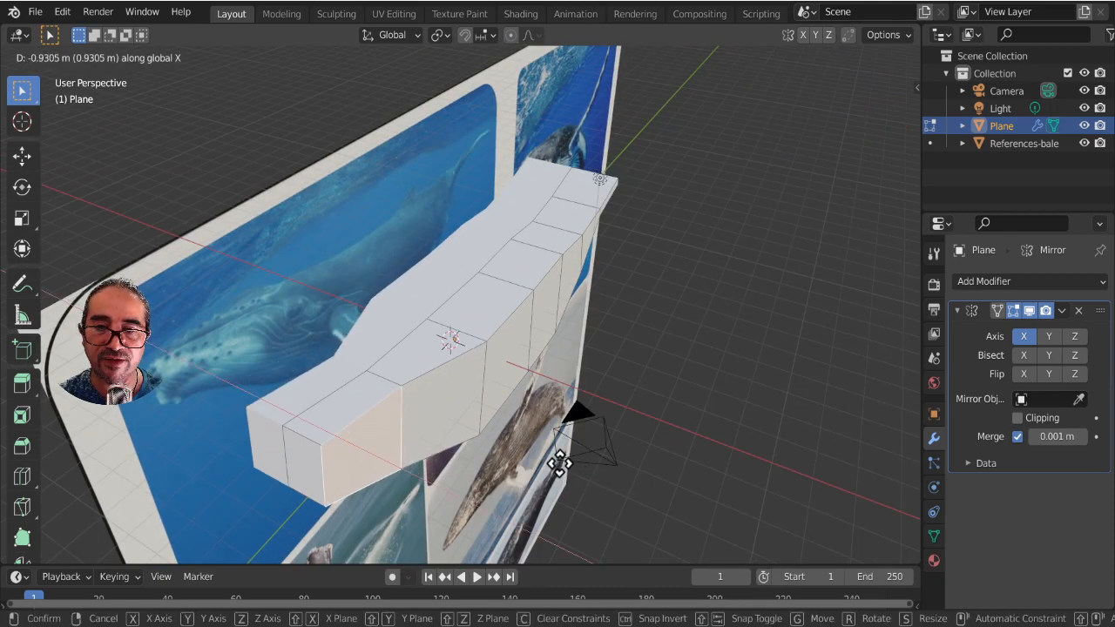
{"action": "left_click", "coordinate": [560, 463]}
{"action": "middle_click_drag", "start_coordinate": [657, 398], "coordinate": [666, 301]}
Step: Try to move the tail's outer side face inward along the global X axis without proportional editing
{"action": "left_click", "coordinate": [701, 313]}
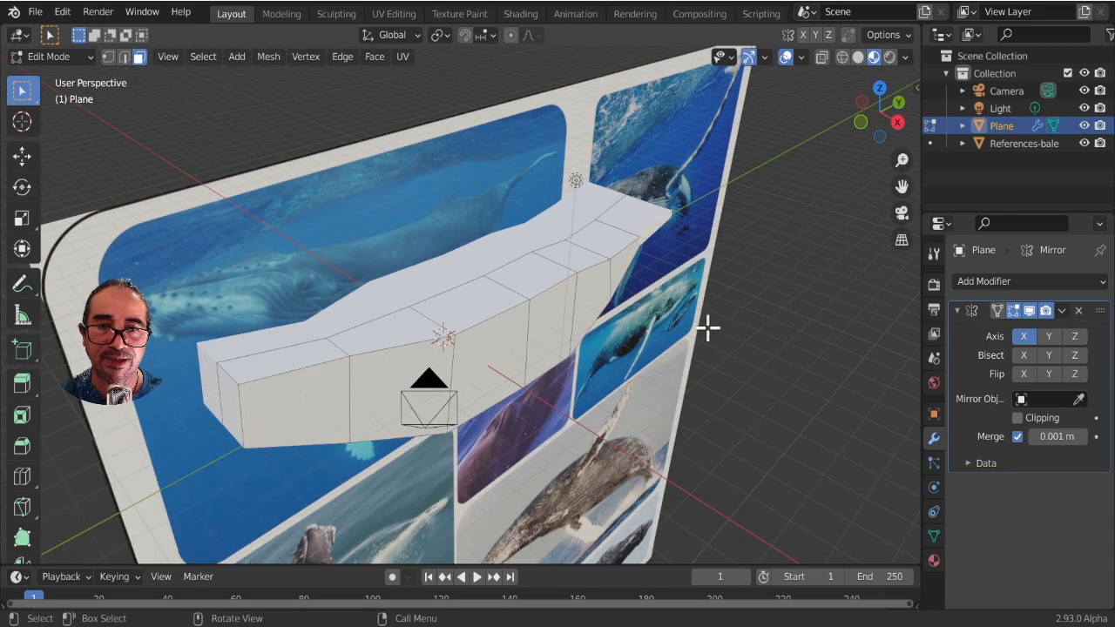
{"action": "key", "text": "g"}
{"action": "key", "text": "x"}
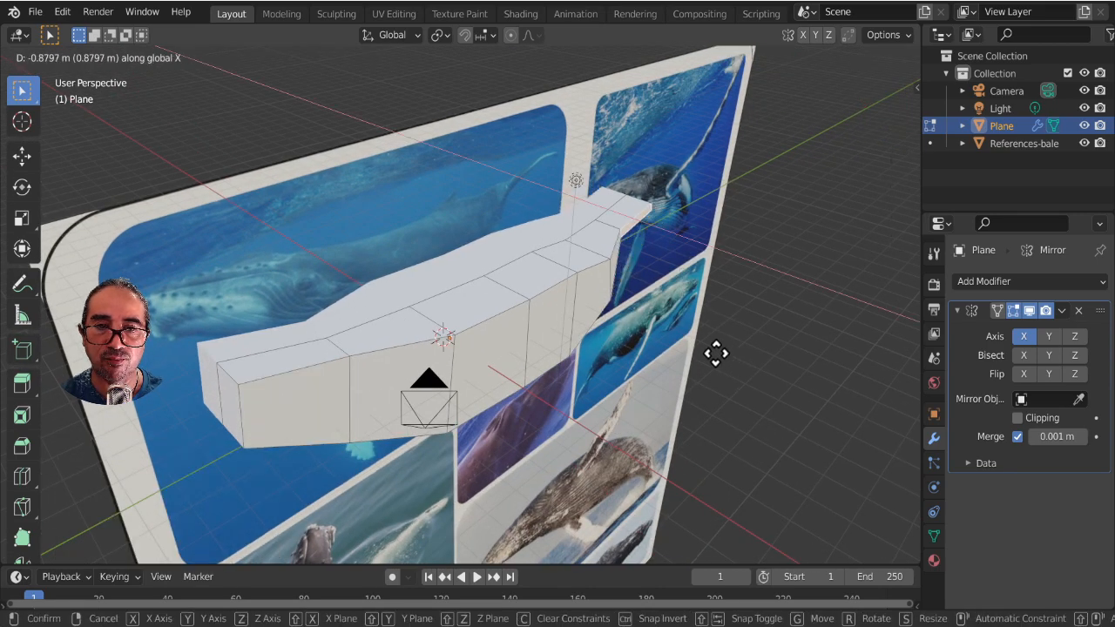
{"action": "left_click", "coordinate": [728, 358]}
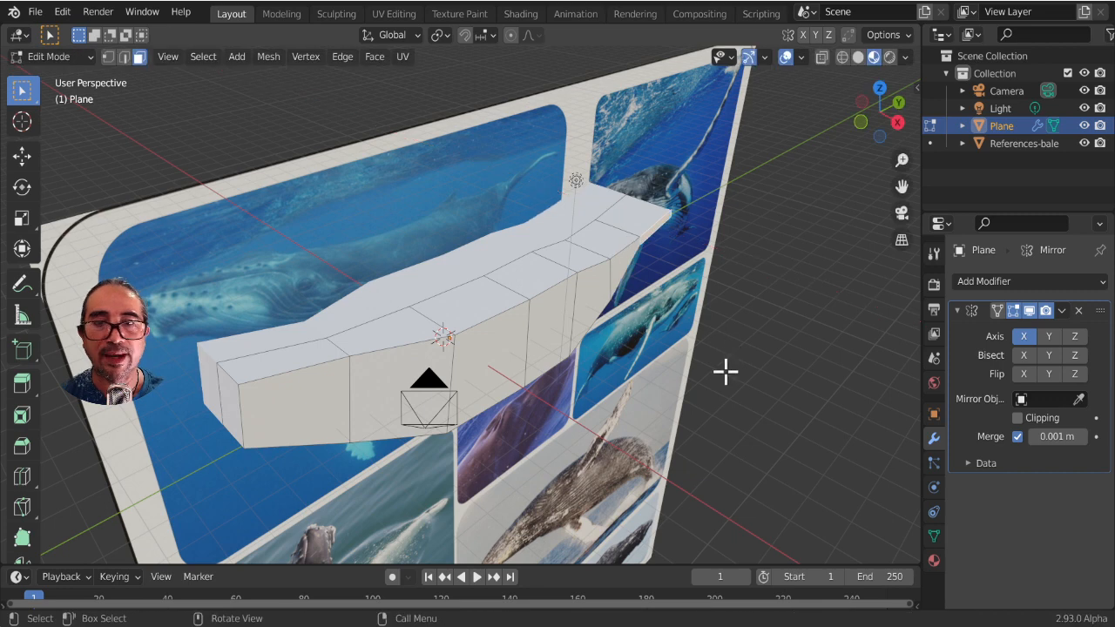
Step: Enable proportional editing with Linear falloff and try moving the tail's outer side face along the global X axis
{"action": "left_click", "coordinate": [537, 38]}
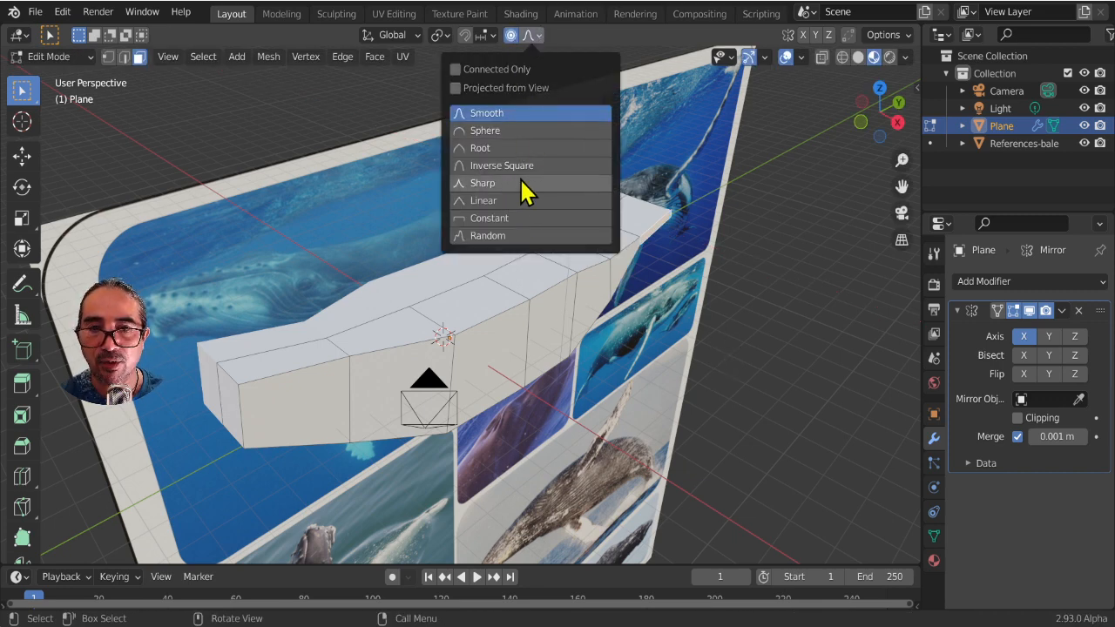
{"action": "left_click", "coordinate": [522, 201]}
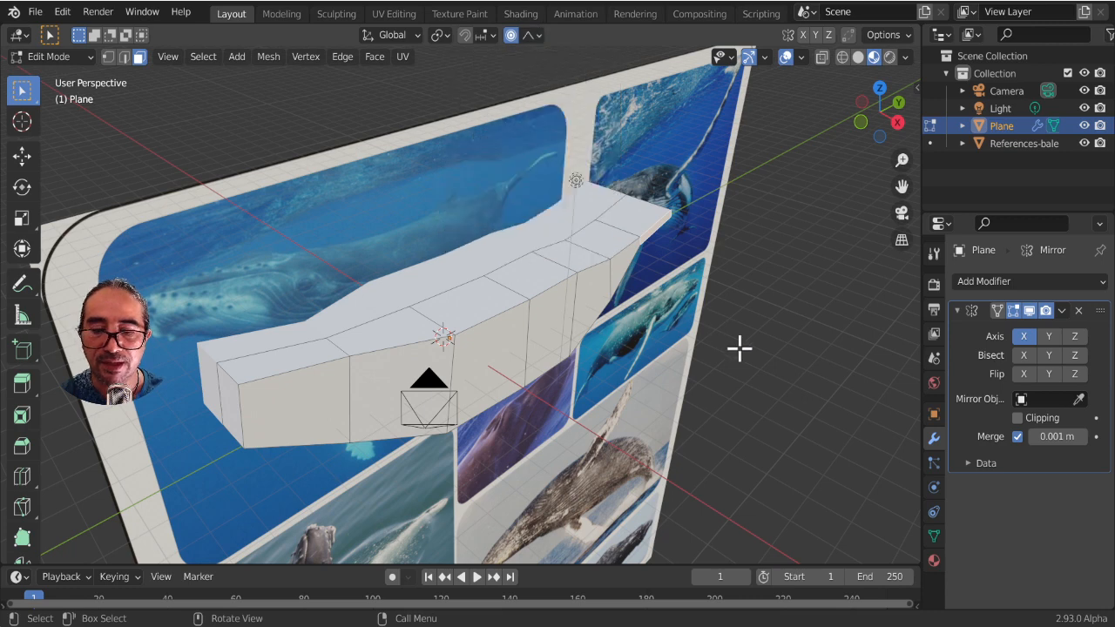
{"action": "key", "text": "g"}
{"action": "key", "text": "x"}
{"action": "scroll", "coordinate": [739, 346], "scroll_direction": "down", "scroll_amount": 4}
{"action": "scroll", "coordinate": [729, 344], "scroll_direction": "down", "scroll_amount": 15}
{"action": "scroll", "coordinate": [720, 349], "scroll_direction": "up", "scroll_amount": 9}
{"action": "left_click", "coordinate": [678, 295]}
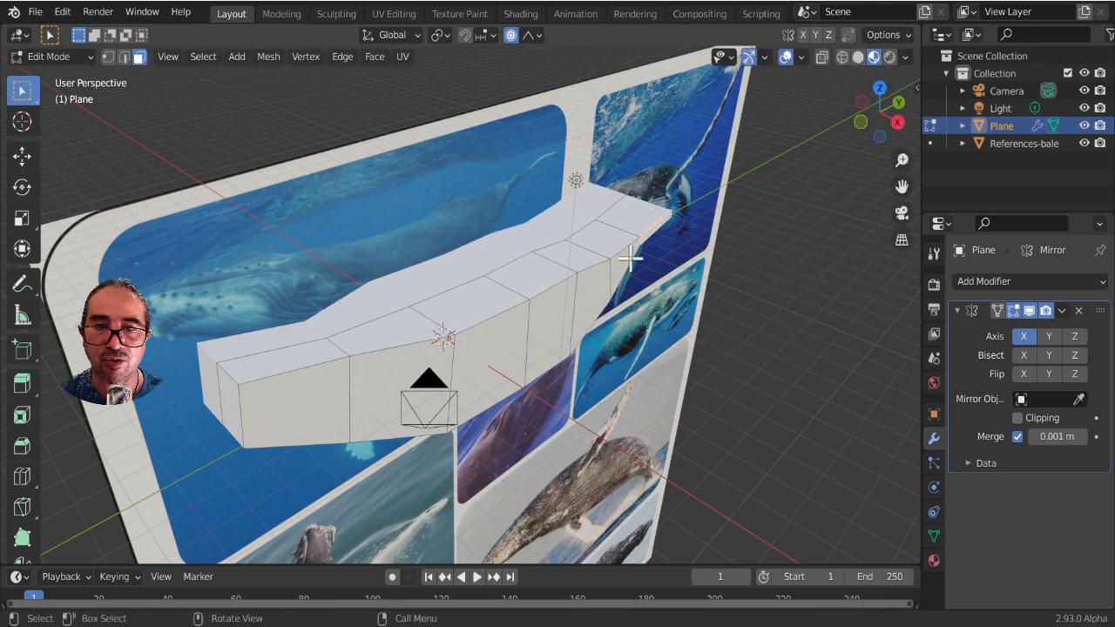
Step: Turn on Clipping in the Mirror modifier and try moving the tail's side face inward along X with proportional size 3.80
{"action": "middle_click_drag", "start_coordinate": [531, 277], "coordinate": [556, 201]}
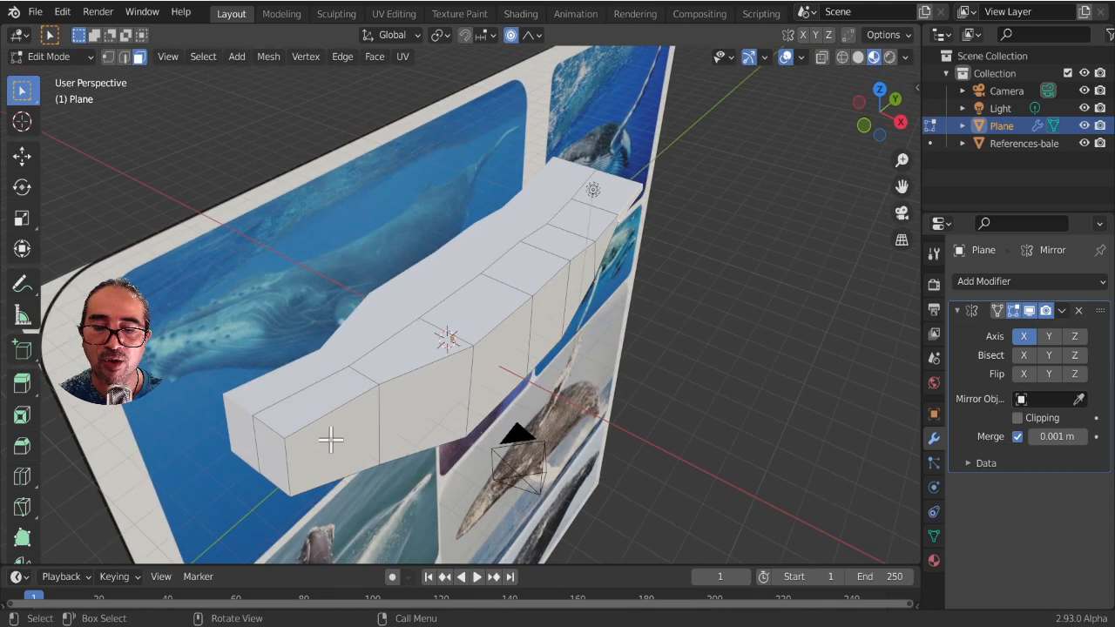
{"action": "middle_click_drag", "start_coordinate": [328, 442], "coordinate": [375, 427]}
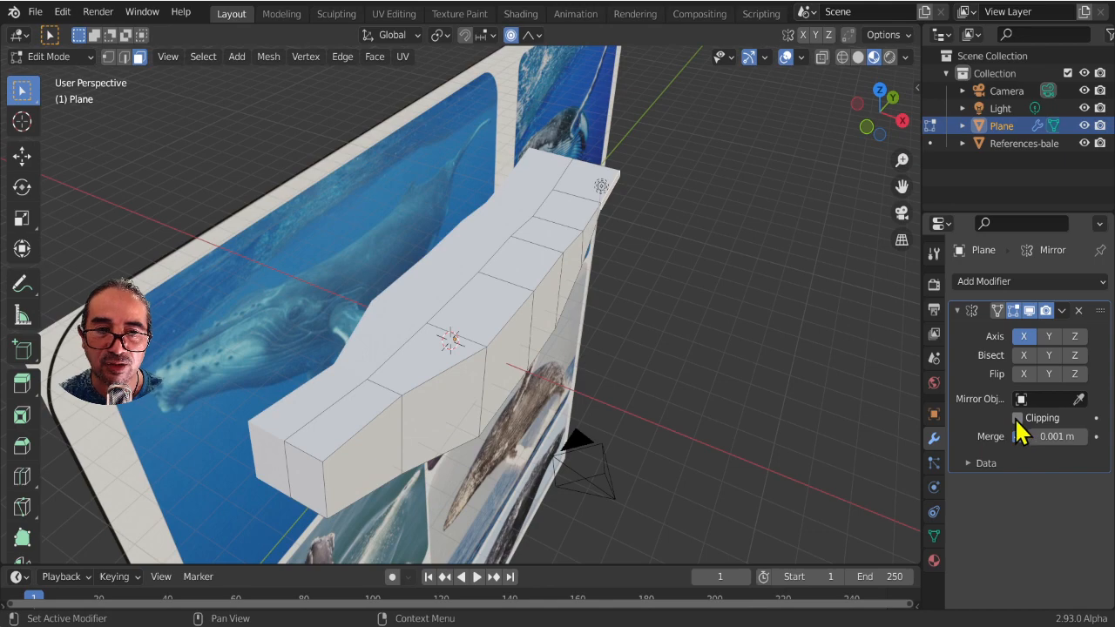
{"action": "key", "text": "g"}
{"action": "key", "text": "x"}
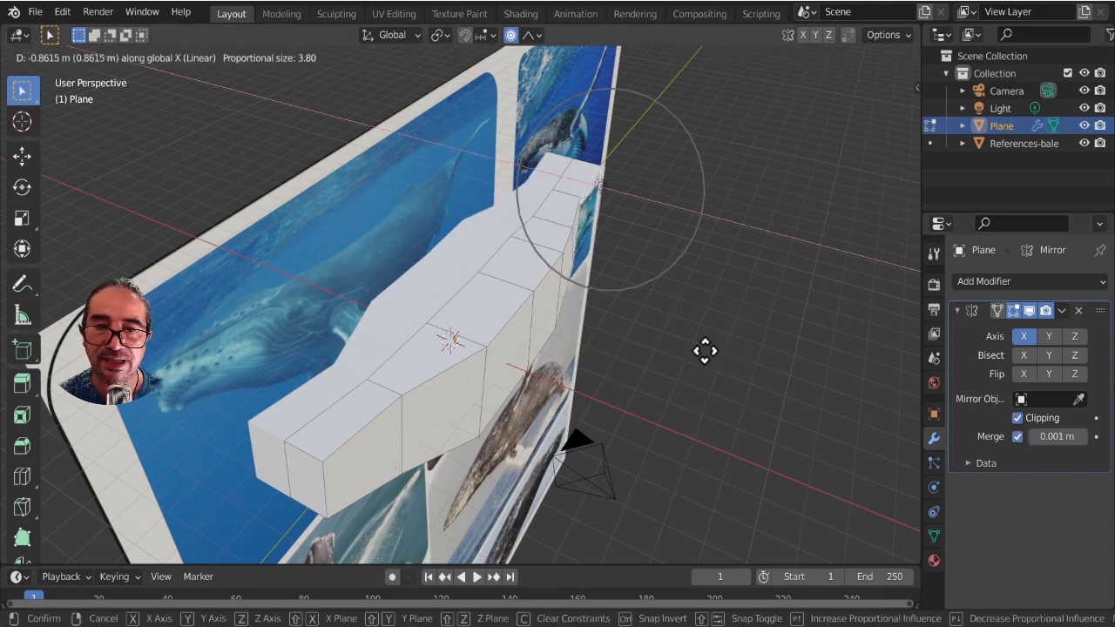
{"action": "left_click", "coordinate": [685, 343]}
Step: Taper the tail by moving its outer side face about -1.80 m along global X with linear proportional size 7.40
{"action": "middle_click_drag", "start_coordinate": [685, 344], "coordinate": [504, 120]}
{"action": "middle_click_drag", "start_coordinate": [488, 351], "coordinate": [685, 314]}
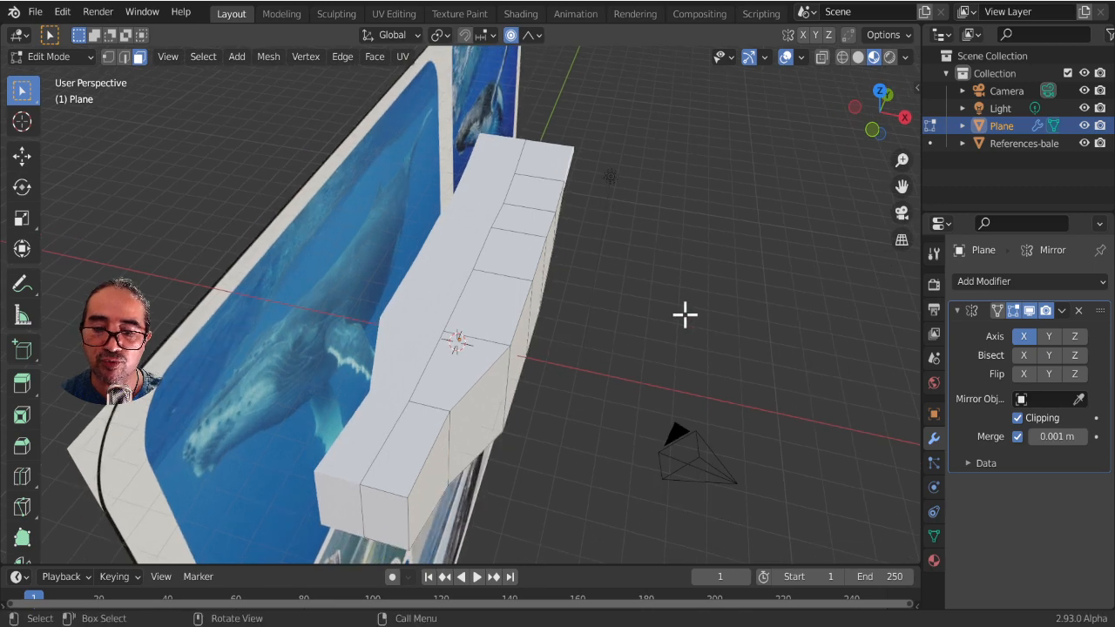
{"action": "key", "text": "g"}
{"action": "key", "text": "x"}
{"action": "scroll", "coordinate": [670, 306], "scroll_direction": "down", "scroll_amount": 3}
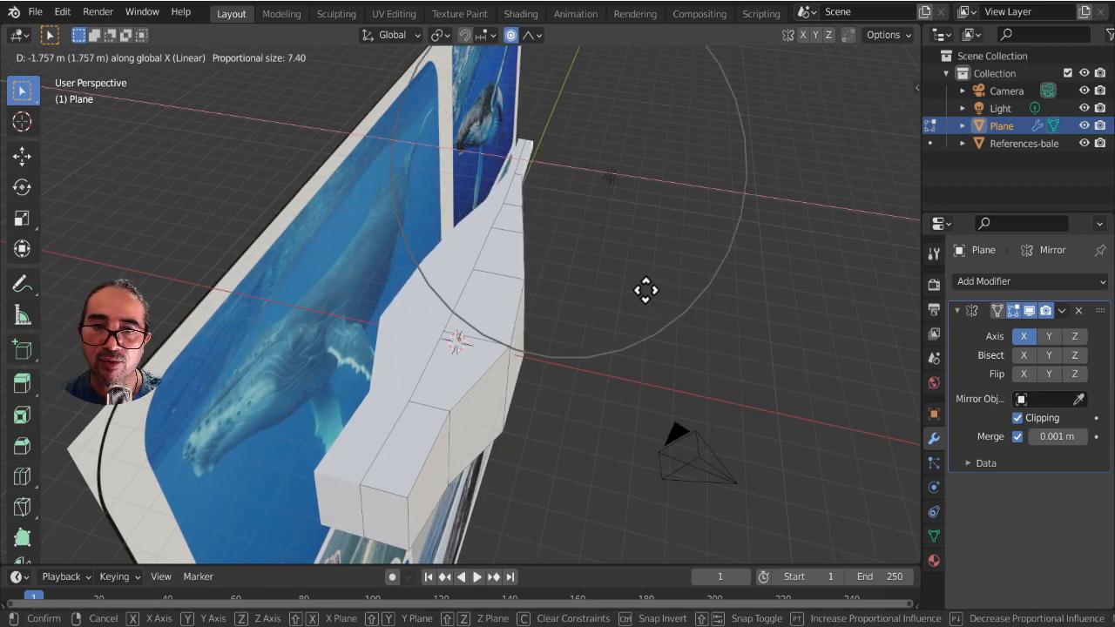
{"action": "left_click", "coordinate": [644, 291]}
Step: In Right Orthographic view and Object Mode, move the reference sheet about -20.87 m in Y and 10.34 m in Z
{"action": "middle_click_drag", "start_coordinate": [645, 291], "coordinate": [520, 331]}
{"action": "key", "text": "KP_3"}
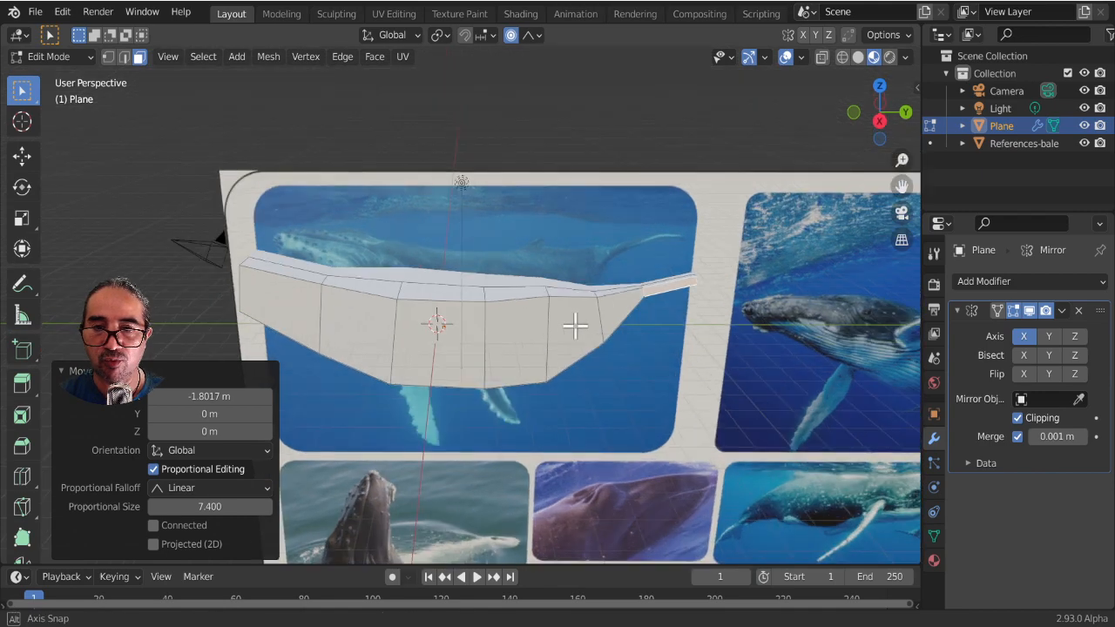
{"action": "key", "text": "KP_5"}
{"action": "scroll", "coordinate": [571, 324], "scroll_direction": "down", "scroll_amount": 4}
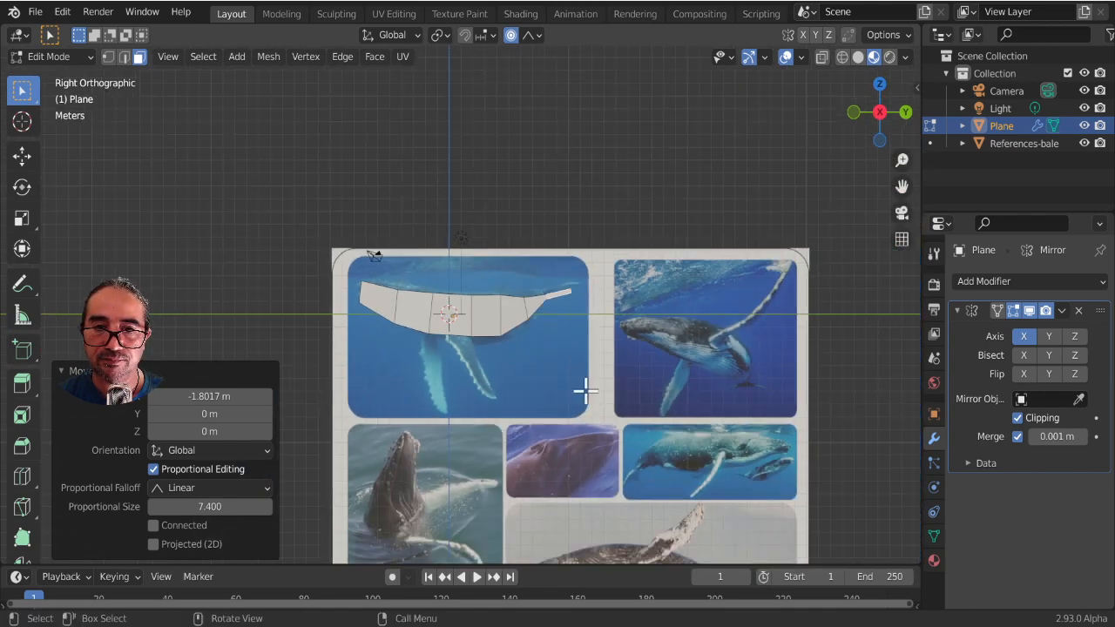
{"action": "middle_click_drag", "start_coordinate": [580, 443], "coordinate": [487, 384], "text": "shift"}
{"action": "key", "text": "Tab"}
{"action": "left_click", "coordinate": [575, 430]}
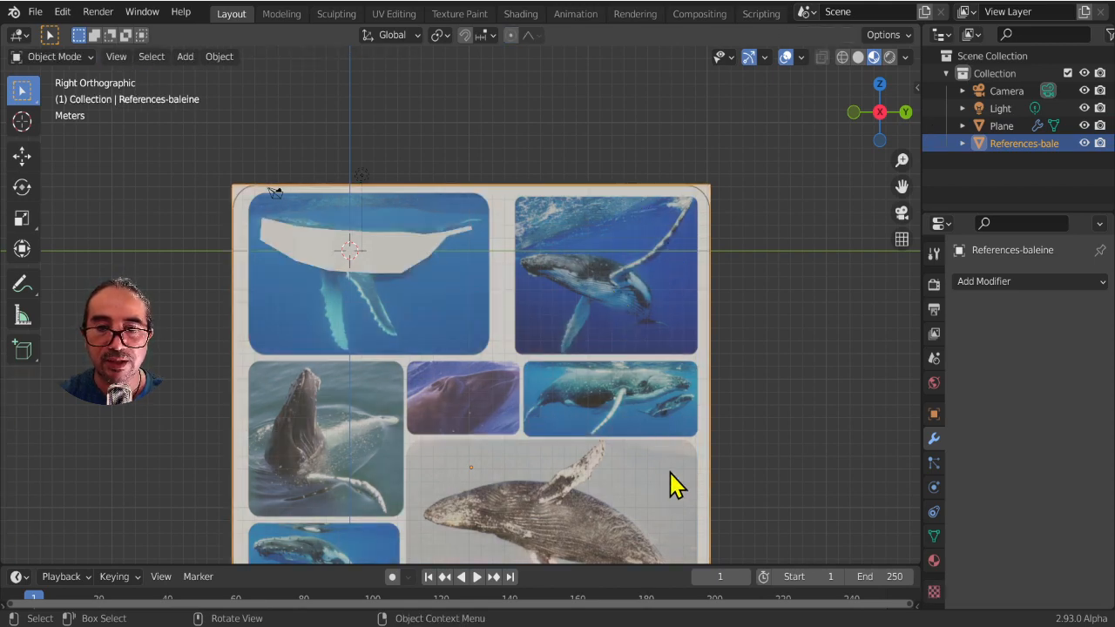
{"action": "key", "text": "g"}
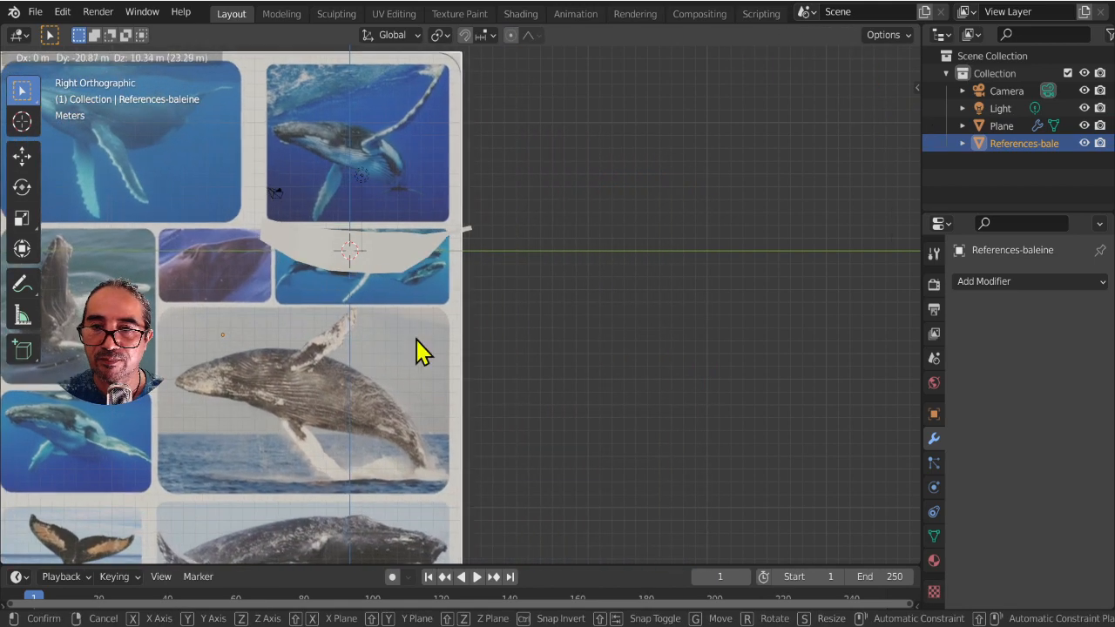
{"action": "left_click", "coordinate": [417, 340]}
Step: Flip the reference sheet by scaling it by -1 along the global Y axis
{"action": "key", "text": "s"}
{"action": "key", "text": "x"}
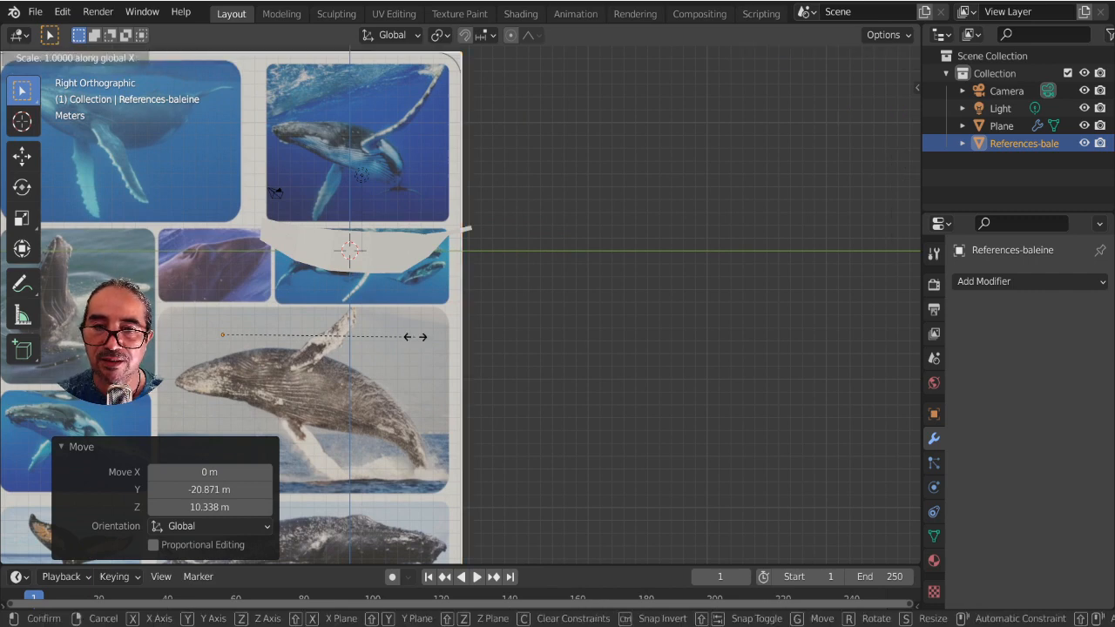
{"action": "type", "text": "-1"}
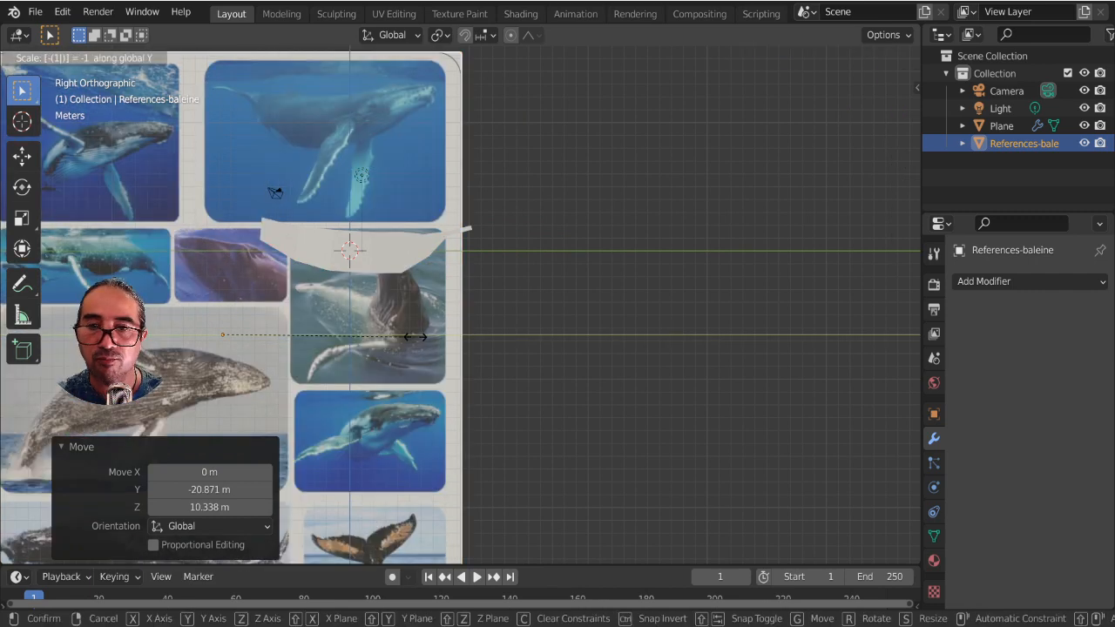
{"action": "key", "text": "Return"}
Step: Enlarge the reference sheet by about 1.646 and move it so the whale-and-calf photo lies behind the modelled body
{"action": "key", "text": "g"}
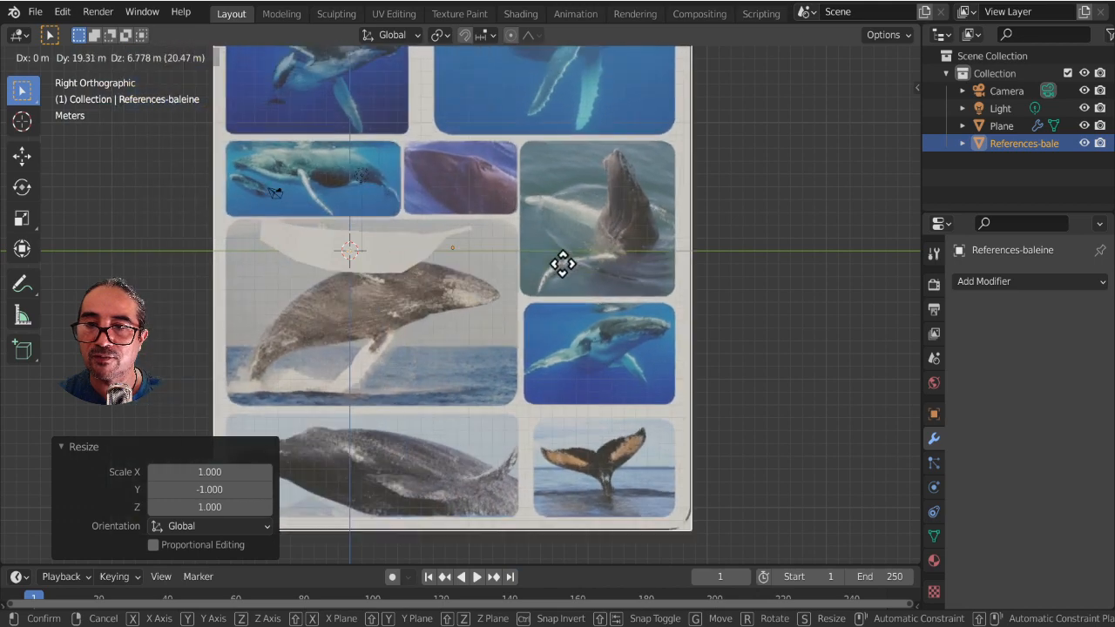
{"action": "left_click", "coordinate": [536, 261]}
{"action": "key", "text": "g"}
{"action": "left_click", "coordinate": [547, 271]}
{"action": "key", "text": "s"}
{"action": "left_click", "coordinate": [588, 287]}
{"action": "key", "text": "g"}
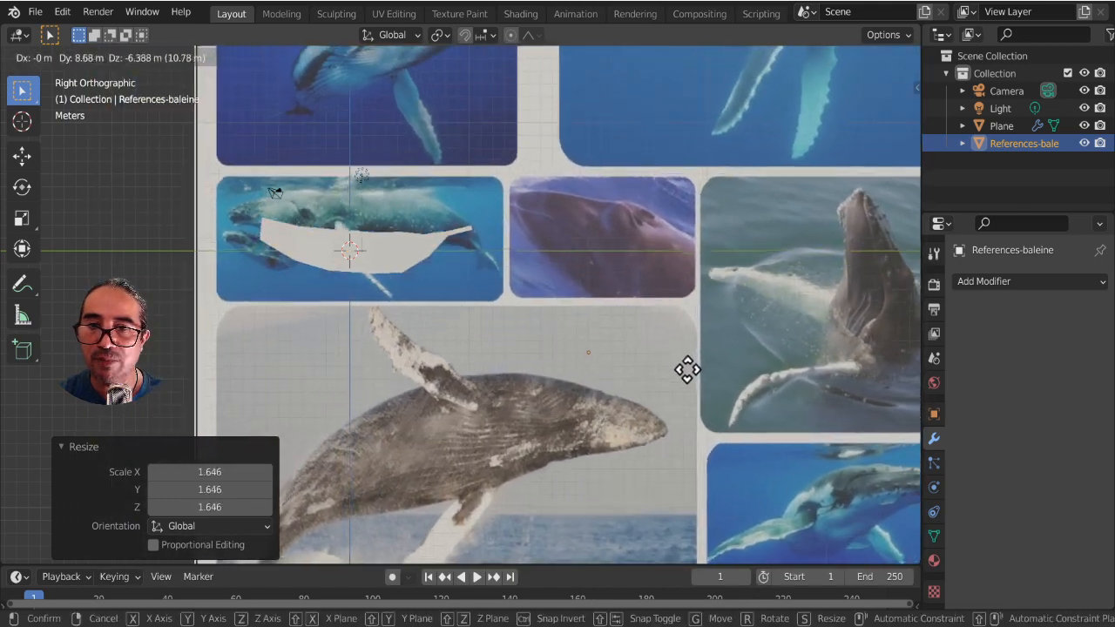
{"action": "left_click", "coordinate": [678, 401]}
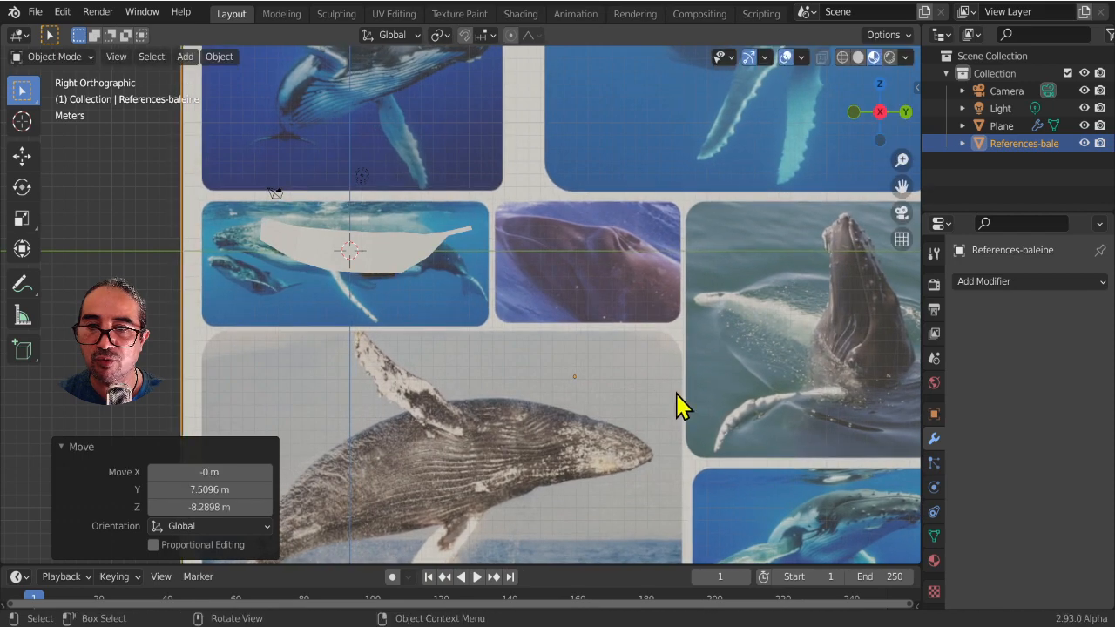
Step: Shrink the reference sheet slightly and fine-tune its position so the adult whale in the whale-and-calf photo lines up with the model
{"action": "key", "text": "s"}
{"action": "left_click", "coordinate": [662, 403]}
{"action": "key", "text": "g"}
{"action": "left_click", "coordinate": [642, 378]}
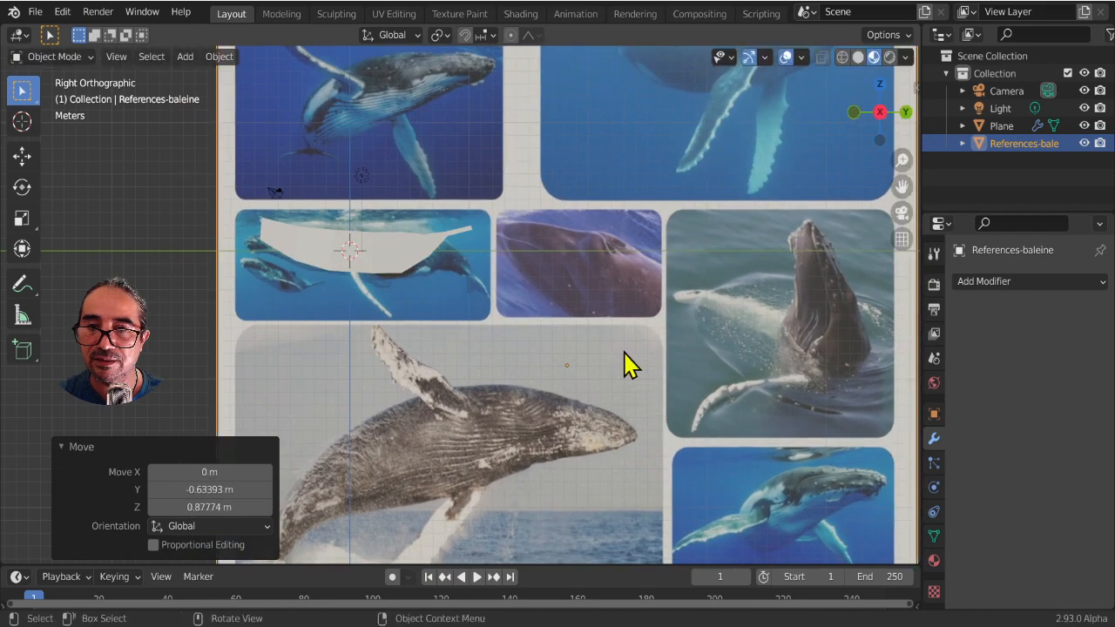
{"action": "scroll", "coordinate": [517, 319], "scroll_direction": "up", "scroll_amount": 3}
{"action": "middle_click_drag", "start_coordinate": [473, 281], "coordinate": [580, 321], "text": "shift"}
{"action": "key", "text": "g"}
{"action": "key", "text": "z"}
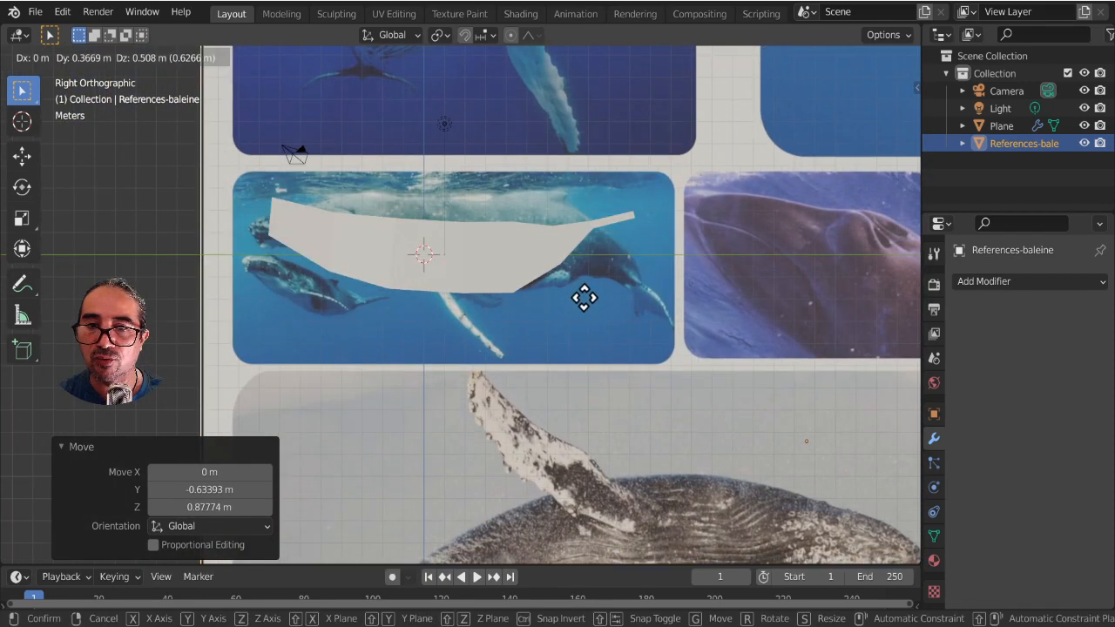
{"action": "left_click", "coordinate": [540, 244]}
Step: Expand the face selection on the whale's rear body and move it about 1.7 m along Y with proportional size 5.05
{"action": "left_click", "coordinate": [541, 247]}
{"action": "key", "text": "Tab"}
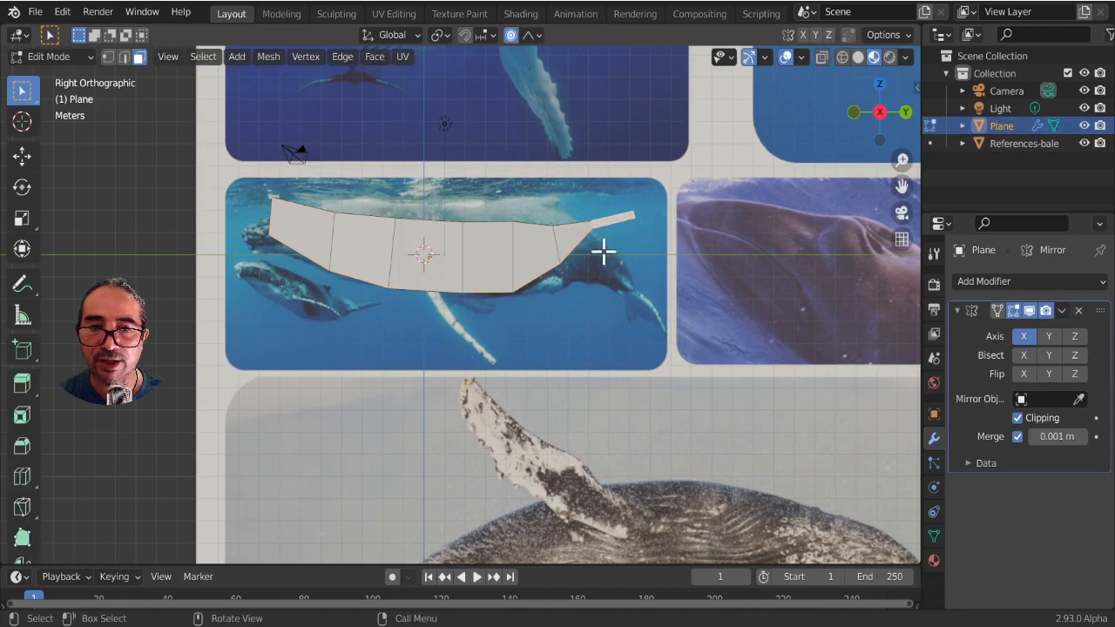
{"action": "key", "text": "ctrl+KP_Add"}
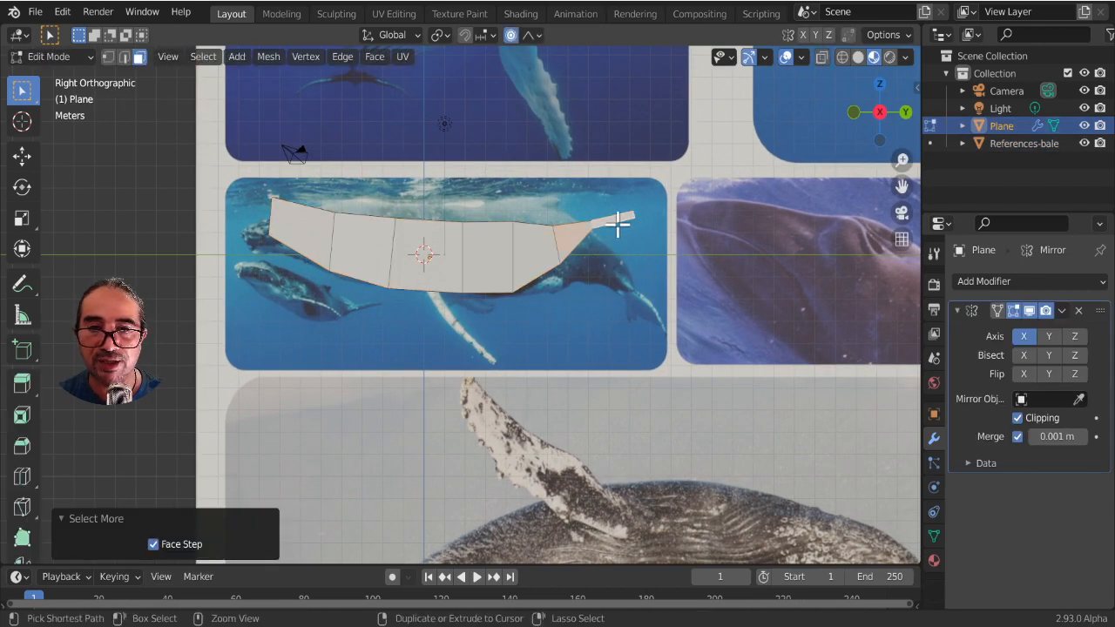
{"action": "key", "text": "g"}
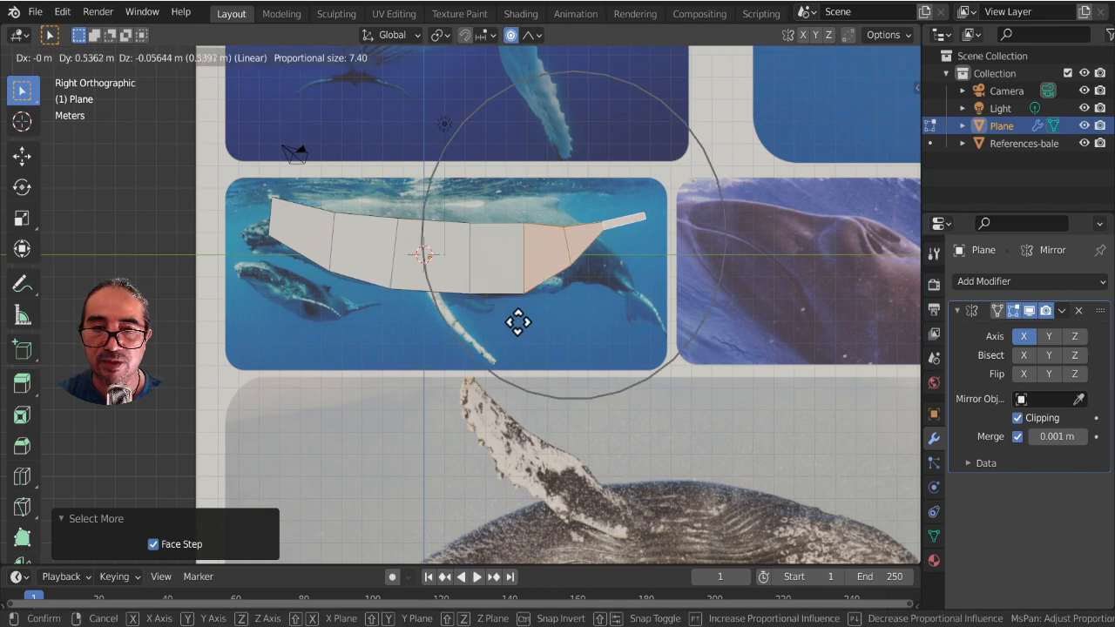
{"action": "scroll", "coordinate": [538, 316], "scroll_direction": "up", "scroll_amount": 1}
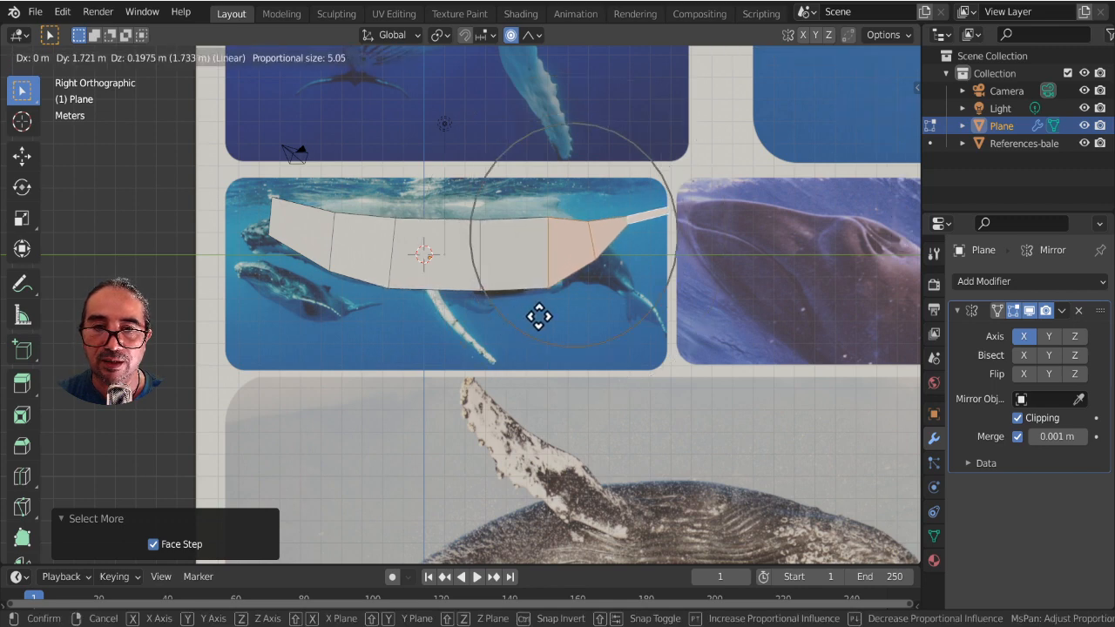
{"action": "left_click", "coordinate": [546, 320]}
Step: Move the side face just before the tail about 0.48 m in Y and -0.20 m in Z with proportional size 5.05
{"action": "left_click", "coordinate": [646, 229]}
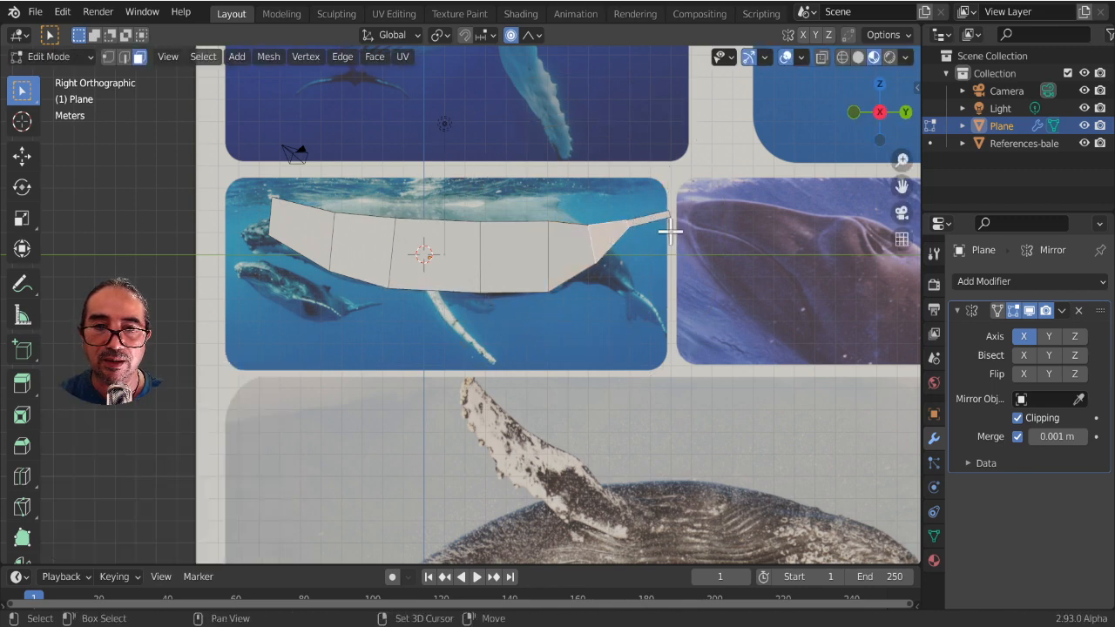
{"action": "left_click", "coordinate": [656, 217]}
{"action": "key", "text": "g"}
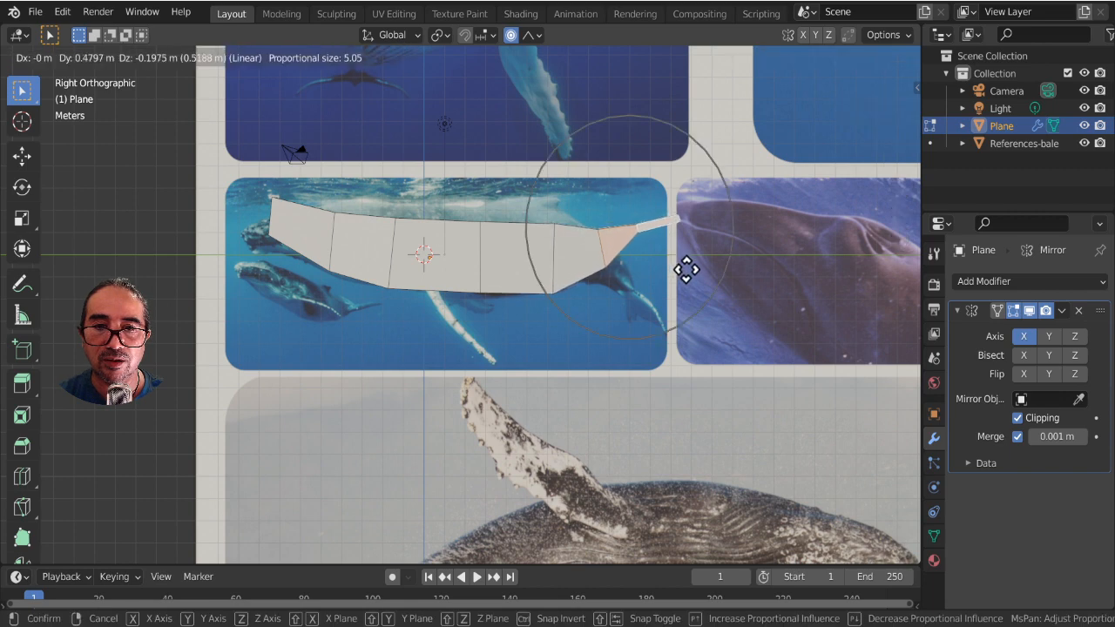
{"action": "left_click", "coordinate": [686, 270]}
Step: Move the head's front vertices about -1.14 m Y, -0.57 m Z, and again -0.57 m Y, -0.74 m Z, with proportional size 2.85
{"action": "left_click", "coordinate": [275, 224]}
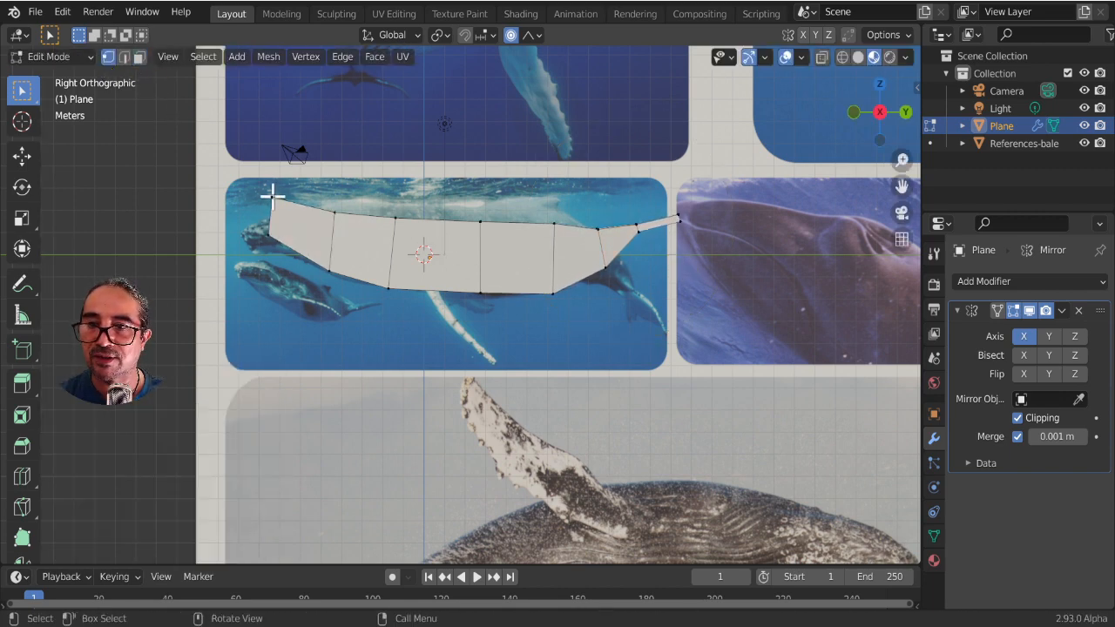
{"action": "scroll", "coordinate": [275, 255], "scroll_direction": "up", "scroll_amount": 2}
{"action": "middle_click_drag", "start_coordinate": [261, 232], "coordinate": [384, 331], "text": "shift"}
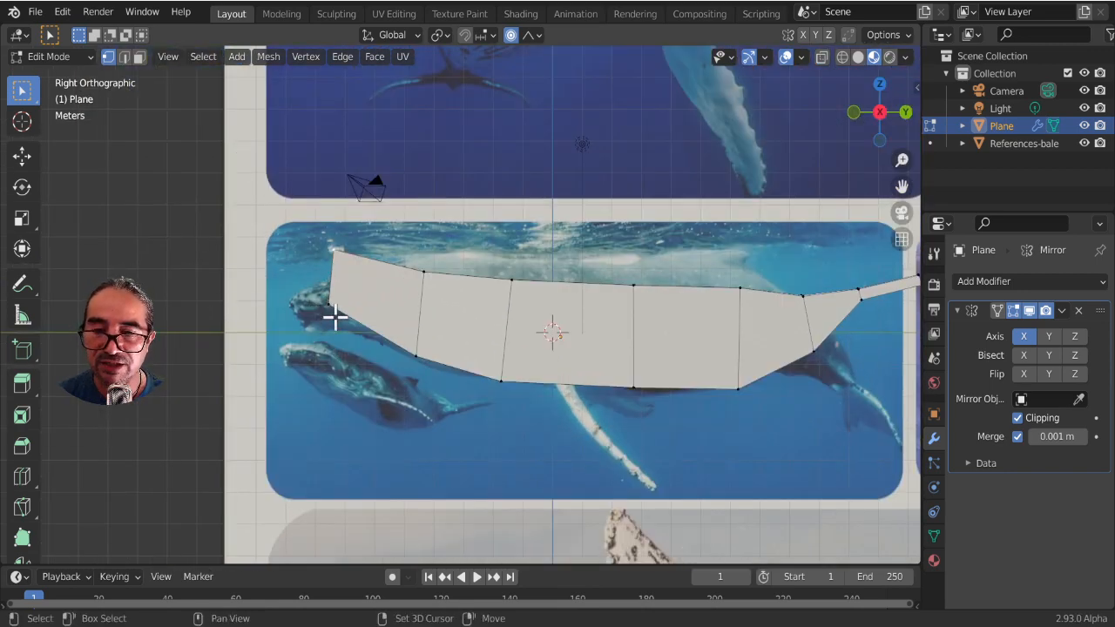
{"action": "key", "text": "g"}
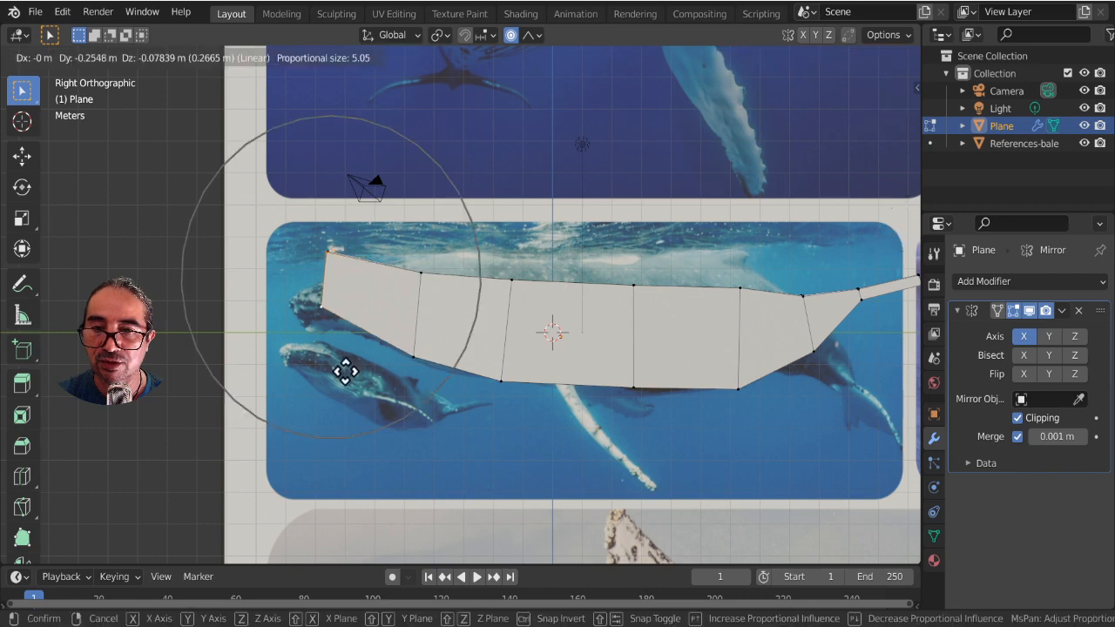
{"action": "scroll", "coordinate": [340, 370], "scroll_direction": "up", "scroll_amount": 5}
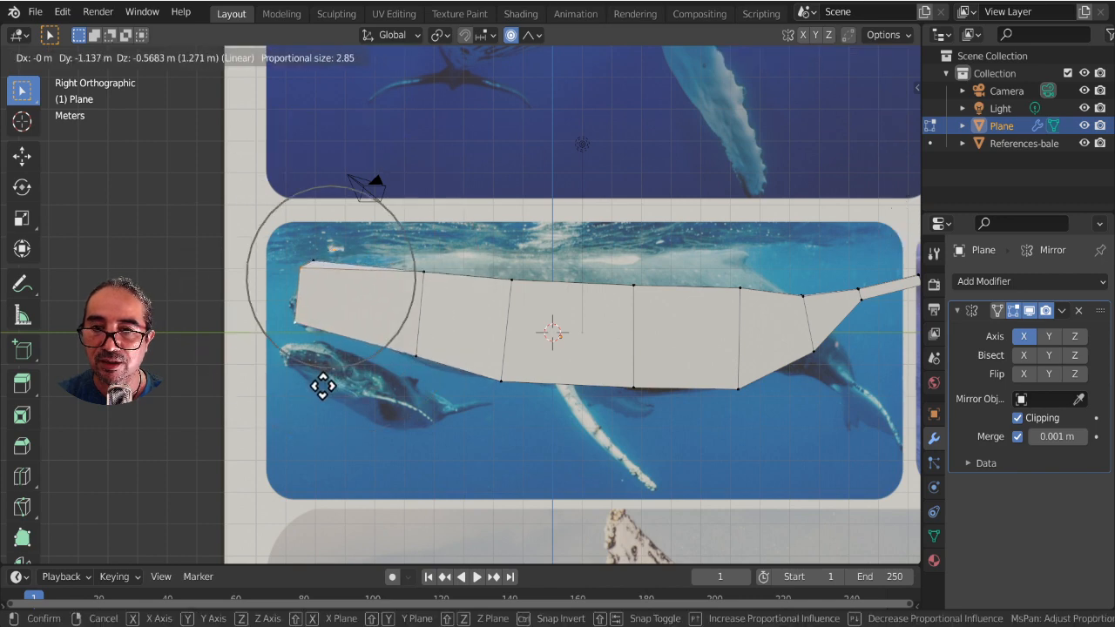
{"action": "left_click", "coordinate": [323, 386]}
{"action": "key", "text": "g"}
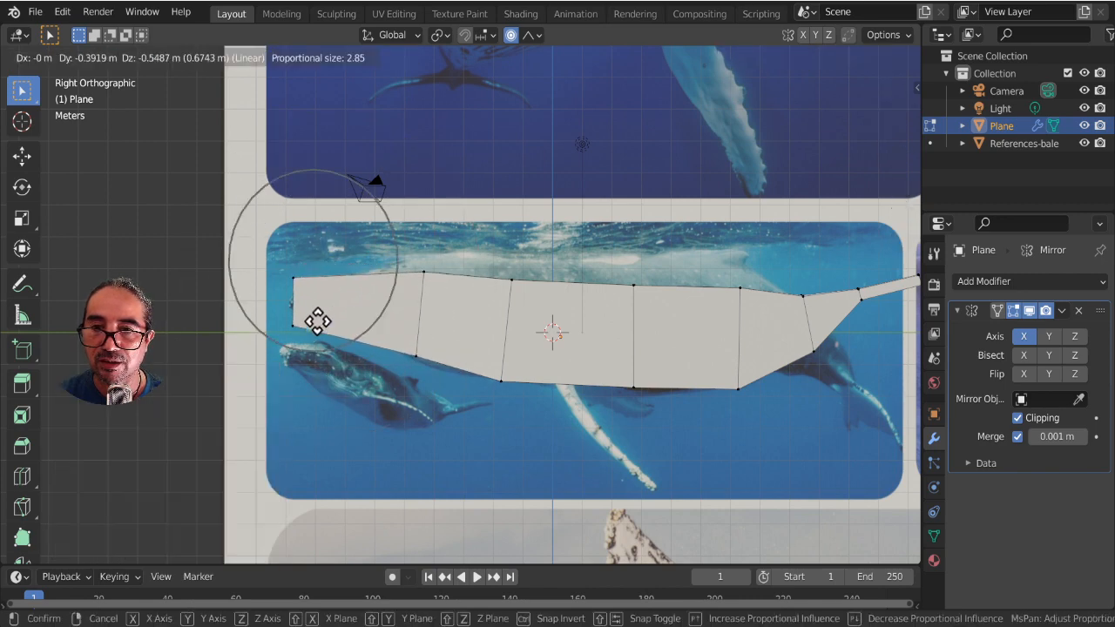
{"action": "left_click", "coordinate": [314, 326]}
Step: Move the head's front face about -0.06 m in Y and 0.43 m in Z with proportional size 2.85
{"action": "middle_click_drag", "start_coordinate": [252, 241], "coordinate": [340, 252]}
{"action": "middle_click_drag", "start_coordinate": [327, 345], "coordinate": [366, 267]}
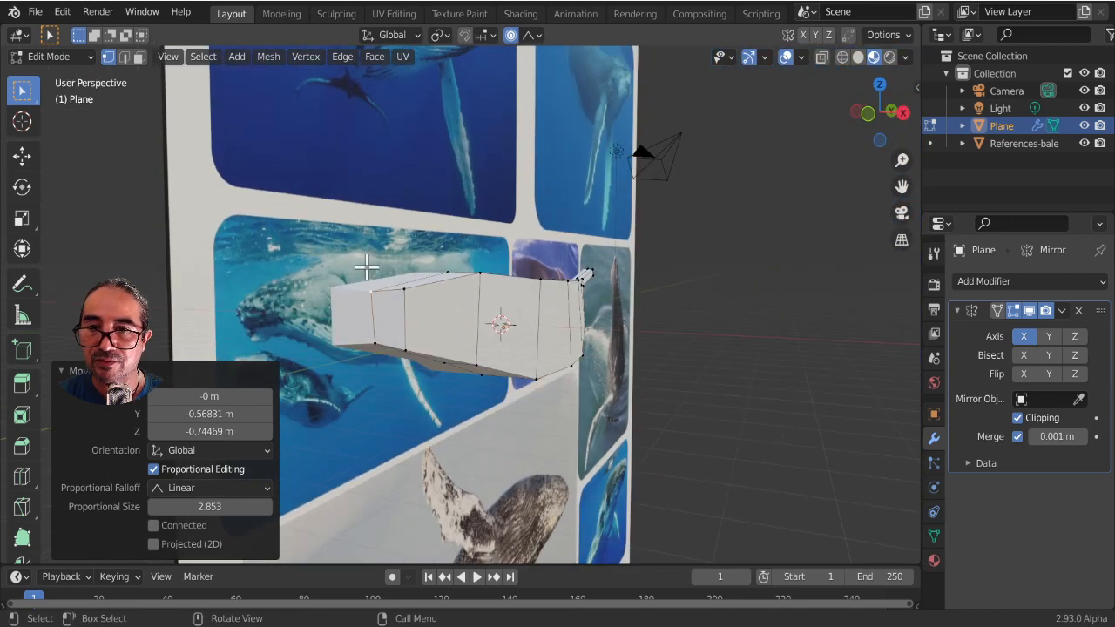
{"action": "left_click", "coordinate": [392, 330]}
{"action": "key", "text": "KP_3"}
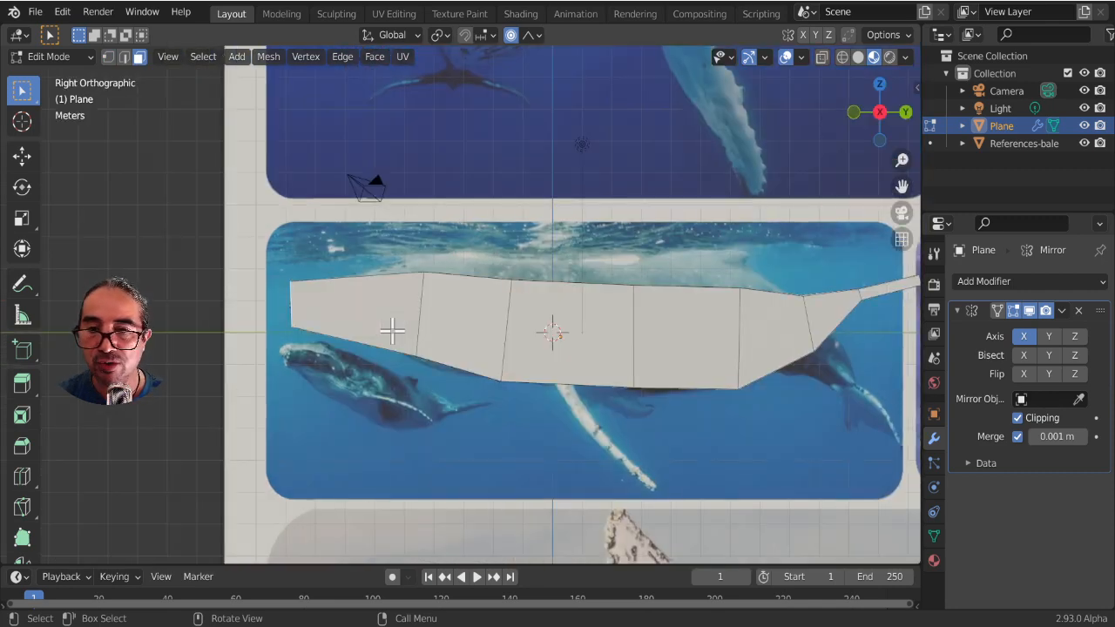
{"action": "key", "text": "g"}
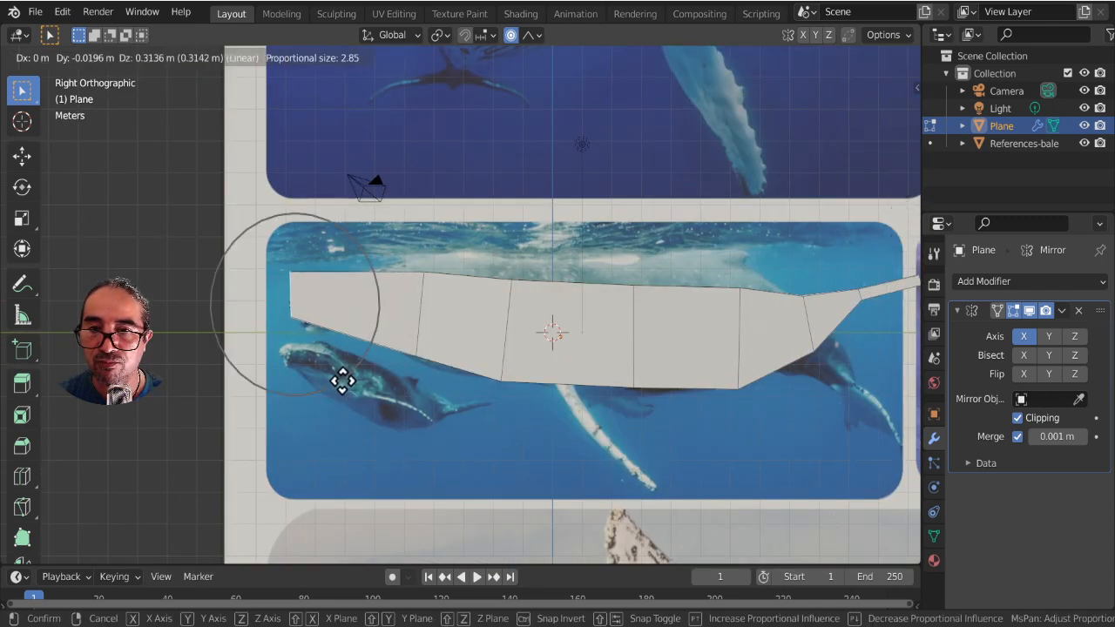
{"action": "left_click", "coordinate": [341, 379]}
Step: With proportional editing off, scale the body's centreline edge loop by 1.056 and then by 1.314 along Z
{"action": "scroll", "coordinate": [488, 319], "scroll_direction": "down", "scroll_amount": 2}
{"action": "middle_click_drag", "start_coordinate": [488, 319], "coordinate": [647, 378]}
{"action": "left_click", "coordinate": [125, 58]}
{"action": "scroll", "coordinate": [503, 235], "scroll_direction": "up", "scroll_amount": 2}
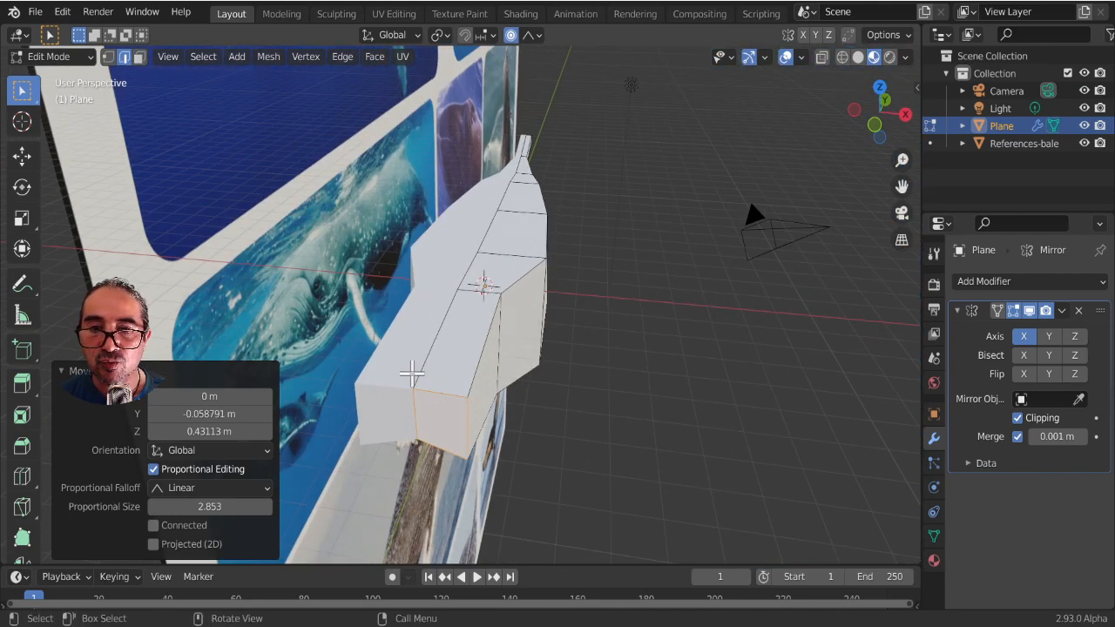
{"action": "left_click", "coordinate": [441, 323], "text": "alt"}
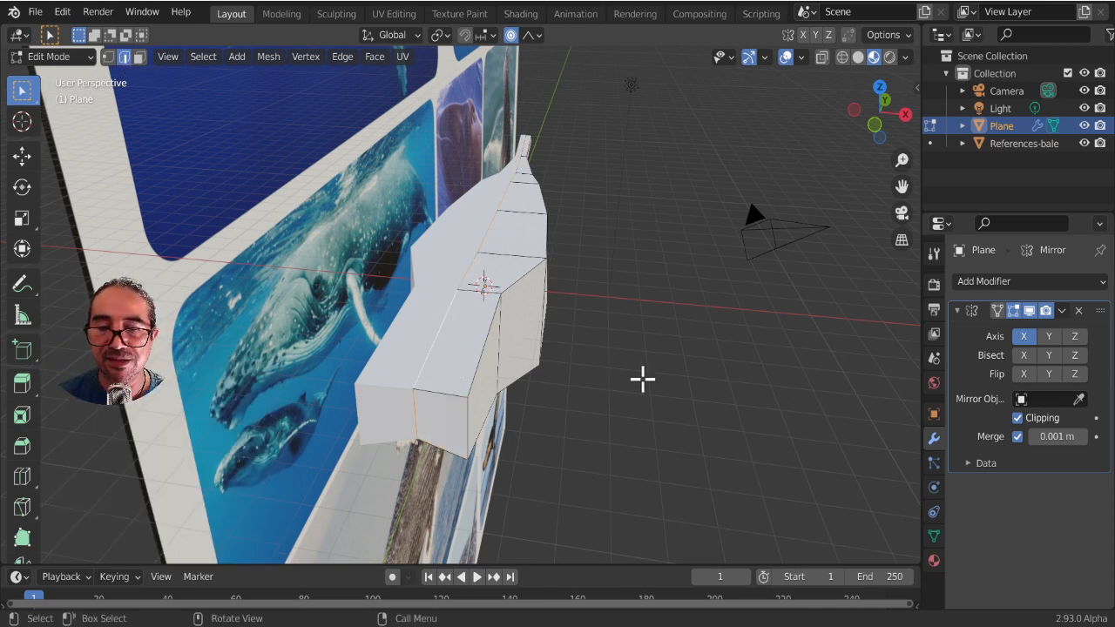
{"action": "key", "text": "s"}
{"action": "key", "text": "Escape"}
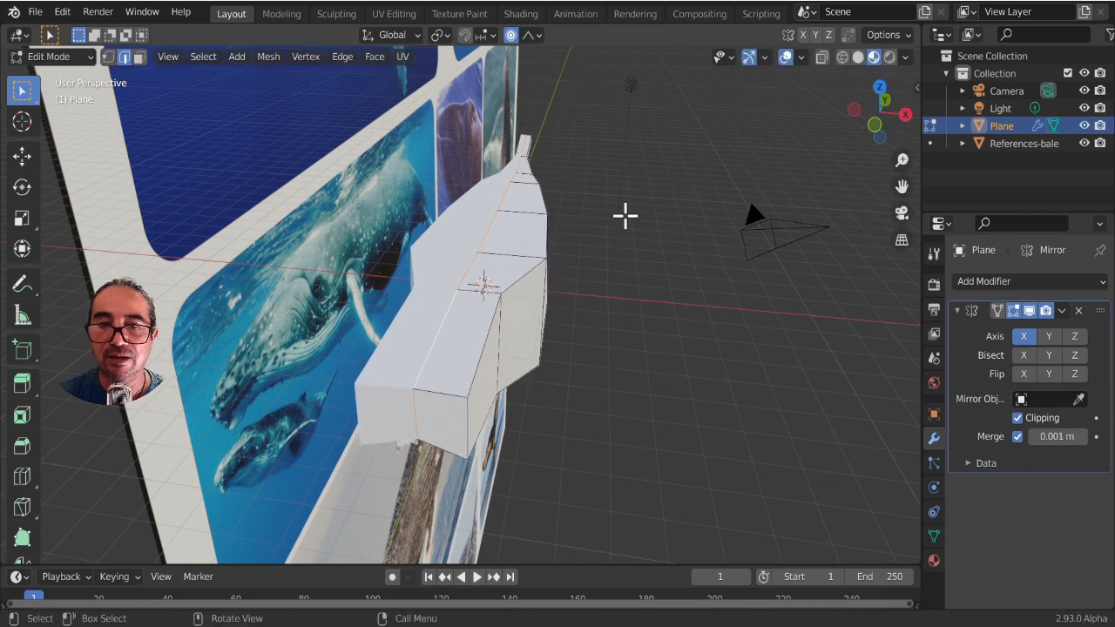
{"action": "left_click", "coordinate": [513, 35]}
{"action": "middle_click_drag", "start_coordinate": [593, 369], "coordinate": [600, 350]}
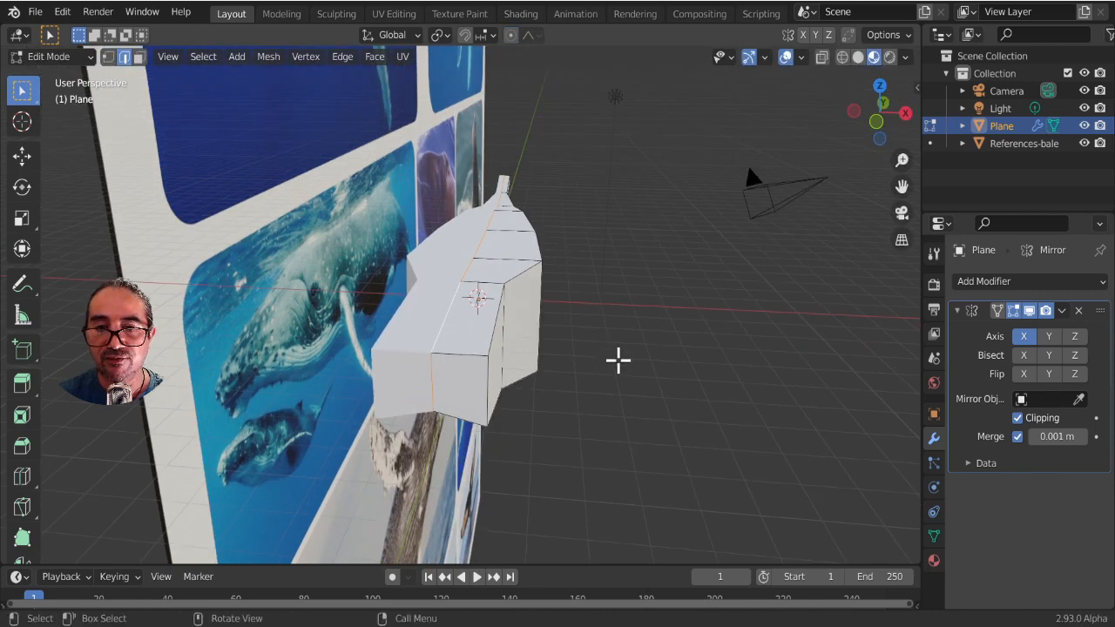
{"action": "key", "text": "s"}
{"action": "left_click", "coordinate": [625, 364]}
{"action": "key", "text": "s"}
{"action": "key", "text": "z"}
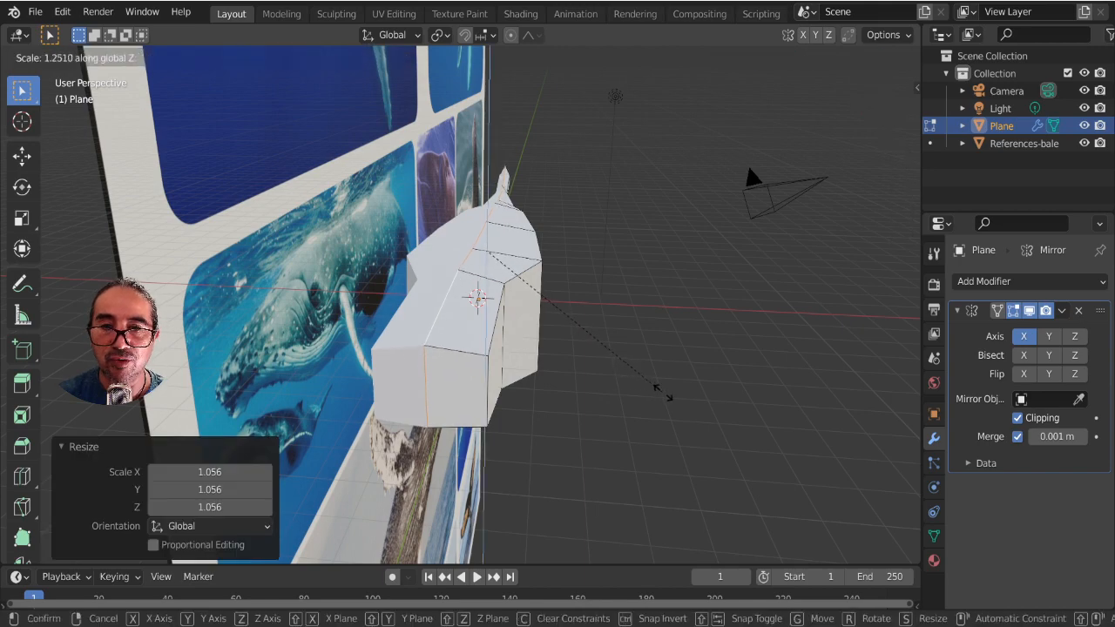
{"action": "left_click", "coordinate": [670, 400]}
Step: Move the centreline edge at the tail tip about -0.38 m in Y and -0.35 m in Z in the side view
{"action": "middle_click_drag", "start_coordinate": [619, 383], "coordinate": [508, 369]}
{"action": "middle_click_drag", "start_coordinate": [593, 415], "coordinate": [694, 309]}
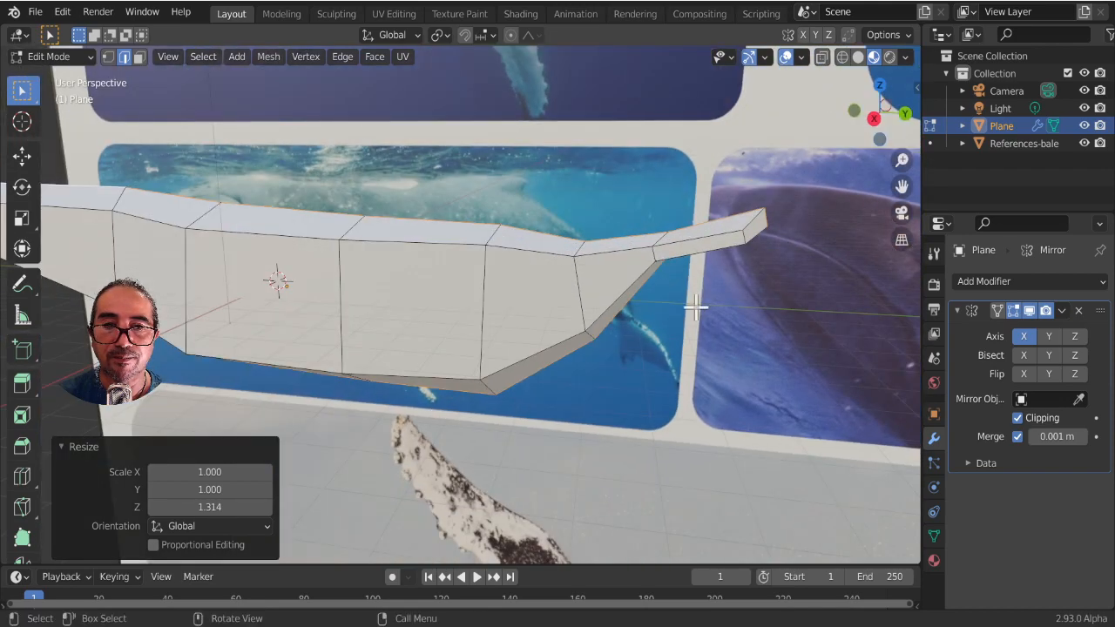
{"action": "left_click", "coordinate": [776, 222]}
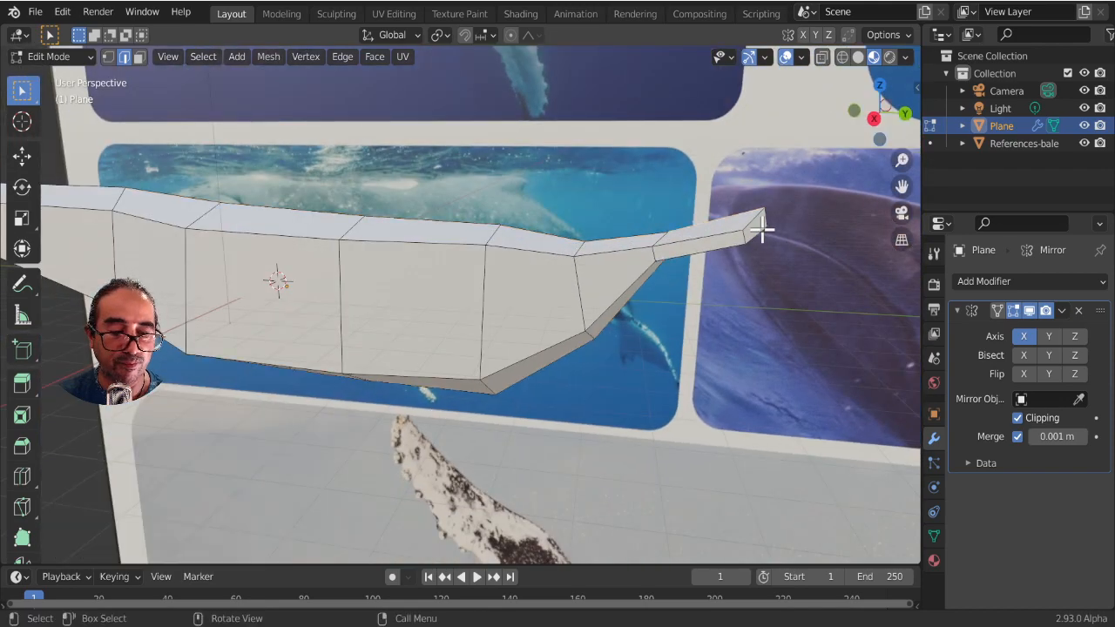
{"action": "key", "text": "KP_3"}
{"action": "scroll", "coordinate": [762, 227], "scroll_direction": "up", "scroll_amount": 3}
{"action": "middle_click_drag", "start_coordinate": [737, 224], "coordinate": [426, 396], "text": "shift"}
{"action": "scroll", "coordinate": [426, 396], "scroll_direction": "up", "scroll_amount": 4}
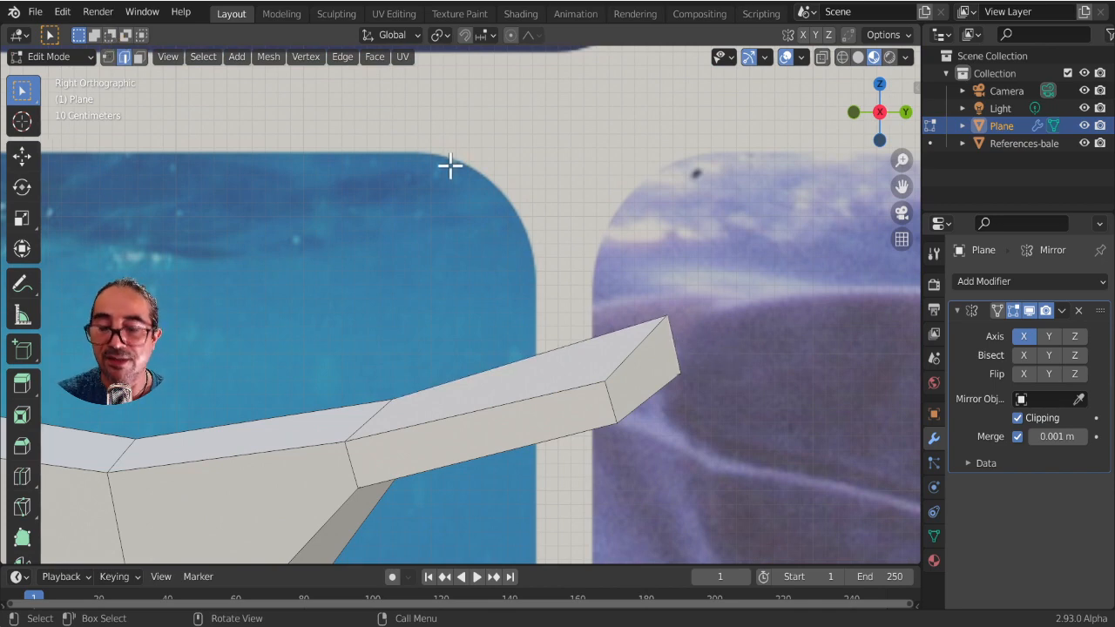
{"action": "key", "text": "g"}
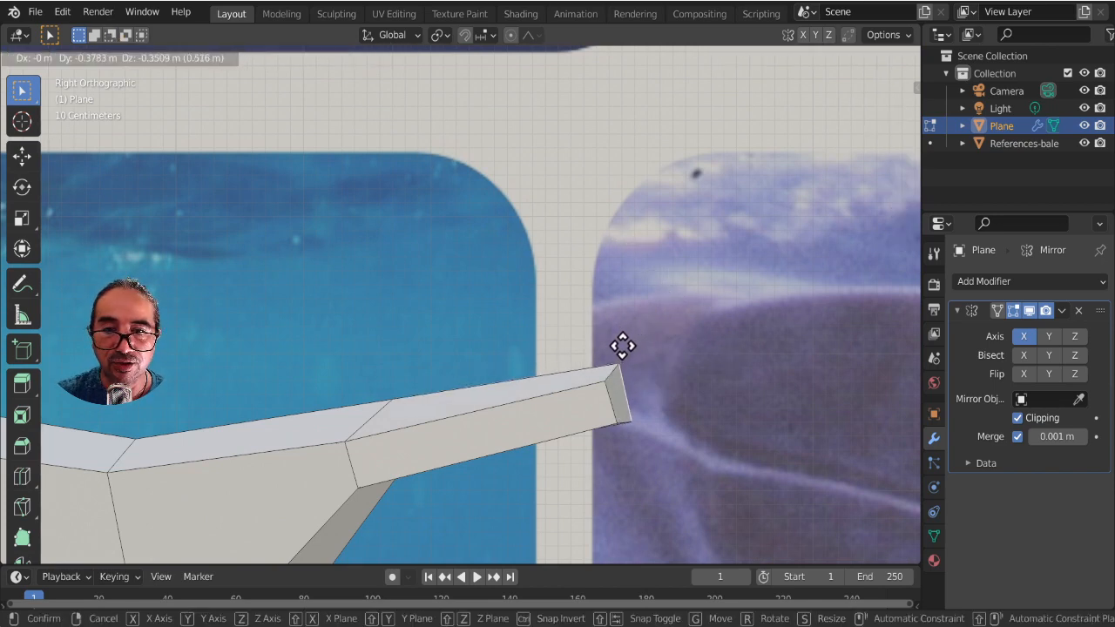
{"action": "left_click", "coordinate": [623, 348]}
Step: Refine the tail stub's centreline edges by moving and rotating them to match the outer edges in the side view
{"action": "left_click", "coordinate": [435, 394]}
{"action": "key", "text": "g"}
{"action": "left_click", "coordinate": [428, 399]}
{"action": "key", "text": "r"}
{"action": "left_click", "coordinate": [621, 400]}
{"action": "key", "text": "g"}
{"action": "left_click", "coordinate": [626, 400]}
{"action": "key", "text": "r"}
{"action": "left_click", "coordinate": [649, 387]}
Step: Return to Object Mode and add a Subdivision Surface modifier to the whale body
{"action": "middle_click_drag", "start_coordinate": [649, 387], "coordinate": [444, 261]}
{"action": "scroll", "coordinate": [374, 232], "scroll_direction": "down", "scroll_amount": 2}
{"action": "middle_click_drag", "start_coordinate": [352, 421], "coordinate": [456, 392]}
{"action": "scroll", "coordinate": [455, 392], "scroll_direction": "down", "scroll_amount": 4}
{"action": "middle_click_drag", "start_coordinate": [283, 399], "coordinate": [619, 457], "text": "shift"}
{"action": "key", "text": "Tab"}
{"action": "left_click", "coordinate": [958, 311]}
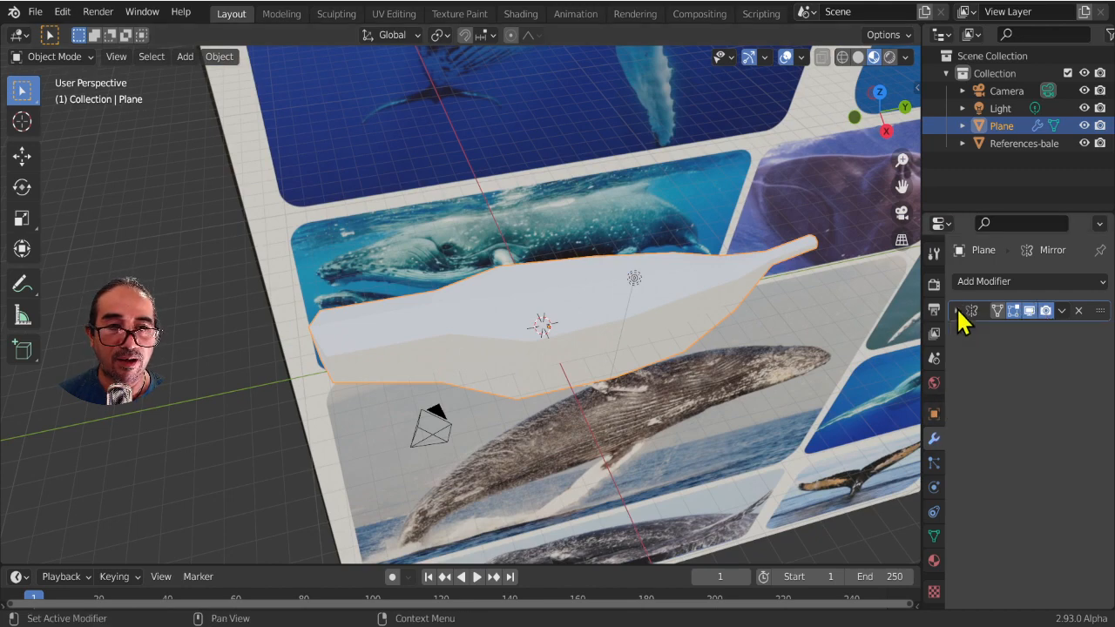
{"action": "left_click", "coordinate": [987, 282]}
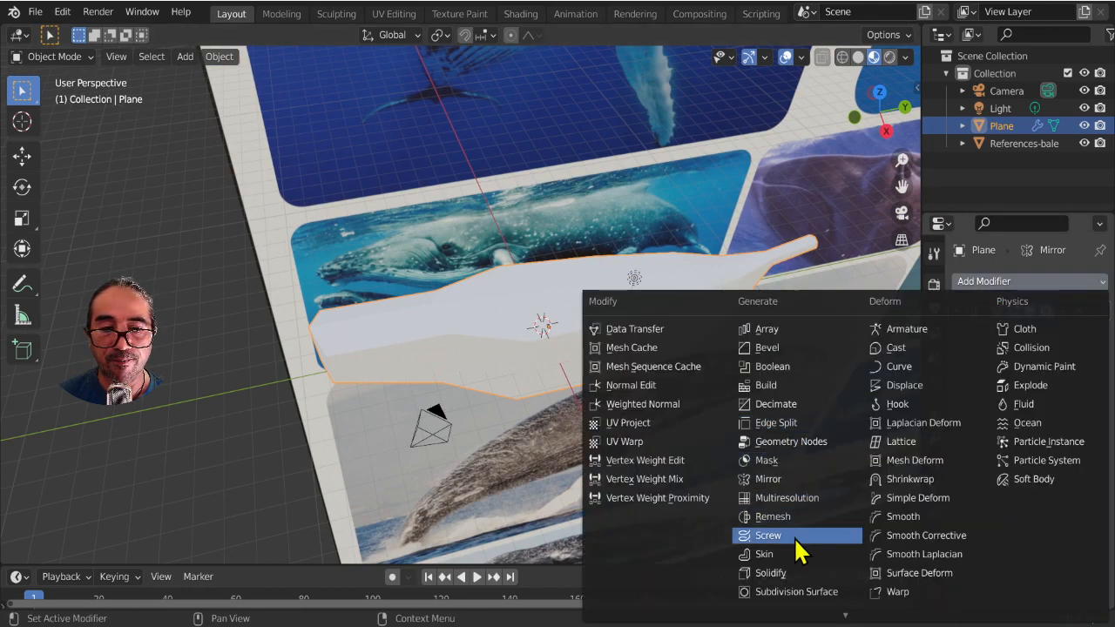
{"action": "left_click", "coordinate": [810, 594]}
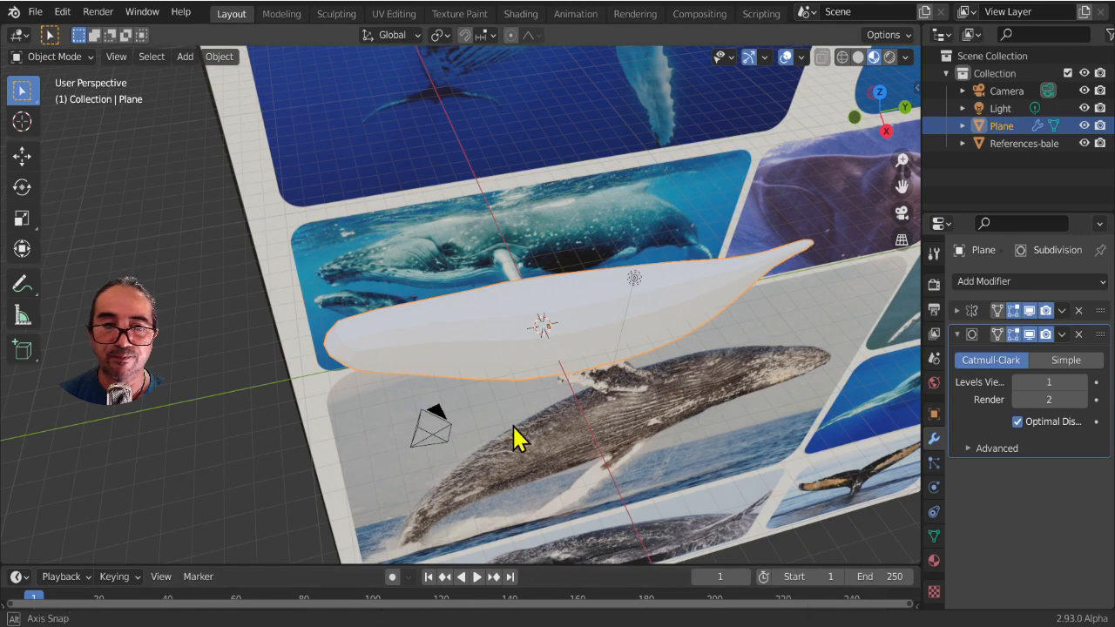
Step: Examine the smoothed whale body from the front, side, above and behind against the reference photos
{"action": "middle_click_drag", "start_coordinate": [522, 430], "coordinate": [480, 355]}
{"action": "scroll", "coordinate": [480, 355], "scroll_direction": "up", "scroll_amount": 3}
{"action": "middle_click_drag", "start_coordinate": [364, 412], "coordinate": [528, 453]}
{"action": "scroll", "coordinate": [528, 399], "scroll_direction": "up", "scroll_amount": 3}
{"action": "middle_click_drag", "start_coordinate": [676, 406], "coordinate": [563, 318]}
{"action": "scroll", "coordinate": [440, 364], "scroll_direction": "up", "scroll_amount": 2}
{"action": "middle_click_drag", "start_coordinate": [440, 364], "coordinate": [440, 375]}
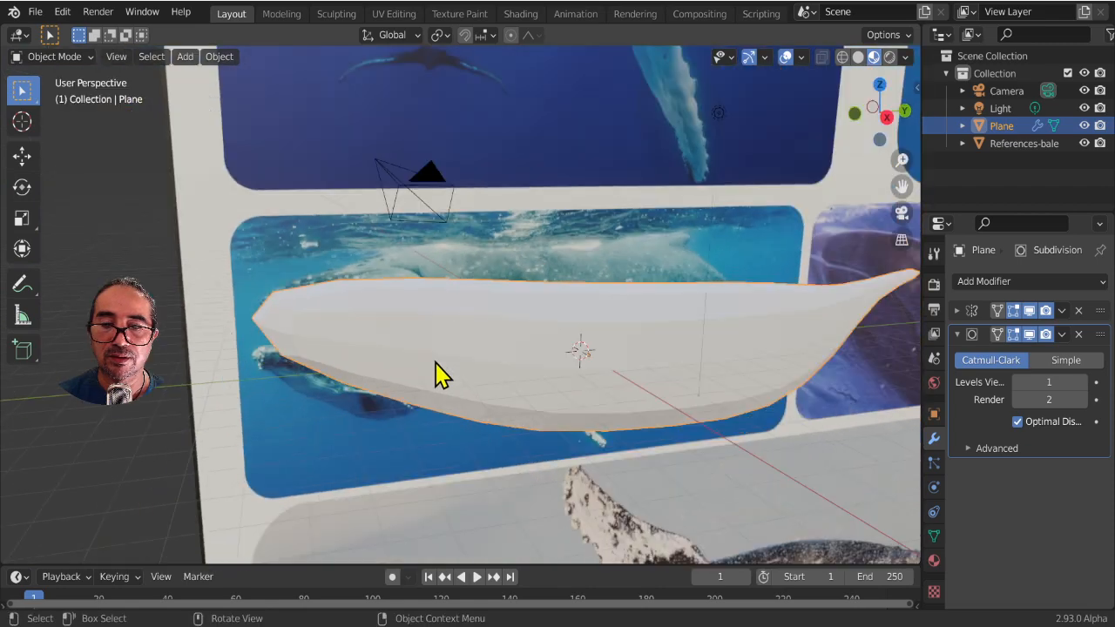
{"action": "middle_click_drag", "start_coordinate": [554, 485], "coordinate": [486, 424]}
{"action": "middle_click_drag", "start_coordinate": [515, 300], "coordinate": [490, 427]}
{"action": "middle_click_drag", "start_coordinate": [801, 395], "coordinate": [610, 378]}
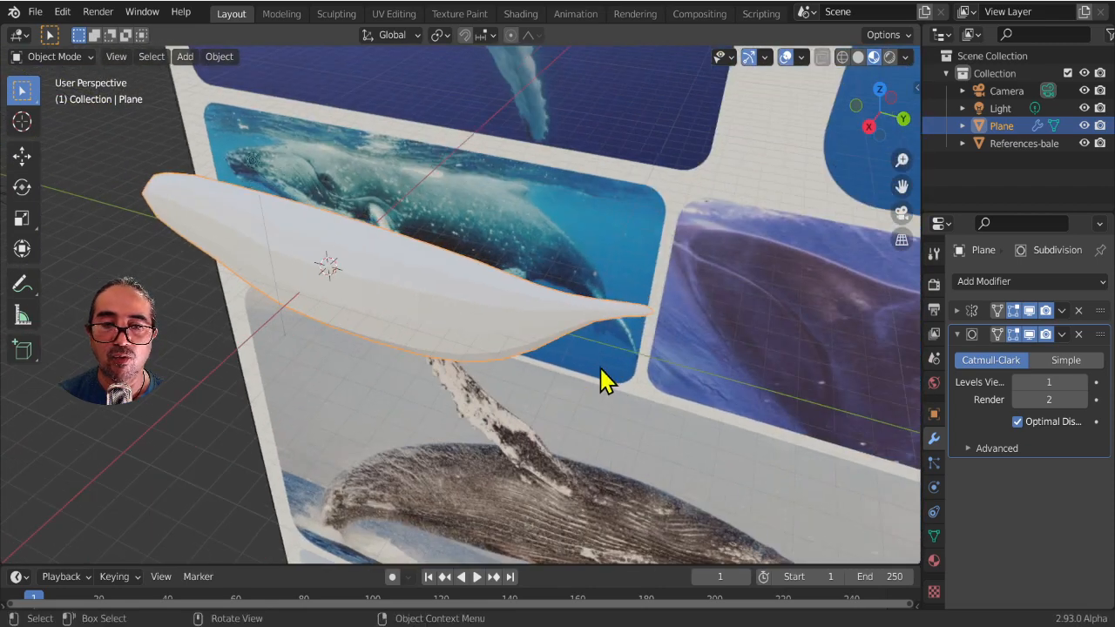
Step: Extrude the side face of the tail's end section 1.832 m along its normal to start the fluke
{"action": "scroll", "coordinate": [598, 378], "scroll_direction": "up", "scroll_amount": 3}
{"action": "key", "text": "Tab"}
{"action": "left_click", "coordinate": [139, 57]}
{"action": "middle_click_drag", "start_coordinate": [716, 424], "coordinate": [609, 421]}
{"action": "key", "text": "e"}
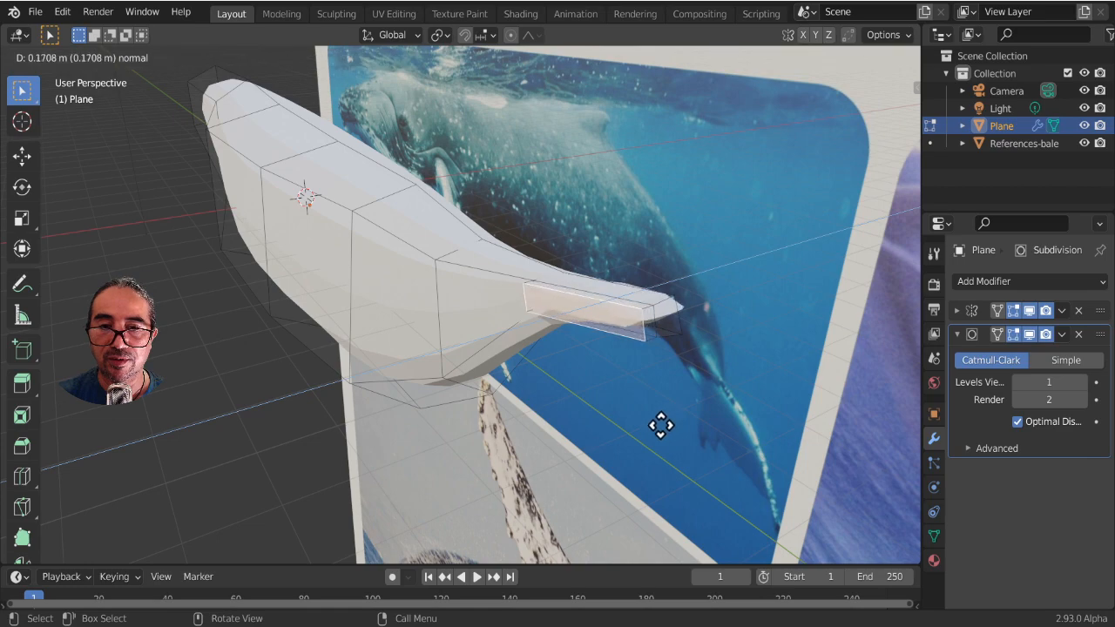
{"action": "left_click", "coordinate": [541, 464]}
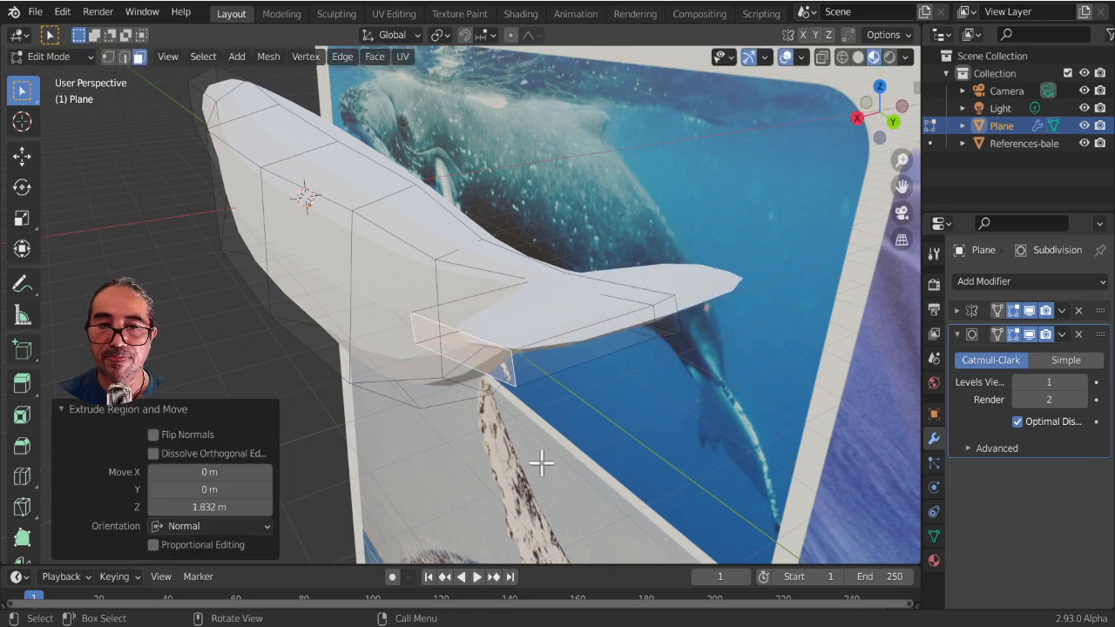
Step: Examine the fluke shape in the reference photo of the whale tail rising out of the water
{"action": "key", "text": "KP_7"}
{"action": "scroll", "coordinate": [541, 464], "scroll_direction": "down", "scroll_amount": 4}
{"action": "scroll", "coordinate": [566, 253], "scroll_direction": "down", "scroll_amount": 4}
{"action": "middle_click_drag", "start_coordinate": [600, 471], "coordinate": [362, 330]}
{"action": "middle_click_drag", "start_coordinate": [597, 422], "coordinate": [636, 366]}
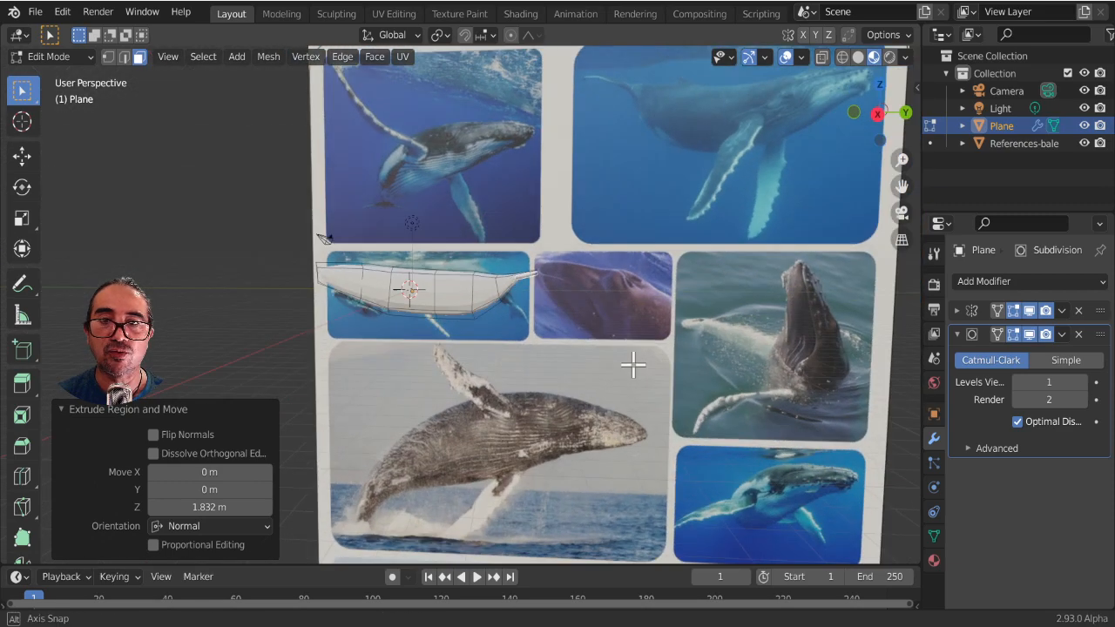
{"action": "middle_click_drag", "start_coordinate": [616, 473], "coordinate": [530, 245], "text": "shift"}
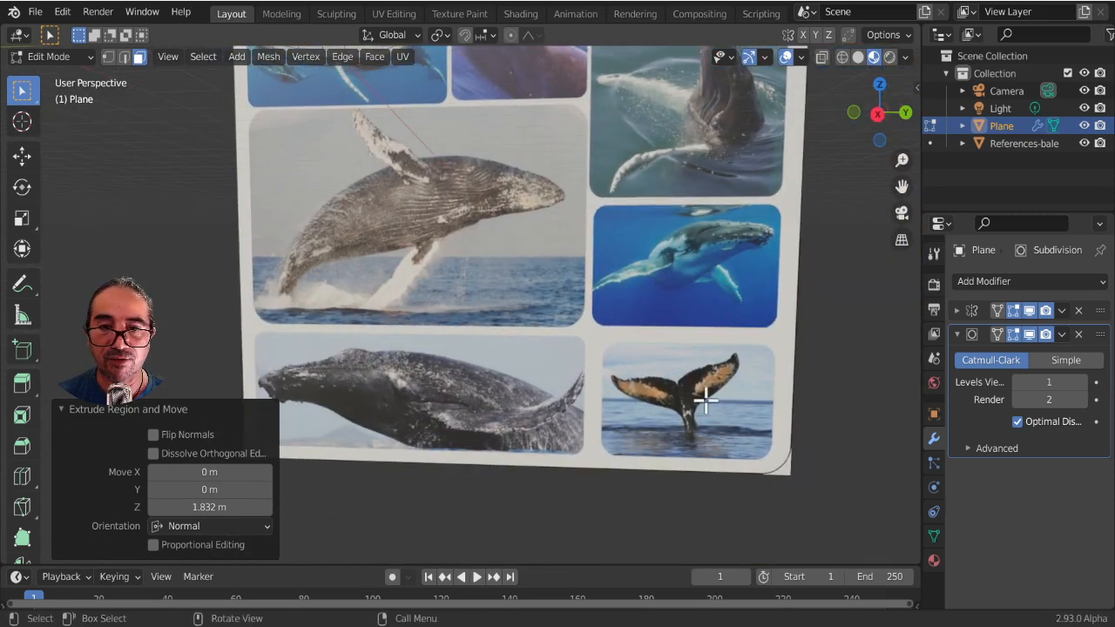
{"action": "scroll", "coordinate": [706, 402], "scroll_direction": "down", "scroll_amount": 1}
{"action": "scroll", "coordinate": [699, 405], "scroll_direction": "up", "scroll_amount": 4}
{"action": "middle_click_drag", "start_coordinate": [706, 453], "coordinate": [432, 363], "text": "shift"}
{"action": "scroll", "coordinate": [656, 430], "scroll_direction": "up", "scroll_amount": 4}
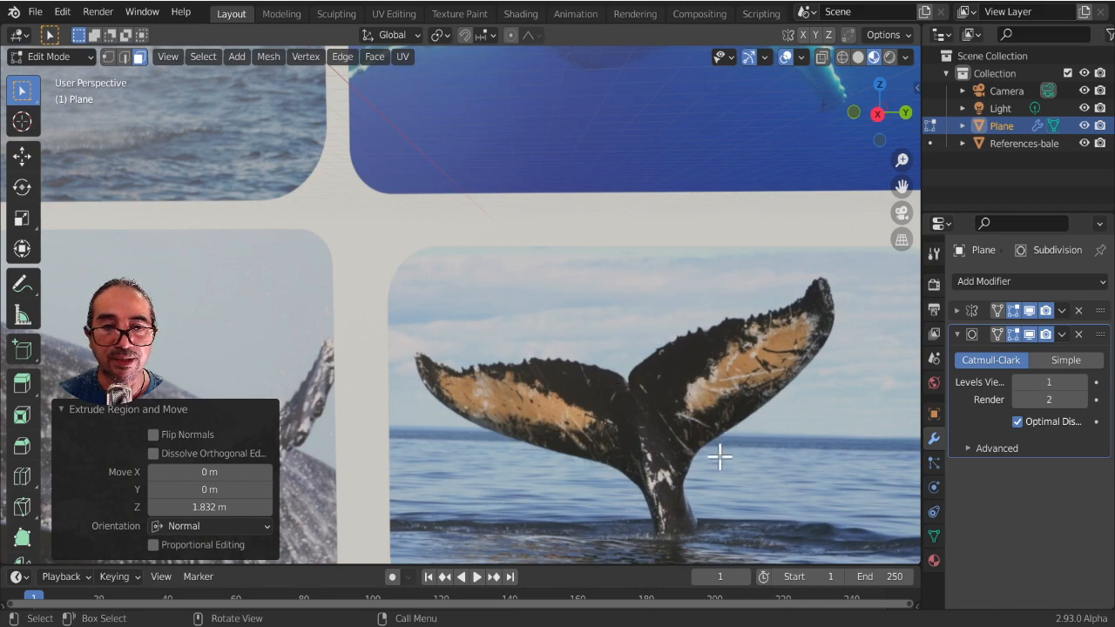
Step: Compare the tail and flukes in the other reference photos, including the two underwater whales above the model
{"action": "scroll", "coordinate": [627, 418], "scroll_direction": "down", "scroll_amount": 6}
{"action": "middle_click_drag", "start_coordinate": [327, 288], "coordinate": [500, 418], "text": "shift"}
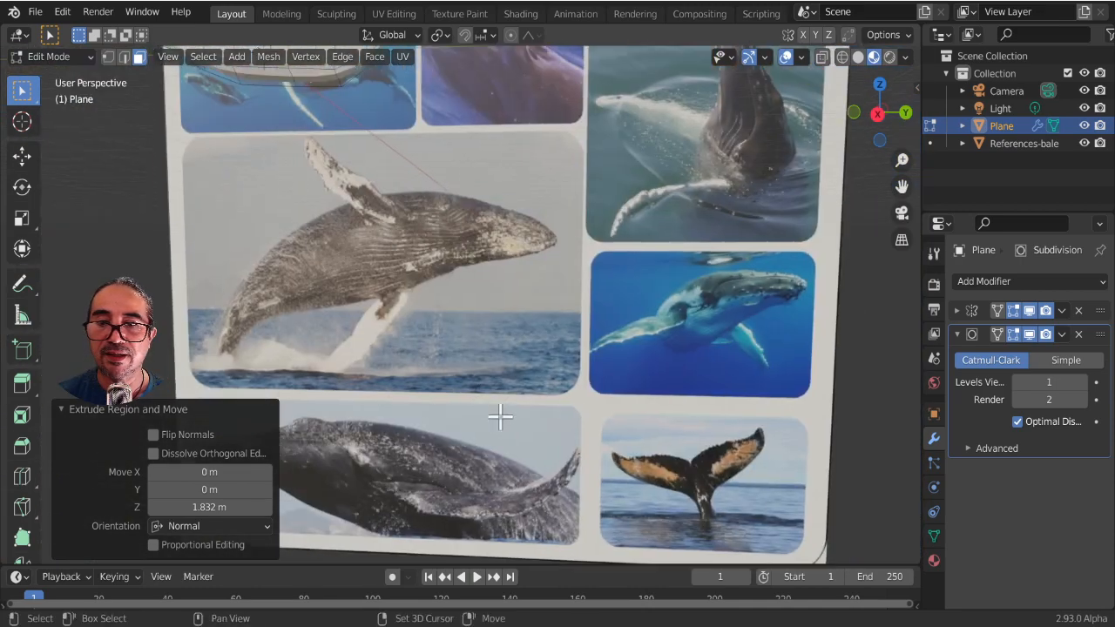
{"action": "scroll", "coordinate": [500, 401], "scroll_direction": "down", "scroll_amount": 4}
{"action": "middle_click_drag", "start_coordinate": [455, 176], "coordinate": [528, 353], "text": "shift"}
{"action": "scroll", "coordinate": [528, 354], "scroll_direction": "up", "scroll_amount": 7}
{"action": "scroll", "coordinate": [355, 344], "scroll_direction": "up", "scroll_amount": 1}
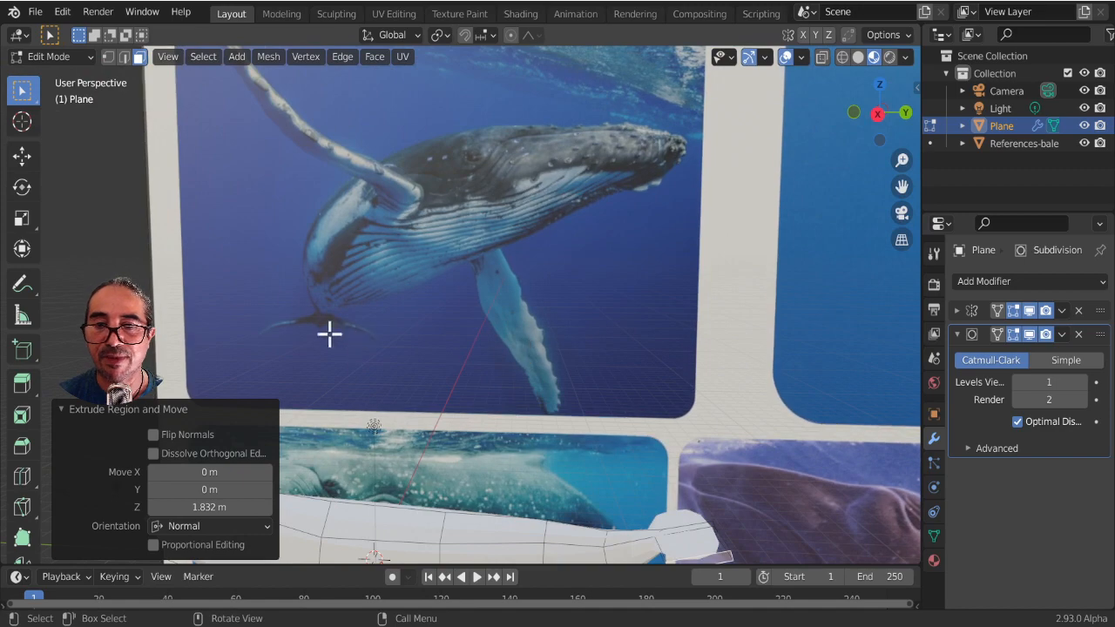
{"action": "scroll", "coordinate": [594, 366], "scroll_direction": "down", "scroll_amount": 3}
{"action": "middle_click_drag", "start_coordinate": [590, 388], "coordinate": [493, 354], "text": "shift"}
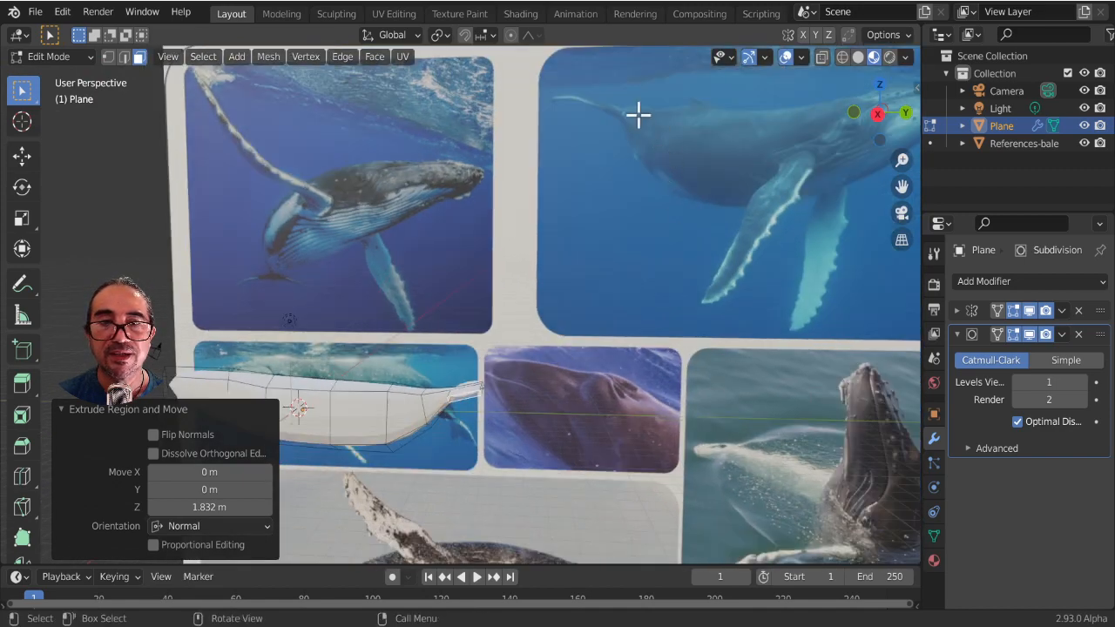
{"action": "scroll", "coordinate": [640, 166], "scroll_direction": "down", "scroll_amount": 2}
{"action": "middle_click_drag", "start_coordinate": [666, 234], "coordinate": [622, 256], "text": "shift"}
{"action": "scroll", "coordinate": [605, 206], "scroll_direction": "up", "scroll_amount": 3}
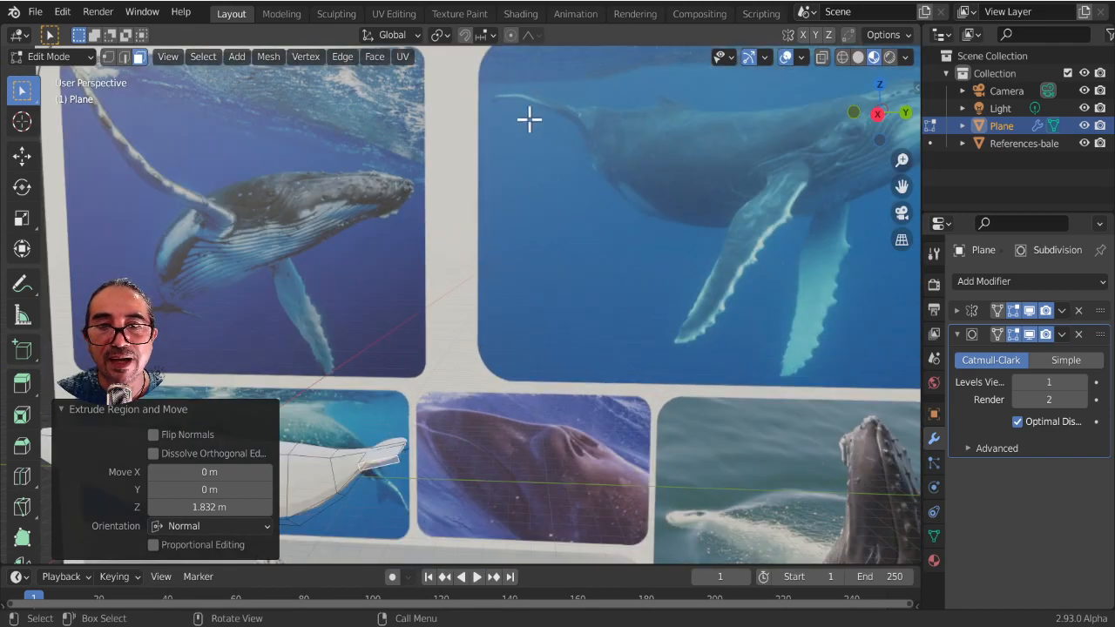
{"action": "scroll", "coordinate": [555, 137], "scroll_direction": "down", "scroll_amount": 3}
{"action": "scroll", "coordinate": [409, 470], "scroll_direction": "up", "scroll_amount": 5}
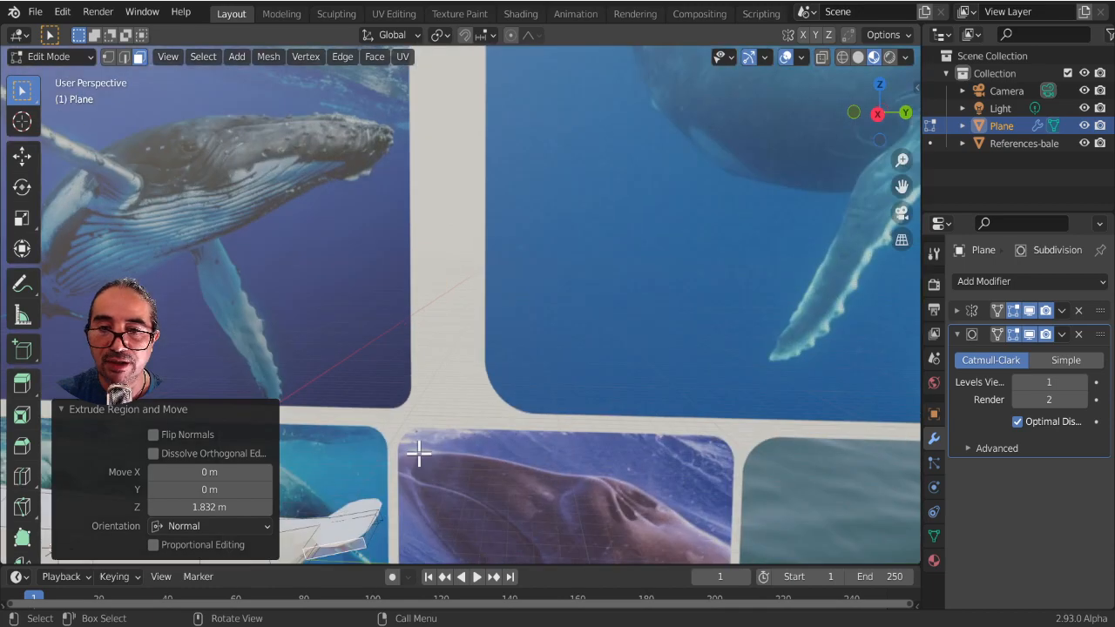
{"action": "scroll", "coordinate": [587, 333], "scroll_direction": "down", "scroll_amount": 3}
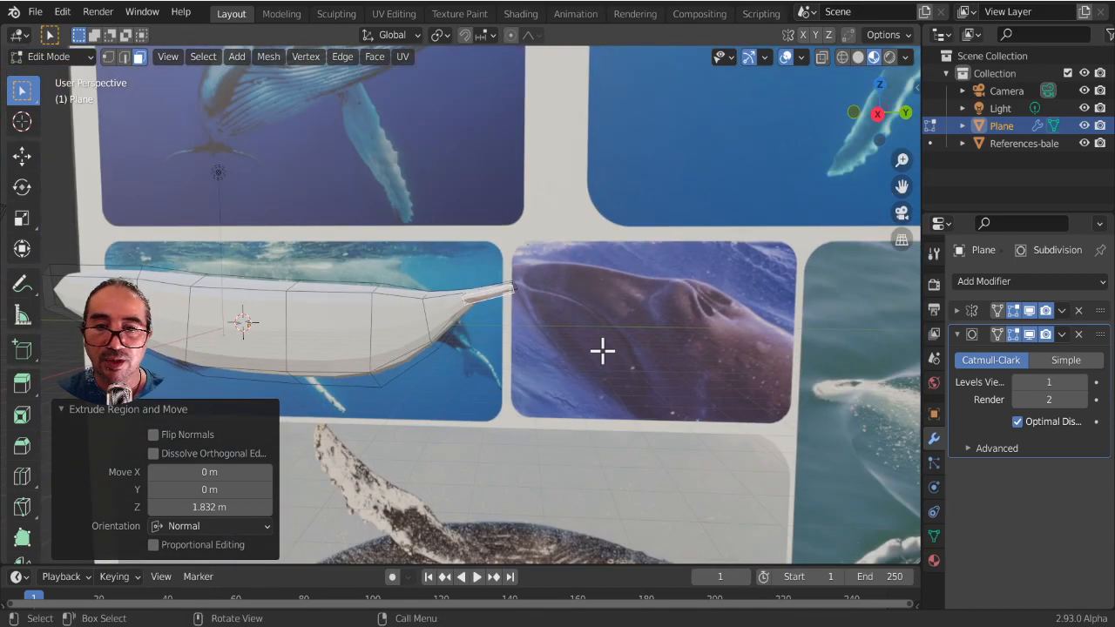
Step: From above, angle the fluke's outer end face and reposition it, finishing with a shift of about -0.31 m in X and -0.13 m in Y
{"action": "key", "text": "KP_7"}
{"action": "scroll", "coordinate": [602, 351], "scroll_direction": "up", "scroll_amount": 2}
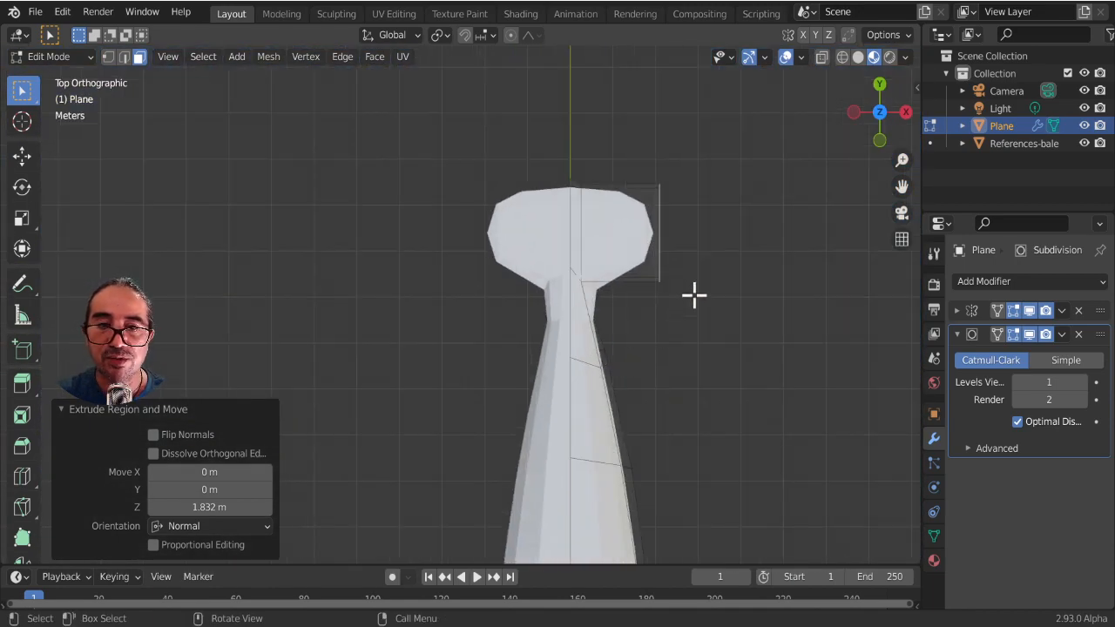
{"action": "middle_click_drag", "start_coordinate": [692, 296], "coordinate": [575, 356], "text": "shift"}
{"action": "scroll", "coordinate": [575, 355], "scroll_direction": "up", "scroll_amount": 4}
{"action": "key", "text": "g"}
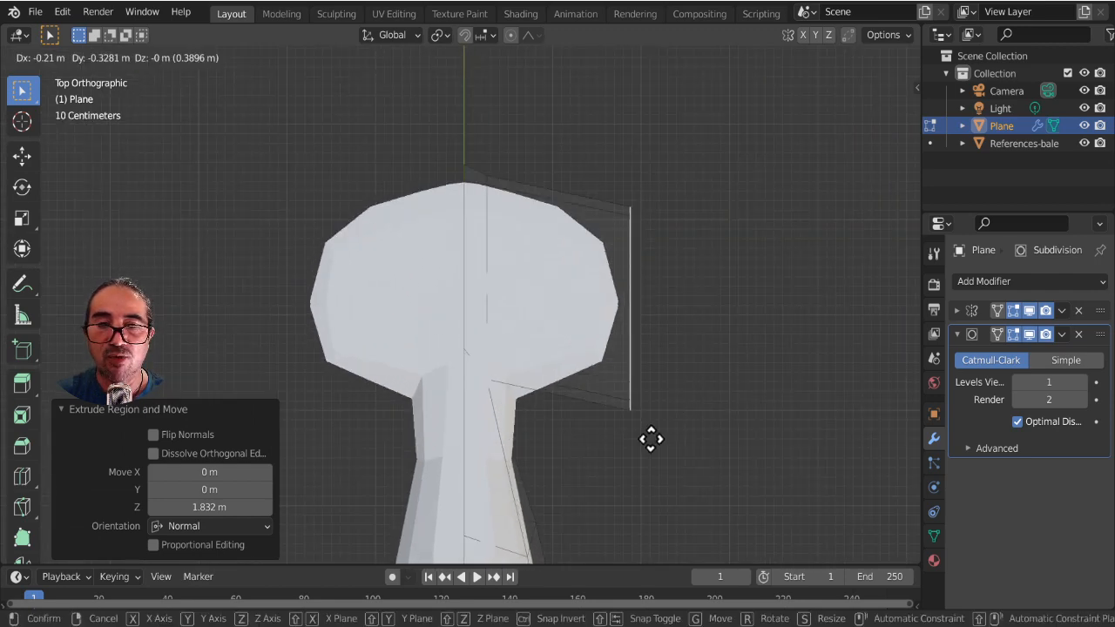
{"action": "left_click", "coordinate": [669, 386]}
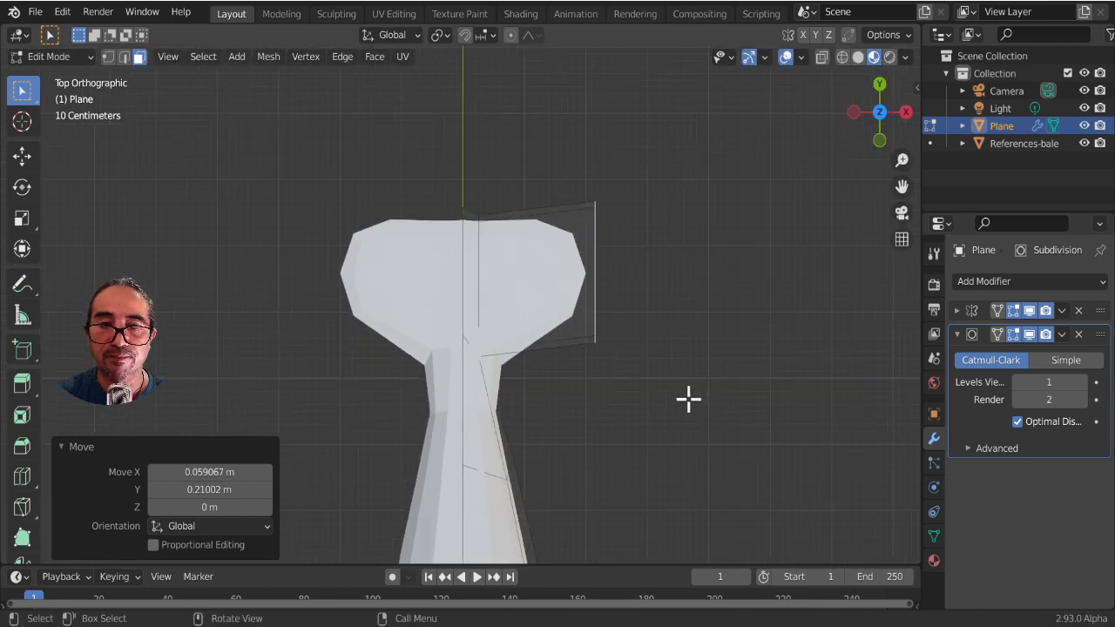
{"action": "key", "text": "r"}
{"action": "left_click", "coordinate": [703, 384]}
{"action": "key", "text": "g"}
{"action": "left_click", "coordinate": [672, 395]}
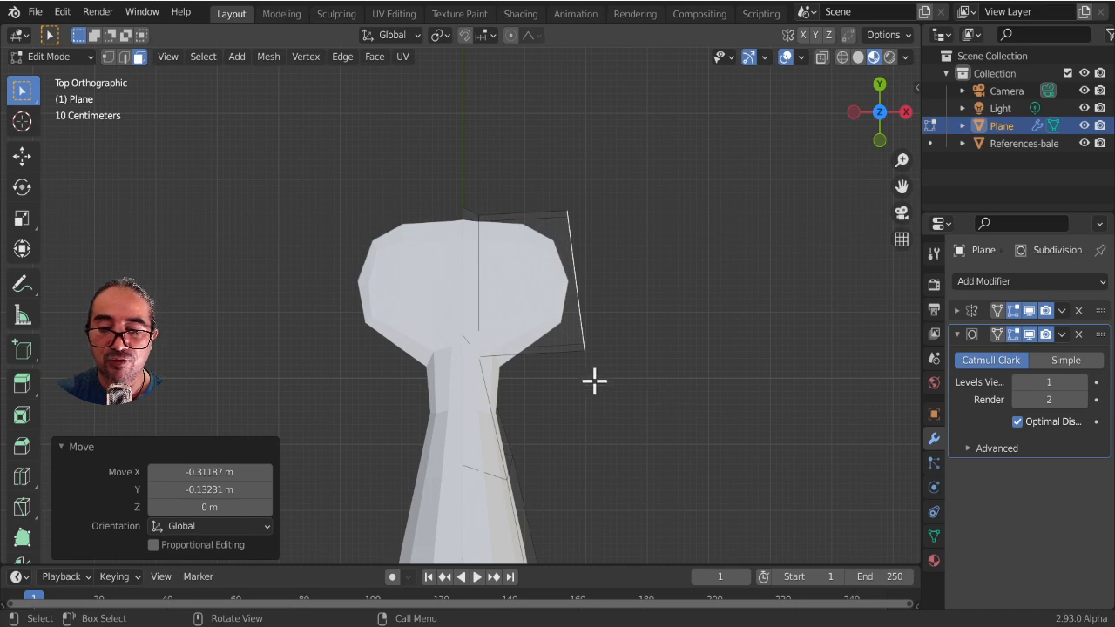
Step: Extrude the fluke's outer end face 1.4118 m along its normal, then rotate and move it to sweep the fluke backward
{"action": "key", "text": "e"}
{"action": "left_click", "coordinate": [687, 369]}
{"action": "key", "text": "r"}
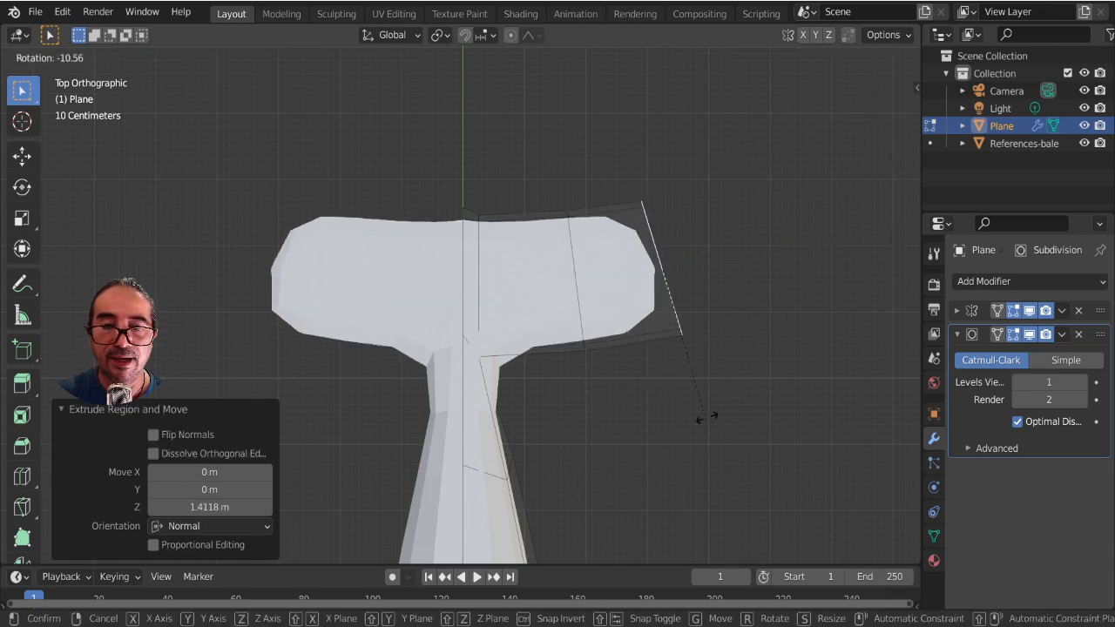
{"action": "left_click", "coordinate": [723, 392]}
{"action": "key", "text": "g"}
{"action": "left_click", "coordinate": [765, 317]}
Step: Scale down the new end face, move it about -0.15 m X and 0.43 m Y, then rotate and shift it about -0.16 m in X
{"action": "key", "text": "s"}
{"action": "left_click", "coordinate": [708, 270]}
{"action": "key", "text": "g"}
{"action": "left_click", "coordinate": [698, 240]}
{"action": "key", "text": "r"}
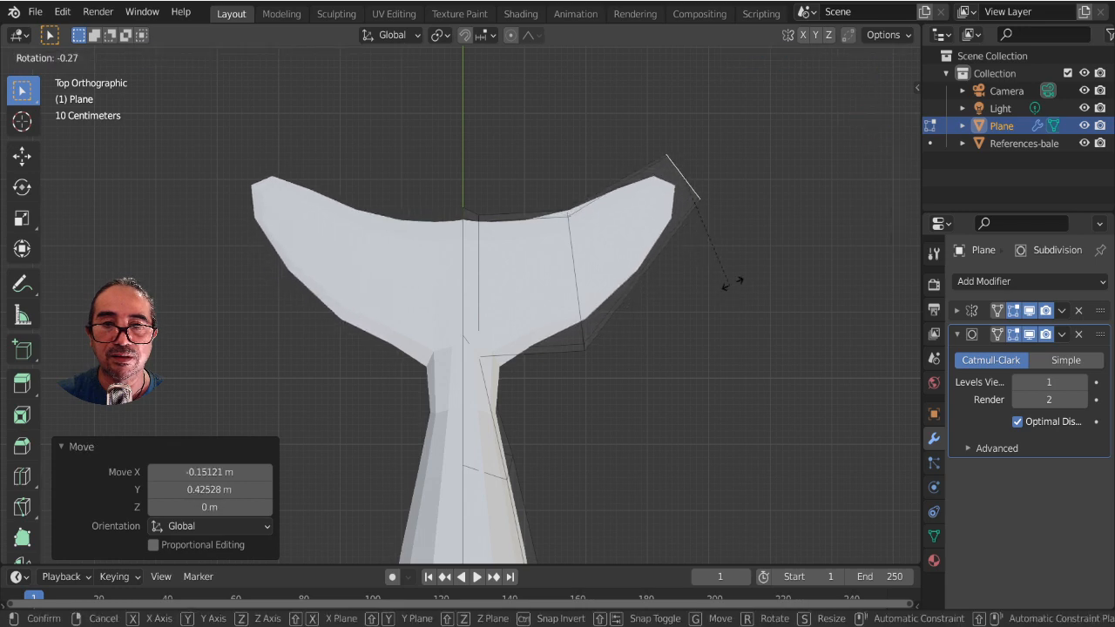
{"action": "left_click", "coordinate": [745, 243]}
{"action": "key", "text": "g"}
{"action": "left_click", "coordinate": [741, 245]}
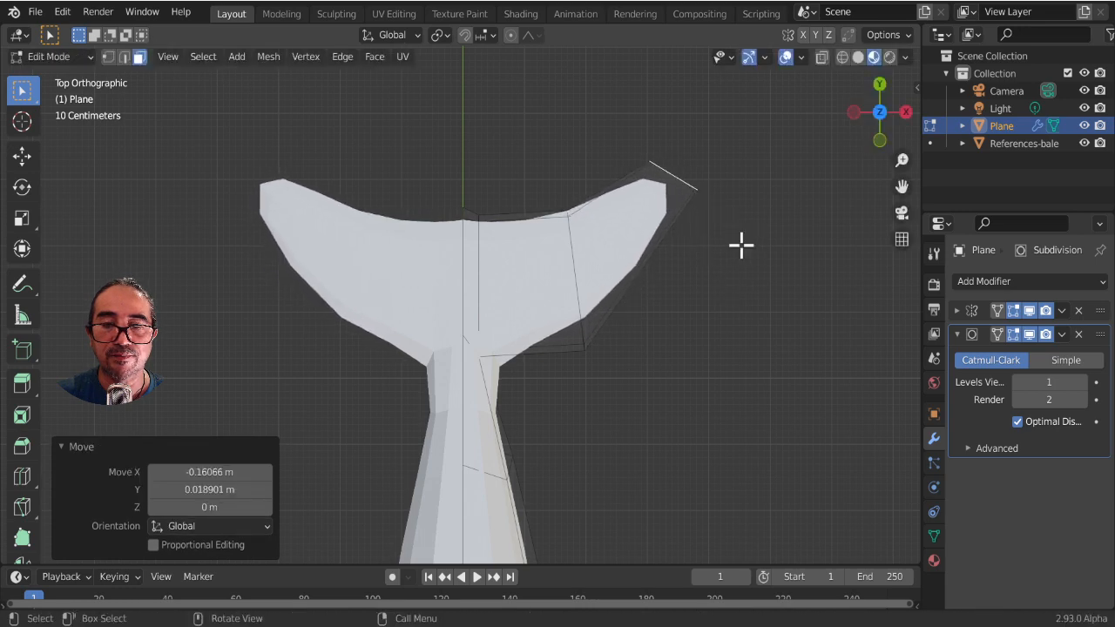
Step: Rotate the trailing-edge face beside the centre line 20.1°, then adjust its angle and position to curve the fluke's rear edge
{"action": "left_click", "coordinate": [484, 216]}
{"action": "key", "text": "r"}
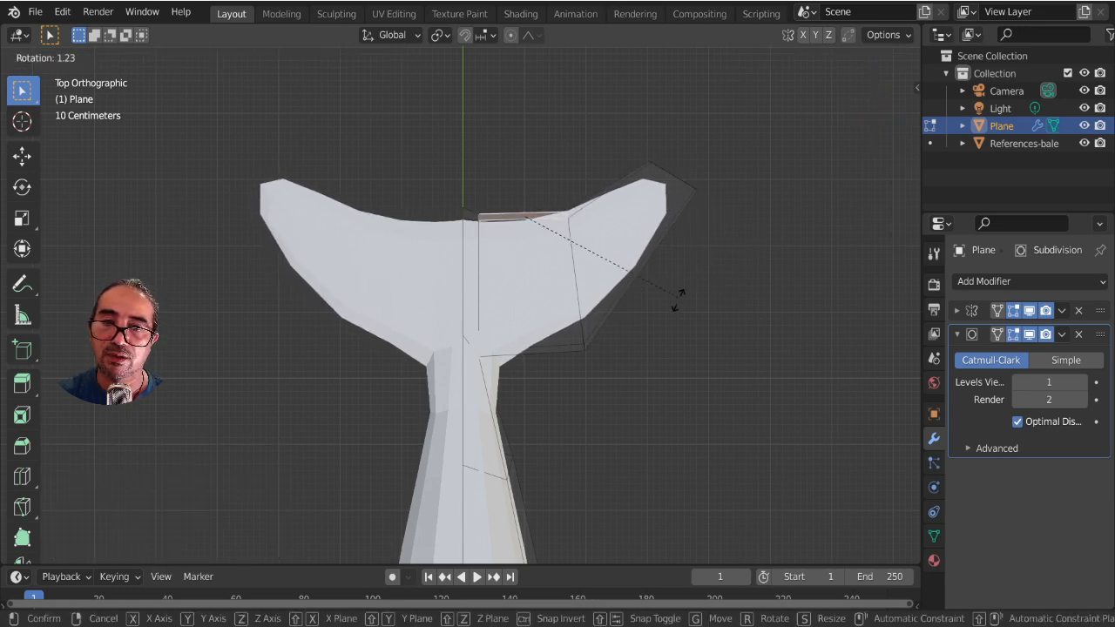
{"action": "left_click", "coordinate": [659, 373]}
{"action": "key", "text": "g"}
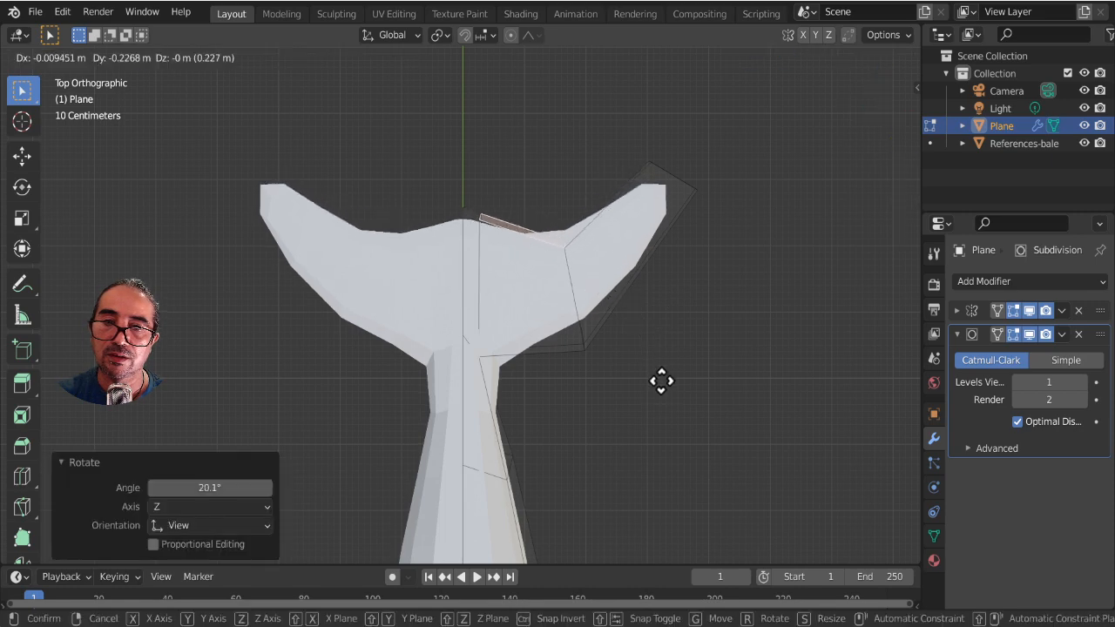
{"action": "left_click", "coordinate": [664, 384]}
{"action": "key", "text": "r"}
{"action": "left_click", "coordinate": [654, 376]}
{"action": "key", "text": "g"}
{"action": "left_click", "coordinate": [657, 365]}
Step: Rotate the fluke's tip face -11.4° from above and move it about -0.52 m in X and -0.54 m in Y
{"action": "middle_click_drag", "start_coordinate": [682, 177], "coordinate": [517, 375]}
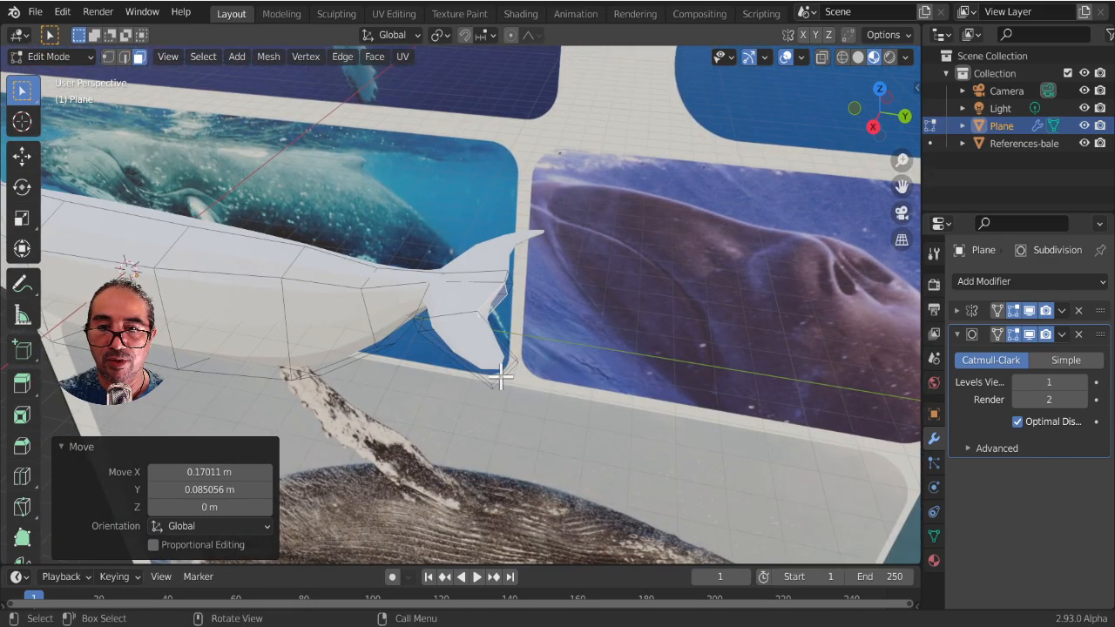
{"action": "left_click", "coordinate": [502, 377]}
{"action": "scroll", "coordinate": [557, 423], "scroll_direction": "up", "scroll_amount": 4}
{"action": "middle_click_drag", "start_coordinate": [625, 458], "coordinate": [610, 426]}
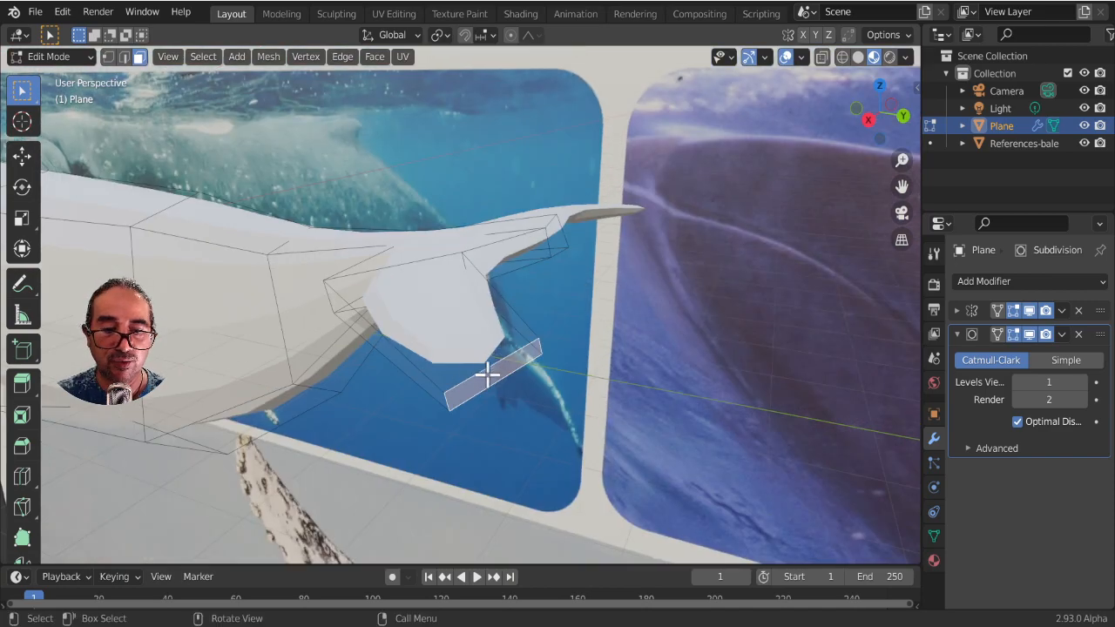
{"action": "key", "text": "KP_7"}
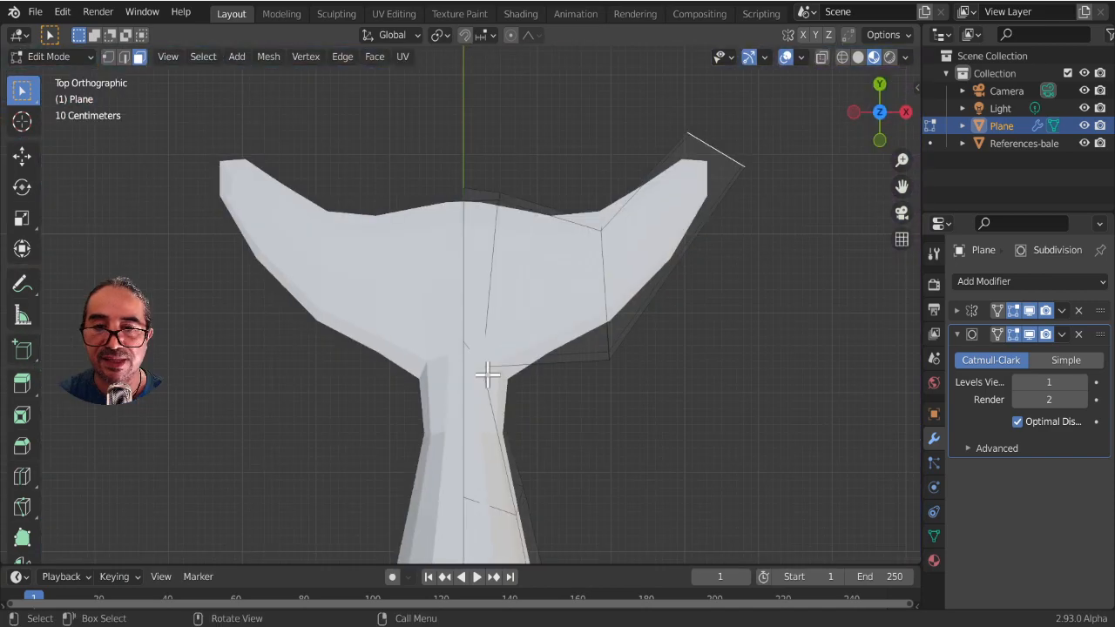
{"action": "scroll", "coordinate": [610, 392], "scroll_direction": "down", "scroll_amount": 3}
{"action": "key", "text": "r"}
{"action": "left_click", "coordinate": [698, 309]}
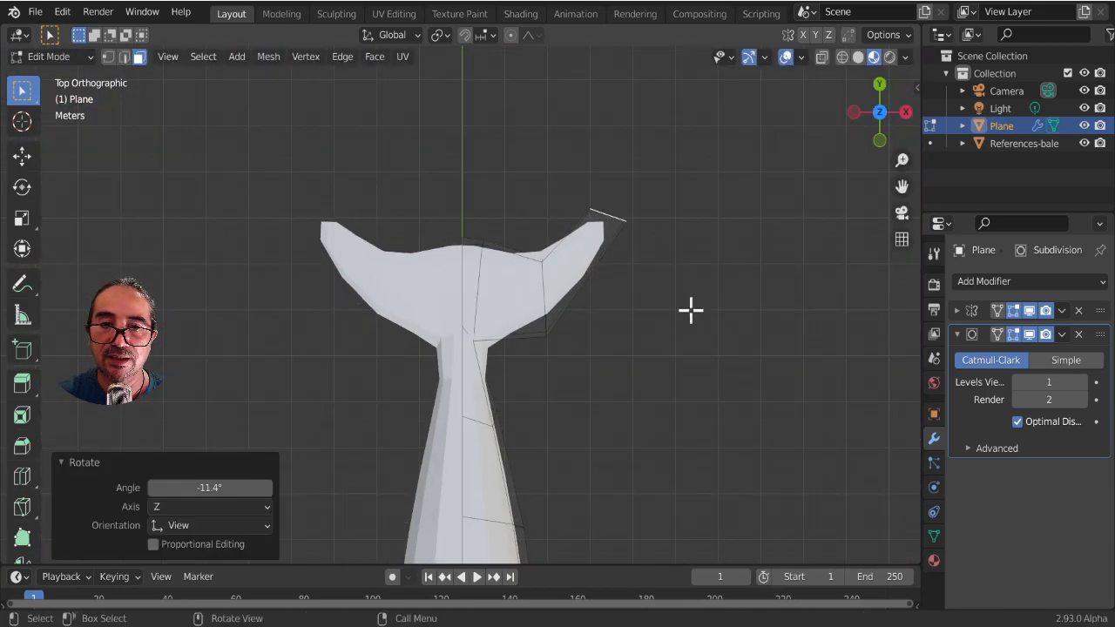
{"action": "key", "text": "g"}
{"action": "left_click", "coordinate": [666, 336]}
Step: Extrude the fluke's tip face backward, scale it down and move it in line with the fluke's curve
{"action": "key", "text": "e"}
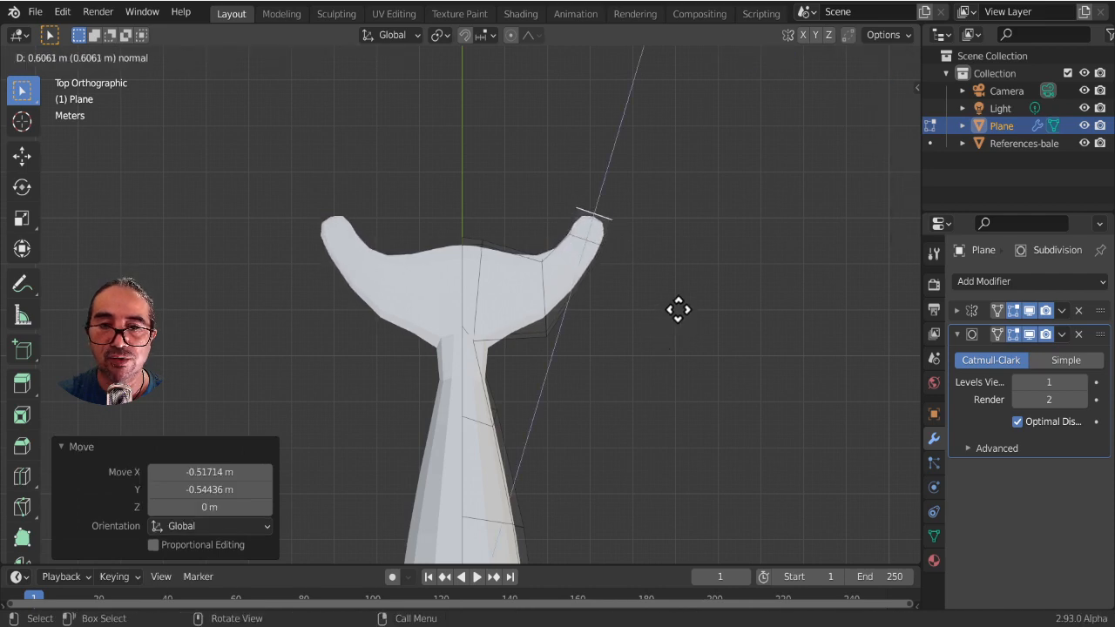
{"action": "left_click", "coordinate": [701, 316]}
{"action": "key", "text": "s"}
{"action": "left_click", "coordinate": [653, 285]}
{"action": "key", "text": "g"}
{"action": "left_click", "coordinate": [636, 270]}
Step: Rotate the new tip face, scale it to 0.595 and move it about 0.30 m in X and 0.01 m in Y
{"action": "key", "text": "r"}
{"action": "left_click", "coordinate": [674, 253]}
{"action": "key", "text": "s"}
{"action": "left_click", "coordinate": [630, 282]}
{"action": "key", "text": "g"}
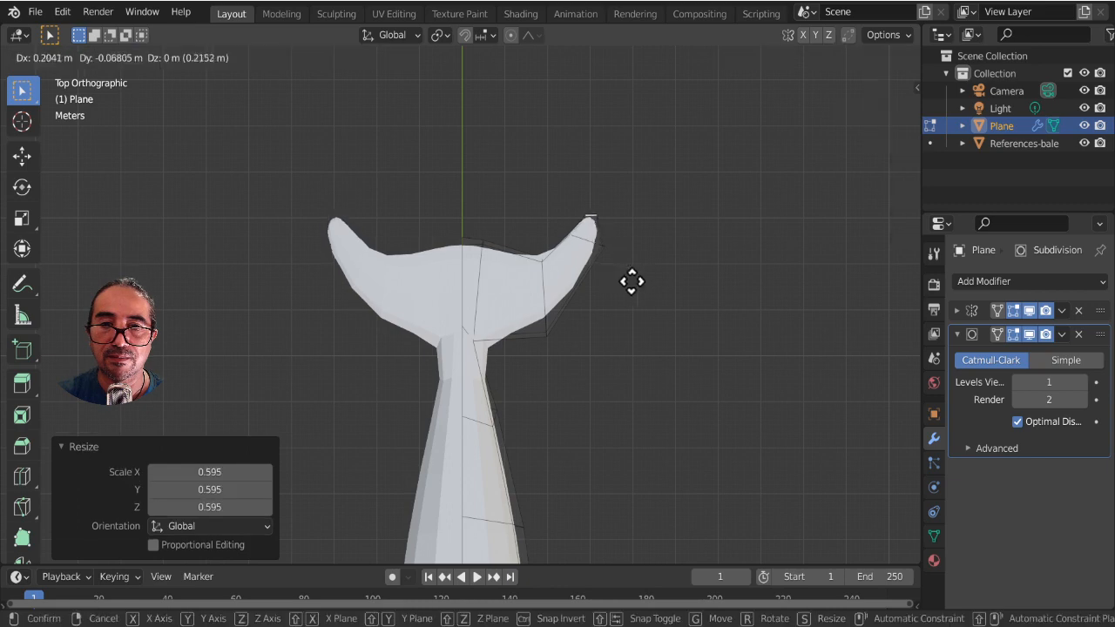
{"action": "left_click", "coordinate": [633, 278]}
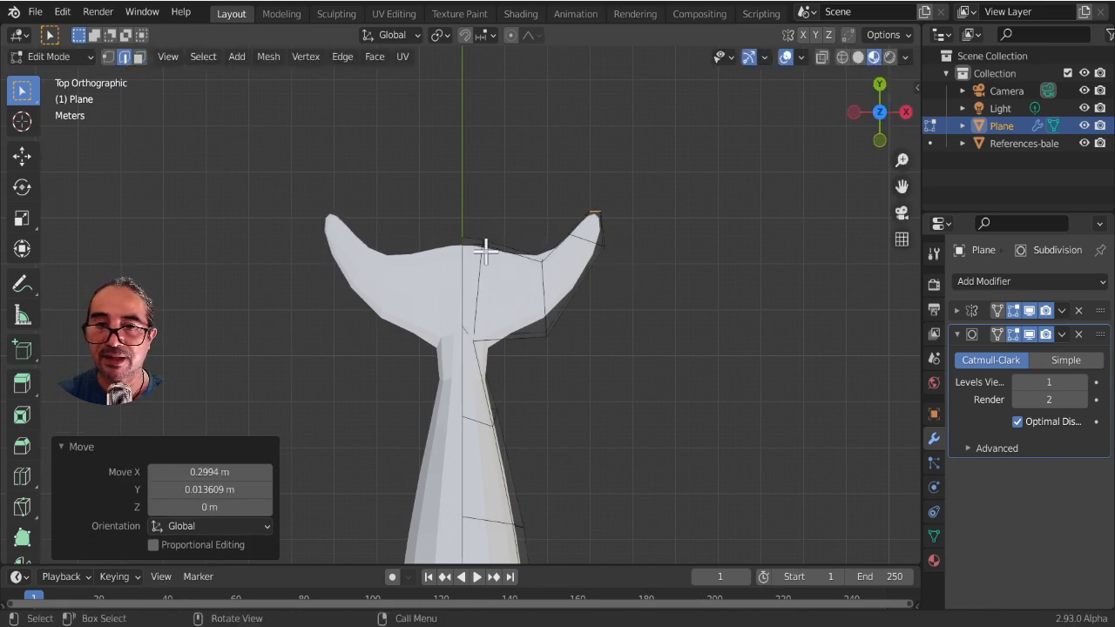
Step: Adjust the fluke's trailing edge by rotating its edge -11.1° and moving it -0.068 m along Y
{"action": "key", "text": "r"}
{"action": "left_click", "coordinate": [707, 371]}
{"action": "left_click", "coordinate": [551, 261]}
{"action": "key", "text": "r"}
{"action": "left_click", "coordinate": [723, 327]}
{"action": "key", "text": "g"}
{"action": "key", "text": "y"}
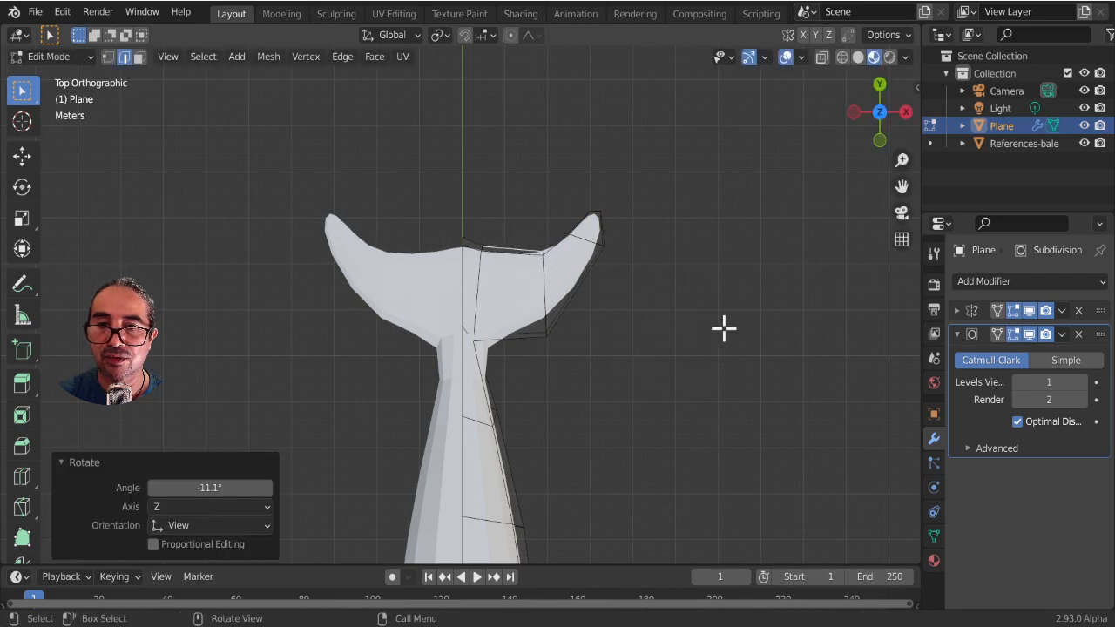
{"action": "left_click", "coordinate": [676, 318]}
Step: Compare the reference photo of the raised tail with the model's trailing edge at the centre line, checking the notch between the flukes
{"action": "scroll", "coordinate": [685, 423], "scroll_direction": "down", "scroll_amount": 4}
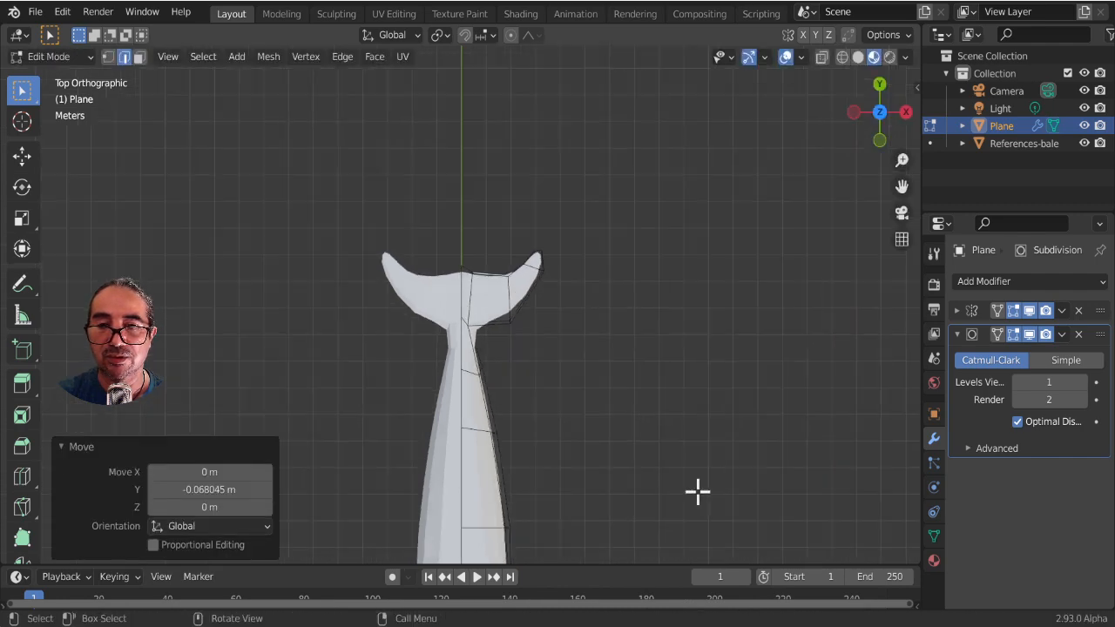
{"action": "middle_click_drag", "start_coordinate": [704, 475], "coordinate": [514, 338]}
{"action": "middle_click_drag", "start_coordinate": [772, 500], "coordinate": [706, 339], "text": "shift"}
{"action": "scroll", "coordinate": [679, 357], "scroll_direction": "up", "scroll_amount": 3}
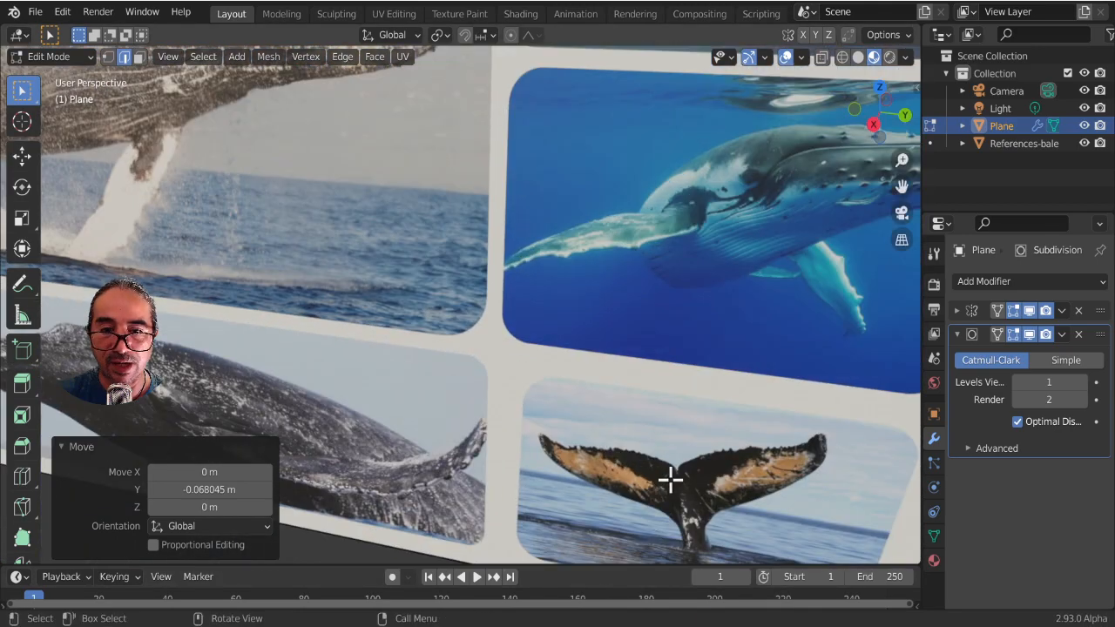
{"action": "middle_click_drag", "start_coordinate": [453, 367], "coordinate": [587, 530], "text": "shift"}
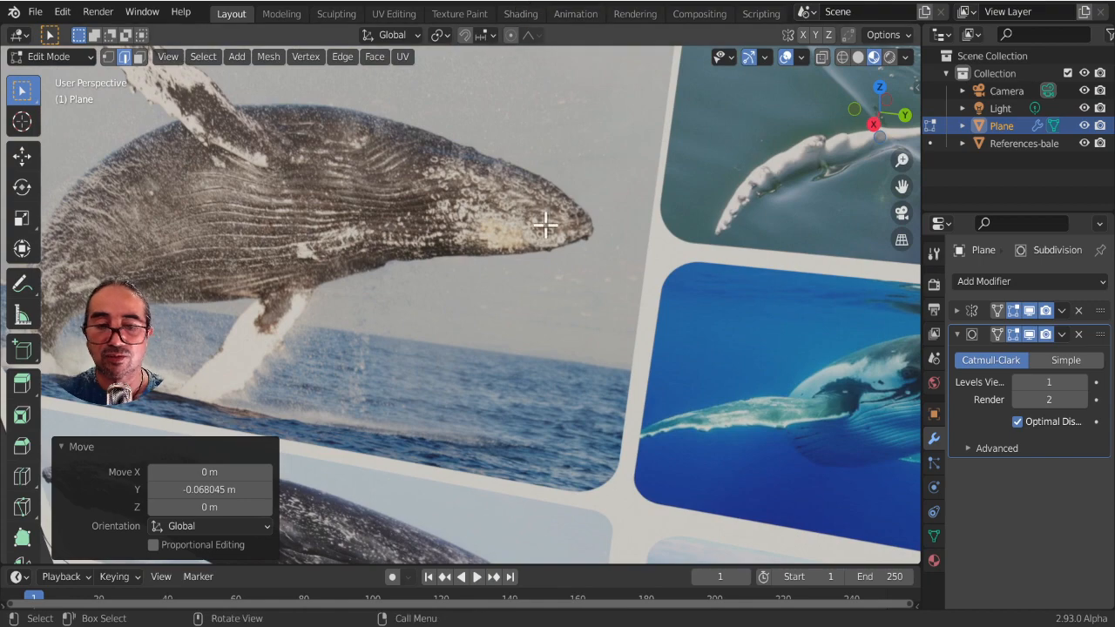
{"action": "key", "text": "KP_7"}
{"action": "scroll", "coordinate": [566, 270], "scroll_direction": "down", "scroll_amount": 8}
{"action": "scroll", "coordinate": [428, 448], "scroll_direction": "up", "scroll_amount": 6}
{"action": "middle_click_drag", "start_coordinate": [428, 455], "coordinate": [672, 192], "text": "shift"}
{"action": "scroll", "coordinate": [650, 250], "scroll_direction": "up", "scroll_amount": 5}
{"action": "middle_click_drag", "start_coordinate": [650, 249], "coordinate": [441, 360], "text": "shift"}
{"action": "scroll", "coordinate": [545, 337], "scroll_direction": "up", "scroll_amount": 3}
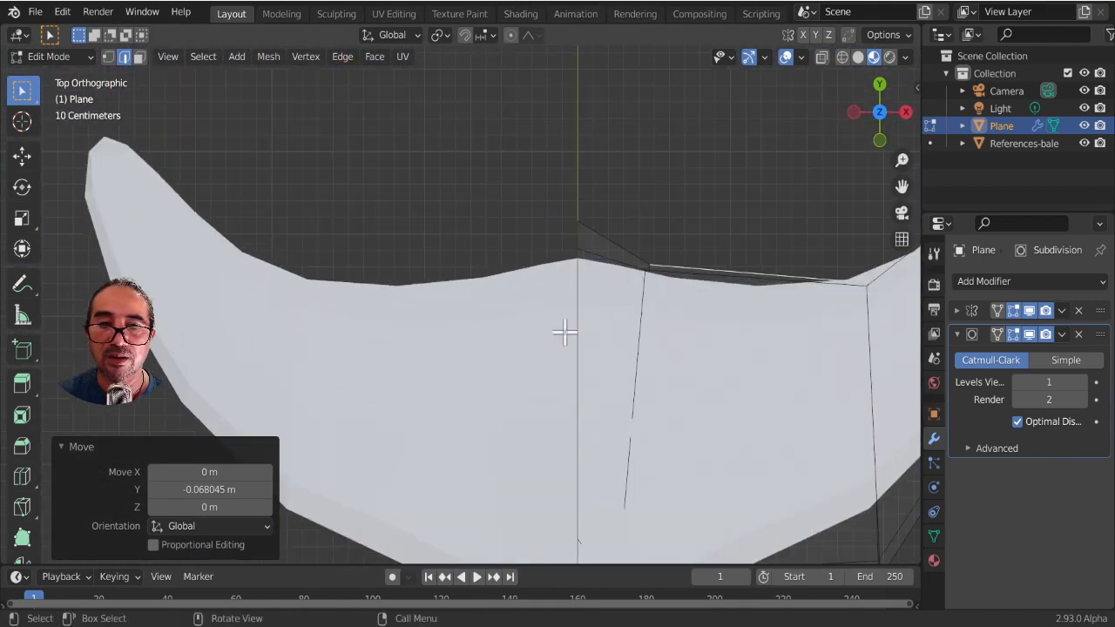
Step: Rotate the trailing-edge face at the centre line -63.4° and move it forward to start the notch between the flukes
{"action": "left_click", "coordinate": [139, 57]}
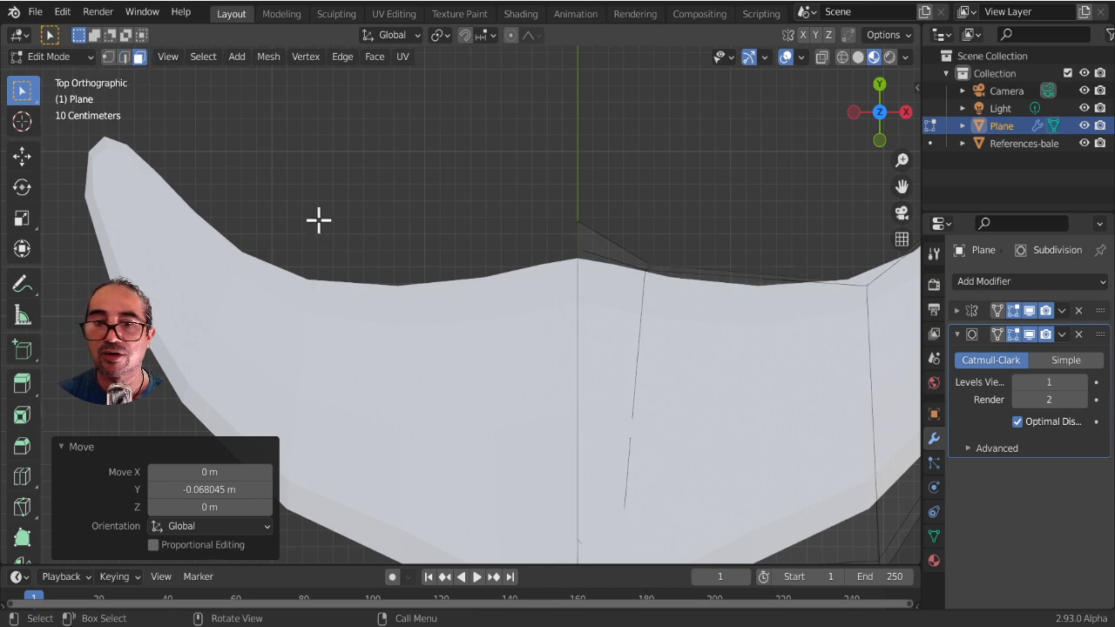
{"action": "left_click", "coordinate": [580, 232]}
{"action": "middle_click_drag", "start_coordinate": [580, 232], "coordinate": [535, 378]}
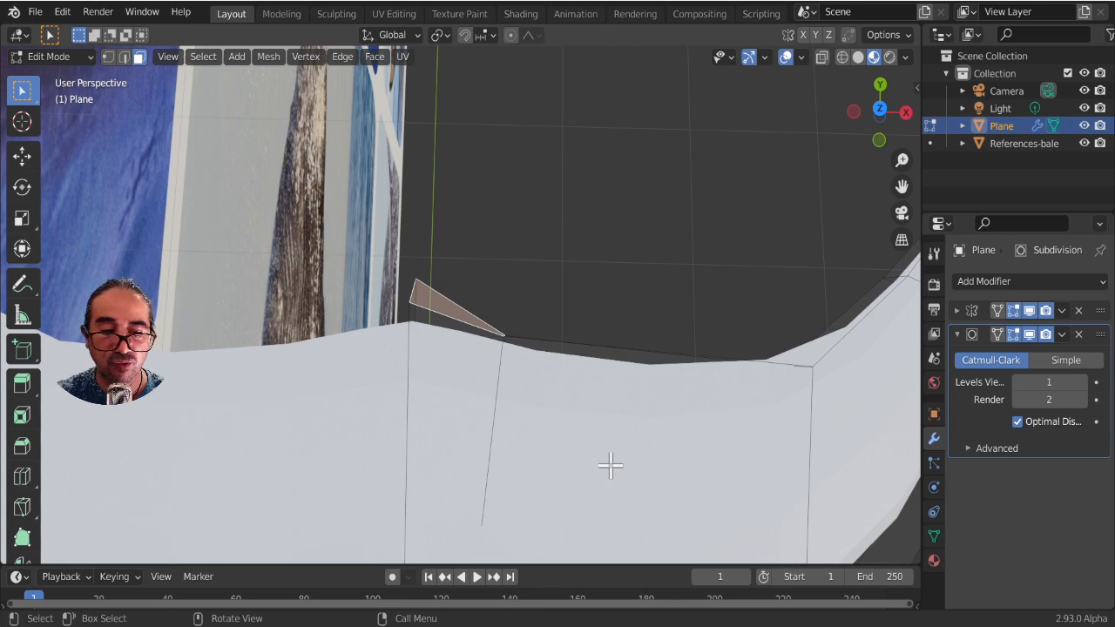
{"action": "key", "text": "KP_7"}
{"action": "key", "text": "r"}
{"action": "left_click", "coordinate": [618, 281]}
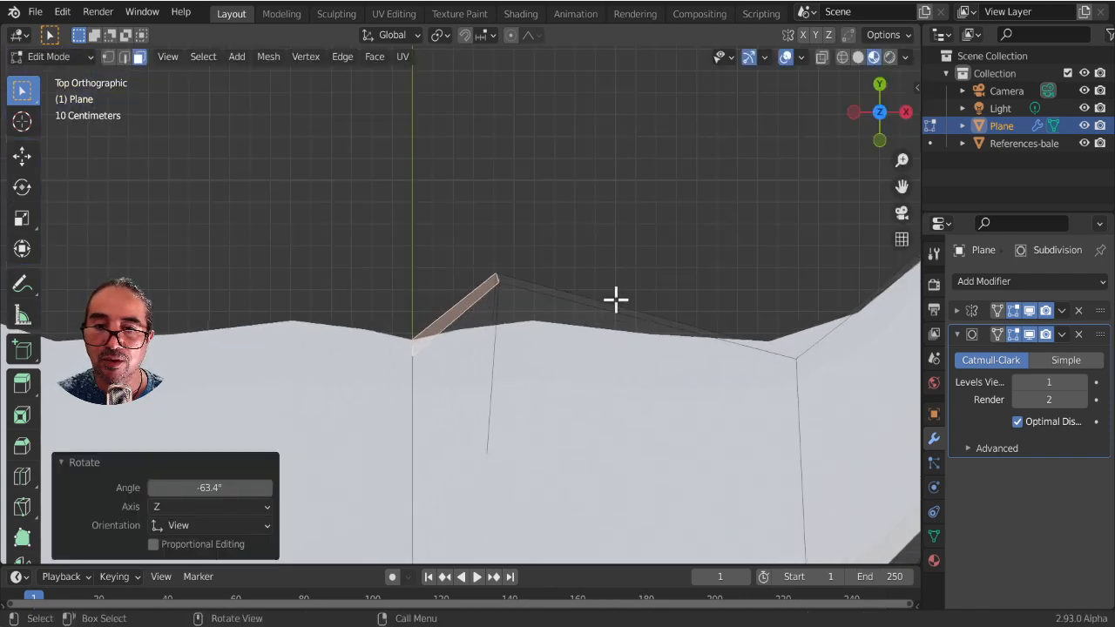
{"action": "key", "text": "g"}
{"action": "left_click", "coordinate": [585, 451]}
Step: Rotate the neighbouring trailing-edge face 19.5°, then move the edge beside the notch about 0.24 m in X and 0.43 m in Y
{"action": "key", "text": "r"}
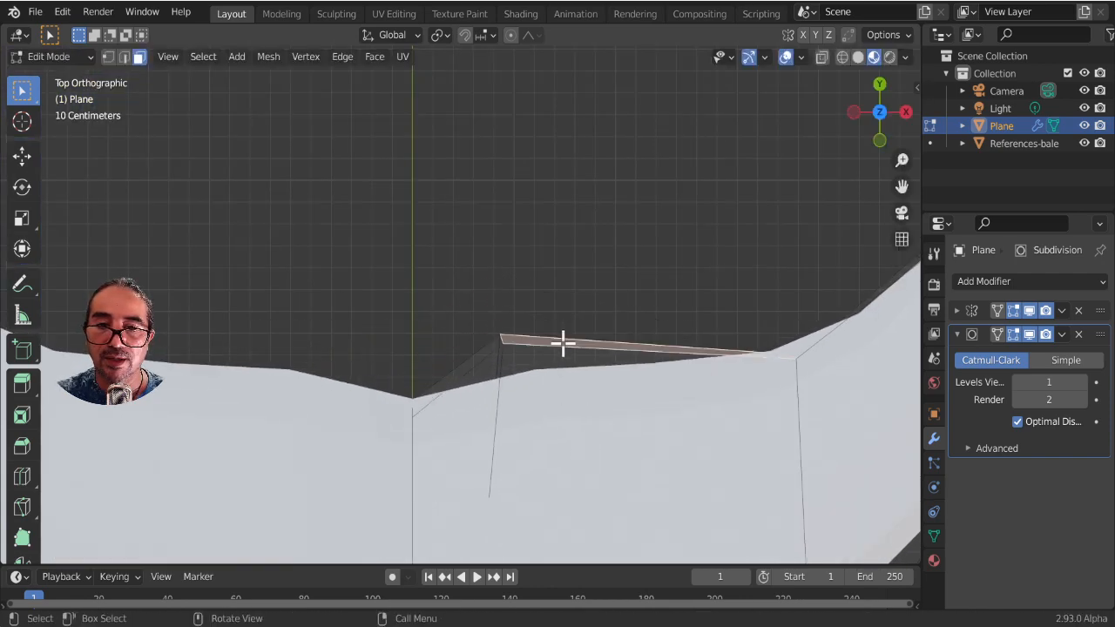
{"action": "left_click", "coordinate": [845, 473]}
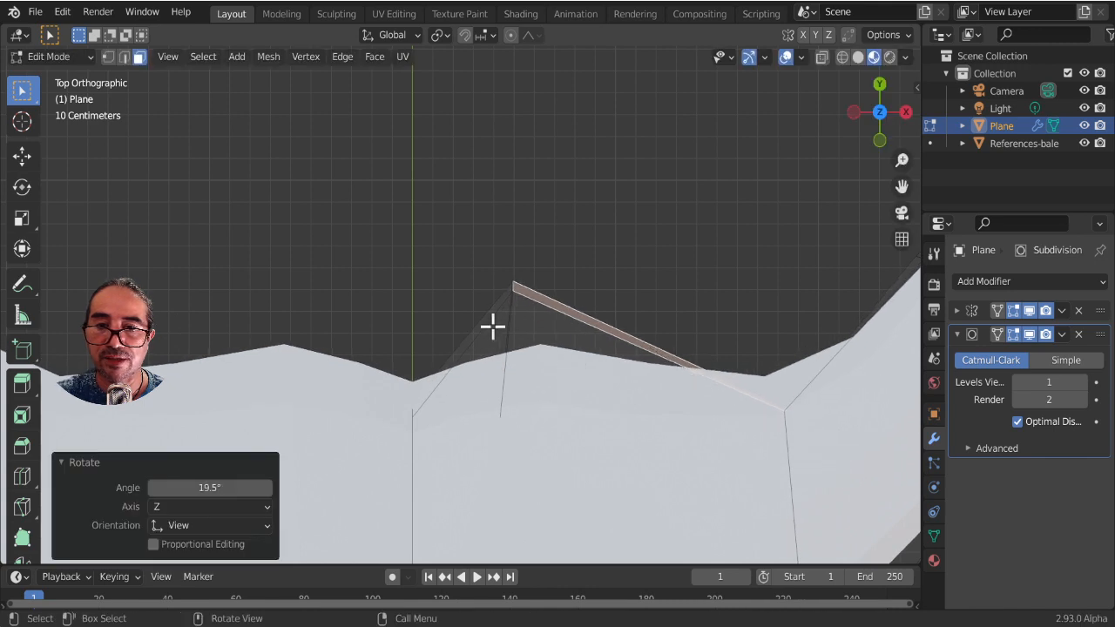
{"action": "left_click", "coordinate": [124, 56]}
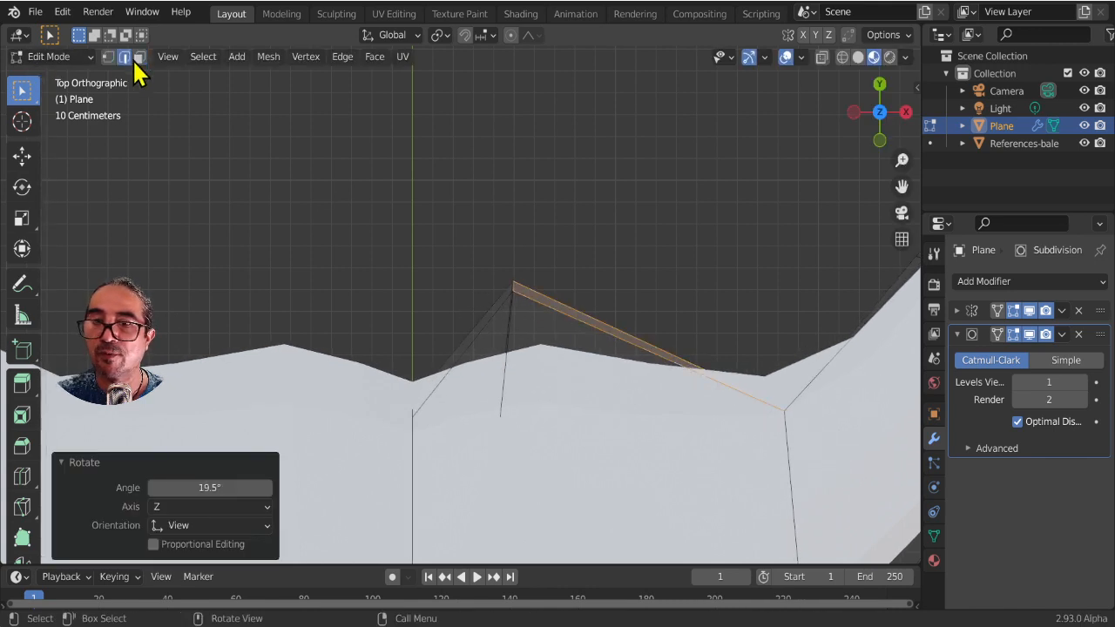
{"action": "left_click", "coordinate": [513, 290]}
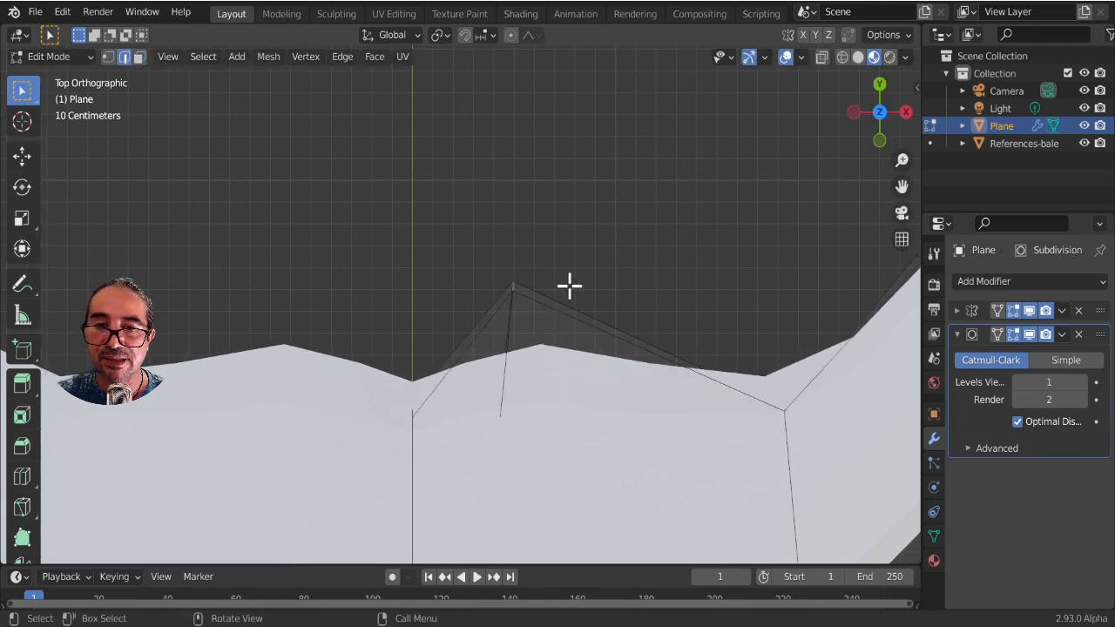
{"action": "key", "text": "g"}
{"action": "left_click", "coordinate": [617, 183]}
{"action": "scroll", "coordinate": [574, 353], "scroll_direction": "down", "scroll_amount": 2}
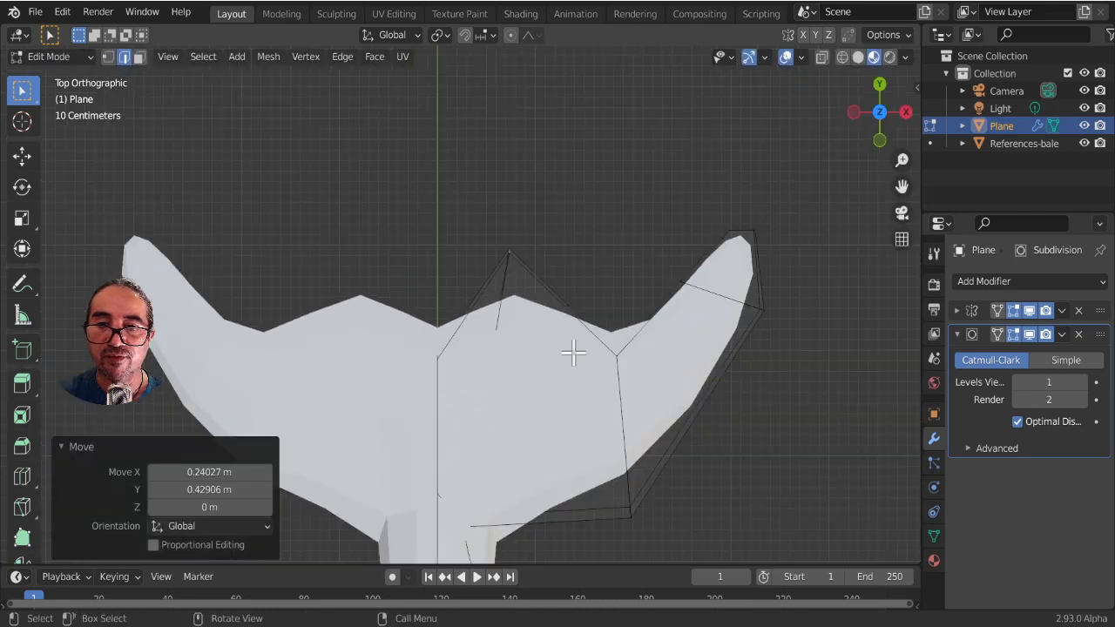
Step: Deepen the central notch by moving its face about -0.19 m X and -0.74 m Y, rotating it, and shifting it -0.12 m X and 0.07 m Y
{"action": "left_click", "coordinate": [441, 331]}
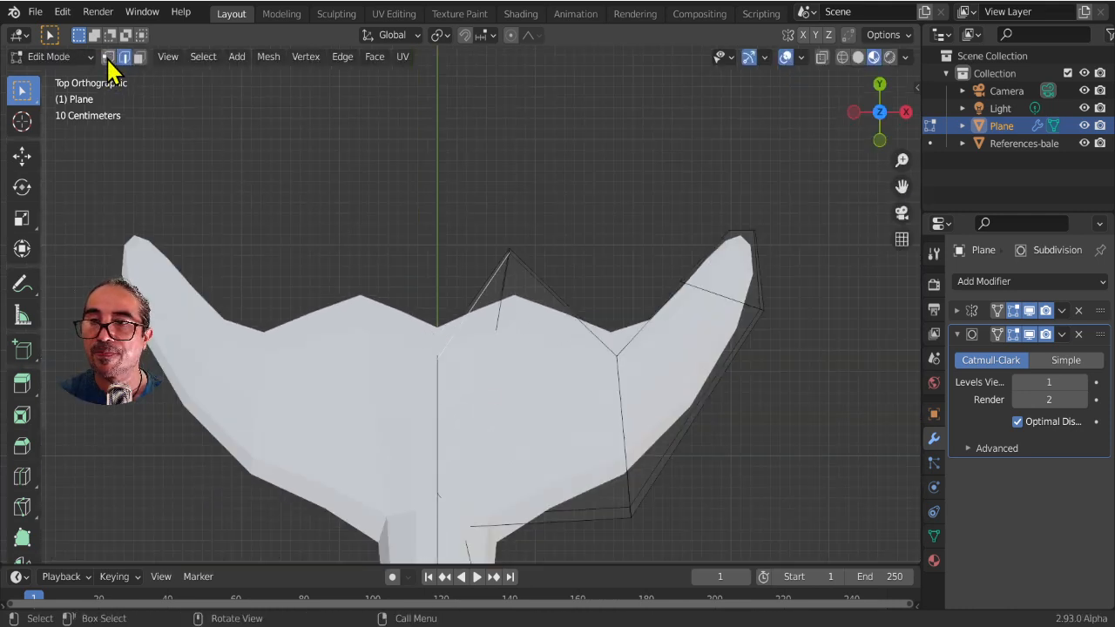
{"action": "left_click", "coordinate": [454, 322]}
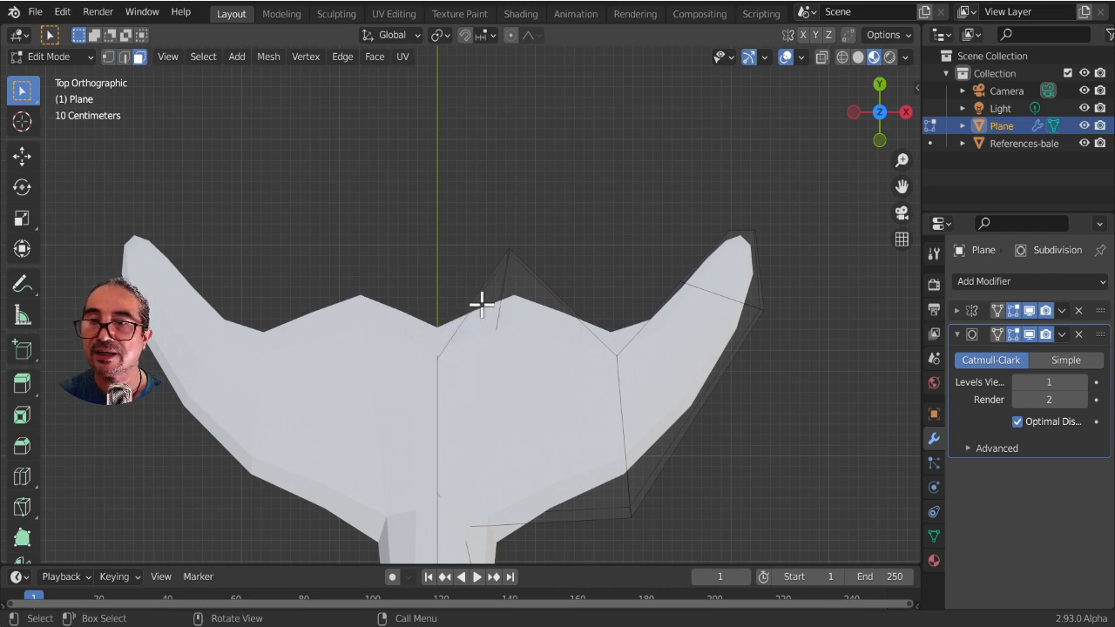
{"action": "middle_click_drag", "start_coordinate": [480, 305], "coordinate": [505, 343]}
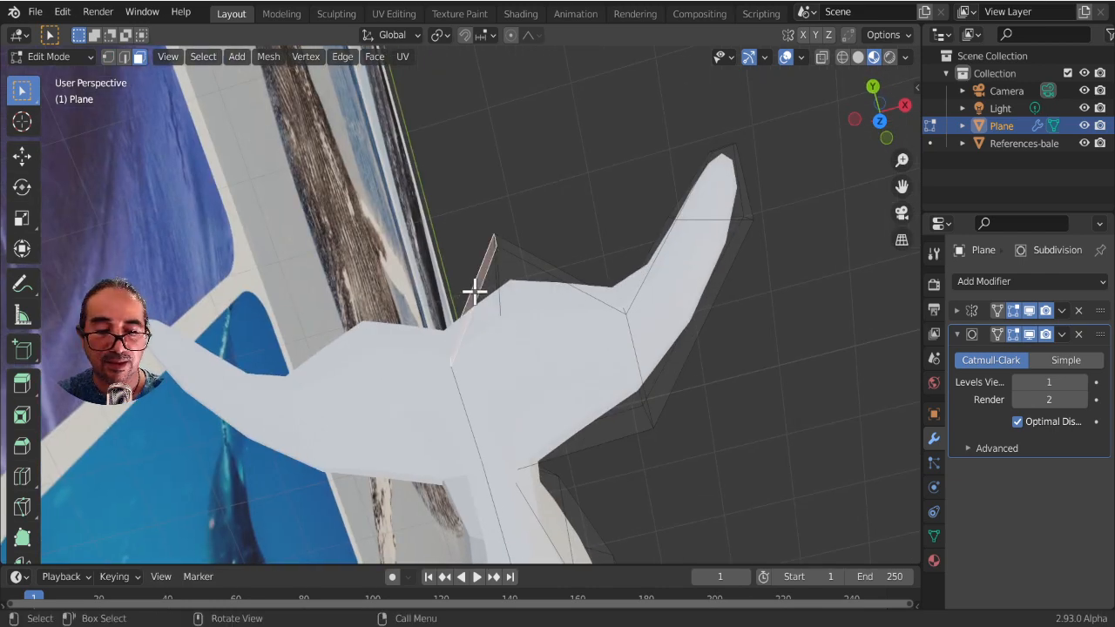
{"action": "key", "text": "KP_7"}
{"action": "key", "text": "g"}
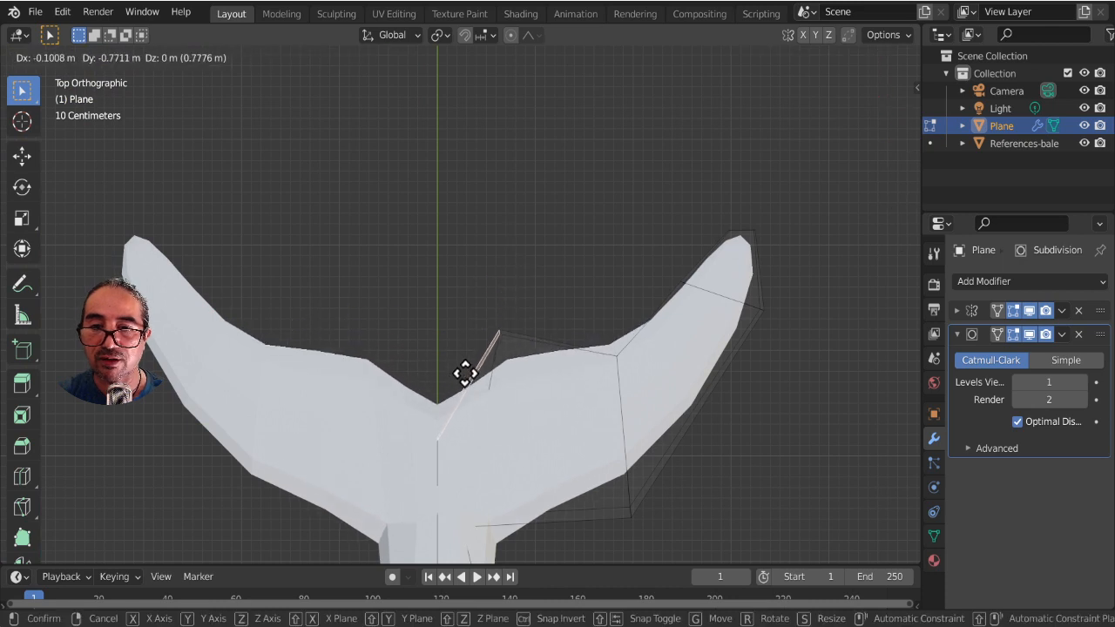
{"action": "left_click", "coordinate": [456, 370]}
{"action": "key", "text": "r"}
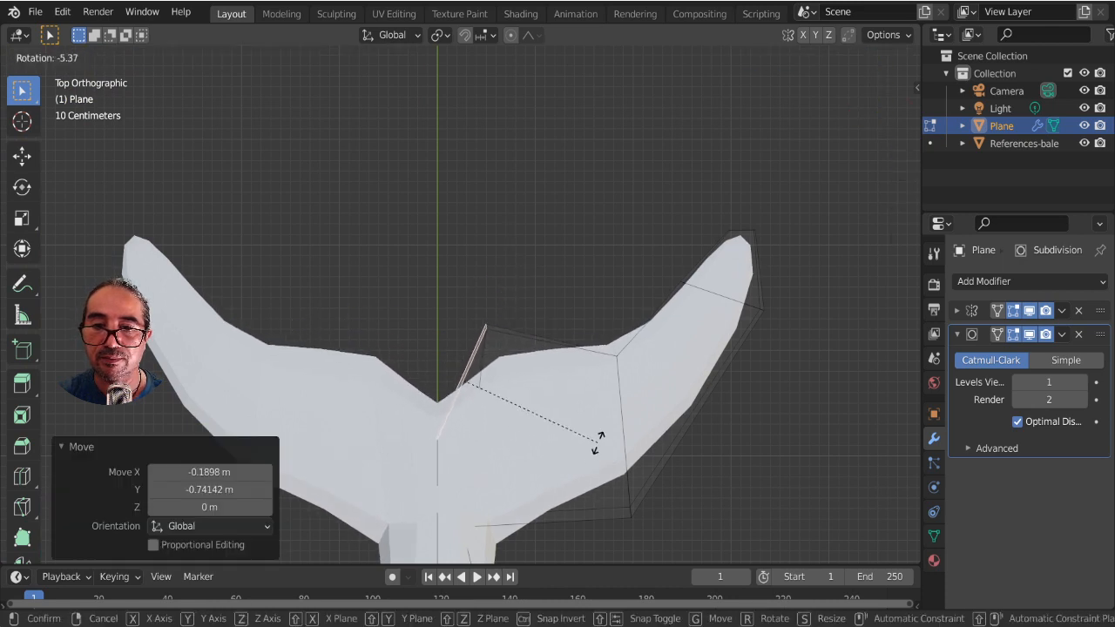
{"action": "left_click", "coordinate": [589, 440]}
{"action": "key", "text": "g"}
{"action": "left_click", "coordinate": [578, 435]}
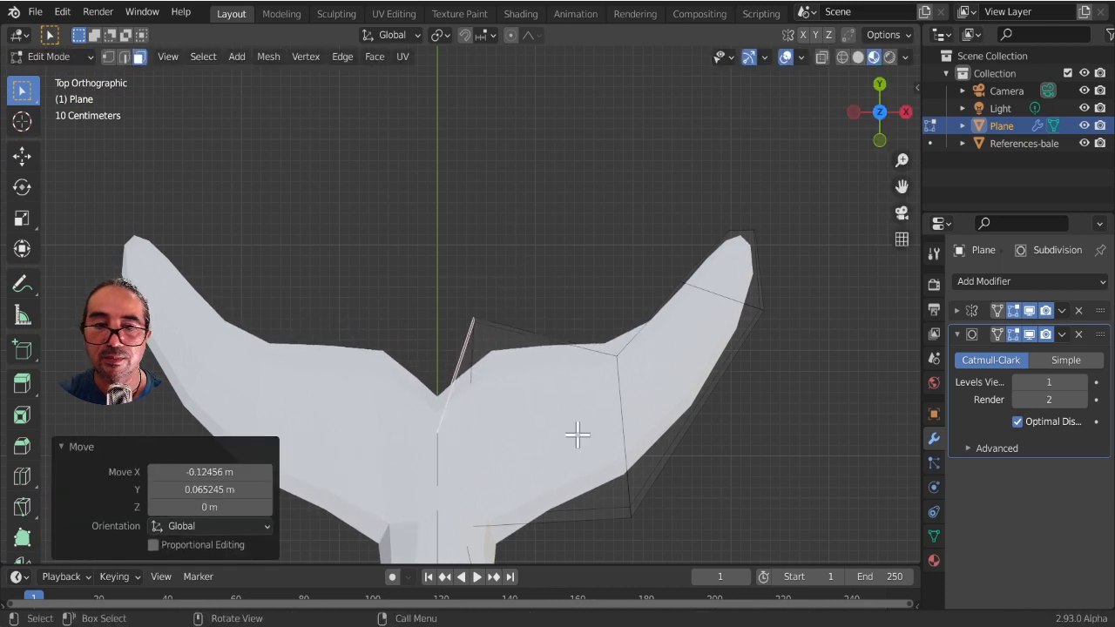
Step: Set the Subdivision viewport level to 2 and move the central notch face about -0.05 m in X and 0.02 m in Y
{"action": "left_click", "coordinate": [1082, 381]}
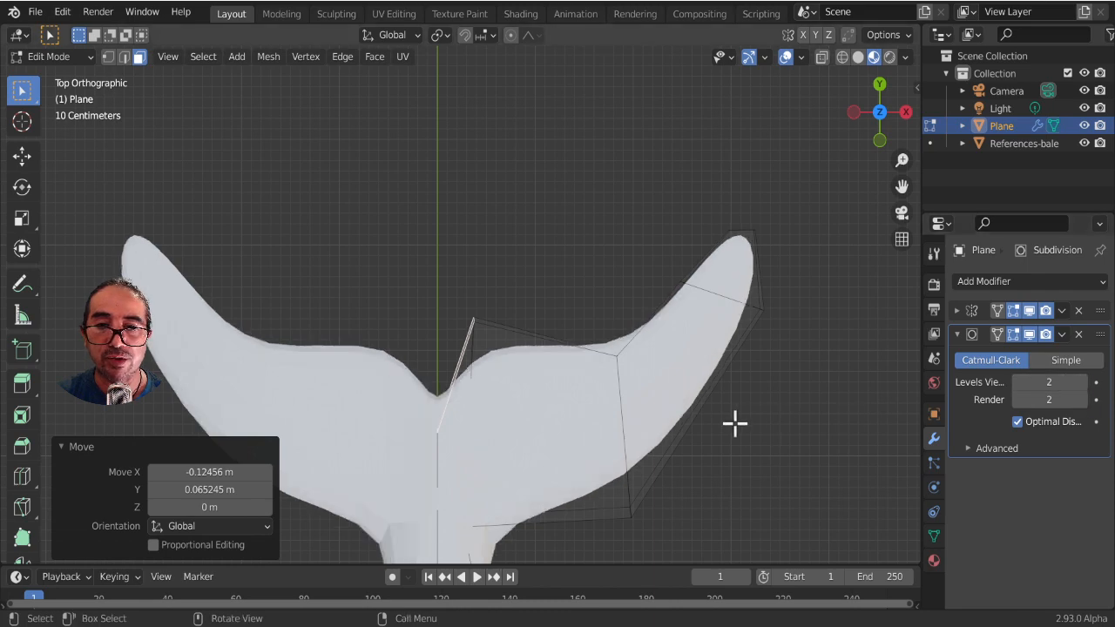
{"action": "scroll", "coordinate": [684, 435], "scroll_direction": "down", "scroll_amount": 3}
{"action": "scroll", "coordinate": [584, 449], "scroll_direction": "up", "scroll_amount": 6}
{"action": "key", "text": "g"}
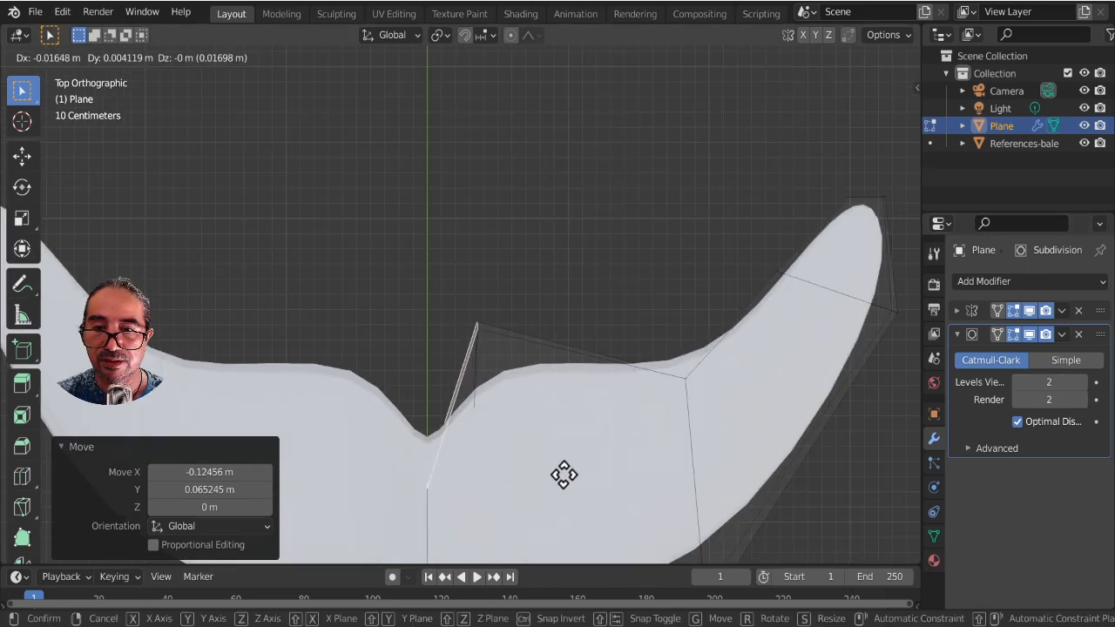
{"action": "left_click", "coordinate": [576, 423]}
{"action": "scroll", "coordinate": [676, 361], "scroll_direction": "down", "scroll_amount": 2}
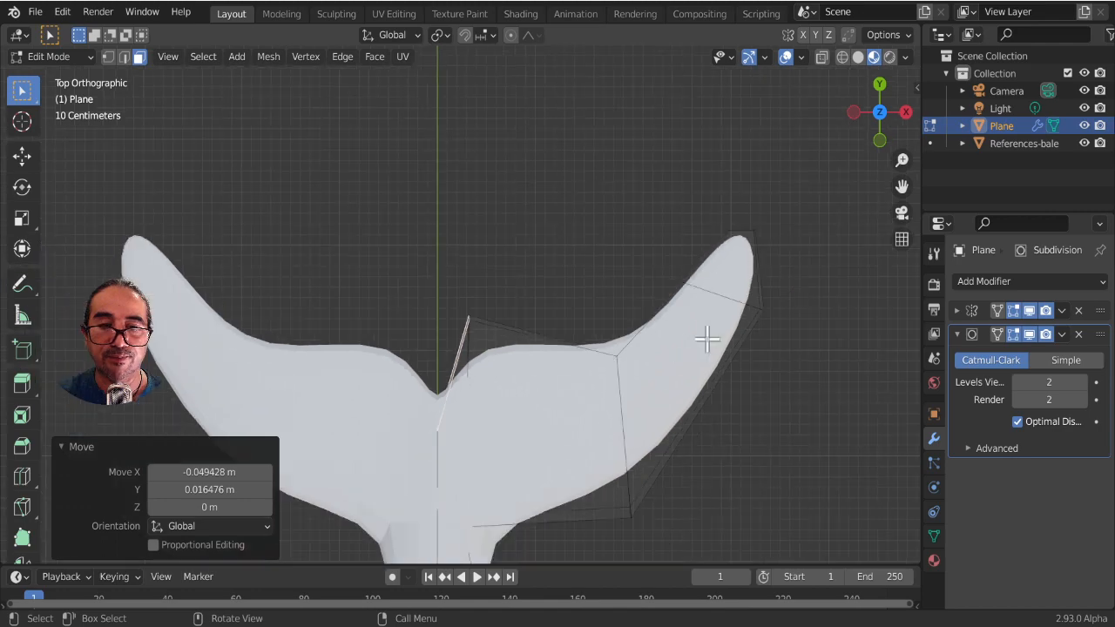
Step: Move the notch face between the flukes about 0.29 m along the Y axis
{"action": "middle_click_drag", "start_coordinate": [660, 258], "coordinate": [399, 421]}
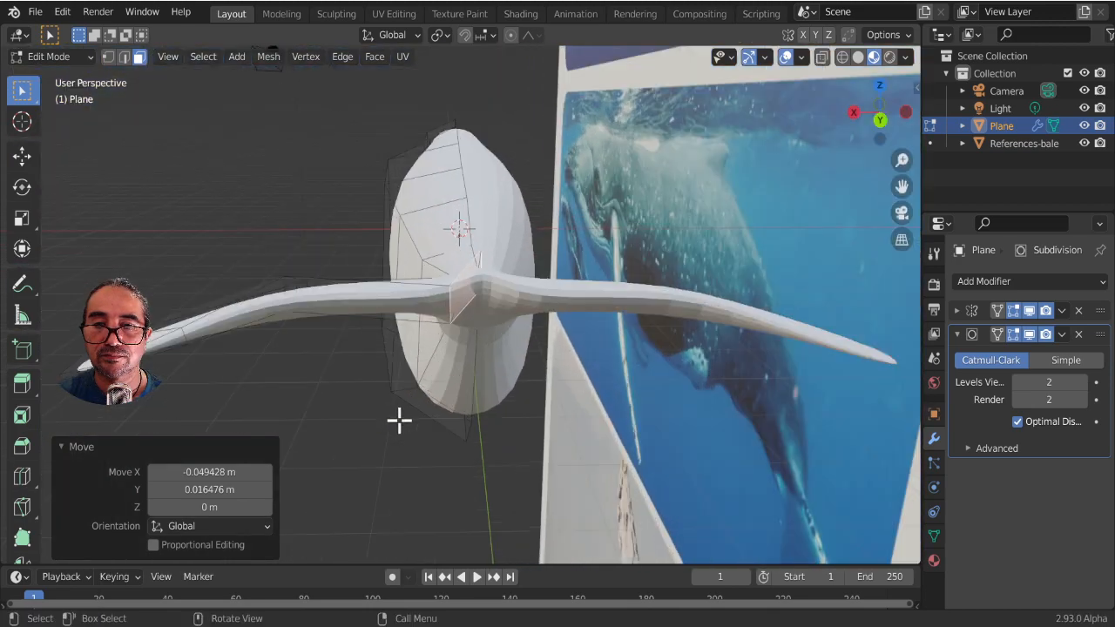
{"action": "middle_click_drag", "start_coordinate": [399, 303], "coordinate": [563, 416]}
{"action": "key", "text": "g"}
{"action": "key", "text": "y"}
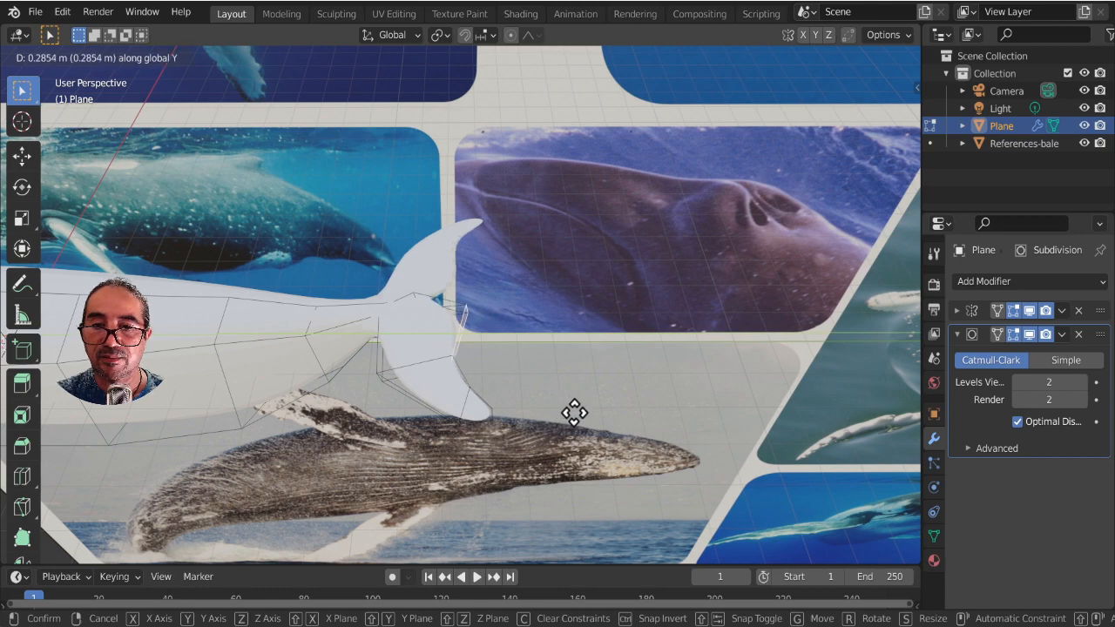
{"action": "left_click", "coordinate": [575, 412]}
Step: Examine the whole whale in object mode and compare its body and tail proportions with the reference photos
{"action": "key", "text": "Tab"}
{"action": "middle_click_drag", "start_coordinate": [488, 456], "coordinate": [456, 391]}
{"action": "scroll", "coordinate": [542, 398], "scroll_direction": "up", "scroll_amount": 6}
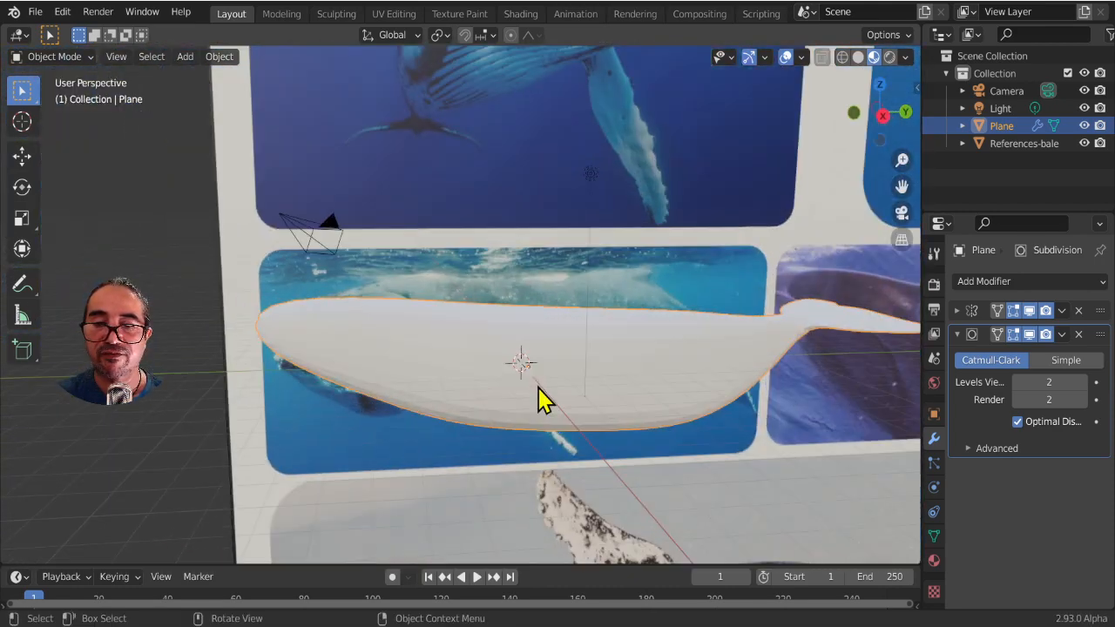
{"action": "key", "text": "Tab"}
{"action": "scroll", "coordinate": [627, 475], "scroll_direction": "down", "scroll_amount": 6}
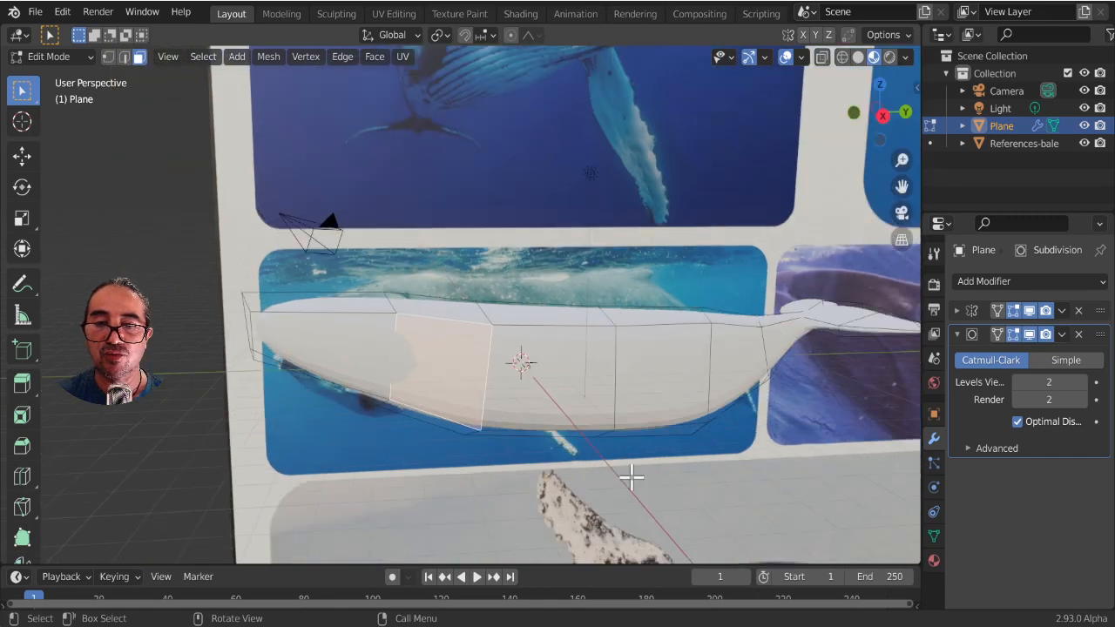
{"action": "key", "text": "Tab"}
{"action": "scroll", "coordinate": [622, 406], "scroll_direction": "down", "scroll_amount": 3}
{"action": "middle_click_drag", "start_coordinate": [623, 406], "coordinate": [608, 466]}
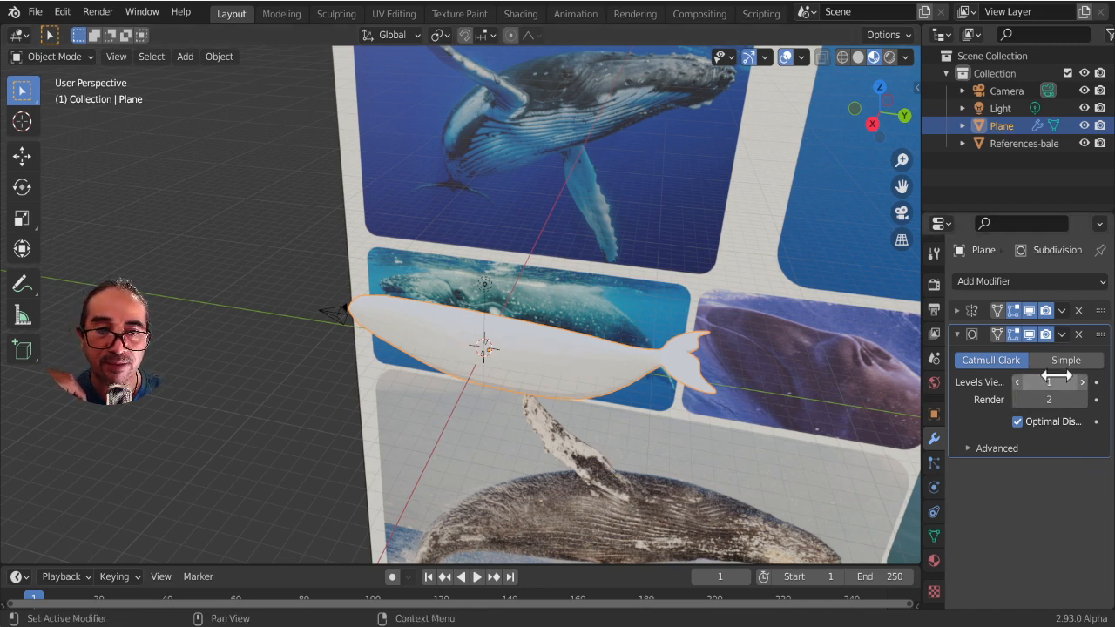
Step: Set the Subdivision viewport level to 1, apply the modifier, and open the denser whale mesh for editing
{"action": "left_click_drag", "start_coordinate": [922, 383], "coordinate": [822, 381]}
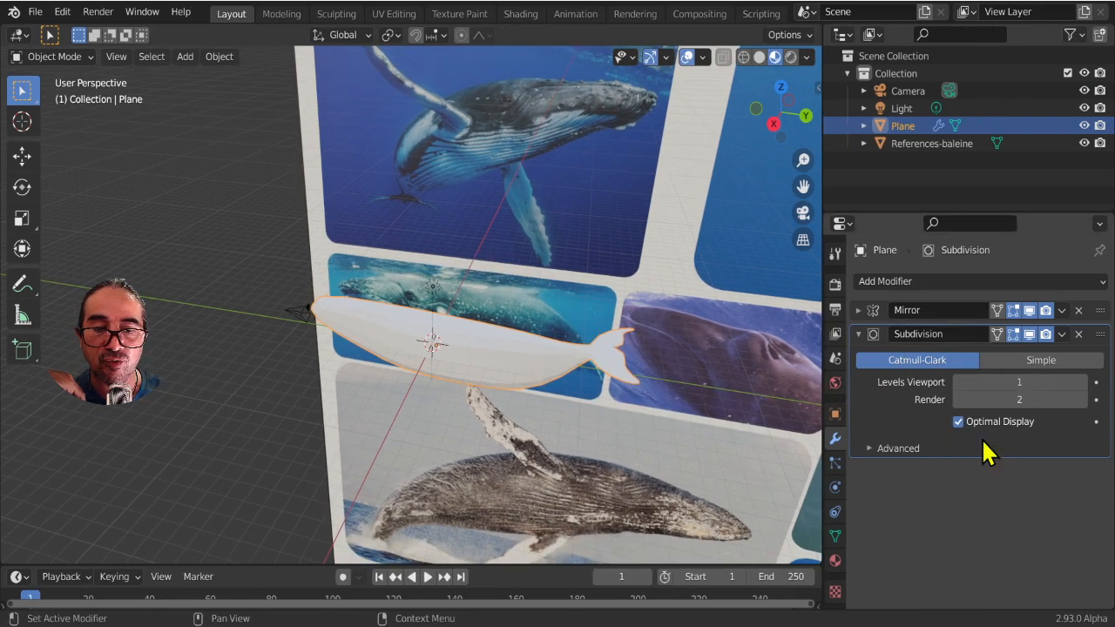
{"action": "middle_click_drag", "start_coordinate": [1002, 549], "coordinate": [1046, 438], "text": "ctrl"}
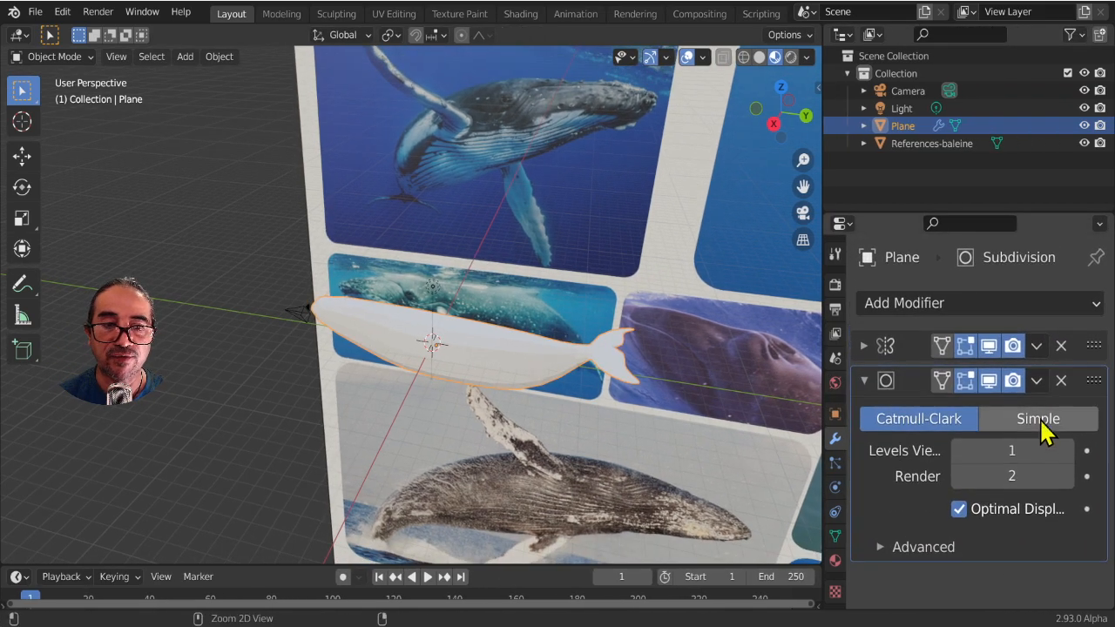
{"action": "left_click", "coordinate": [1037, 381]}
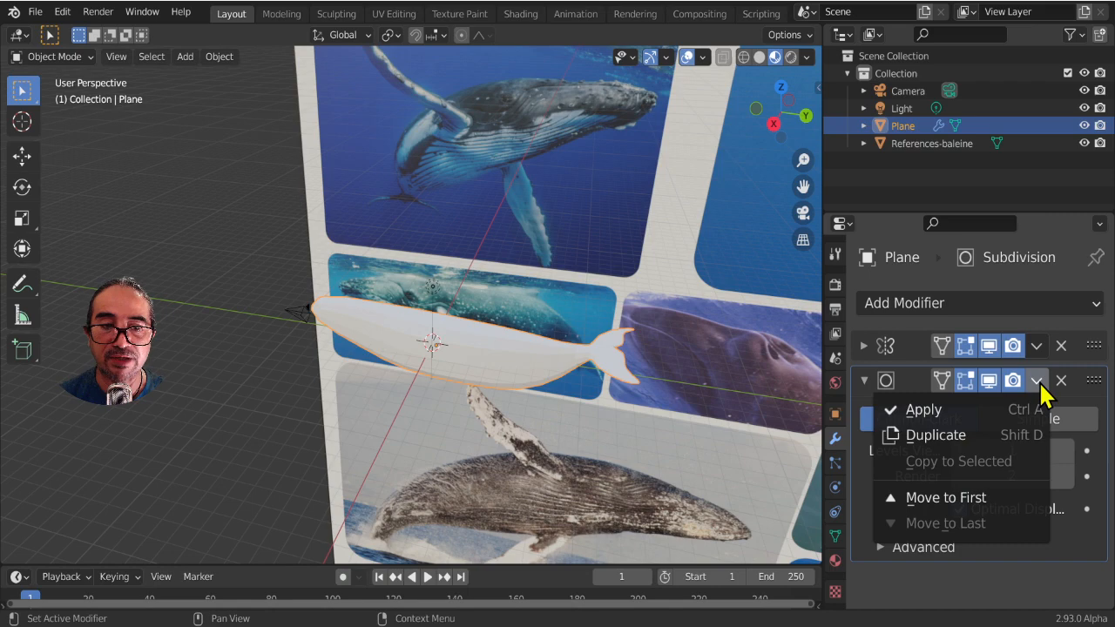
{"action": "left_click", "coordinate": [928, 409]}
{"action": "middle_click_drag", "start_coordinate": [593, 406], "coordinate": [435, 374]}
{"action": "scroll", "coordinate": [456, 436], "scroll_direction": "up", "scroll_amount": 6}
{"action": "middle_click_drag", "start_coordinate": [463, 463], "coordinate": [427, 403]}
{"action": "key", "text": "Tab"}
{"action": "scroll", "coordinate": [427, 403], "scroll_direction": "down", "scroll_amount": 2}
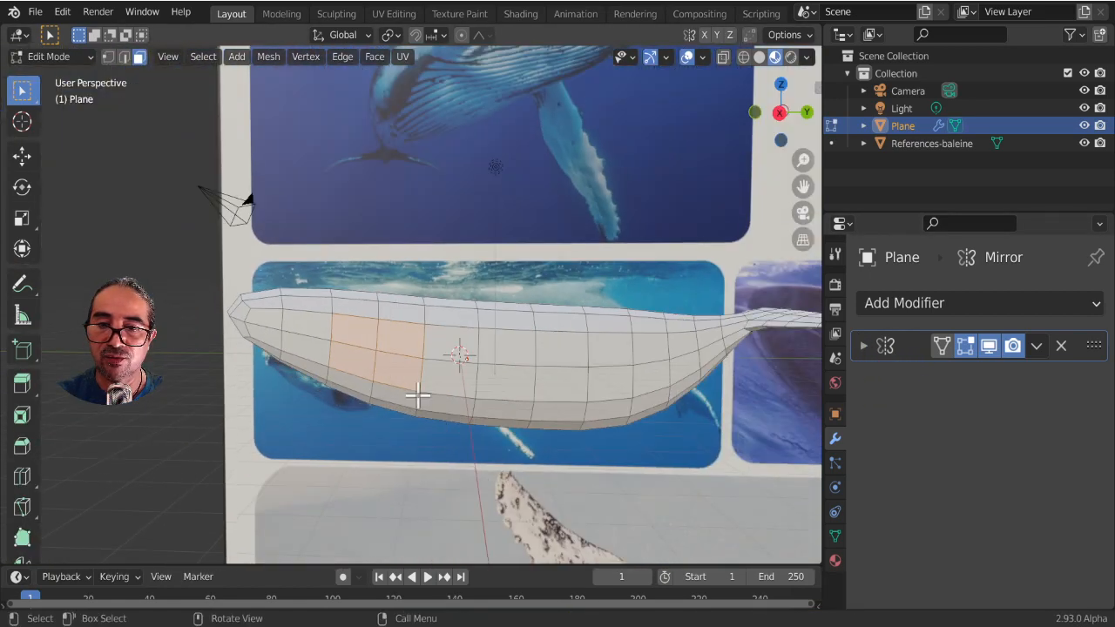
Step: Inspect the subdivided body mesh from the right side, in wireframe and in material preview, against the whale reference photo
{"action": "scroll", "coordinate": [471, 367], "scroll_direction": "down", "scroll_amount": 2}
{"action": "middle_click_drag", "start_coordinate": [515, 393], "coordinate": [555, 419]}
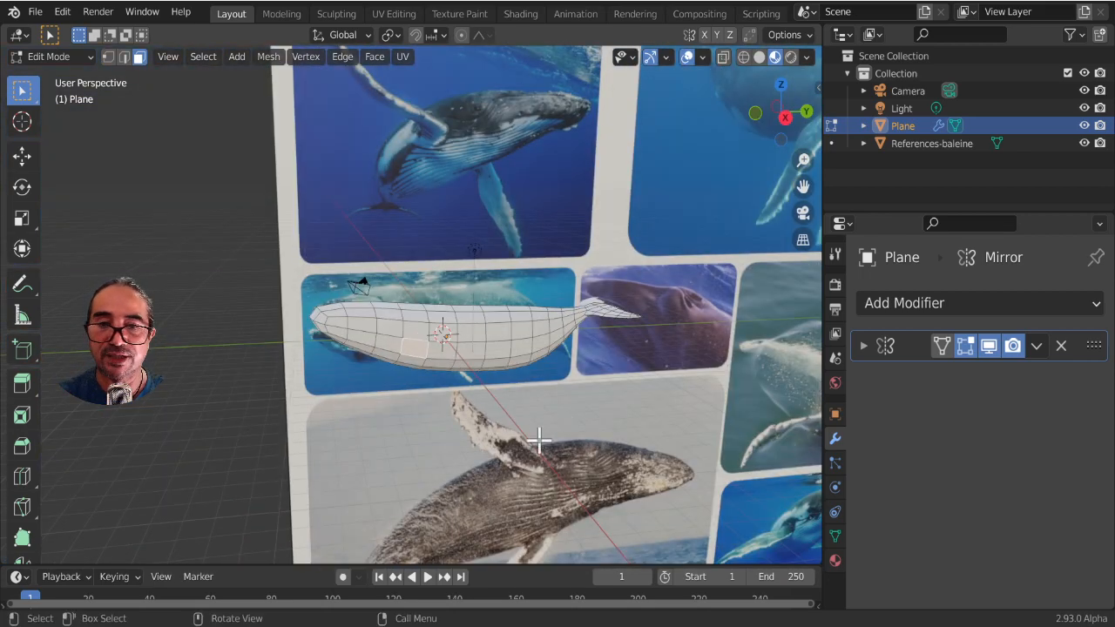
{"action": "scroll", "coordinate": [506, 432], "scroll_direction": "up", "scroll_amount": 3}
{"action": "middle_click_drag", "start_coordinate": [482, 426], "coordinate": [469, 446]}
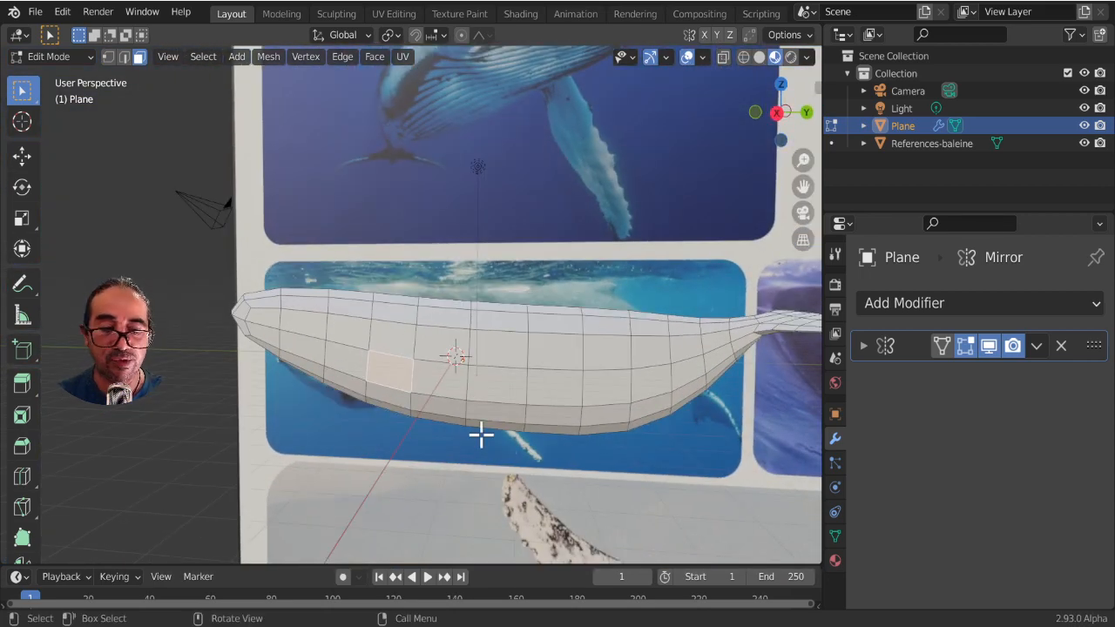
{"action": "key", "text": "KP_1"}
{"action": "key", "text": "KP_3"}
{"action": "scroll", "coordinate": [519, 448], "scroll_direction": "down", "scroll_amount": 3}
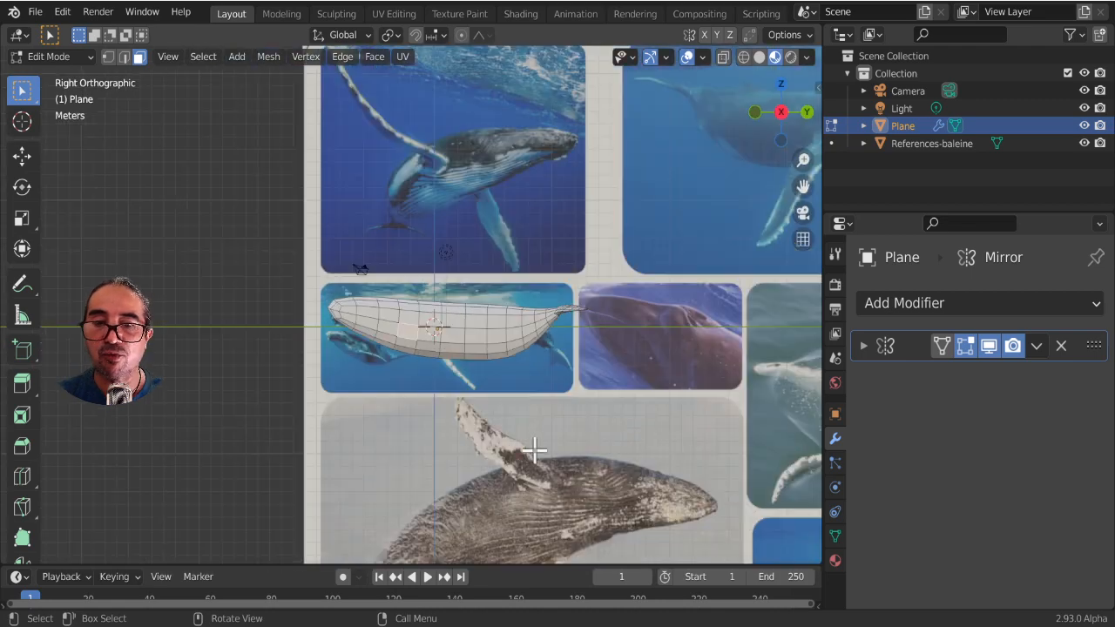
{"action": "scroll", "coordinate": [475, 421], "scroll_direction": "up", "scroll_amount": 3}
{"action": "scroll", "coordinate": [503, 375], "scroll_direction": "up", "scroll_amount": 2}
{"action": "left_click", "coordinate": [743, 57]}
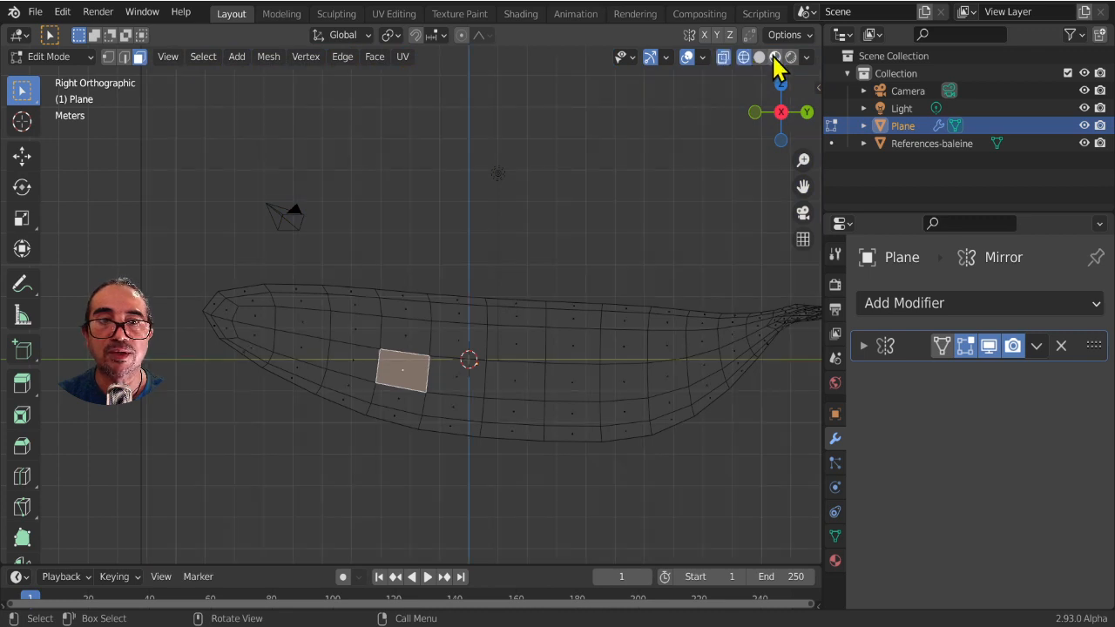
{"action": "left_click", "coordinate": [775, 57]}
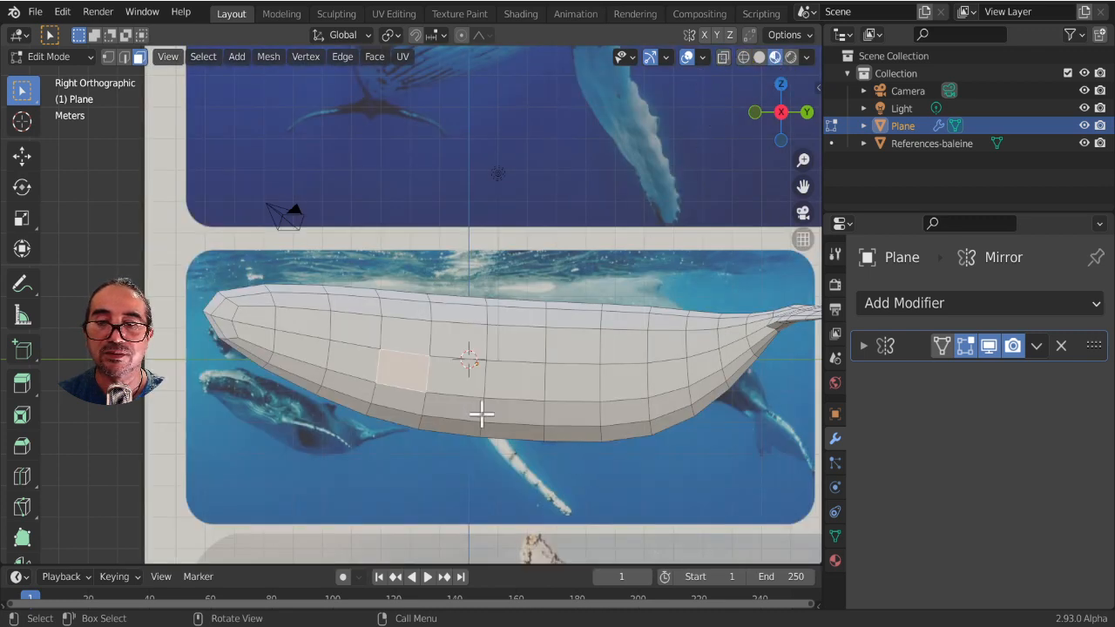
{"action": "scroll", "coordinate": [481, 415], "scroll_direction": "down", "scroll_amount": 2}
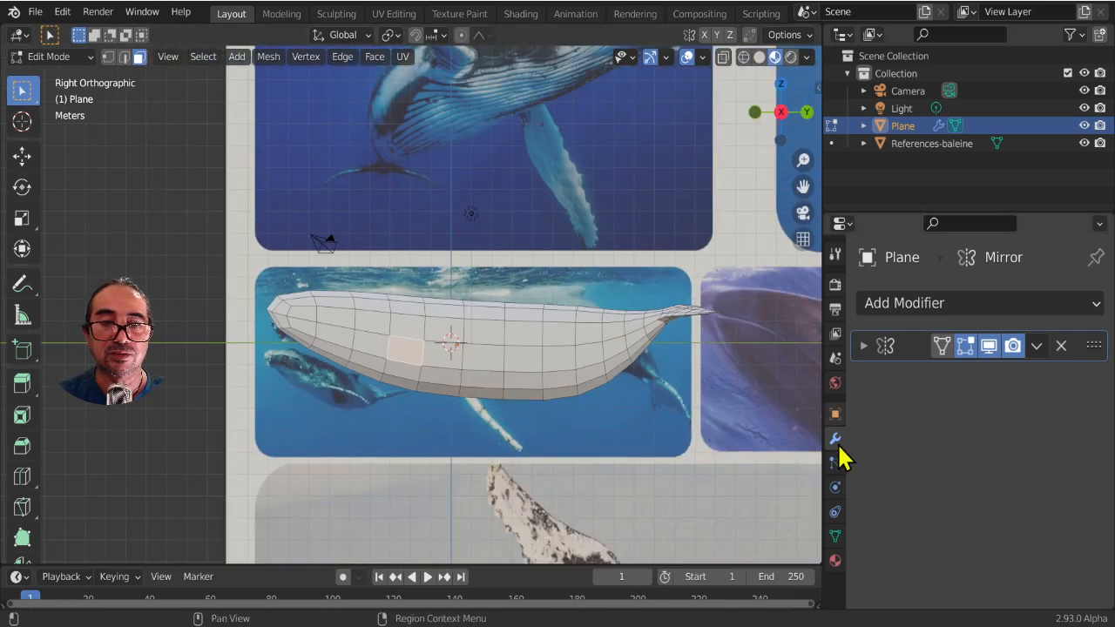
Step: Move the reference image board about -0.49 m in Y and 7.35 m in Z so the side-view photo sits above the whale
{"action": "key", "text": "Tab"}
{"action": "left_click", "coordinate": [504, 209]}
{"action": "scroll", "coordinate": [514, 384], "scroll_direction": "down", "scroll_amount": 3}
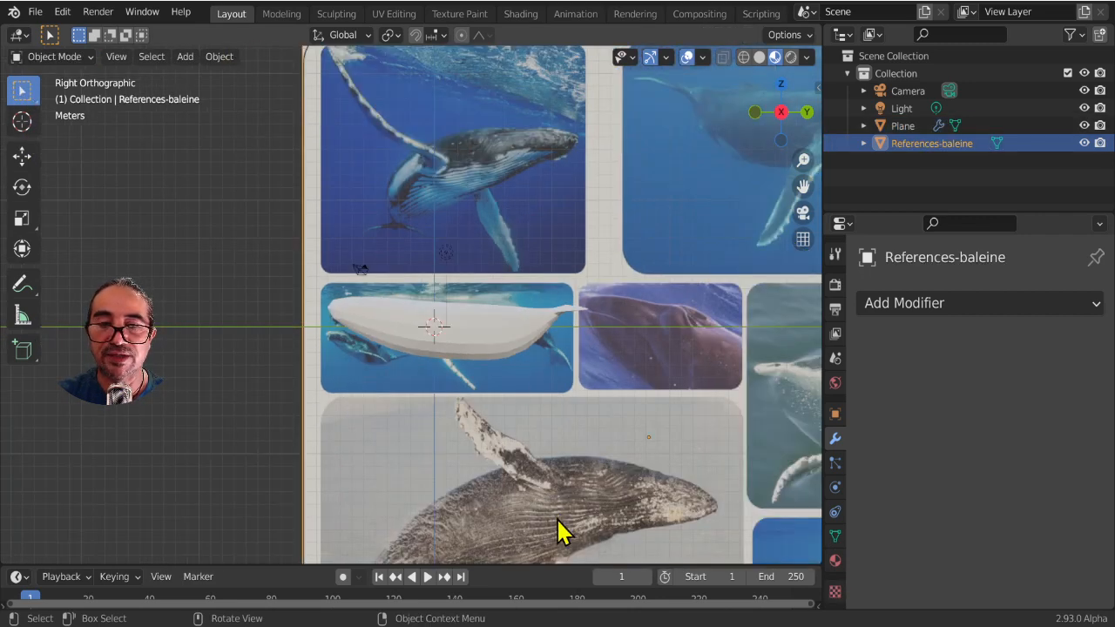
{"action": "key", "text": "g"}
{"action": "left_click", "coordinate": [552, 431]}
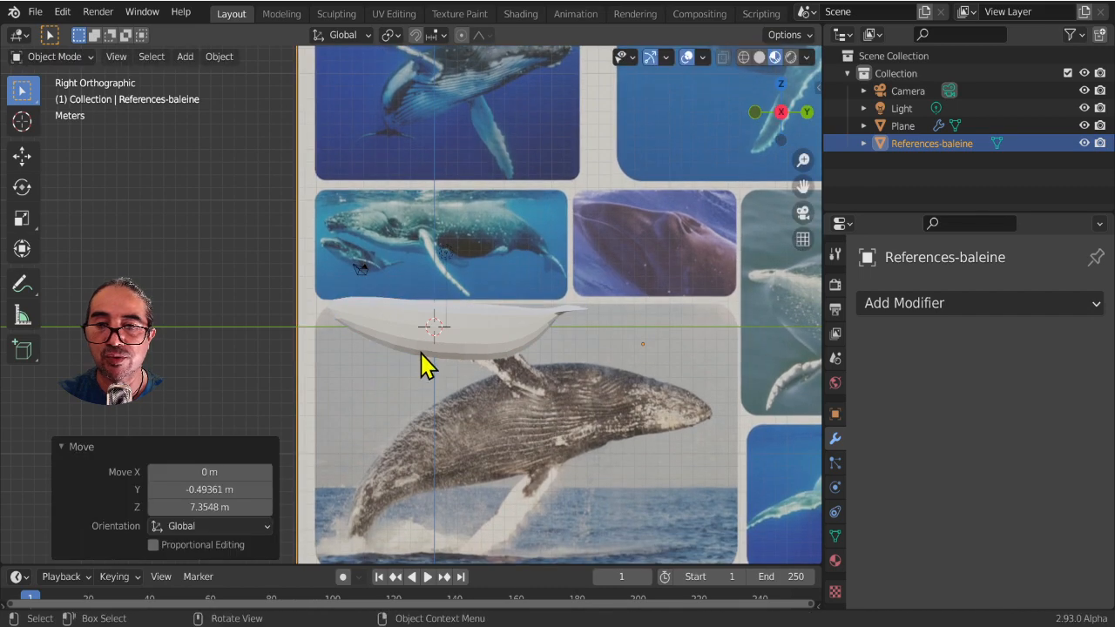
Step: Select the whale's side face where the pectoral fin begins in the reference photo and lower it along Z
{"action": "left_click", "coordinate": [471, 339]}
{"action": "scroll", "coordinate": [498, 384], "scroll_direction": "up", "scroll_amount": 3}
{"action": "key", "text": "Tab"}
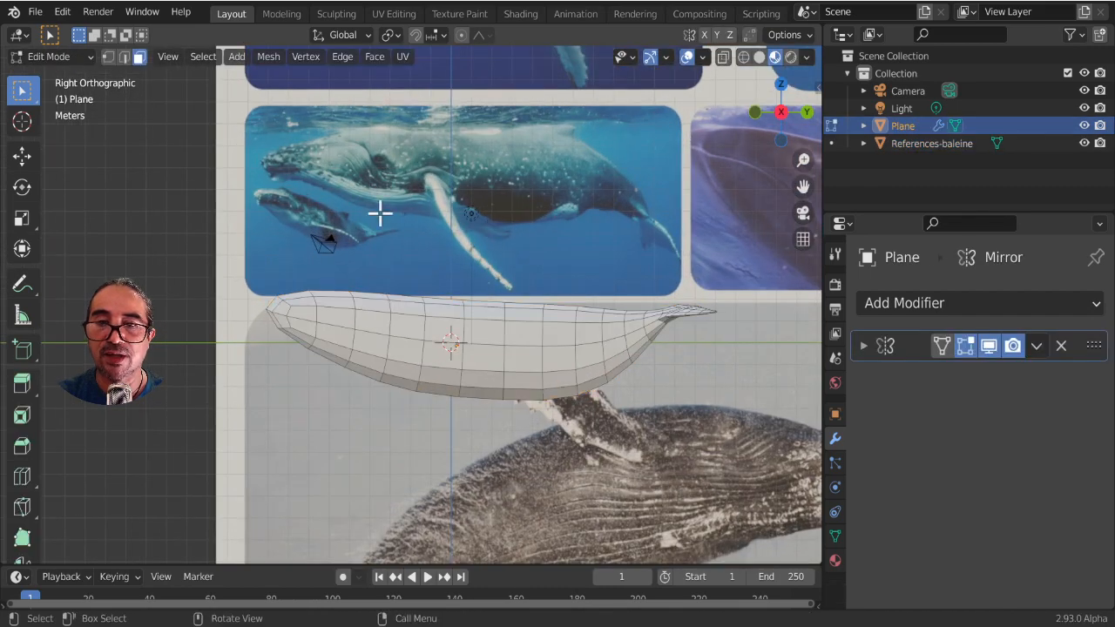
{"action": "scroll", "coordinate": [421, 378], "scroll_direction": "up", "scroll_amount": 2}
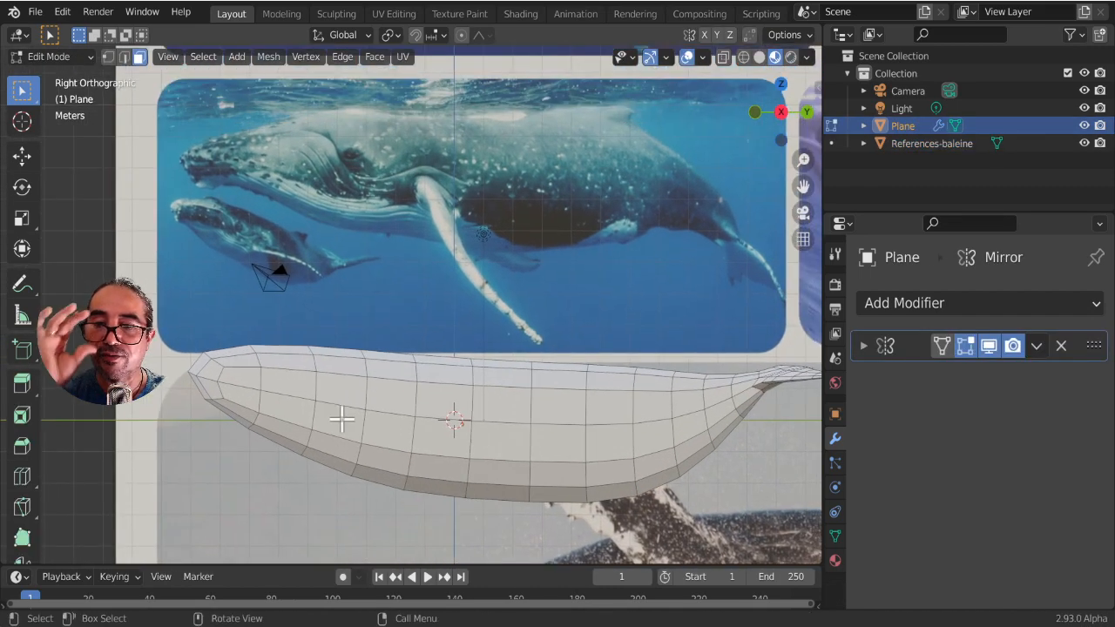
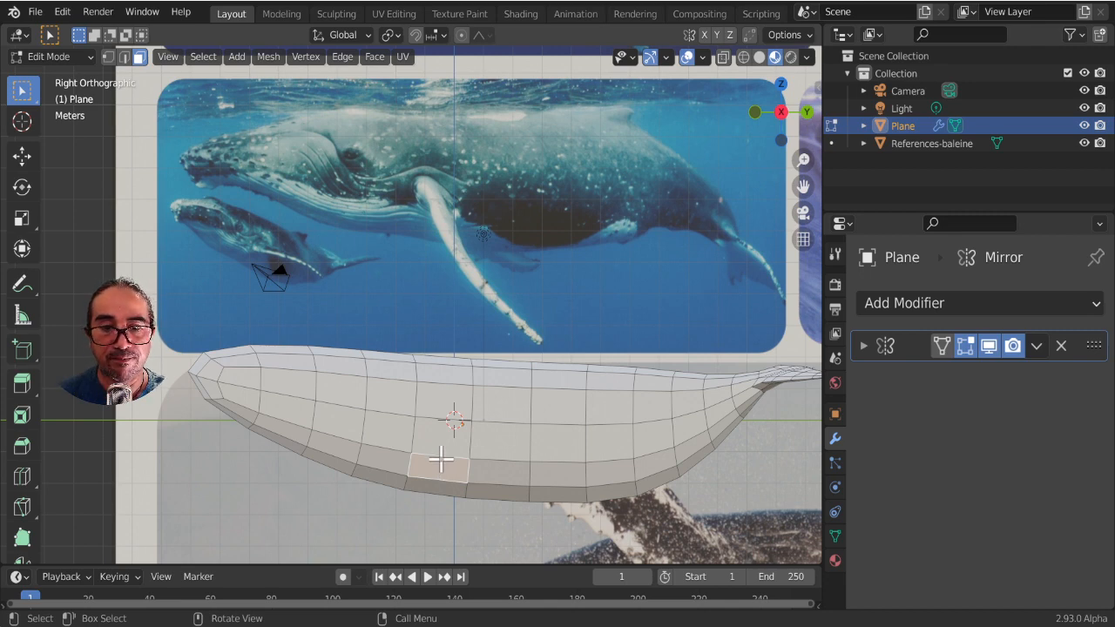
{"action": "scroll", "coordinate": [440, 459], "scroll_direction": "down", "scroll_amount": 1}
{"action": "scroll", "coordinate": [506, 473], "scroll_direction": "up", "scroll_amount": 2}
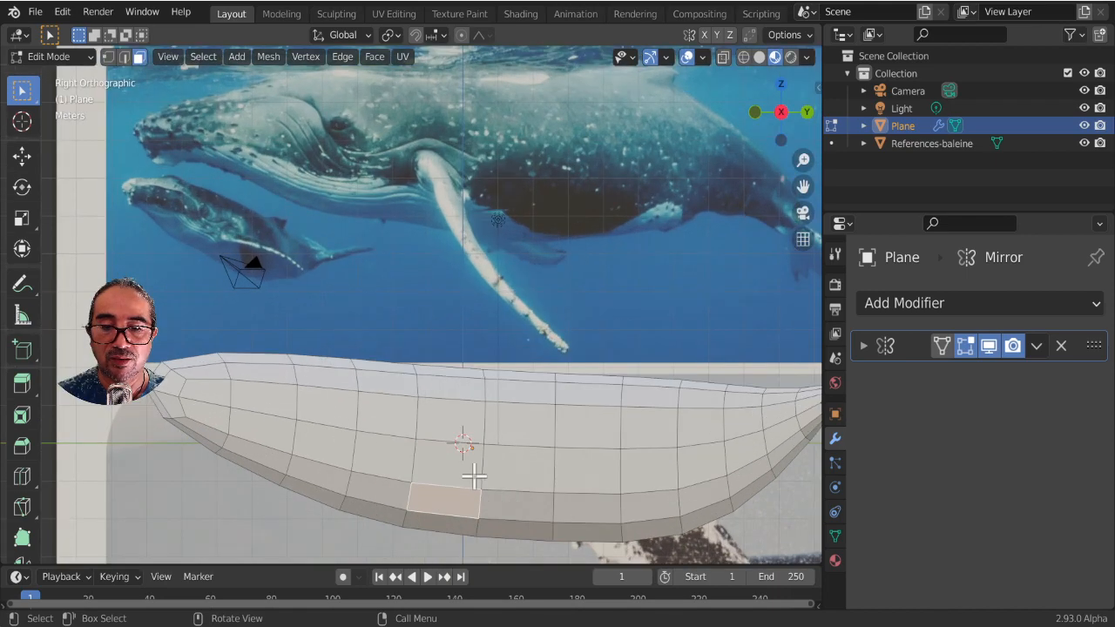
{"action": "left_click", "coordinate": [440, 476]}
{"action": "middle_click_drag", "start_coordinate": [438, 494], "coordinate": [493, 403]}
{"action": "scroll", "coordinate": [510, 494], "scroll_direction": "up", "scroll_amount": 3}
{"action": "key", "text": "g"}
{"action": "key", "text": "z"}
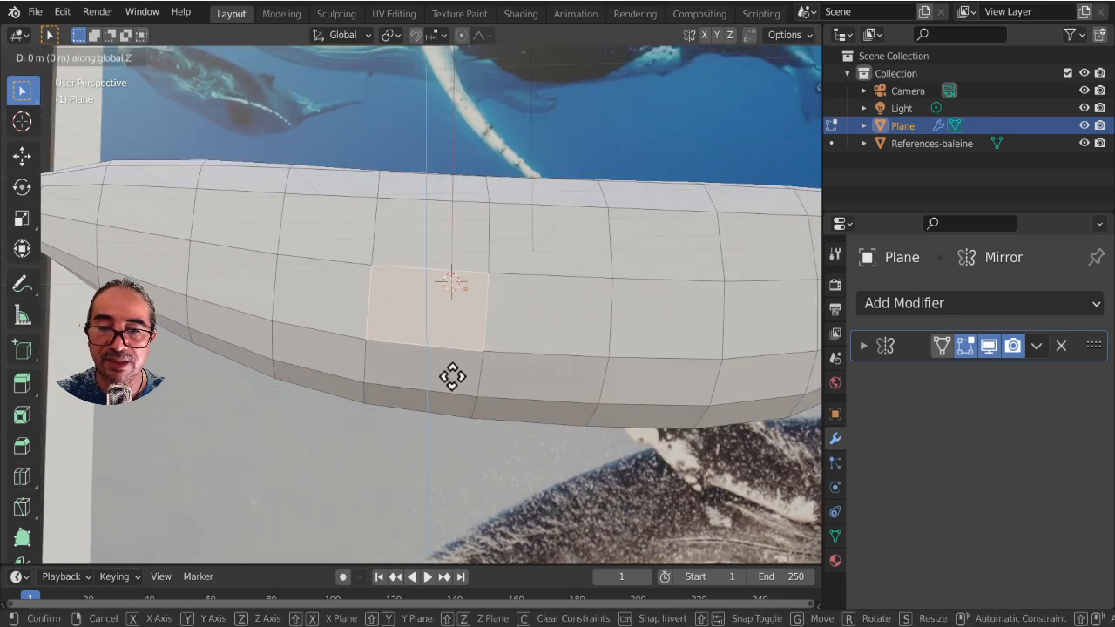
{"action": "left_click", "coordinate": [452, 391]}
Step: Rotate the pectoral fin's base face to follow the body's slope, finishing with a -4.05° turn
{"action": "middle_click_drag", "start_coordinate": [455, 392], "coordinate": [471, 440]}
{"action": "key", "text": "r"}
{"action": "left_click", "coordinate": [608, 435]}
{"action": "key", "text": "r"}
{"action": "left_click", "coordinate": [516, 433]}
Step: Extrude the fin's base face in place and scale it to 0.558 to make a smaller root face
{"action": "scroll", "coordinate": [488, 426], "scroll_direction": "down", "scroll_amount": 3}
{"action": "scroll", "coordinate": [546, 436], "scroll_direction": "up", "scroll_amount": 4}
{"action": "key", "text": "s"}
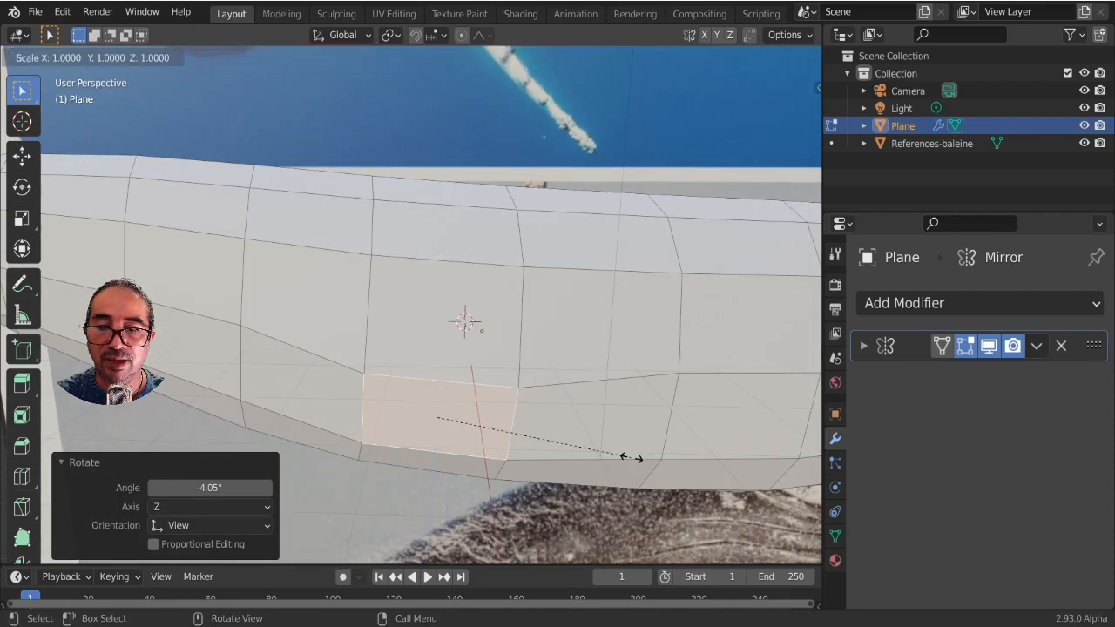
{"action": "left_click", "coordinate": [546, 440]}
Step: Extrude the fin root face a short distance out of the body and scale its end to 0.78
{"action": "scroll", "coordinate": [523, 349], "scroll_direction": "down", "scroll_amount": 4}
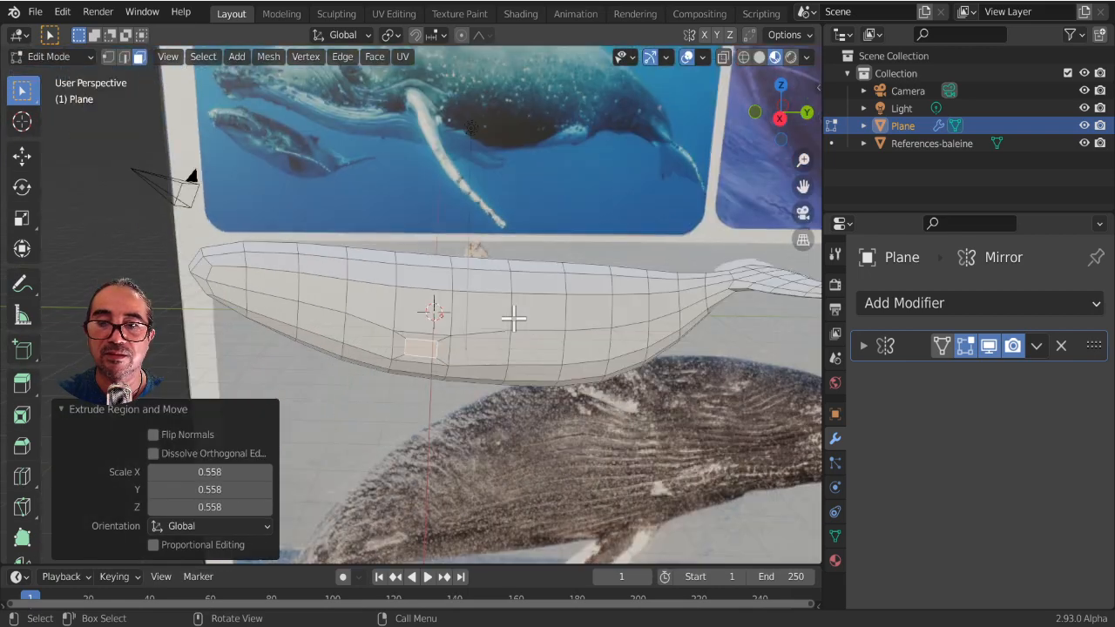
{"action": "scroll", "coordinate": [503, 458], "scroll_direction": "up", "scroll_amount": 5}
{"action": "middle_click_drag", "start_coordinate": [502, 458], "coordinate": [503, 439]}
{"action": "scroll", "coordinate": [486, 193], "scroll_direction": "down", "scroll_amount": 5}
{"action": "middle_click_drag", "start_coordinate": [472, 249], "coordinate": [453, 267]}
{"action": "scroll", "coordinate": [479, 444], "scroll_direction": "up", "scroll_amount": 4}
{"action": "scroll", "coordinate": [478, 443], "scroll_direction": "down", "scroll_amount": 3}
{"action": "key", "text": "r"}
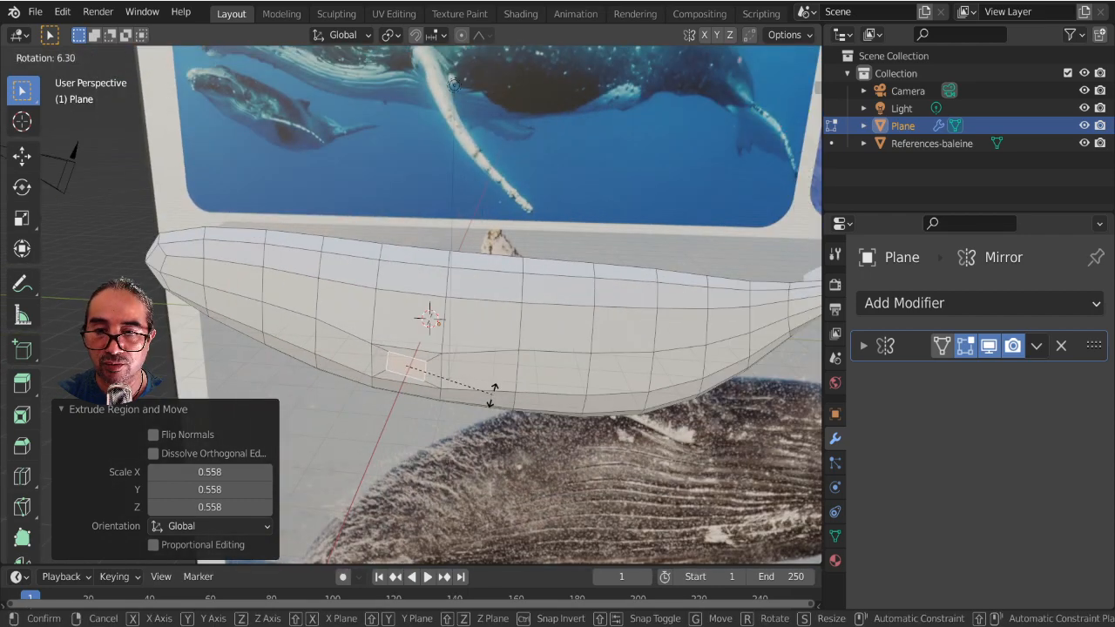
{"action": "key", "text": "Escape"}
{"action": "left_click", "coordinate": [485, 393]}
{"action": "key", "text": "s"}
{"action": "left_click", "coordinate": [492, 433]}
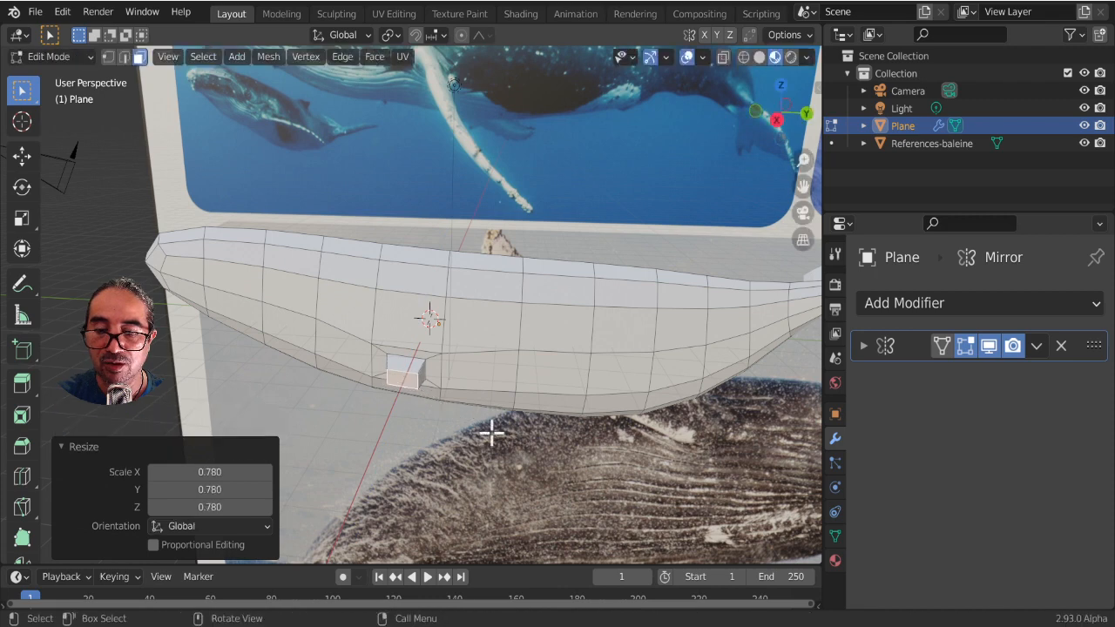
Step: Extrude the pectoral fin's end face about 1.14 m along its normal and widen it by 2.241 in Y
{"action": "key", "text": "e"}
{"action": "left_click", "coordinate": [485, 468]}
{"action": "key", "text": "s"}
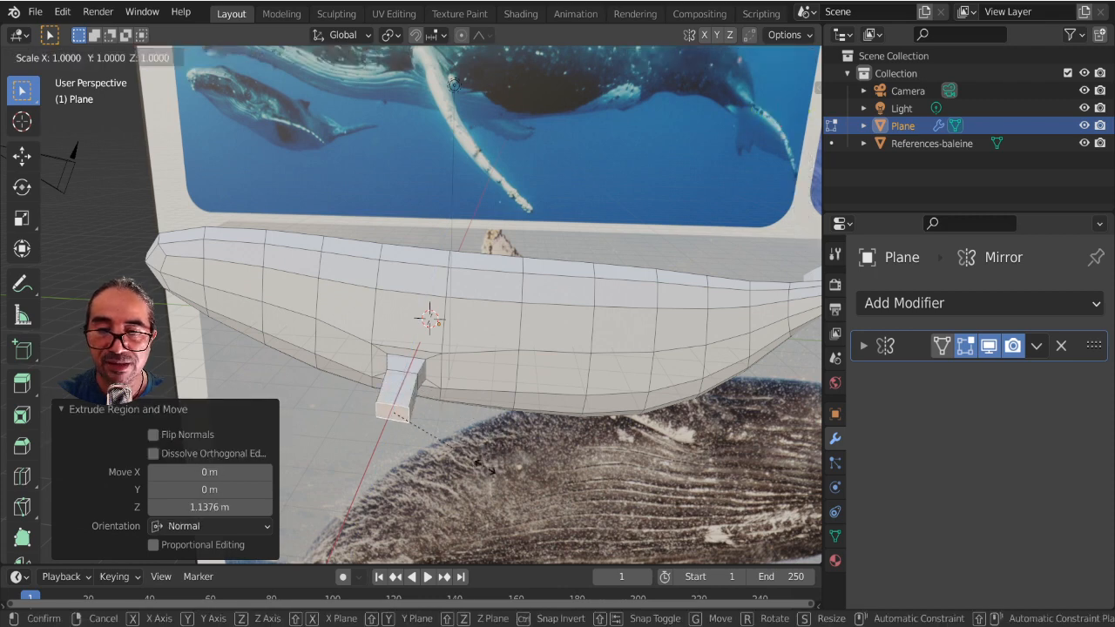
{"action": "key", "text": "y"}
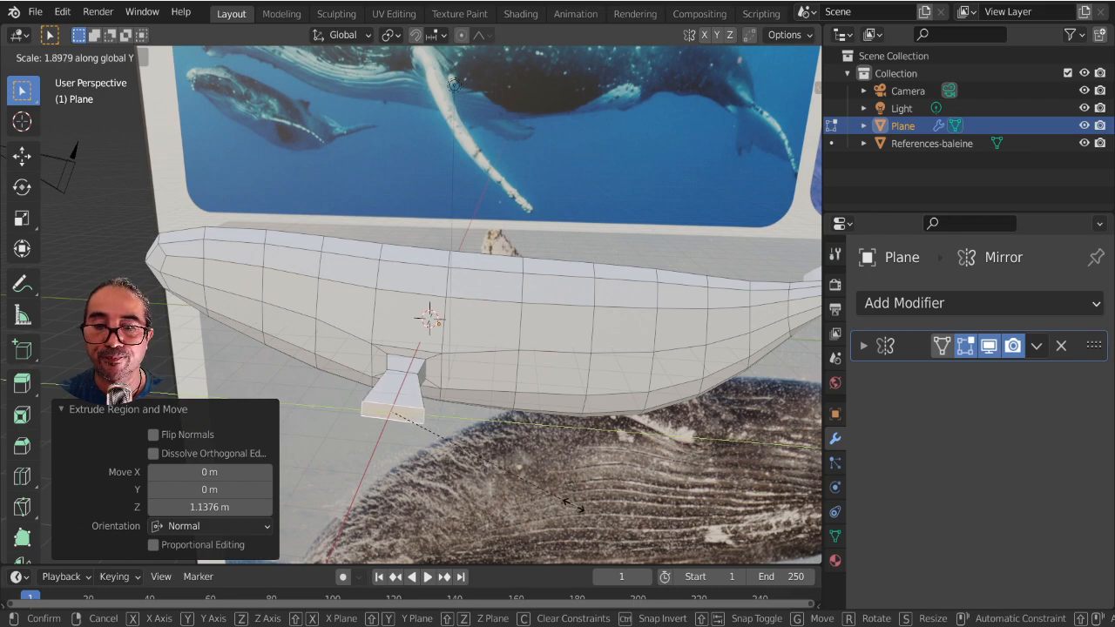
{"action": "left_click", "coordinate": [610, 514]}
Step: Extrude the next fin section about 1.39 m along its normal and thin its end face along Z
{"action": "middle_click_drag", "start_coordinate": [523, 473], "coordinate": [612, 438]}
{"action": "key", "text": "e"}
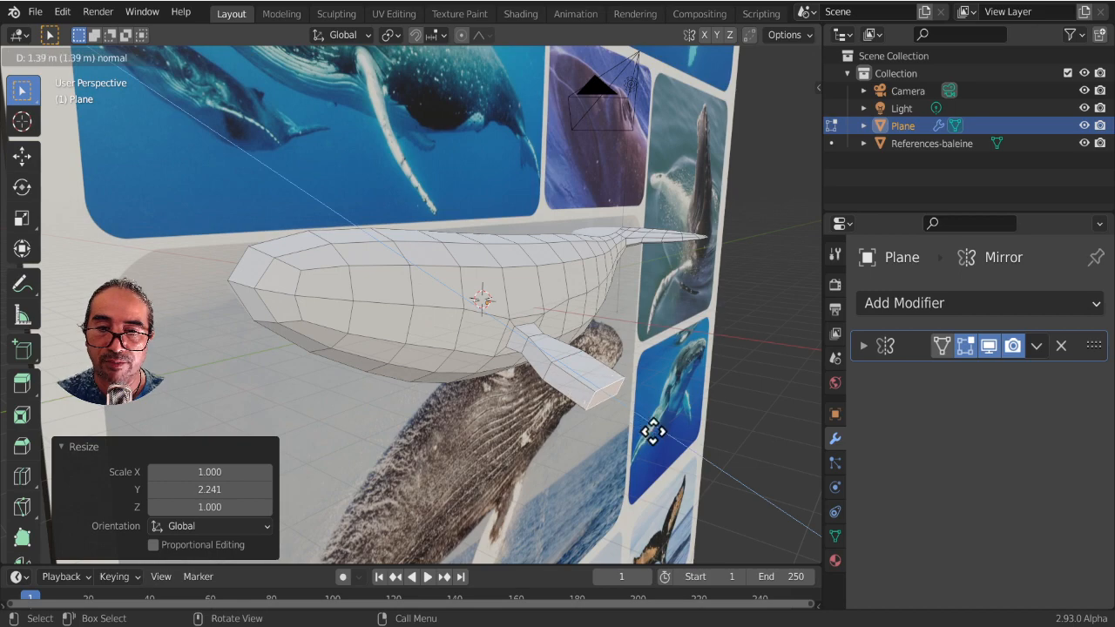
{"action": "left_click", "coordinate": [652, 428]}
{"action": "key", "text": "s"}
{"action": "key", "text": "z"}
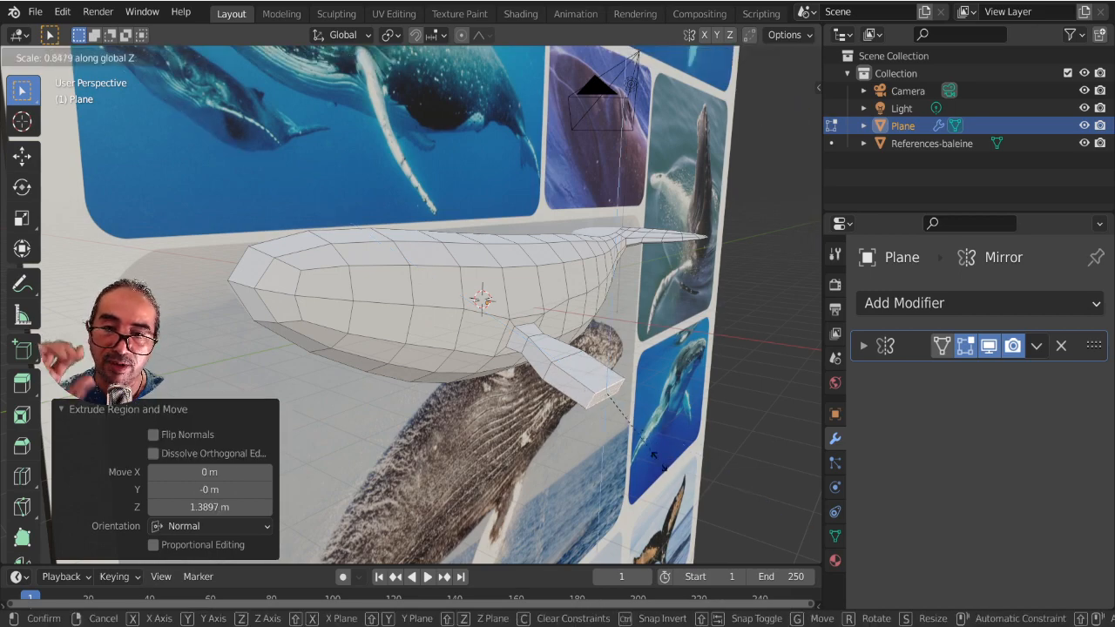
{"action": "left_click", "coordinate": [643, 443]}
Step: Lengthen the pectoral fin by extruding its end face about 1.37 m along its normal
{"action": "middle_click_drag", "start_coordinate": [643, 442], "coordinate": [514, 358]}
{"action": "key", "text": "e"}
{"action": "left_click", "coordinate": [541, 507]}
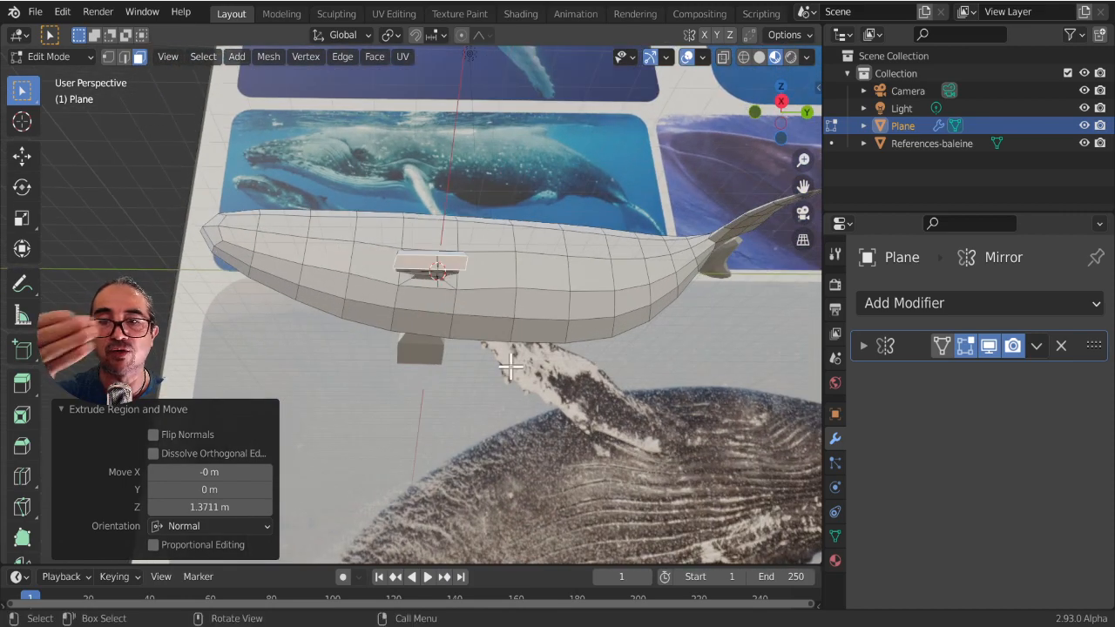
{"action": "middle_click_drag", "start_coordinate": [498, 352], "coordinate": [514, 428]}
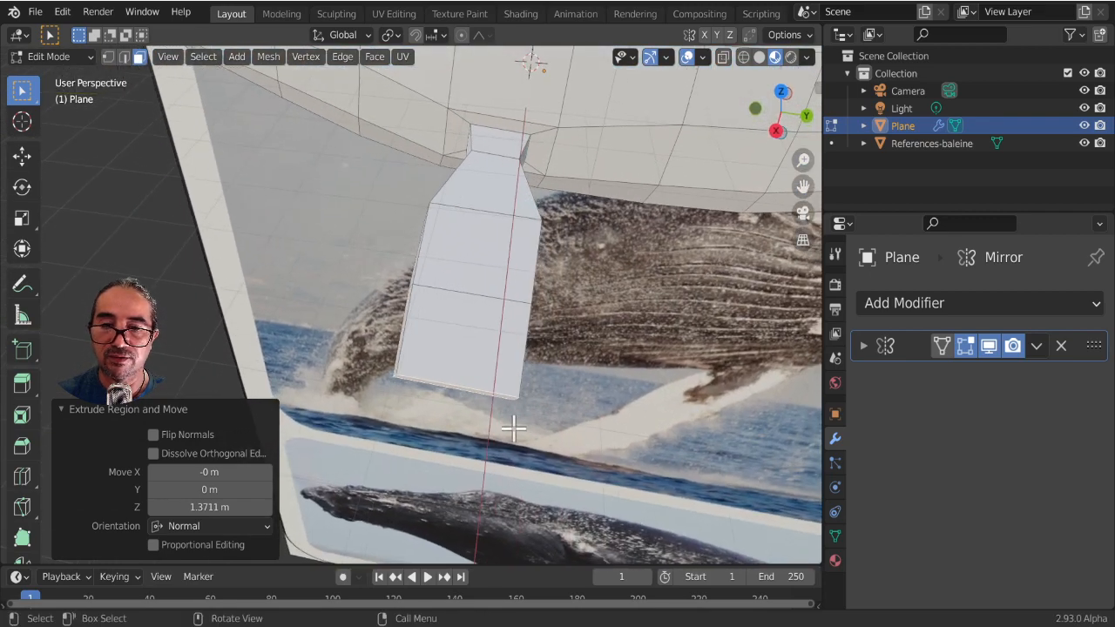
Step: Scale the pectoral fin's end face to about 0.77 and move it about 0.15 m in X, 0.09 m in Y and -0.18 m in Z
{"action": "key", "text": "s"}
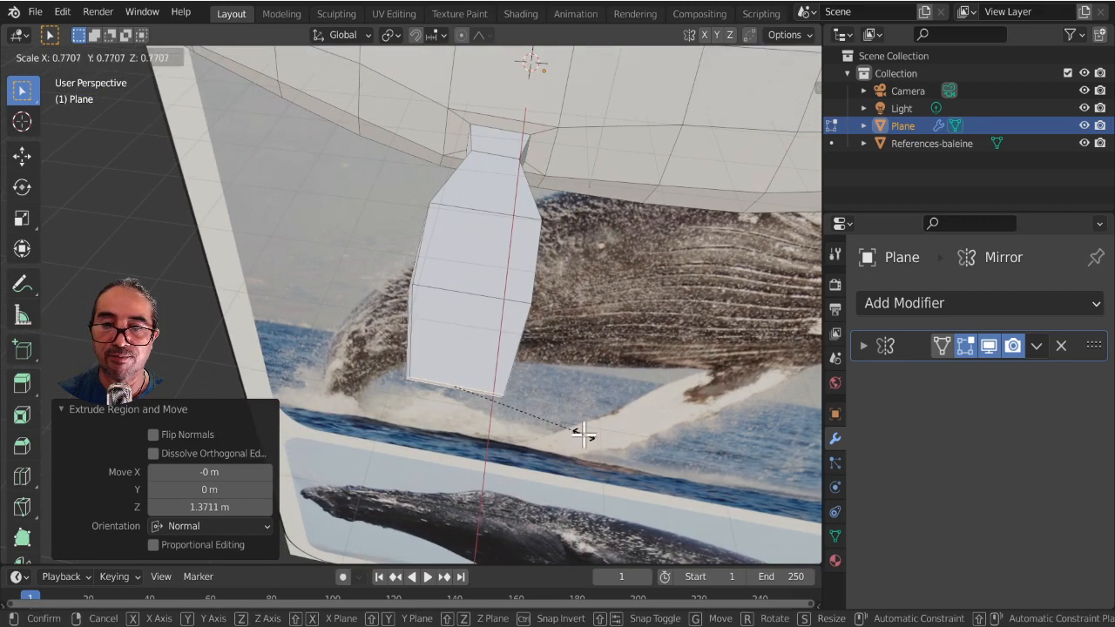
{"action": "left_click", "coordinate": [583, 435]}
{"action": "key", "text": "g"}
{"action": "key", "text": "Escape"}
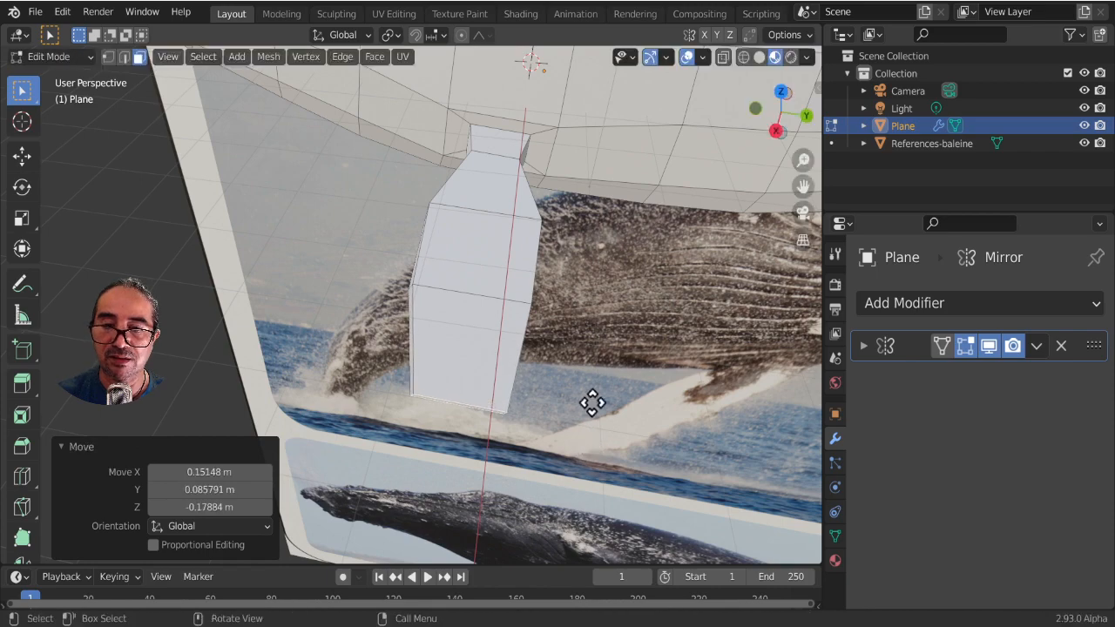
Step: Extrude another fin section, shrink its end face and move that face about 0.22 m in Y and -0.07 m in Z
{"action": "key", "text": "e"}
{"action": "left_click", "coordinate": [571, 510]}
{"action": "key", "text": "s"}
{"action": "left_click", "coordinate": [544, 517]}
{"action": "key", "text": "g"}
{"action": "left_click", "coordinate": [543, 517]}
Step: Compare the pectoral fin's length and outline with the fins in the whale reference photos
{"action": "scroll", "coordinate": [542, 517], "scroll_direction": "down", "scroll_amount": 3}
{"action": "scroll", "coordinate": [514, 527], "scroll_direction": "down", "scroll_amount": 4}
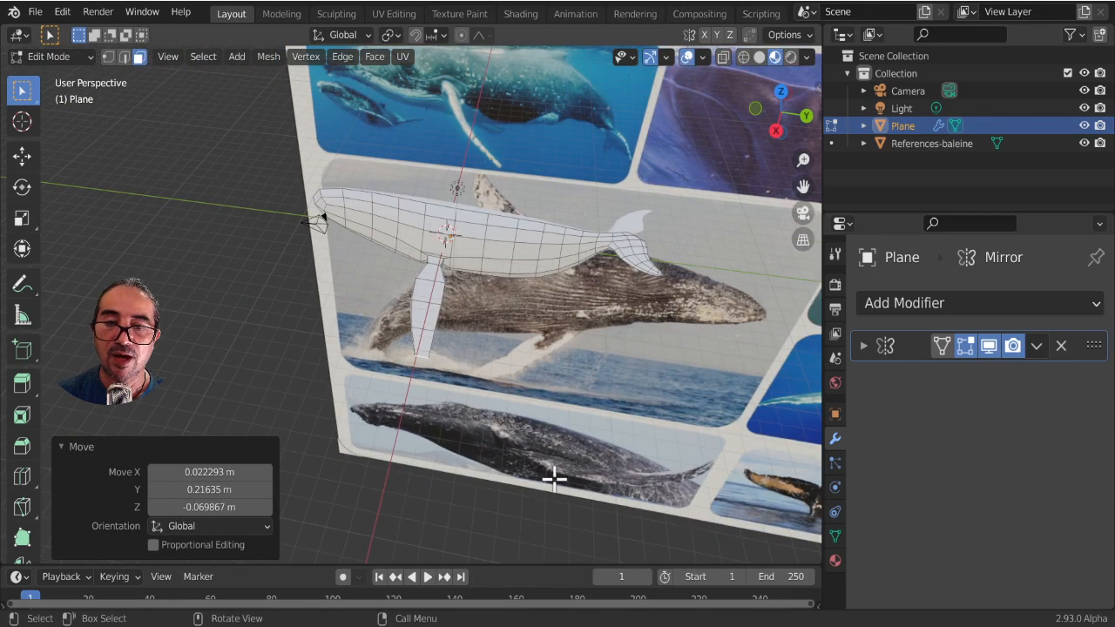
{"action": "middle_click_drag", "start_coordinate": [510, 304], "coordinate": [567, 419]}
{"action": "scroll", "coordinate": [473, 398], "scroll_direction": "up", "scroll_amount": 6}
{"action": "middle_click_drag", "start_coordinate": [613, 321], "coordinate": [523, 345]}
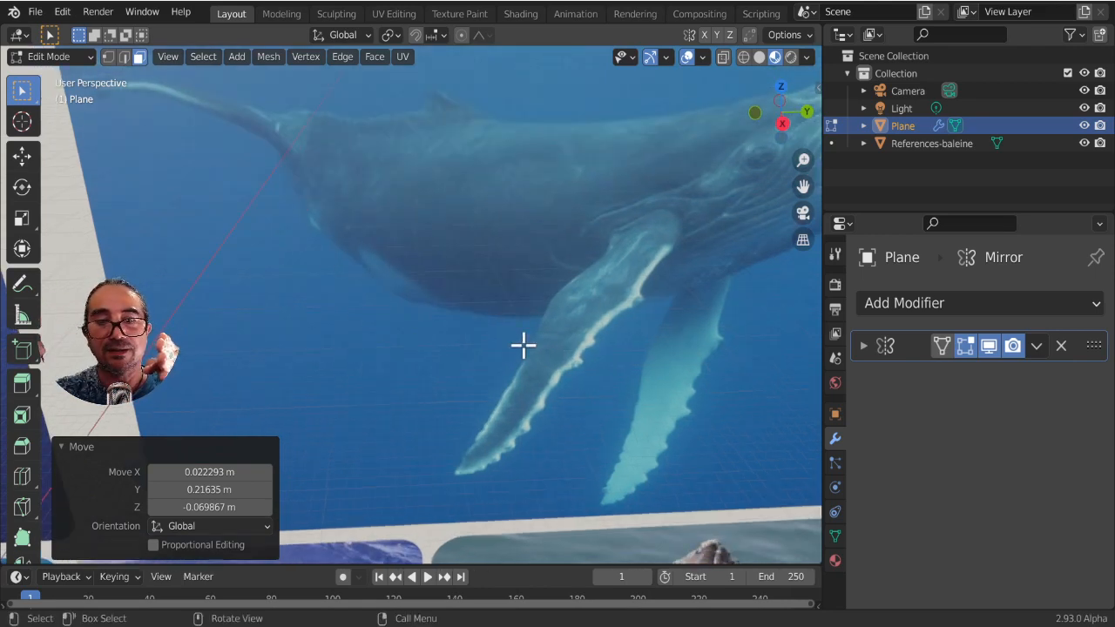
{"action": "scroll", "coordinate": [524, 352], "scroll_direction": "down", "scroll_amount": 8}
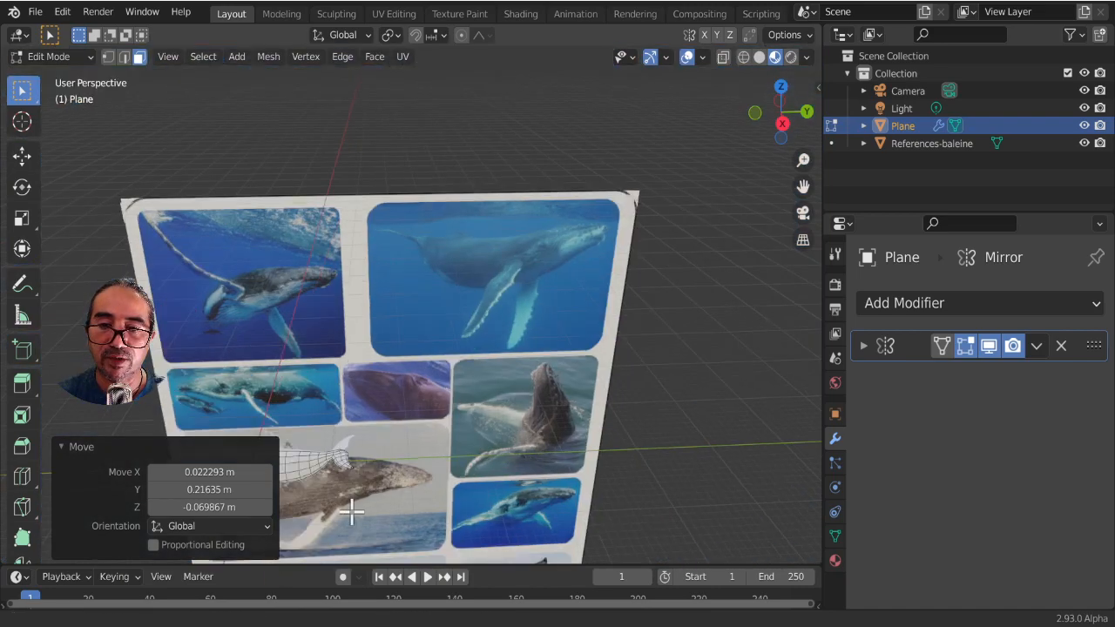
{"action": "middle_click_drag", "start_coordinate": [351, 511], "coordinate": [480, 440], "text": "shift"}
{"action": "scroll", "coordinate": [480, 441], "scroll_direction": "up", "scroll_amount": 5}
{"action": "middle_click_drag", "start_coordinate": [468, 495], "coordinate": [468, 158], "text": "shift"}
{"action": "scroll", "coordinate": [478, 375], "scroll_direction": "up", "scroll_amount": 3}
{"action": "middle_click_drag", "start_coordinate": [481, 342], "coordinate": [471, 366]}
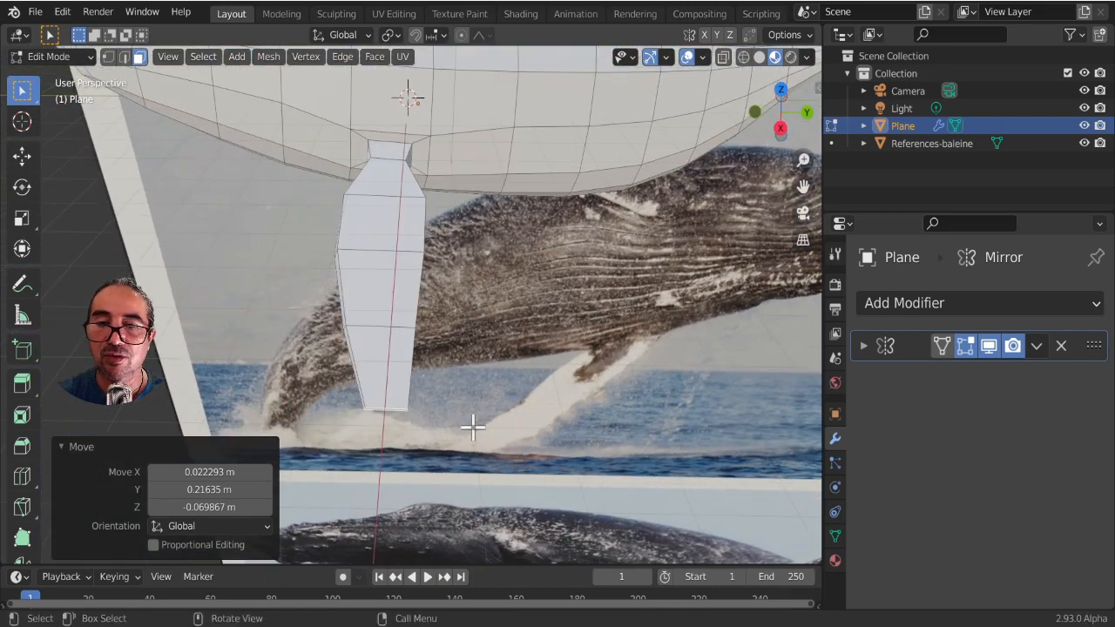
Step: Extrude a short tip section from the pectoral fin's end face and scale its end down
{"action": "key", "text": "e"}
{"action": "left_click", "coordinate": [473, 462]}
{"action": "key", "text": "s"}
{"action": "left_click", "coordinate": [440, 392]}
Step: Move the lower part of the pectoral fin's leading side about 0.55 m along Y
{"action": "middle_click_drag", "start_coordinate": [440, 391], "coordinate": [305, 190]}
{"action": "left_click", "coordinate": [286, 175]}
{"action": "middle_click_drag", "start_coordinate": [316, 233], "coordinate": [428, 348]}
{"action": "key", "text": "g"}
{"action": "key", "text": "y"}
{"action": "left_click", "coordinate": [416, 319]}
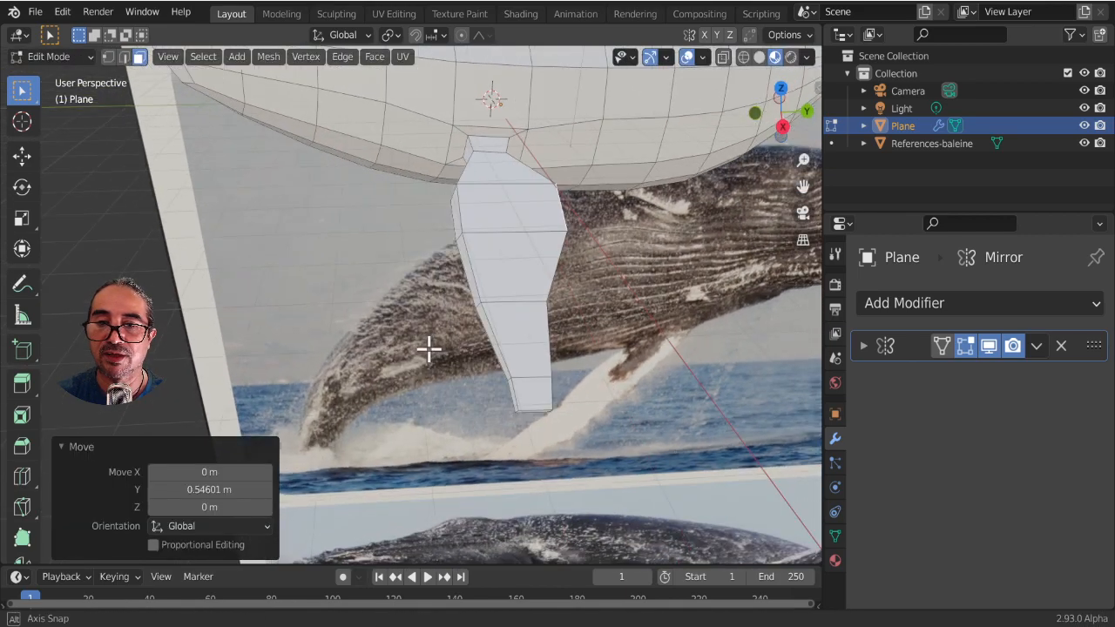
Step: Move the leading-side face of the fin's middle section about 0.3 m along Y
{"action": "left_click", "coordinate": [466, 262]}
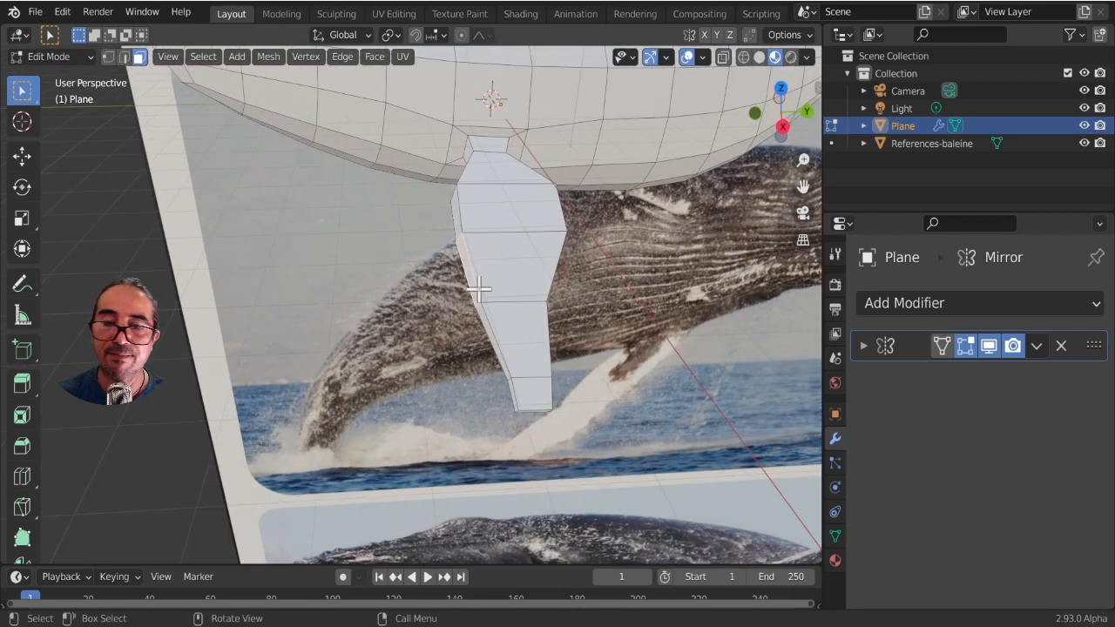
{"action": "key", "text": "g"}
{"action": "key", "text": "y"}
{"action": "left_click", "coordinate": [602, 415]}
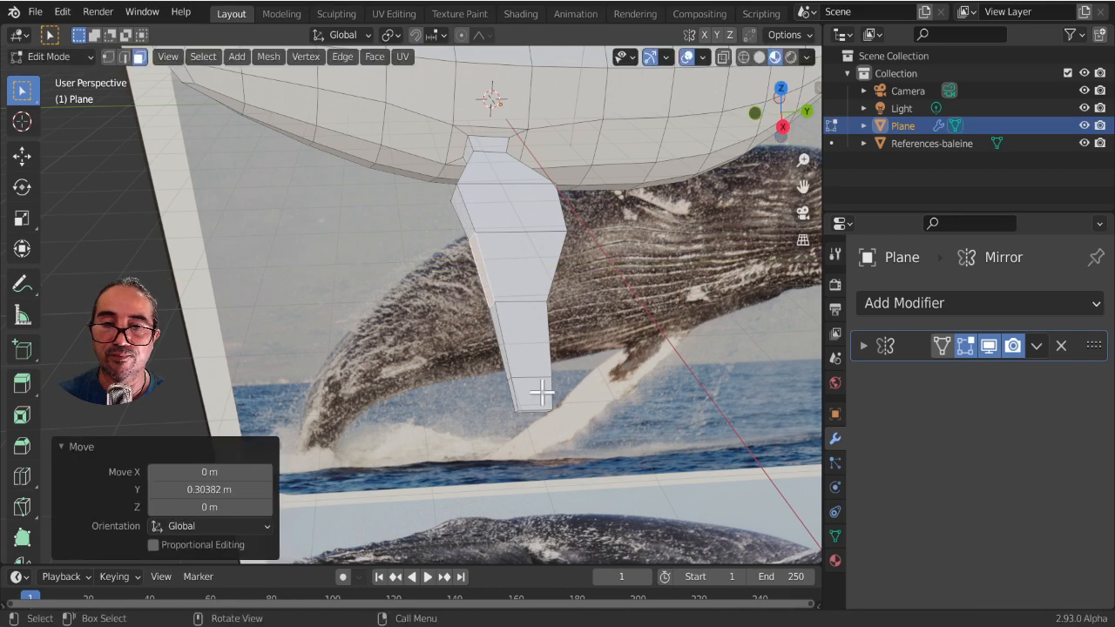
Step: Move the trailing-side faces near the fin tip about 0.19 m along Y
{"action": "middle_click_drag", "start_coordinate": [542, 402], "coordinate": [463, 381]}
{"action": "middle_click_drag", "start_coordinate": [161, 353], "coordinate": [374, 375], "text": "shift"}
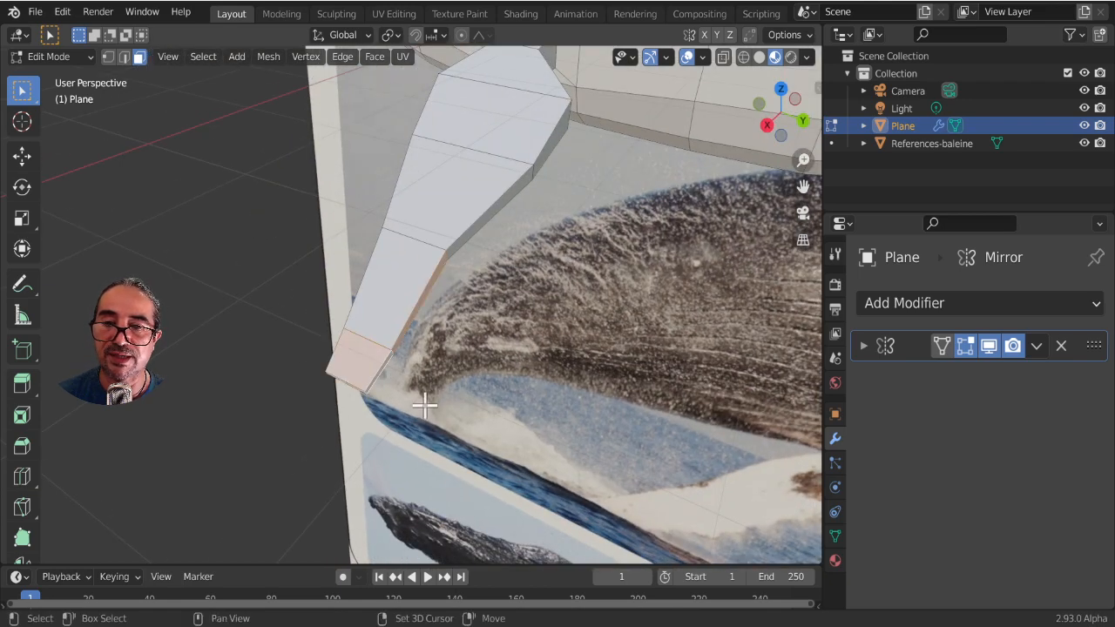
{"action": "key", "text": "g"}
{"action": "key", "text": "y"}
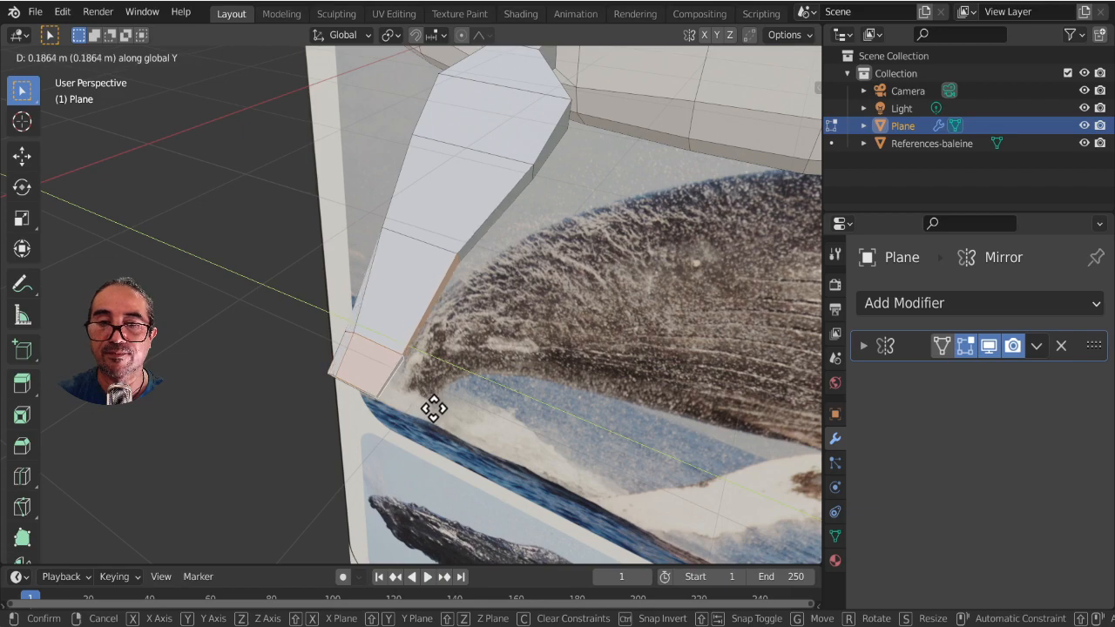
{"action": "left_click", "coordinate": [435, 409]}
Step: Adjust the trailing-side face of the fin's lower section along Y to refine the taper
{"action": "middle_click_drag", "start_coordinate": [380, 410], "coordinate": [453, 258]}
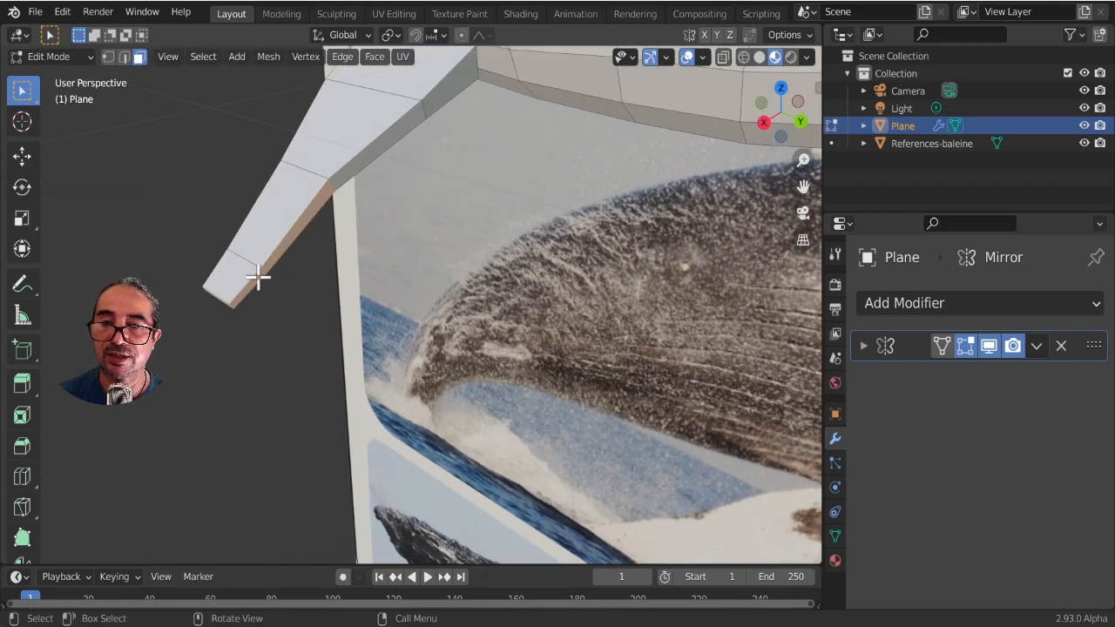
{"action": "middle_click_drag", "start_coordinate": [285, 355], "coordinate": [354, 411]}
{"action": "key", "text": "g"}
{"action": "key", "text": "y"}
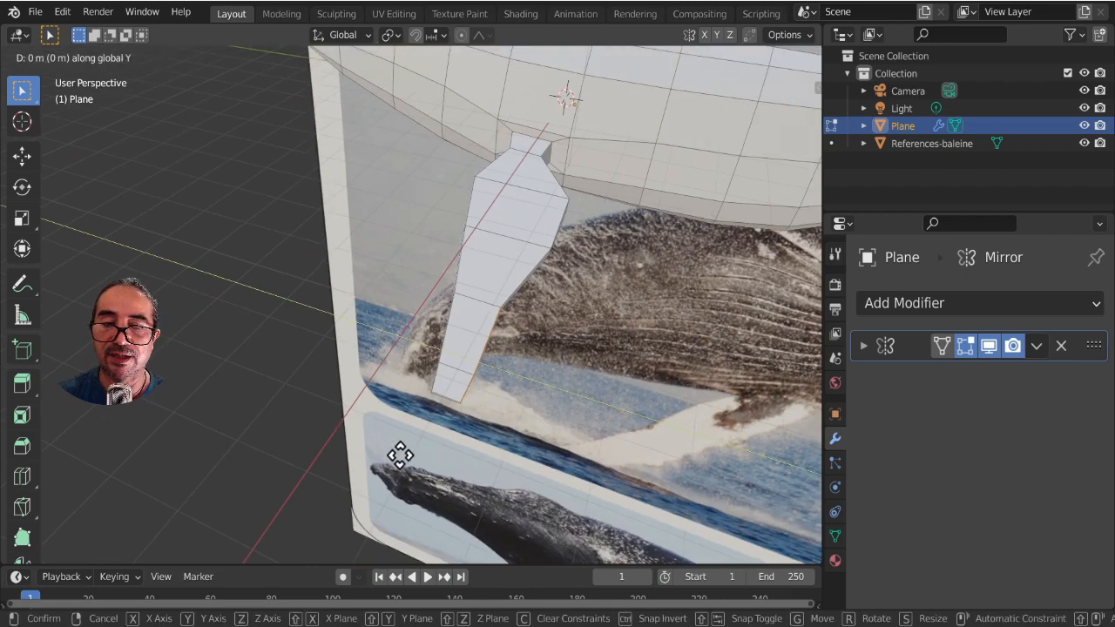
{"action": "left_click", "coordinate": [410, 459]}
Step: Examine in the reference photos how the pectoral fin joins the body and compare it with the model's fin root
{"action": "key", "text": "Tab"}
{"action": "middle_click_drag", "start_coordinate": [411, 461], "coordinate": [204, 465]}
{"action": "scroll", "coordinate": [505, 445], "scroll_direction": "down", "scroll_amount": 2}
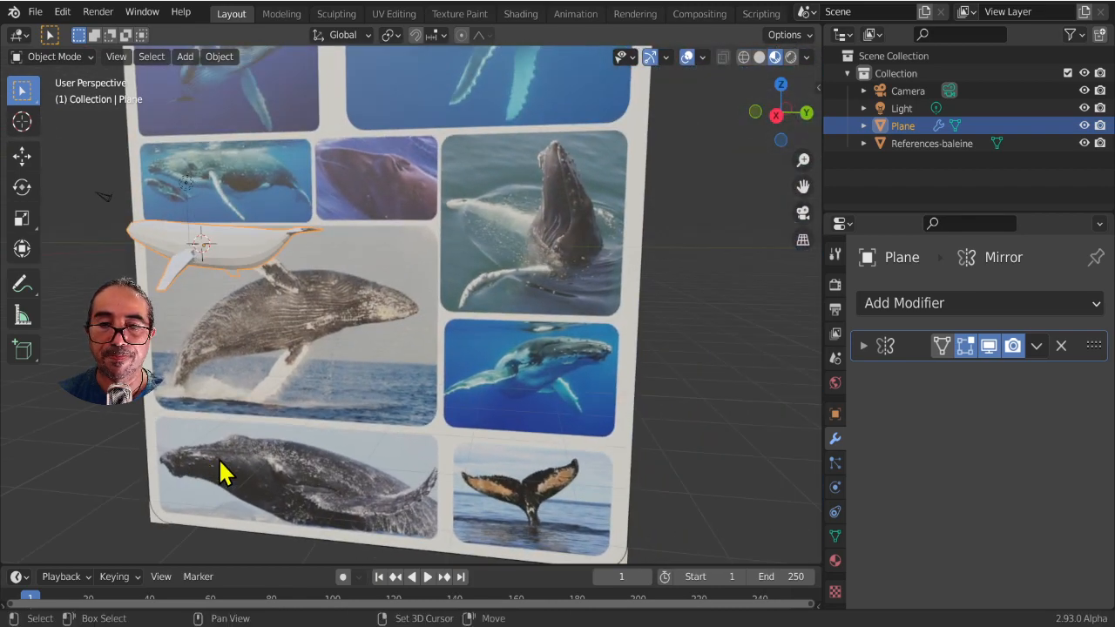
{"action": "scroll", "coordinate": [514, 423], "scroll_direction": "up", "scroll_amount": 3}
{"action": "middle_click_drag", "start_coordinate": [514, 423], "coordinate": [366, 349], "text": "shift"}
{"action": "scroll", "coordinate": [378, 401], "scroll_direction": "up", "scroll_amount": 4}
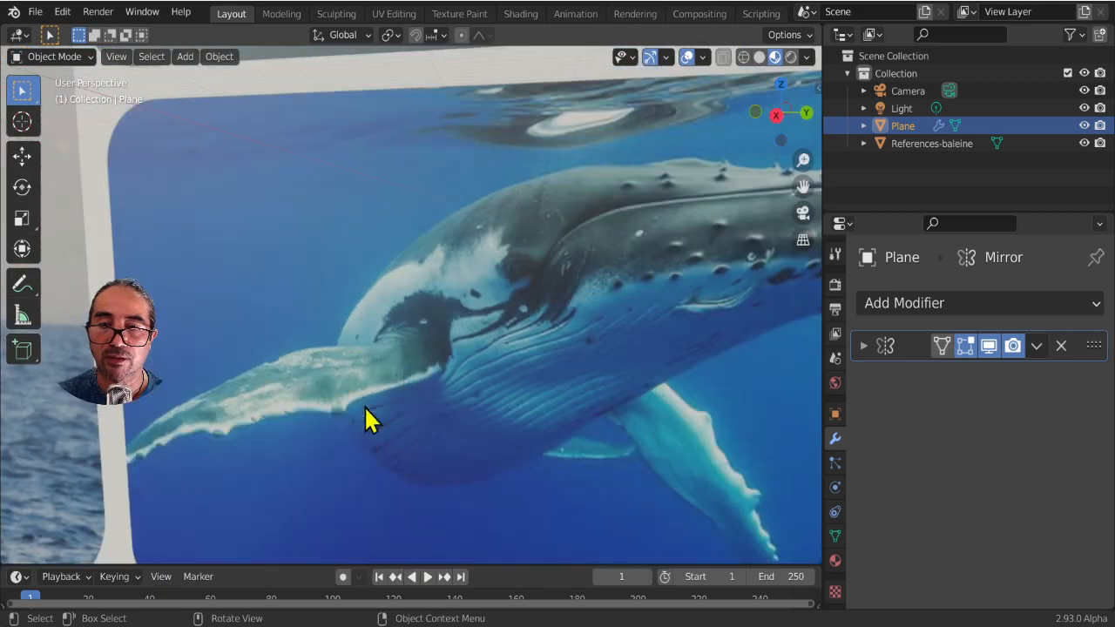
{"action": "scroll", "coordinate": [279, 356], "scroll_direction": "down", "scroll_amount": 7}
{"action": "middle_click_drag", "start_coordinate": [215, 350], "coordinate": [291, 394], "text": "shift"}
{"action": "scroll", "coordinate": [305, 336], "scroll_direction": "up", "scroll_amount": 5}
{"action": "scroll", "coordinate": [636, 381], "scroll_direction": "up", "scroll_amount": 5}
{"action": "key", "text": "Tab"}
{"action": "scroll", "coordinate": [496, 379], "scroll_direction": "down", "scroll_amount": 2}
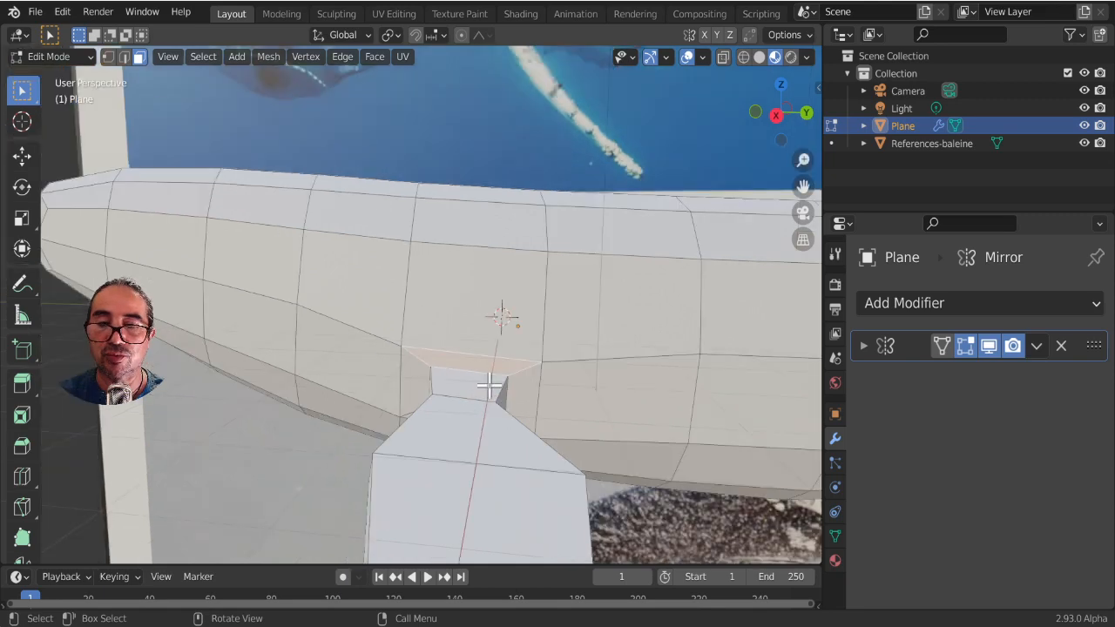
Step: Reposition the two body vertices above the fin root, raising the front one about 0.26 m in Z
{"action": "middle_click_drag", "start_coordinate": [501, 405], "coordinate": [563, 315]}
{"action": "key", "text": "g"}
{"action": "left_click", "coordinate": [684, 324]}
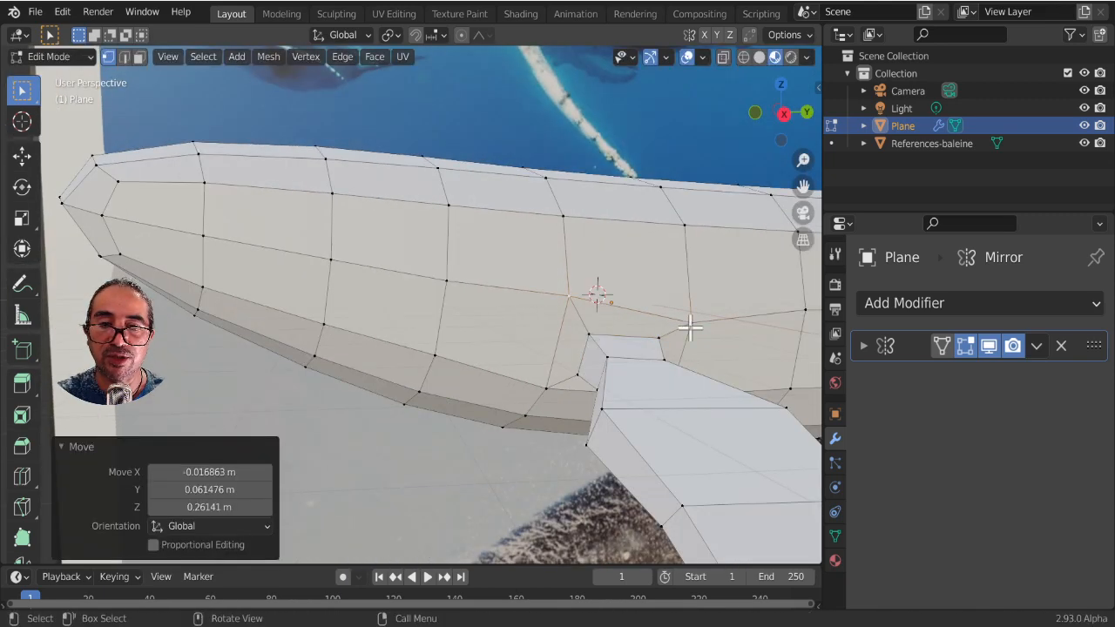
{"action": "key", "text": "g"}
{"action": "left_click", "coordinate": [699, 308]}
Step: Raise the front upper vertex of the fin root about 0.2 m along Z
{"action": "middle_click_drag", "start_coordinate": [647, 378], "coordinate": [642, 333]}
{"action": "left_click", "coordinate": [638, 247]}
{"action": "middle_click_drag", "start_coordinate": [637, 218], "coordinate": [463, 364]}
{"action": "key", "text": "g"}
{"action": "key", "text": "z"}
{"action": "left_click", "coordinate": [581, 403]}
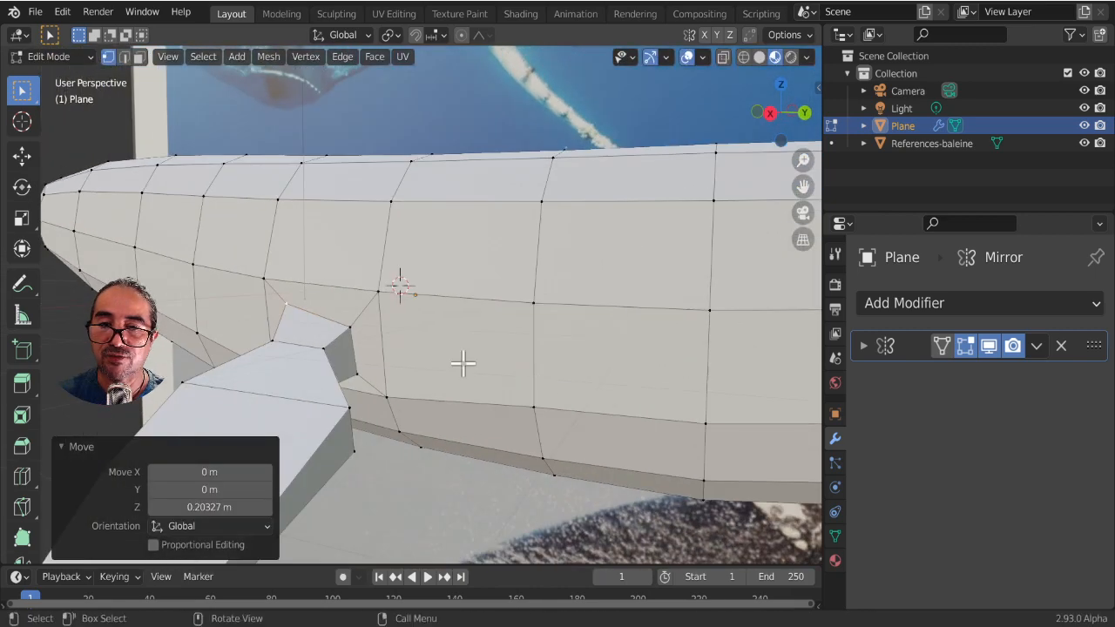
Step: Lower the rear upper vertex of the fin root about 0.11 m along Z
{"action": "left_click", "coordinate": [365, 371]}
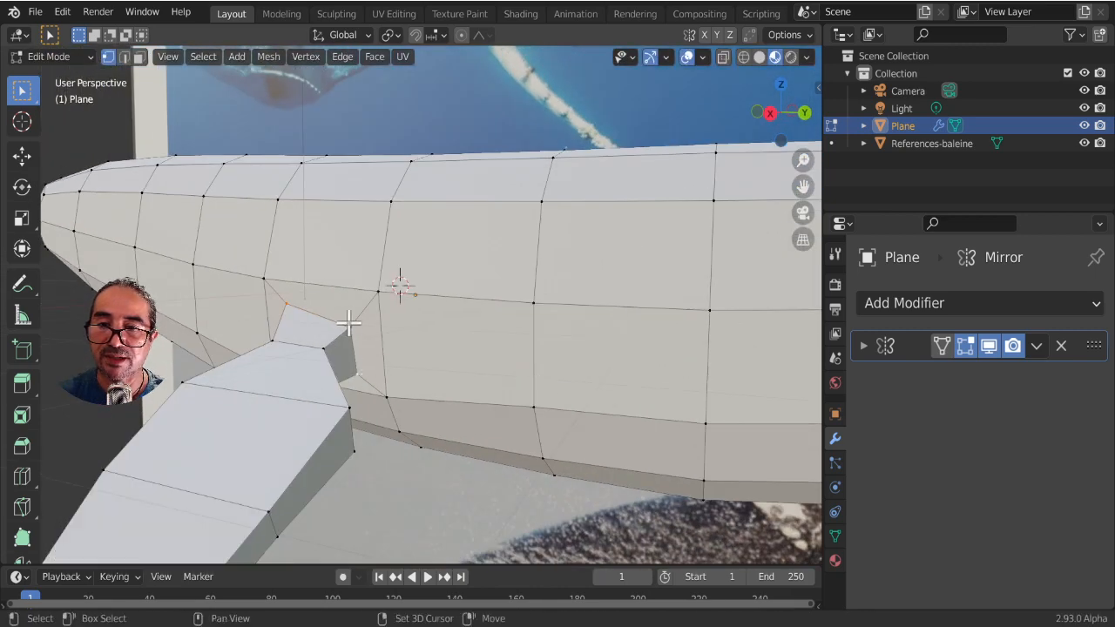
{"action": "left_click", "coordinate": [359, 373], "text": "shift"}
{"action": "key", "text": "g"}
{"action": "key", "text": "z"}
{"action": "right_click", "coordinate": [368, 401]}
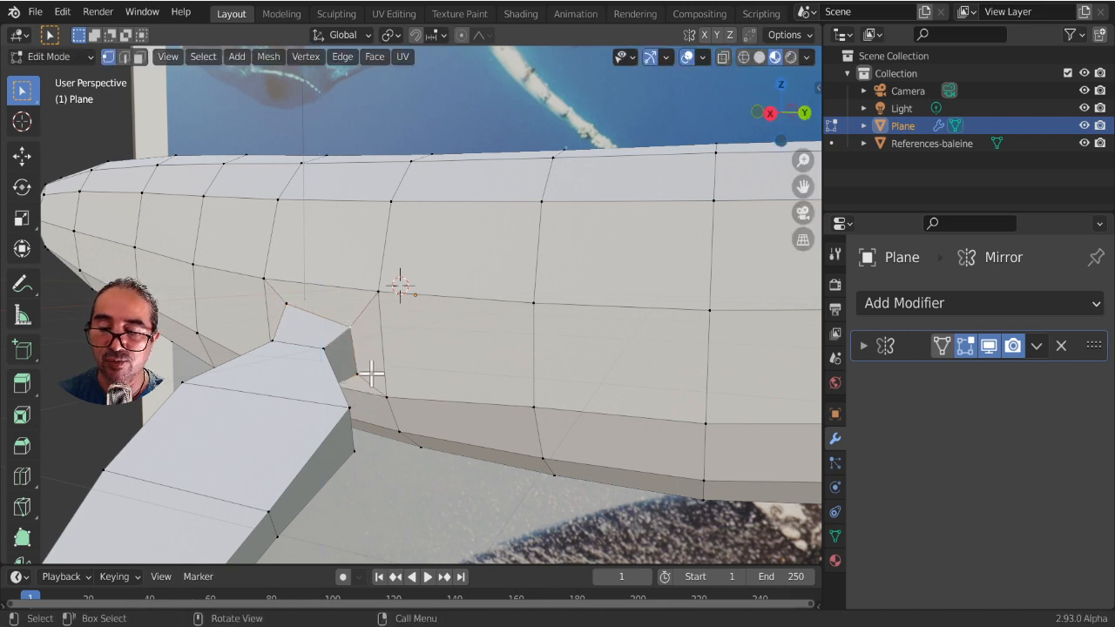
{"action": "key", "text": "g"}
{"action": "key", "text": "z"}
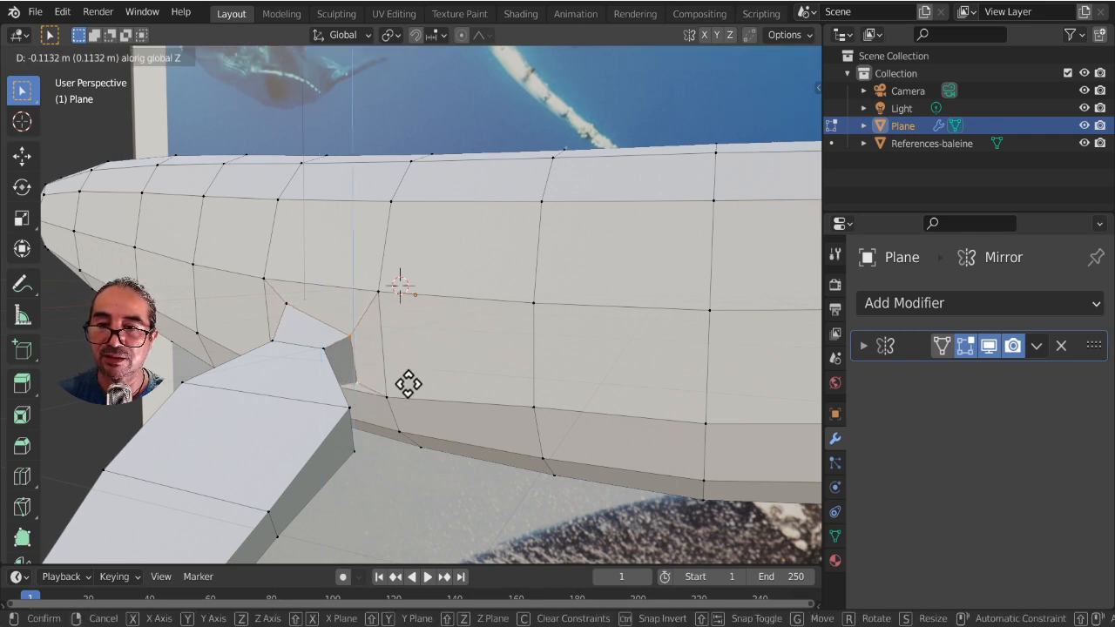
{"action": "left_click", "coordinate": [407, 381]}
Step: Adjust the rear vertex of the fin root and lower a vertex on the fin's underside about 0.13 m along Z
{"action": "middle_click_drag", "start_coordinate": [369, 403], "coordinate": [336, 356]}
{"action": "key", "text": "g"}
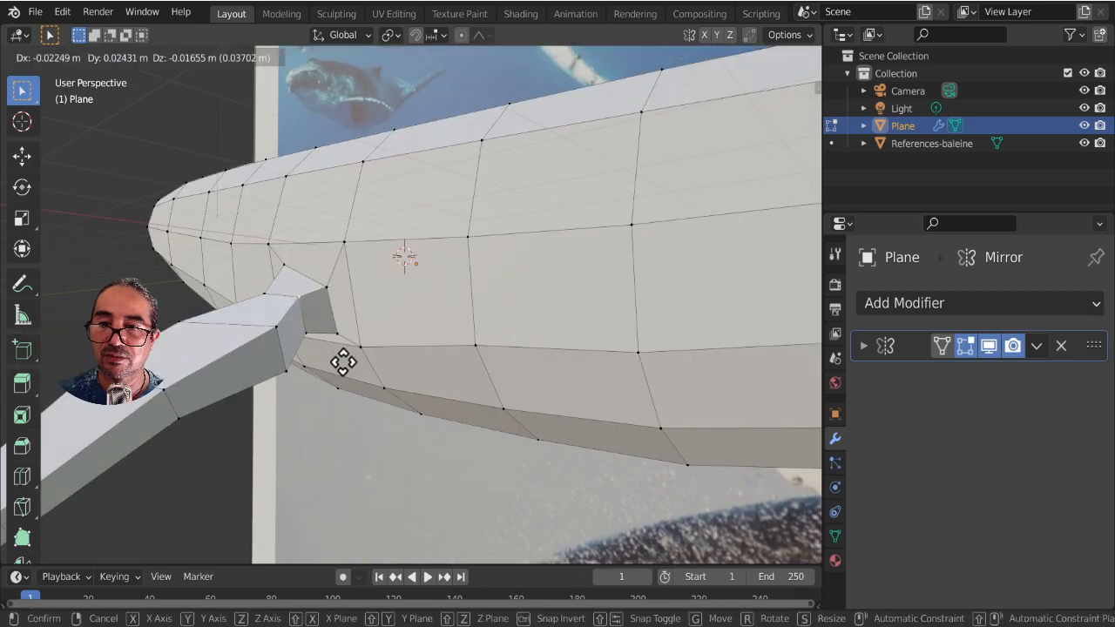
{"action": "left_click", "coordinate": [315, 331]}
{"action": "key", "text": "g"}
{"action": "key", "text": "z"}
{"action": "left_click", "coordinate": [367, 394]}
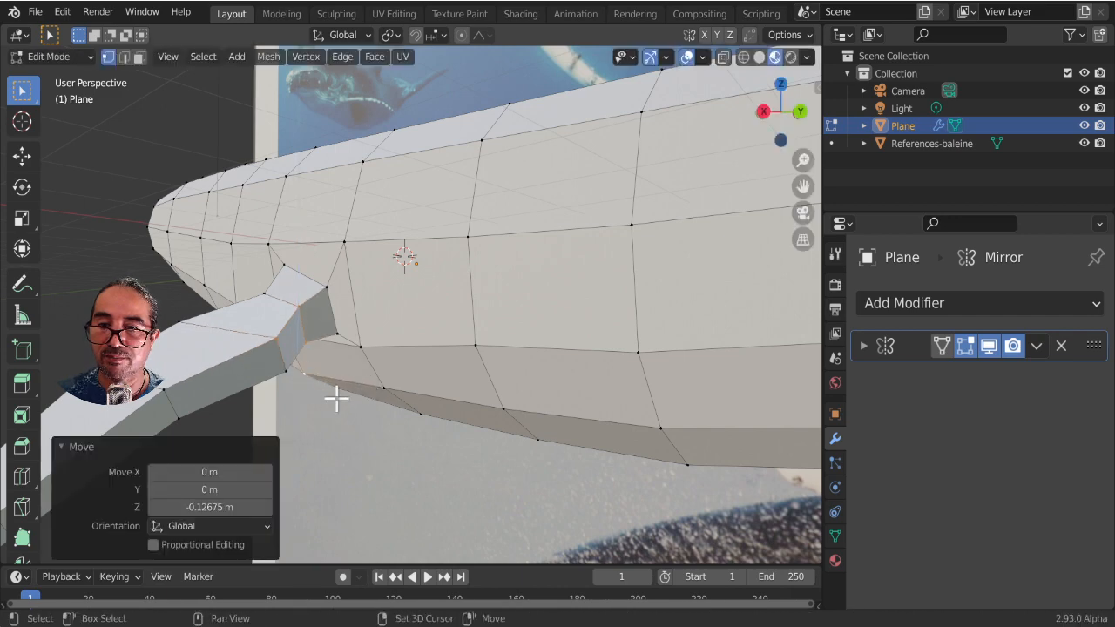
Step: Review the whale's overall shape outside edit mode and compare its right-side profile with the reference photo
{"action": "middle_click_drag", "start_coordinate": [341, 421], "coordinate": [430, 438]}
{"action": "key", "text": "Tab"}
{"action": "scroll", "coordinate": [365, 370], "scroll_direction": "down", "scroll_amount": 4}
{"action": "scroll", "coordinate": [428, 388], "scroll_direction": "up", "scroll_amount": 6}
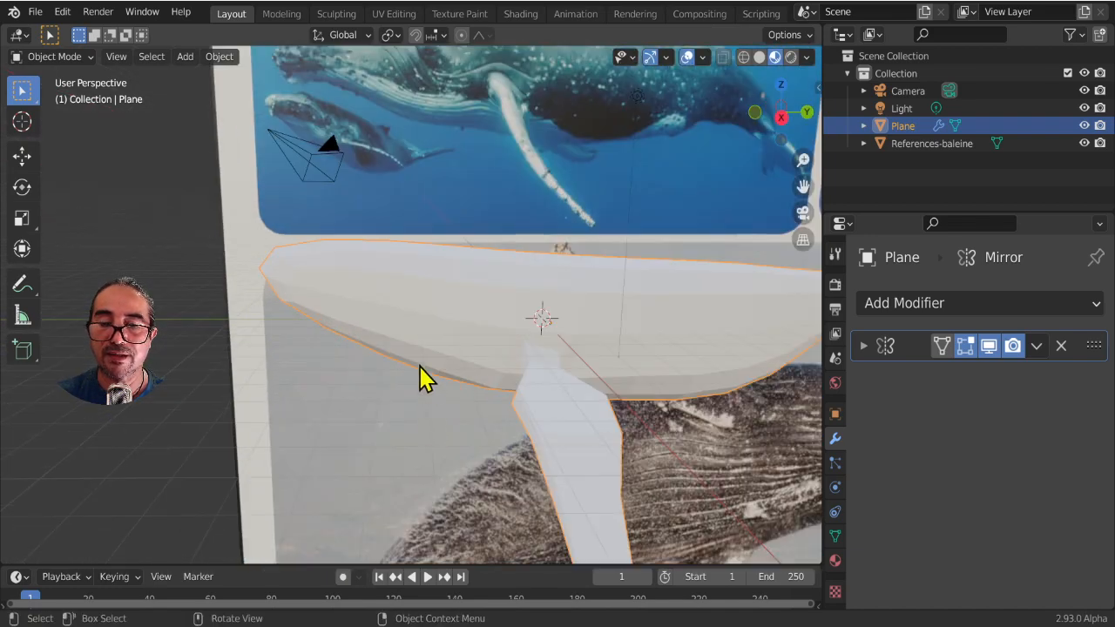
{"action": "key", "text": "Tab"}
{"action": "scroll", "coordinate": [453, 380], "scroll_direction": "down", "scroll_amount": 5}
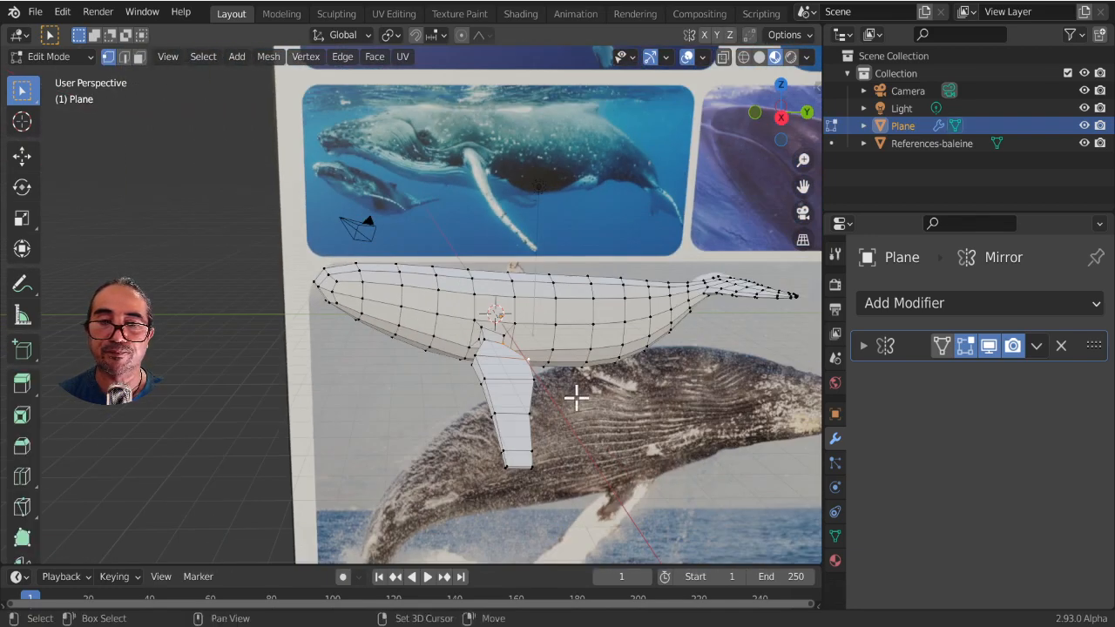
{"action": "key", "text": "KP_3"}
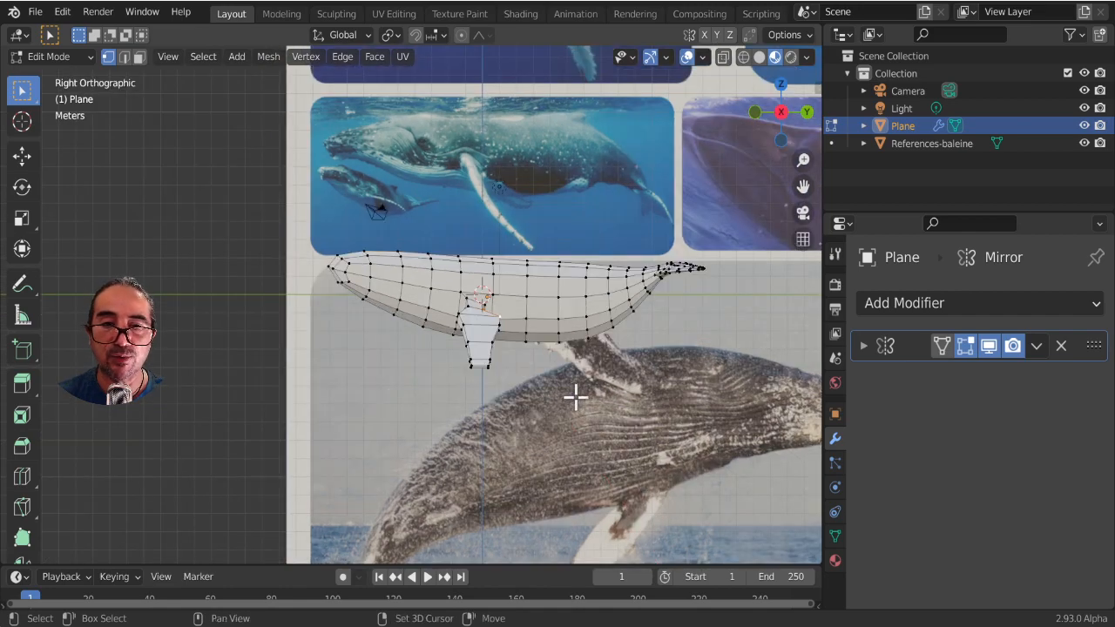
{"action": "middle_click_drag", "start_coordinate": [572, 396], "coordinate": [546, 466], "text": "shift"}
{"action": "scroll", "coordinate": [546, 465], "scroll_direction": "up", "scroll_amount": 6}
{"action": "scroll", "coordinate": [480, 397], "scroll_direction": "down", "scroll_amount": 4}
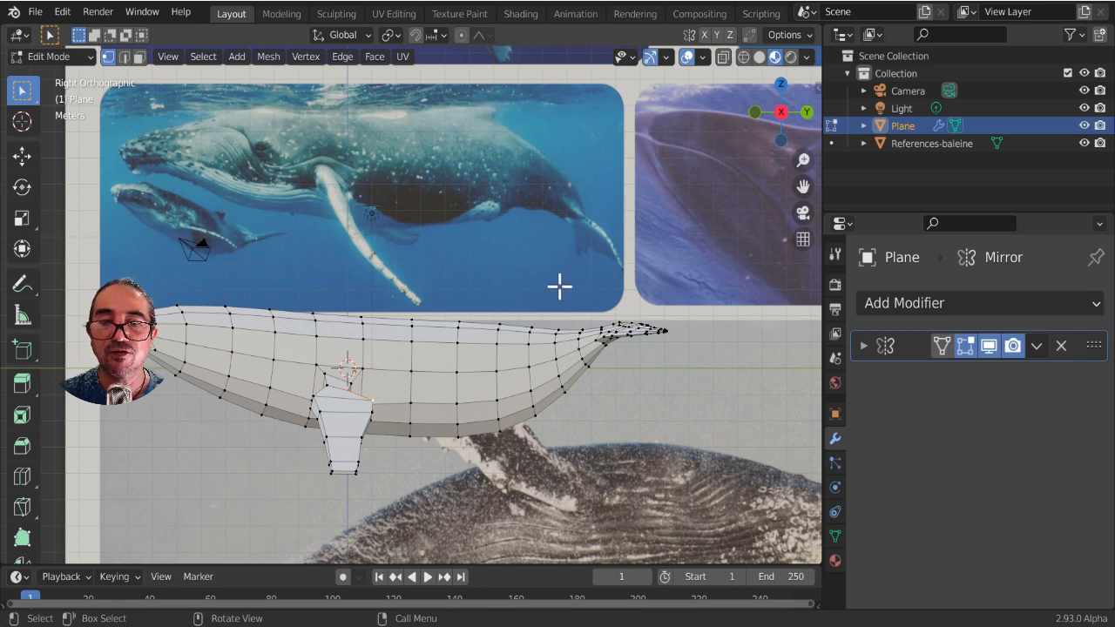
Step: Try to box-select the tail in the side view and check from other angles which vertices are caught
{"action": "left_click_drag", "start_coordinate": [561, 288], "coordinate": [600, 345]}
{"action": "left_click_drag", "start_coordinate": [697, 383], "coordinate": [699, 384]}
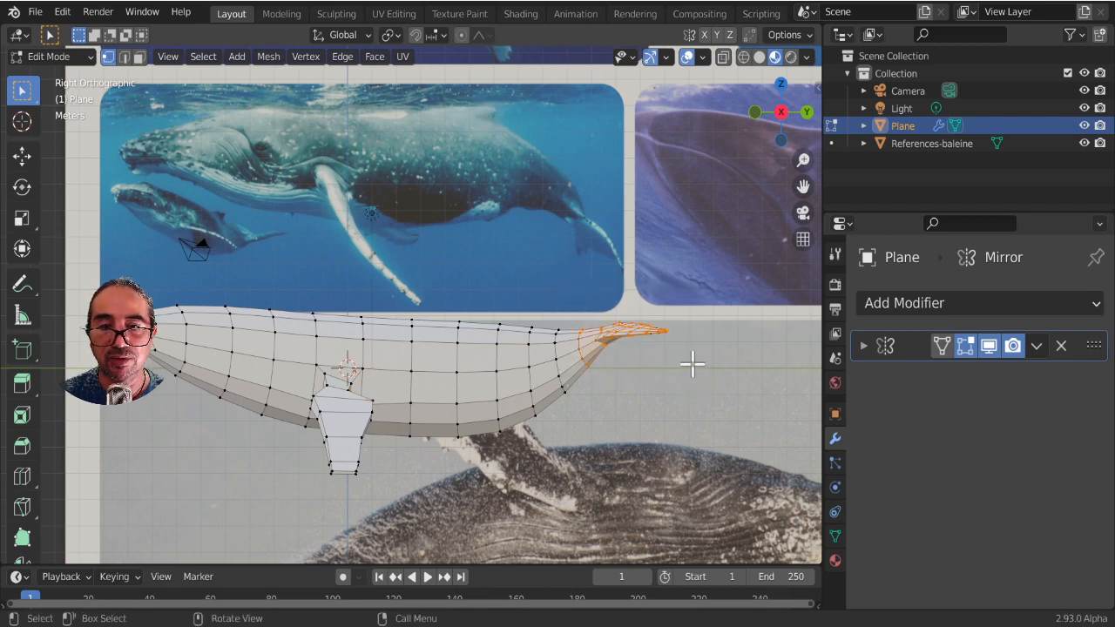
{"action": "middle_click_drag", "start_coordinate": [644, 393], "coordinate": [489, 430]}
{"action": "scroll", "coordinate": [381, 419], "scroll_direction": "up", "scroll_amount": 2}
{"action": "middle_click_drag", "start_coordinate": [288, 431], "coordinate": [368, 350]}
{"action": "key", "text": "KP_1"}
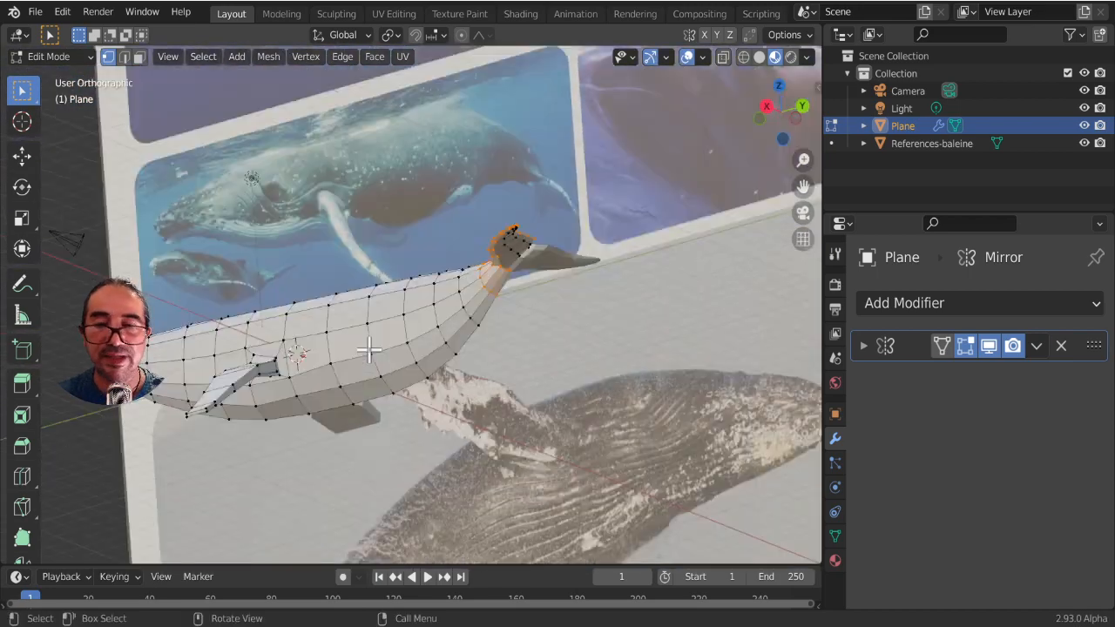
{"action": "key", "text": "KP_3"}
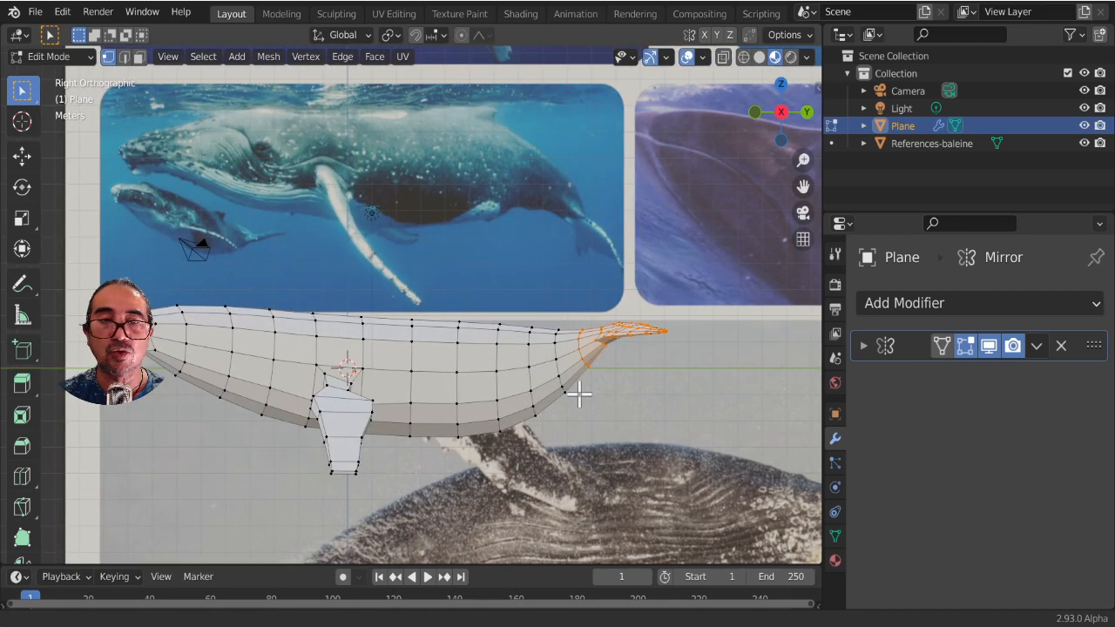
{"action": "middle_click_drag", "start_coordinate": [579, 394], "coordinate": [505, 388], "text": "shift"}
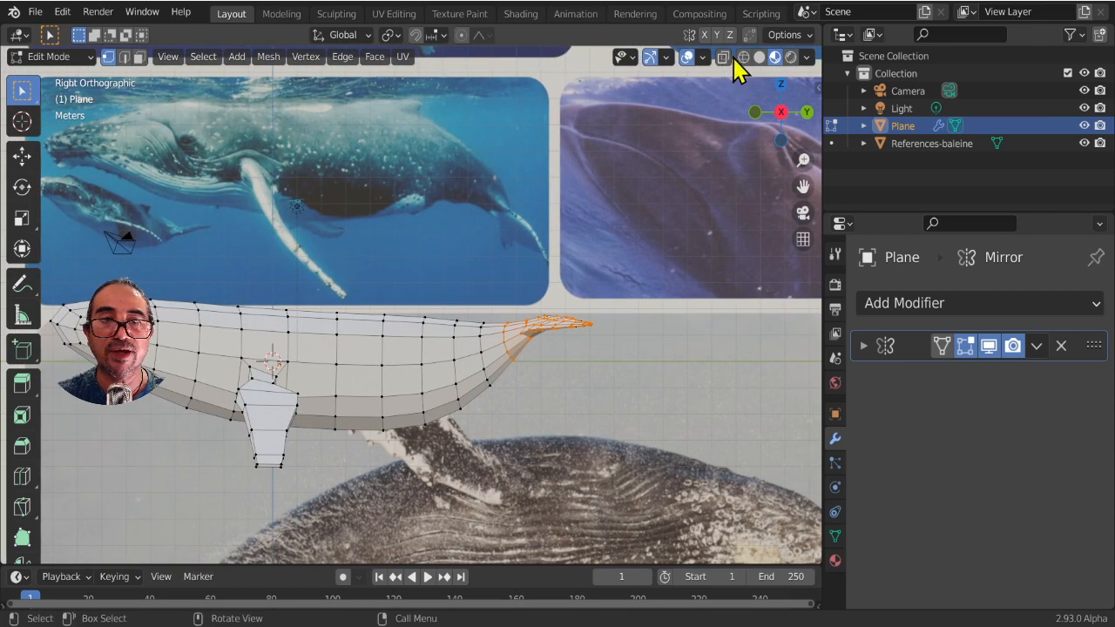
Step: Switch the viewport to wireframe display and box-select all the vertices of the tail and flukes
{"action": "left_click", "coordinate": [743, 58]}
{"action": "key", "text": "b"}
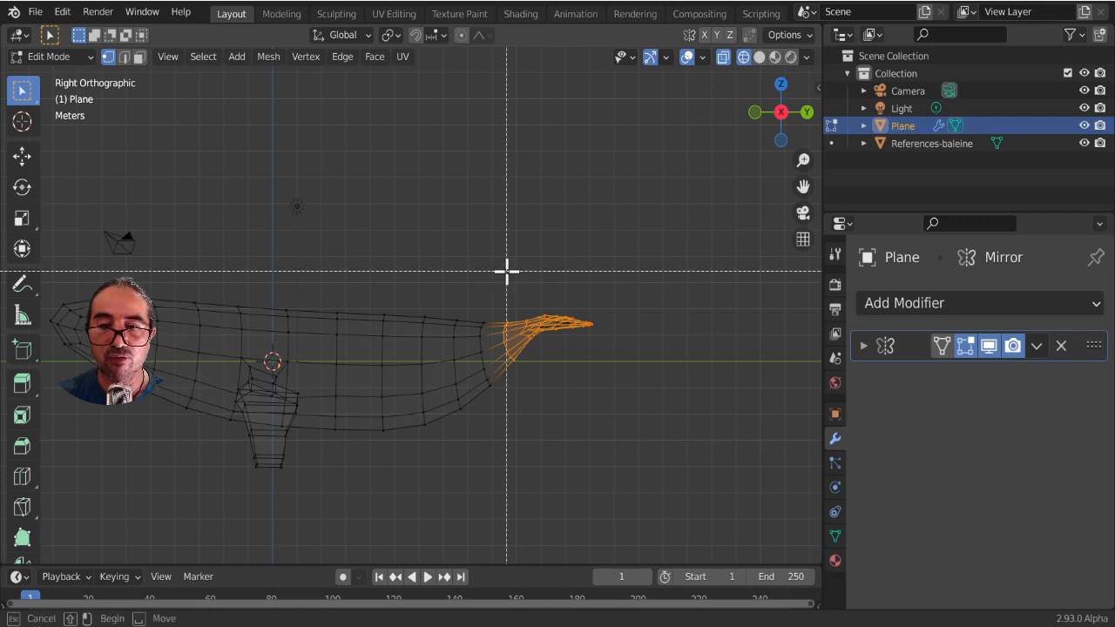
{"action": "left_click_drag", "start_coordinate": [498, 259], "coordinate": [601, 383]}
{"action": "scroll", "coordinate": [576, 359], "scroll_direction": "up", "scroll_amount": 3}
{"action": "scroll", "coordinate": [585, 400], "scroll_direction": "down", "scroll_amount": 2}
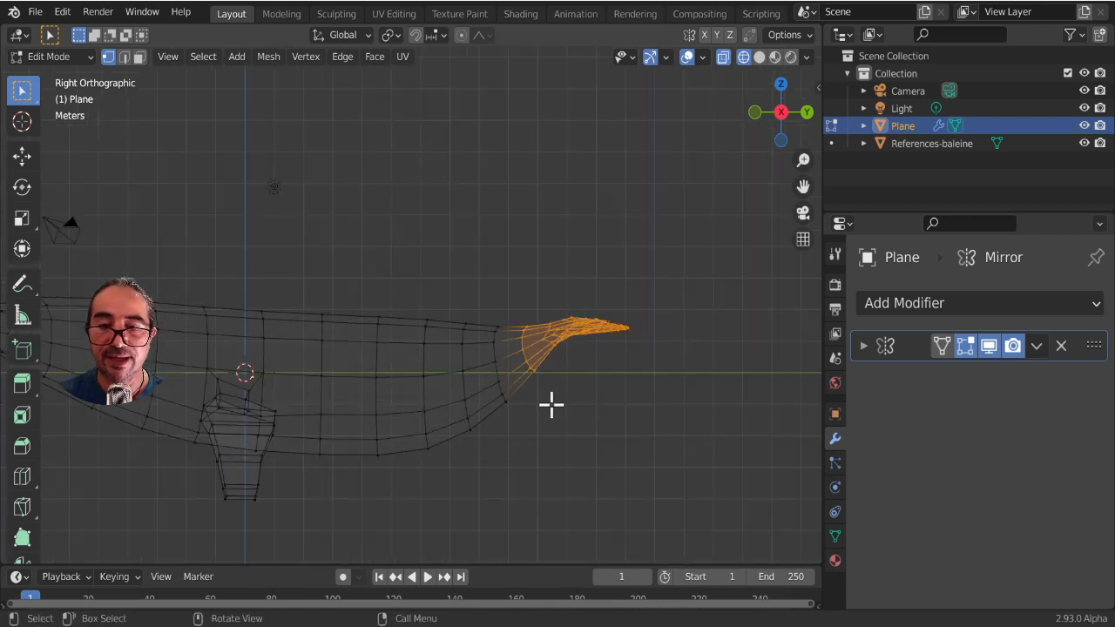
Step: Turn on proportional editing and move the selected tail about 1.47 m along Y with a linear falloff size of about 3.45
{"action": "key", "text": "g"}
{"action": "right_click", "coordinate": [567, 405]}
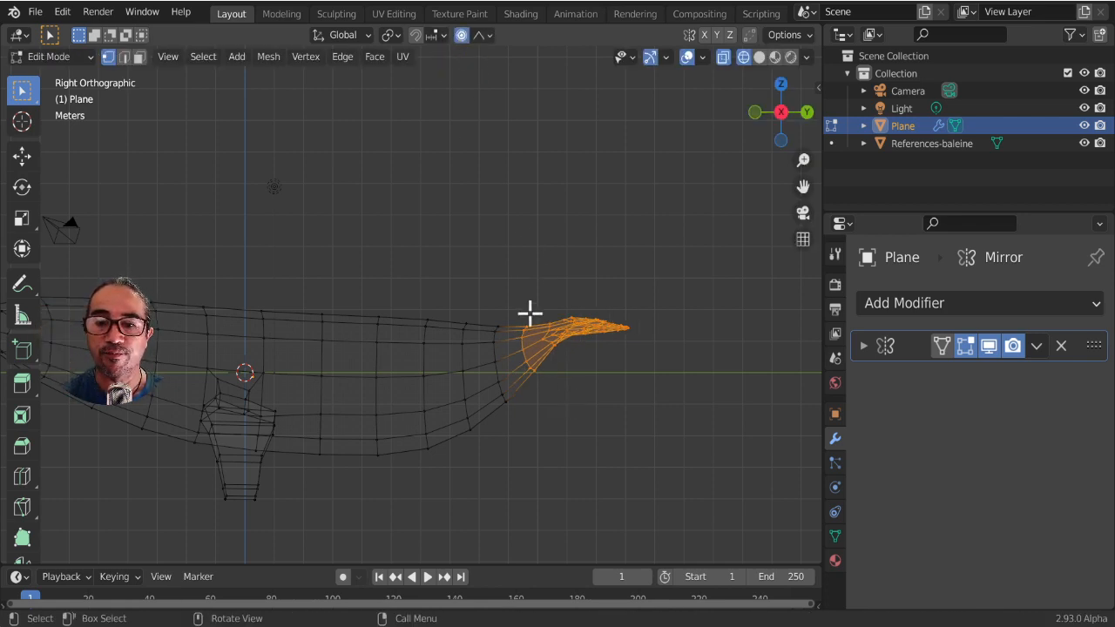
{"action": "key", "text": "g"}
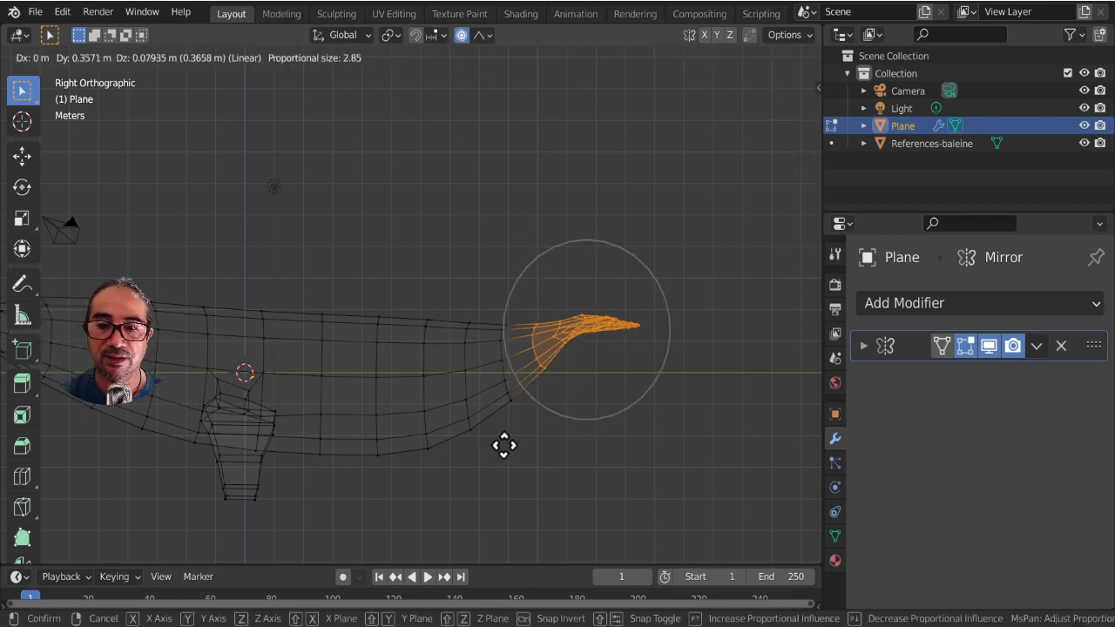
{"action": "scroll", "coordinate": [512, 448], "scroll_direction": "down", "scroll_amount": 1}
{"action": "scroll", "coordinate": [521, 447], "scroll_direction": "up", "scroll_amount": 1}
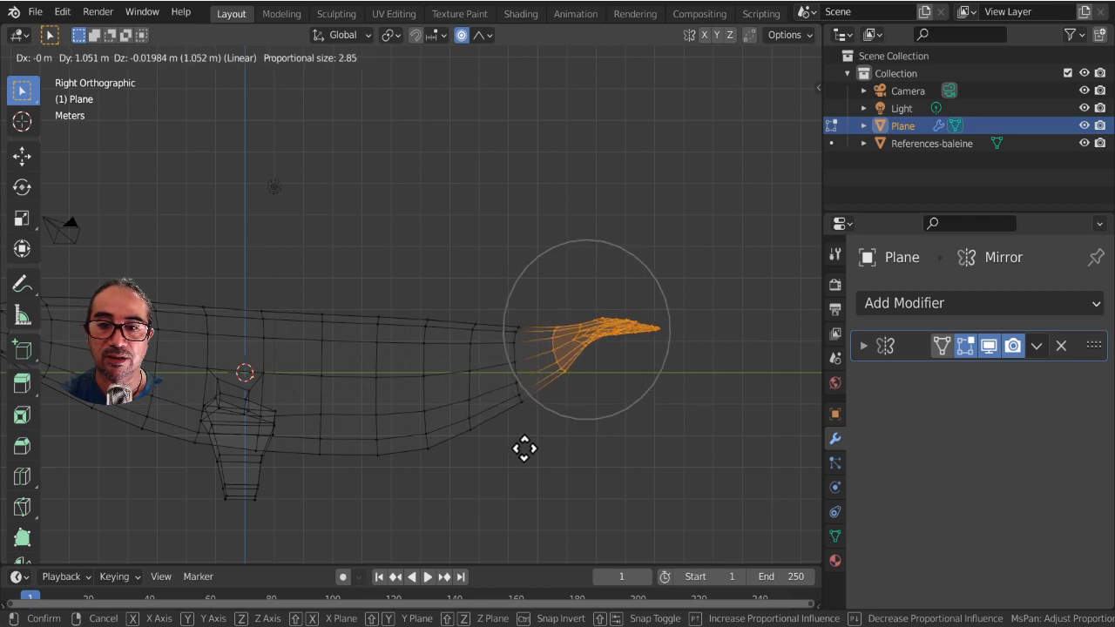
{"action": "scroll", "coordinate": [531, 448], "scroll_direction": "down", "scroll_amount": 2}
{"action": "left_click", "coordinate": [534, 447]}
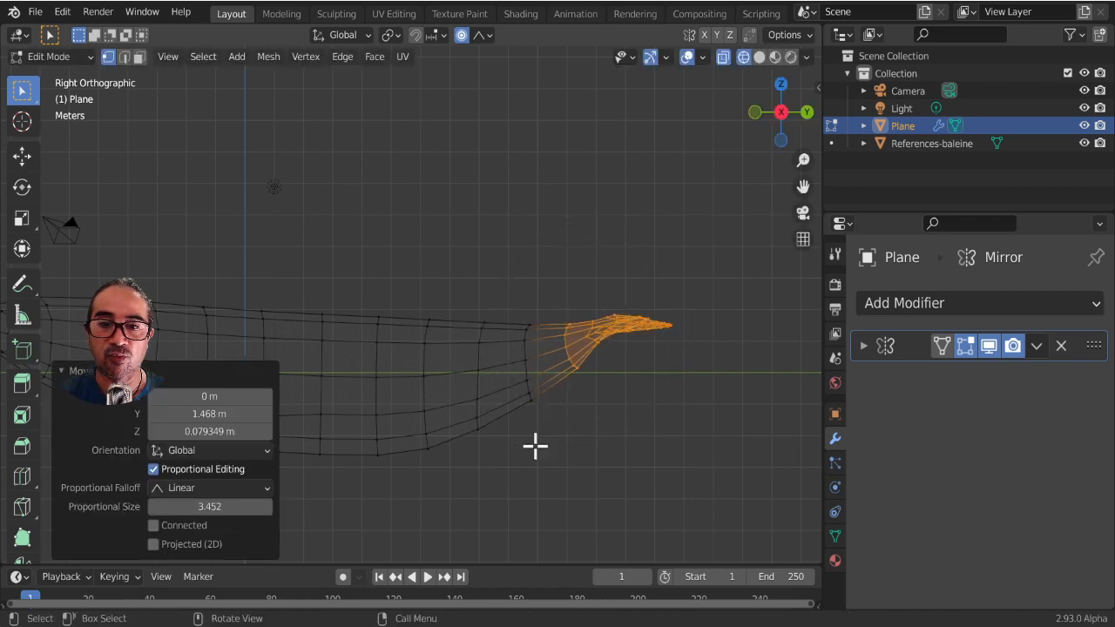
Step: Leave edit mode, return the viewport to solid display and apply smooth shading to the whale
{"action": "key", "text": "Tab"}
{"action": "scroll", "coordinate": [505, 444], "scroll_direction": "down", "scroll_amount": 2}
{"action": "key", "text": "z"}
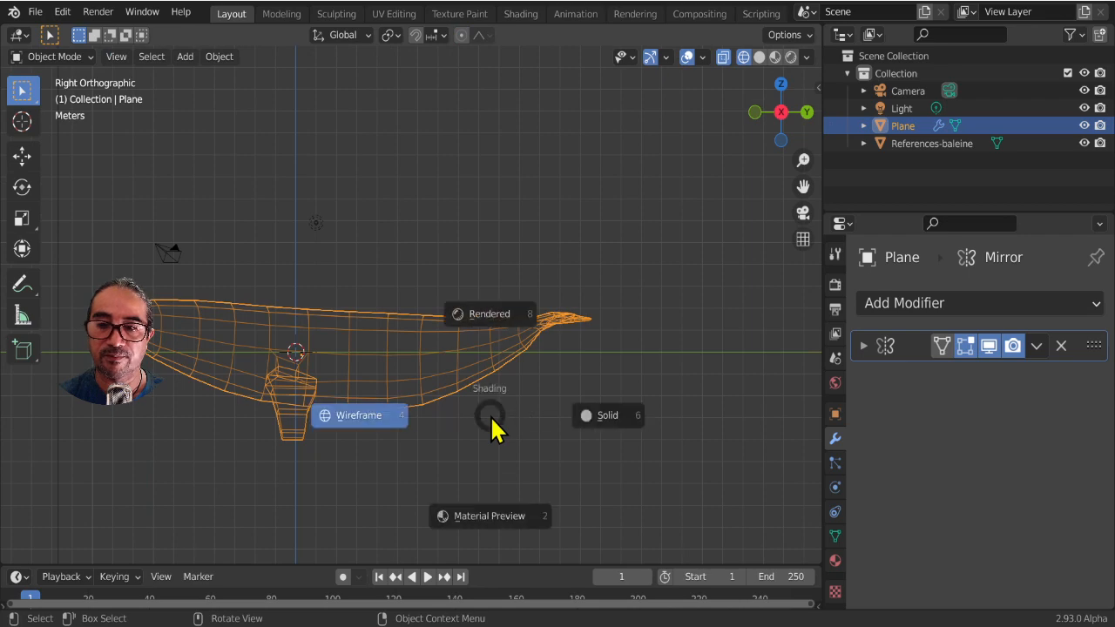
{"action": "left_click", "coordinate": [622, 425]}
{"action": "mouse_move", "coordinate": [528, 399]}
{"action": "middle_mouse_down"}
{"action": "mouse_move", "coordinate": [463, 427]}
{"action": "mouse_move", "coordinate": [461, 450]}
{"action": "mouse_move", "coordinate": [442, 367]}
{"action": "mouse_move", "coordinate": [548, 323]}
{"action": "mouse_move", "coordinate": [520, 340]}
{"action": "mouse_move", "coordinate": [588, 401]}
{"action": "mouse_move", "coordinate": [672, 389]}
{"action": "mouse_move", "coordinate": [528, 398]}
{"action": "mouse_move", "coordinate": [423, 356]}
{"action": "middle_mouse_up"}
{"action": "right_click", "coordinate": [422, 355]}
{"action": "left_click", "coordinate": [376, 315]}
{"action": "scroll", "coordinate": [454, 413], "scroll_direction": "up", "scroll_amount": 4}
{"action": "middle_click_drag", "start_coordinate": [454, 413], "coordinate": [489, 383]}
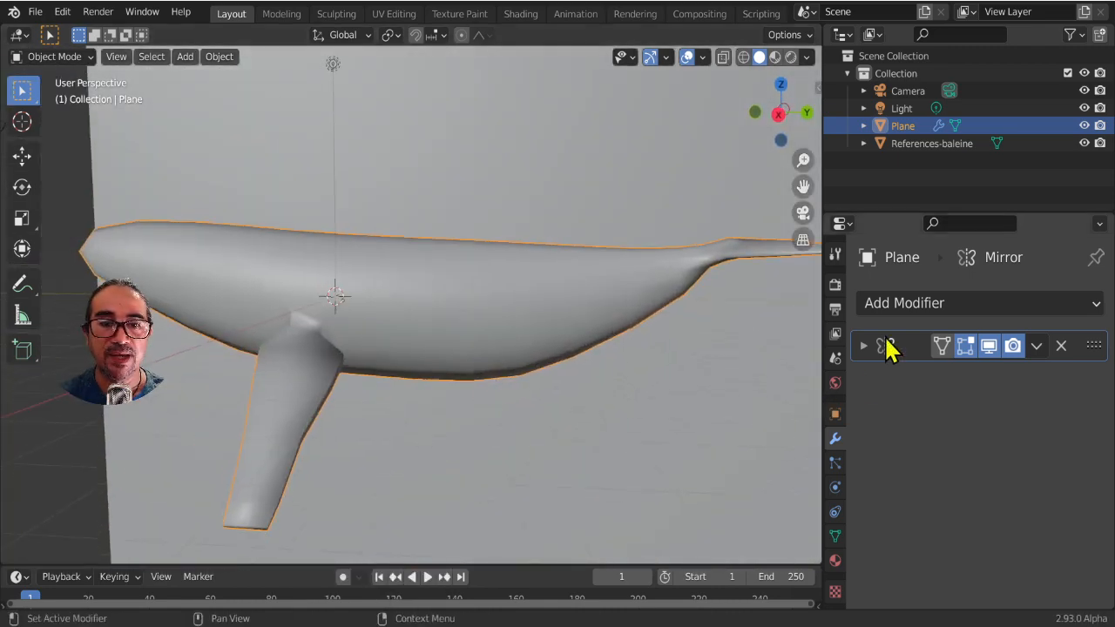
Step: Widen the properties area and add a Subdivision Surface modifier to the whale below the Mirror modifier
{"action": "left_click", "coordinate": [889, 303]}
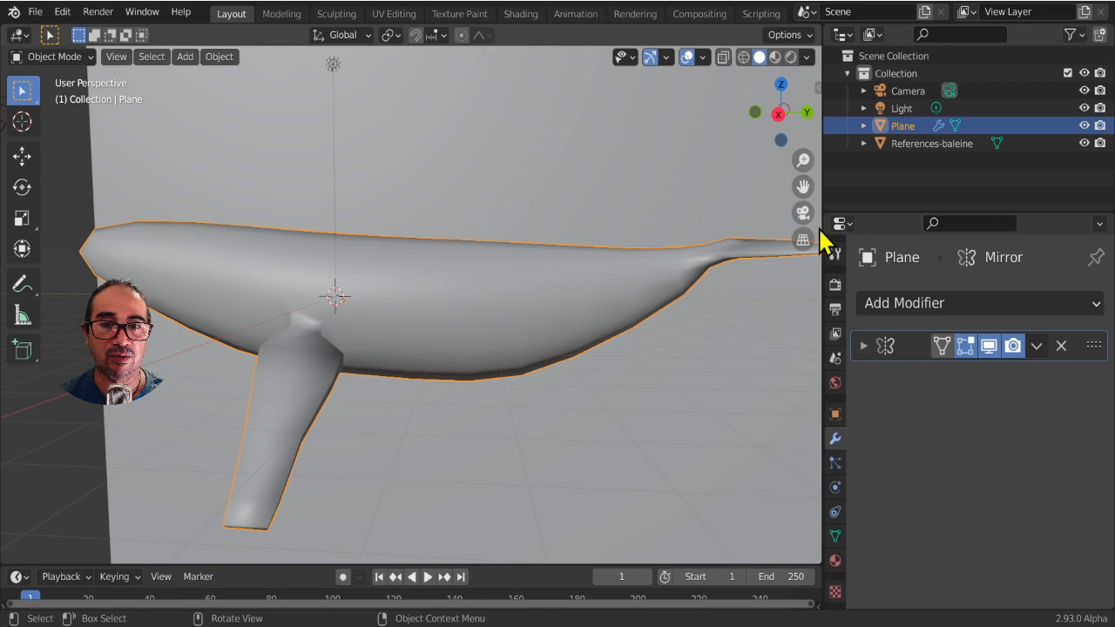
{"action": "left_click_drag", "start_coordinate": [824, 226], "coordinate": [760, 228]}
{"action": "middle_click_drag", "start_coordinate": [901, 441], "coordinate": [880, 503], "text": "ctrl"}
{"action": "left_click", "coordinate": [849, 284]}
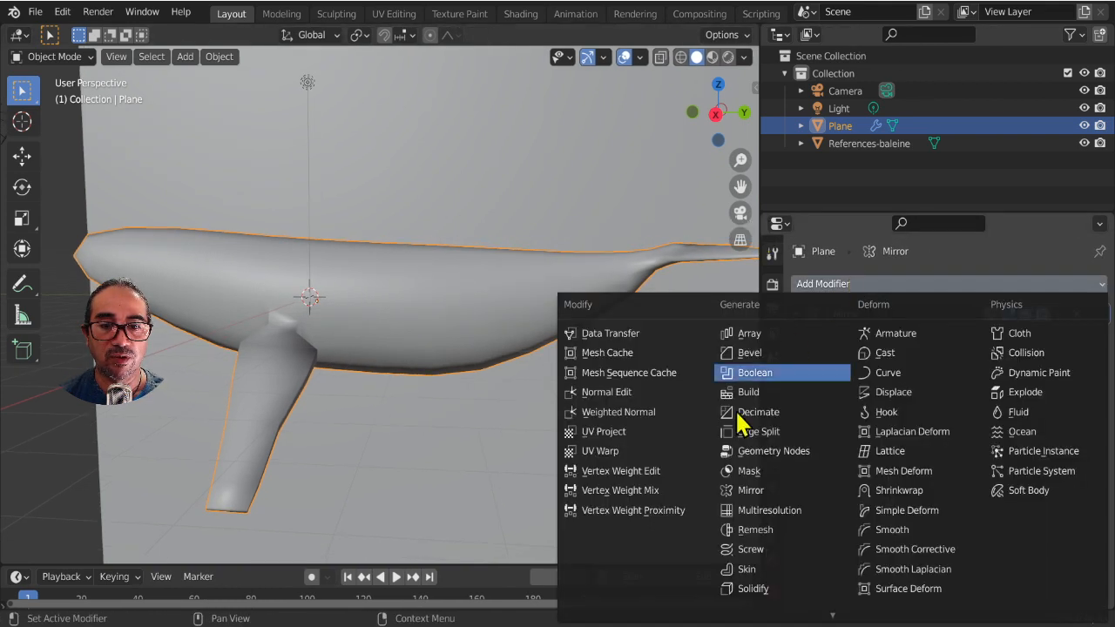
{"action": "scroll", "coordinate": [770, 589], "scroll_direction": "down", "scroll_amount": 2}
{"action": "left_click", "coordinate": [770, 562]}
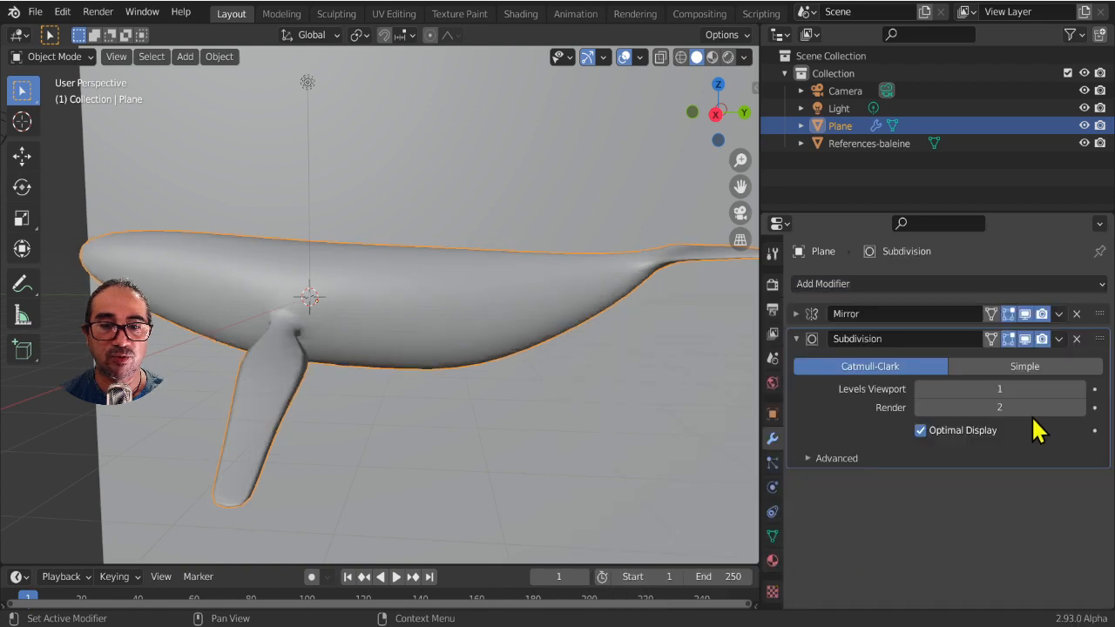
Step: Move the front face of the pectoral fin's tip about 0.38 m along Y with a proportional size of 1.77
{"action": "middle_click_drag", "start_coordinate": [643, 369], "coordinate": [404, 486]}
{"action": "scroll", "coordinate": [535, 418], "scroll_direction": "up", "scroll_amount": 5}
{"action": "key", "text": "Tab"}
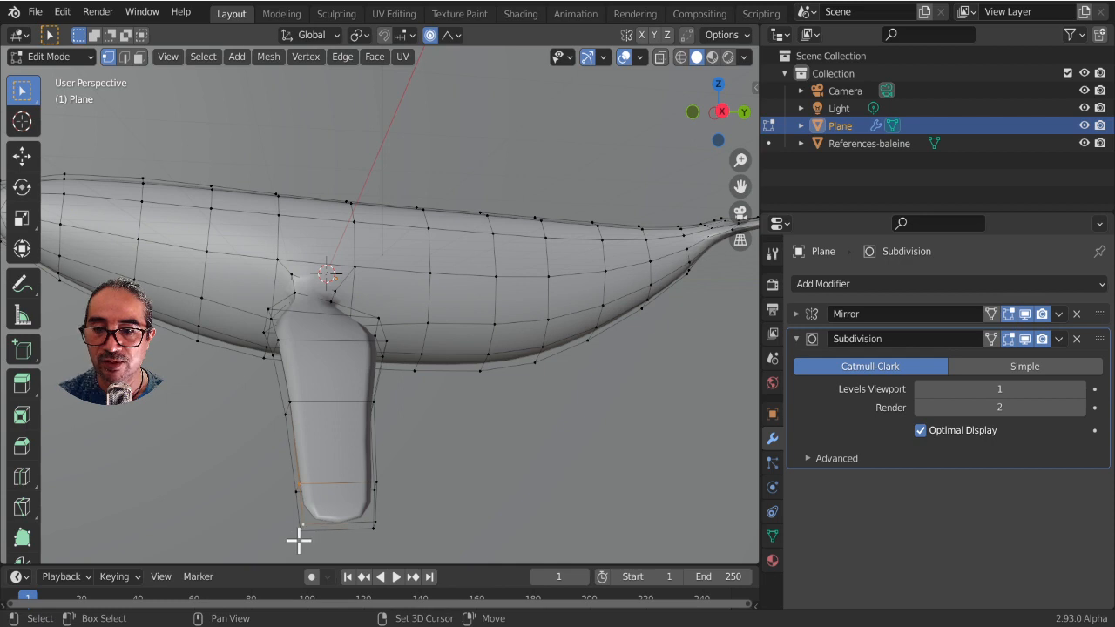
{"action": "middle_click_drag", "start_coordinate": [328, 507], "coordinate": [344, 451]}
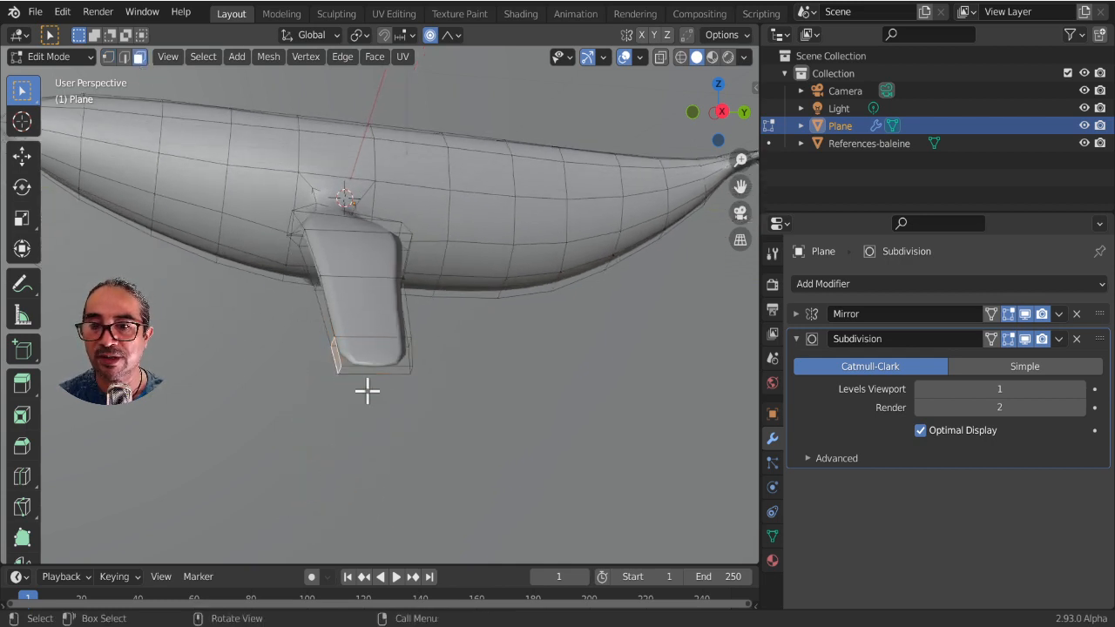
{"action": "key", "text": "g"}
{"action": "key", "text": "y"}
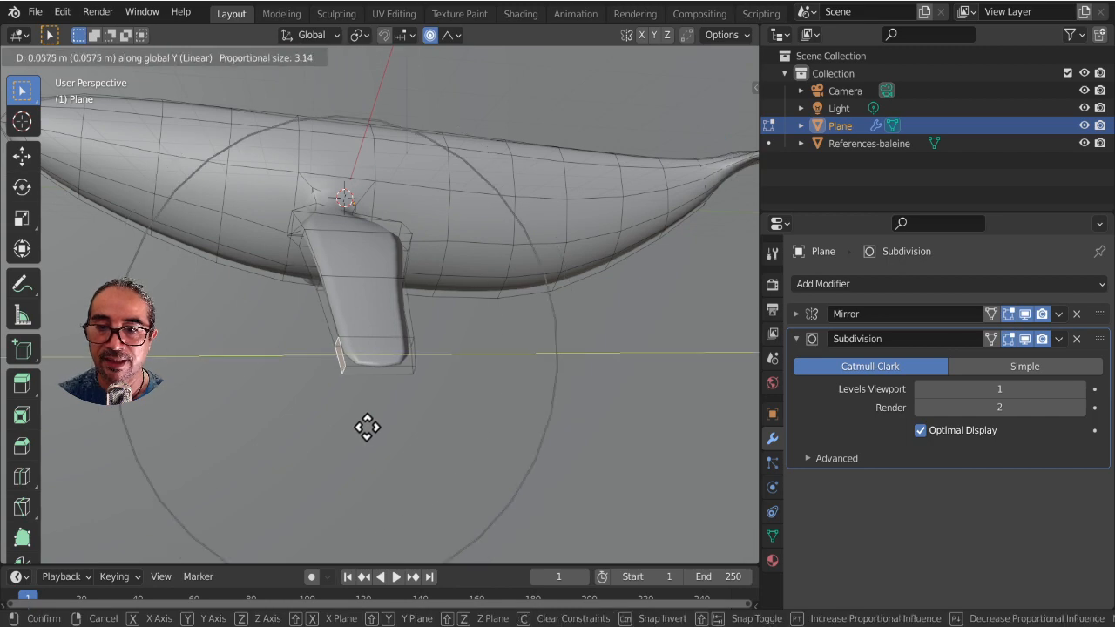
{"action": "scroll", "coordinate": [380, 426], "scroll_direction": "up", "scroll_amount": 3}
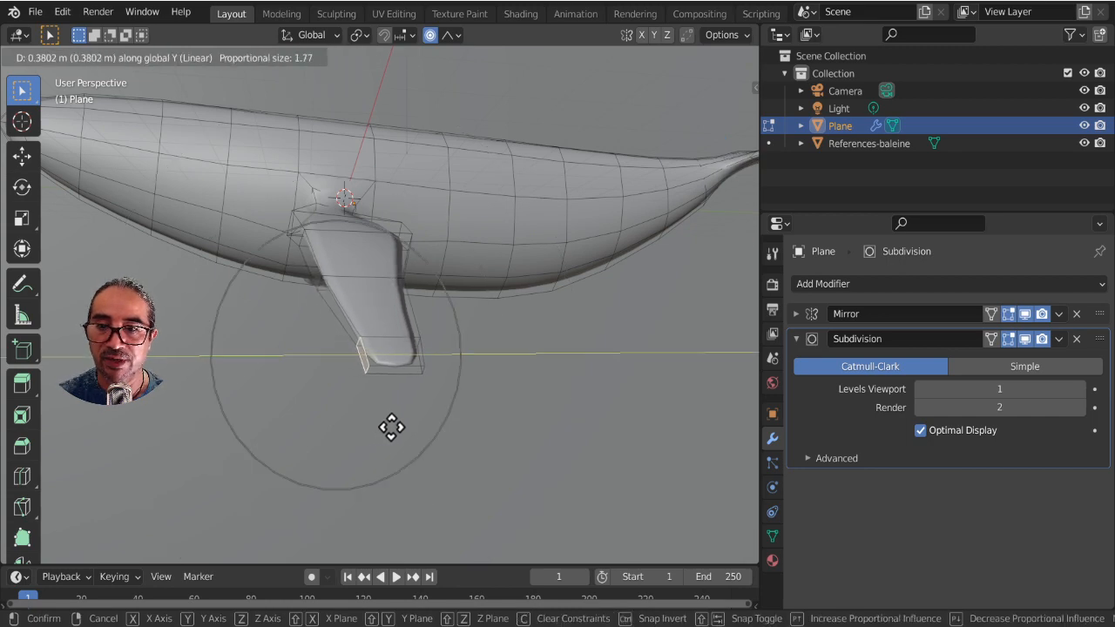
{"action": "left_click", "coordinate": [390, 427]}
Step: Outside edit mode, move the reference photo plane about -14.08 m along X, away from the whale
{"action": "key", "text": "Tab"}
{"action": "scroll", "coordinate": [366, 435], "scroll_direction": "down", "scroll_amount": 4}
{"action": "middle_click_drag", "start_coordinate": [366, 435], "coordinate": [377, 383]}
{"action": "left_click", "coordinate": [366, 380]}
{"action": "key", "text": "g"}
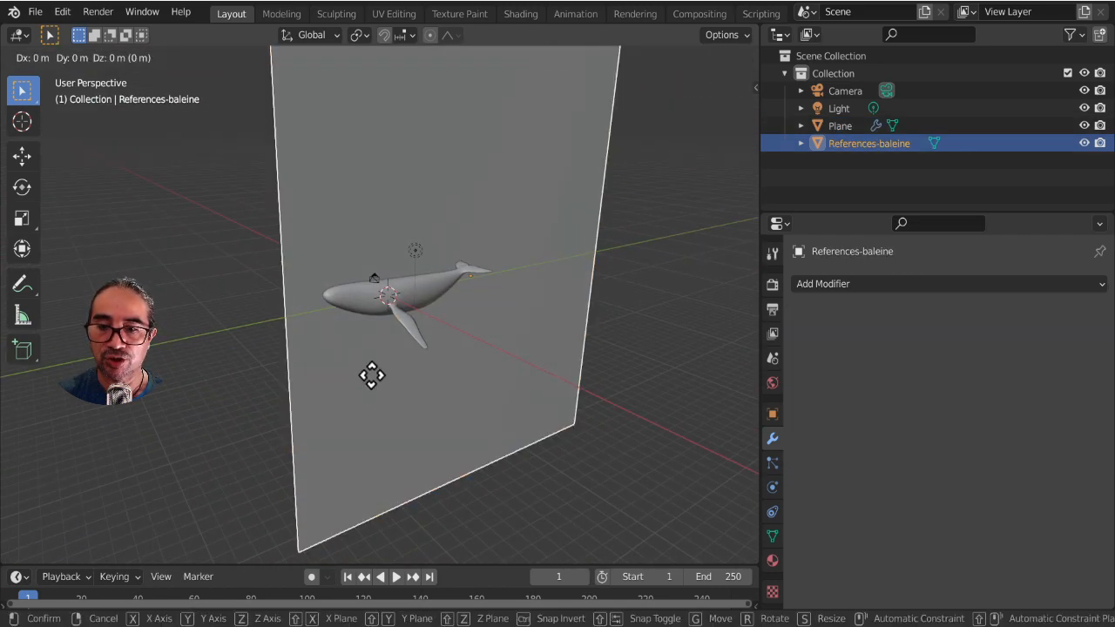
{"action": "key", "text": "x"}
{"action": "left_click", "coordinate": [335, 366]}
{"action": "middle_click_drag", "start_coordinate": [441, 380], "coordinate": [446, 314]}
{"action": "scroll", "coordinate": [410, 447], "scroll_direction": "up", "scroll_amount": 4}
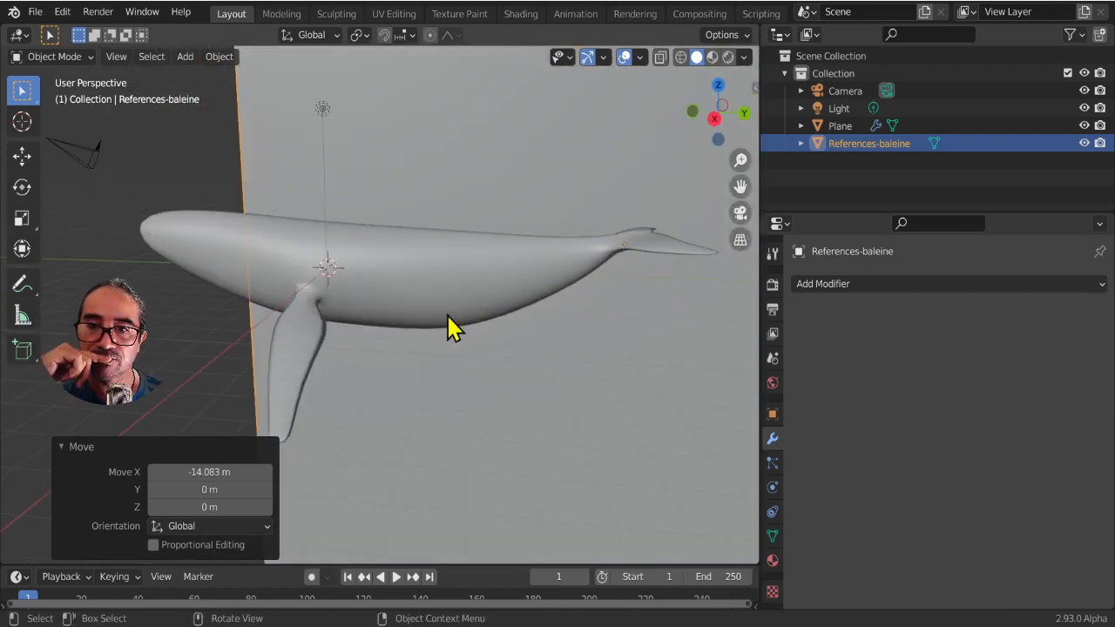
Step: Edit the whale mesh and select a face along the top of its back, checking its position in the right-side view
{"action": "left_click", "coordinate": [473, 245]}
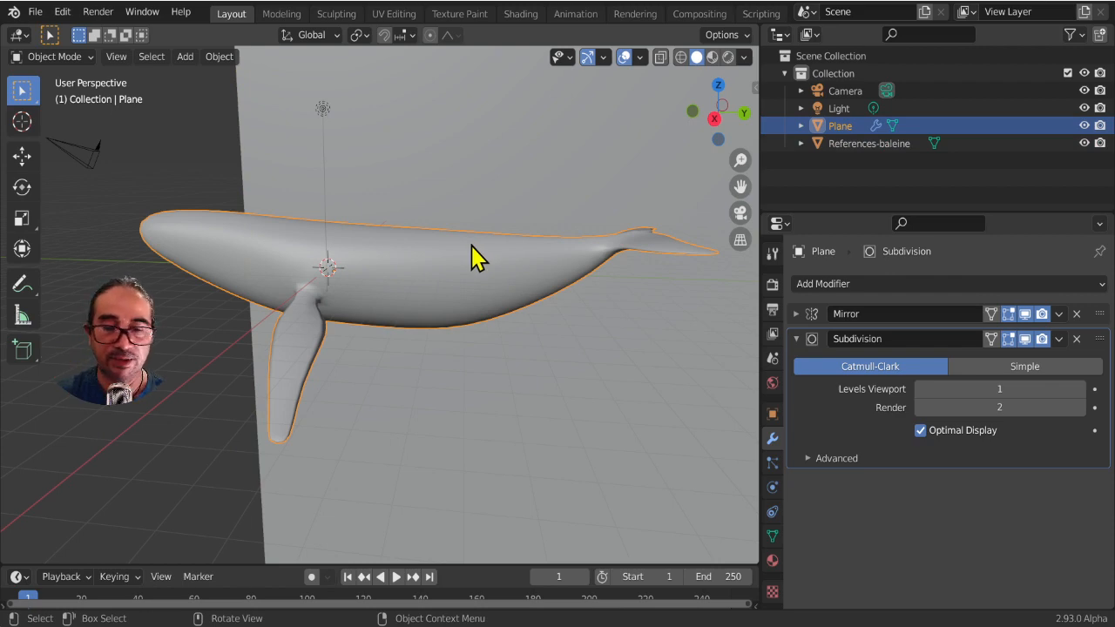
{"action": "key", "text": "KP_3"}
{"action": "key", "text": "Tab"}
{"action": "scroll", "coordinate": [468, 244], "scroll_direction": "up", "scroll_amount": 3}
{"action": "middle_click_drag", "start_coordinate": [468, 244], "coordinate": [445, 448], "text": "shift"}
{"action": "scroll", "coordinate": [454, 401], "scroll_direction": "up", "scroll_amount": 2}
{"action": "left_click", "coordinate": [447, 453]}
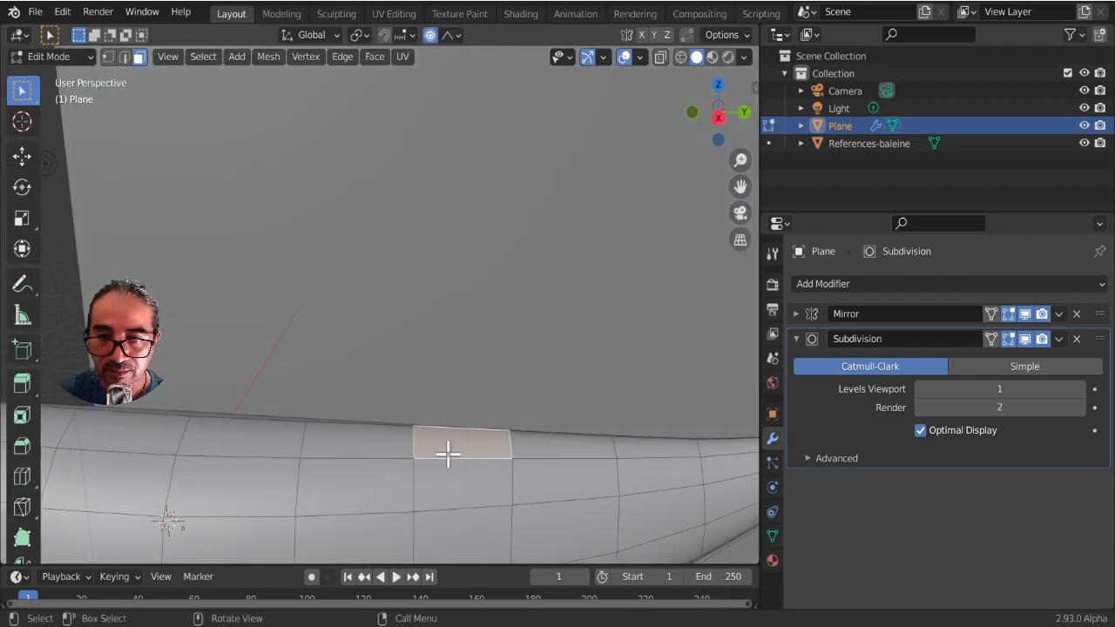
{"action": "key", "text": "KP_7"}
{"action": "middle_click_drag", "start_coordinate": [538, 445], "coordinate": [415, 442]}
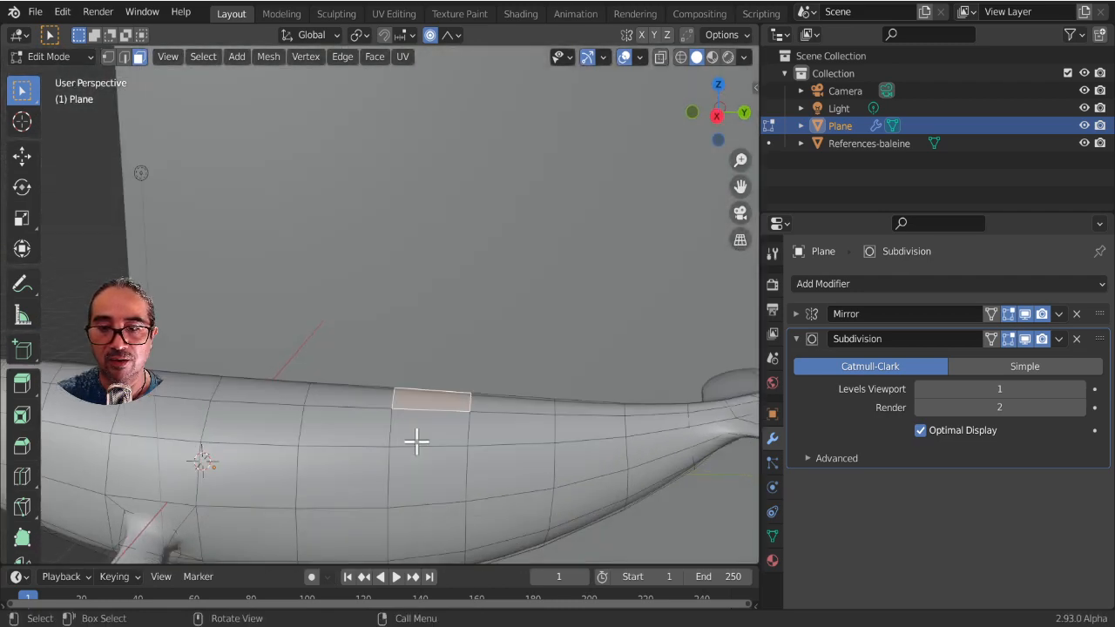
{"action": "key", "text": "KP_3"}
{"action": "key", "text": "Home"}
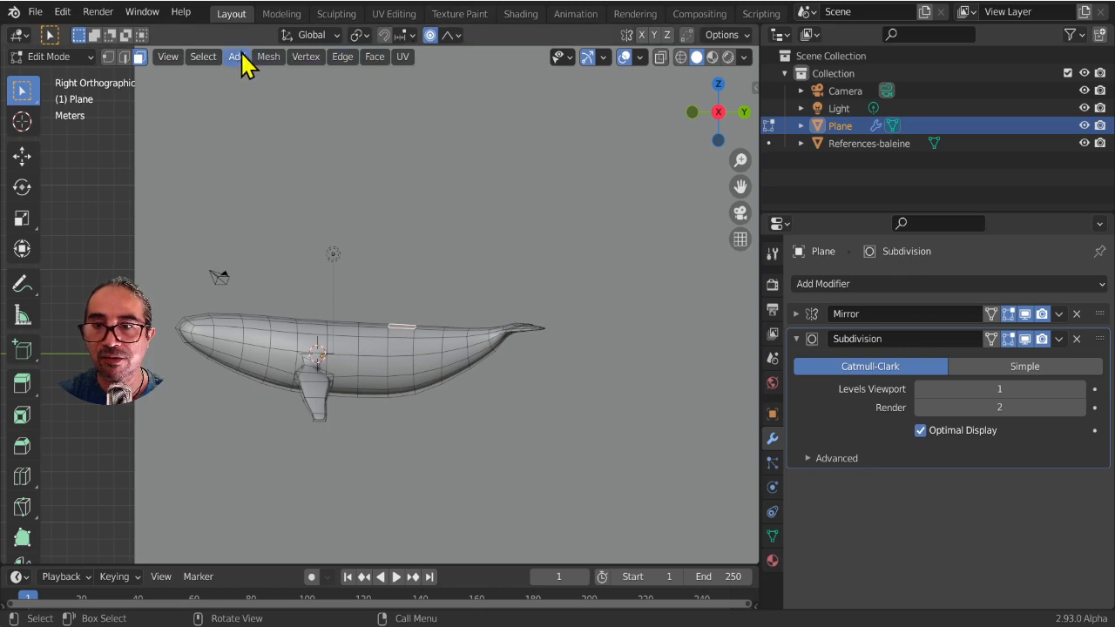
Step: Show the viewport in Material Preview and examine the dorsal fin's shape and position in the reference photos against the whale's back
{"action": "left_click", "coordinate": [714, 58]}
{"action": "middle_click_drag", "start_coordinate": [411, 193], "coordinate": [135, 380], "text": "shift"}
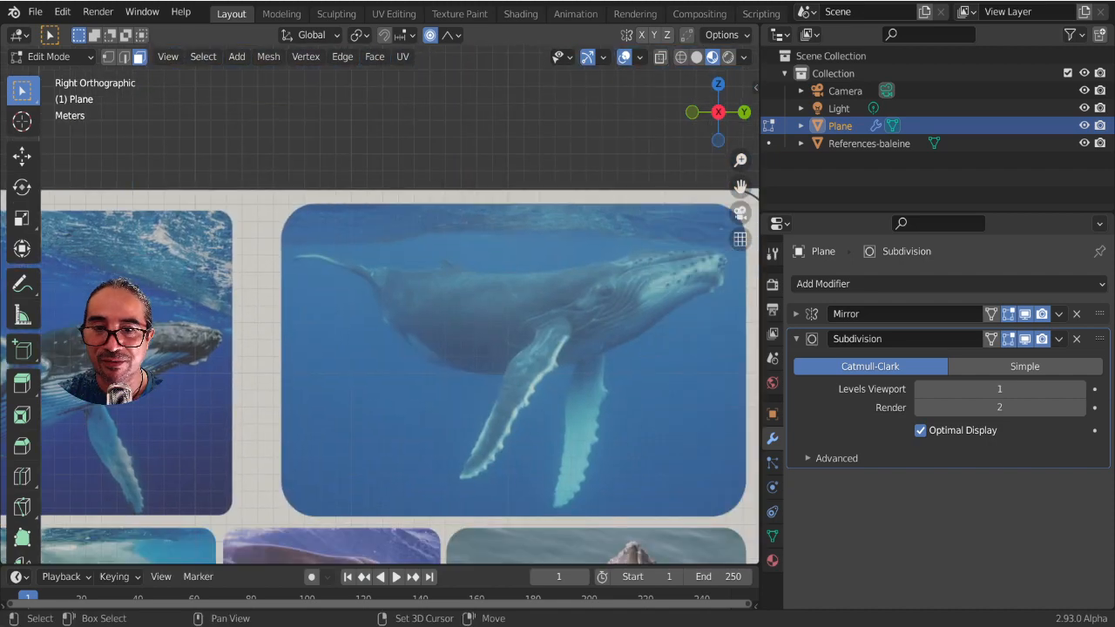
{"action": "scroll", "coordinate": [415, 329], "scroll_direction": "up", "scroll_amount": 3}
{"action": "scroll", "coordinate": [490, 286], "scroll_direction": "down", "scroll_amount": 2}
{"action": "middle_click_drag", "start_coordinate": [331, 454], "coordinate": [418, 194], "text": "shift"}
{"action": "scroll", "coordinate": [357, 374], "scroll_direction": "down", "scroll_amount": 4}
{"action": "middle_click_drag", "start_coordinate": [398, 471], "coordinate": [375, 266], "text": "shift"}
{"action": "middle_click_drag", "start_coordinate": [303, 361], "coordinate": [435, 476], "text": "shift"}
{"action": "scroll", "coordinate": [435, 476], "scroll_direction": "up", "scroll_amount": 4}
{"action": "middle_click_drag", "start_coordinate": [378, 210], "coordinate": [409, 318], "text": "shift"}
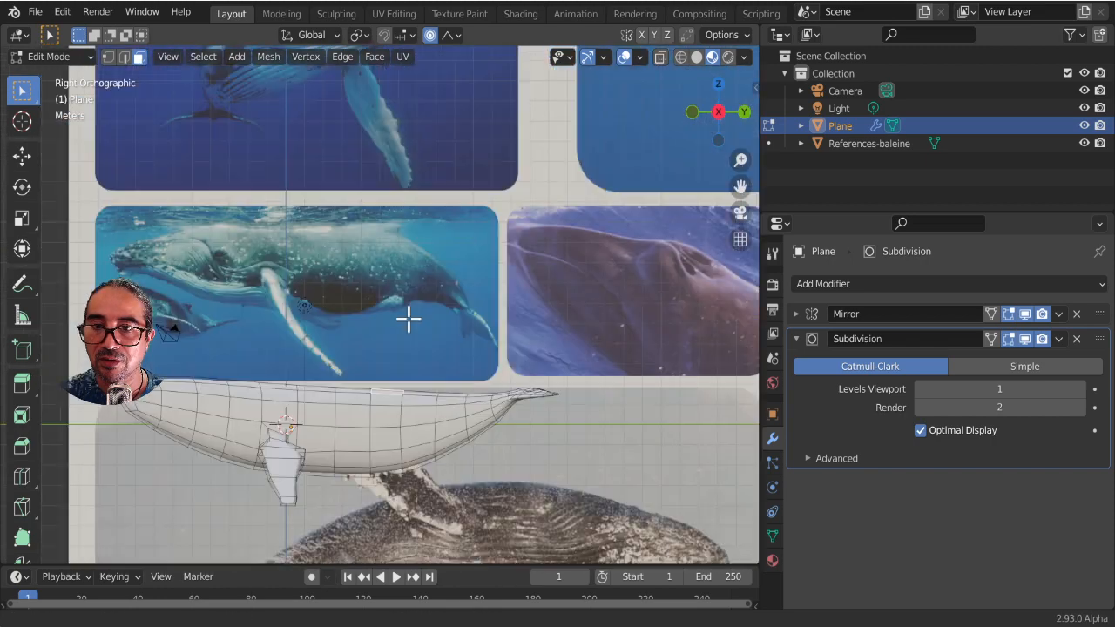
{"action": "scroll", "coordinate": [409, 319], "scroll_direction": "up", "scroll_amount": 3}
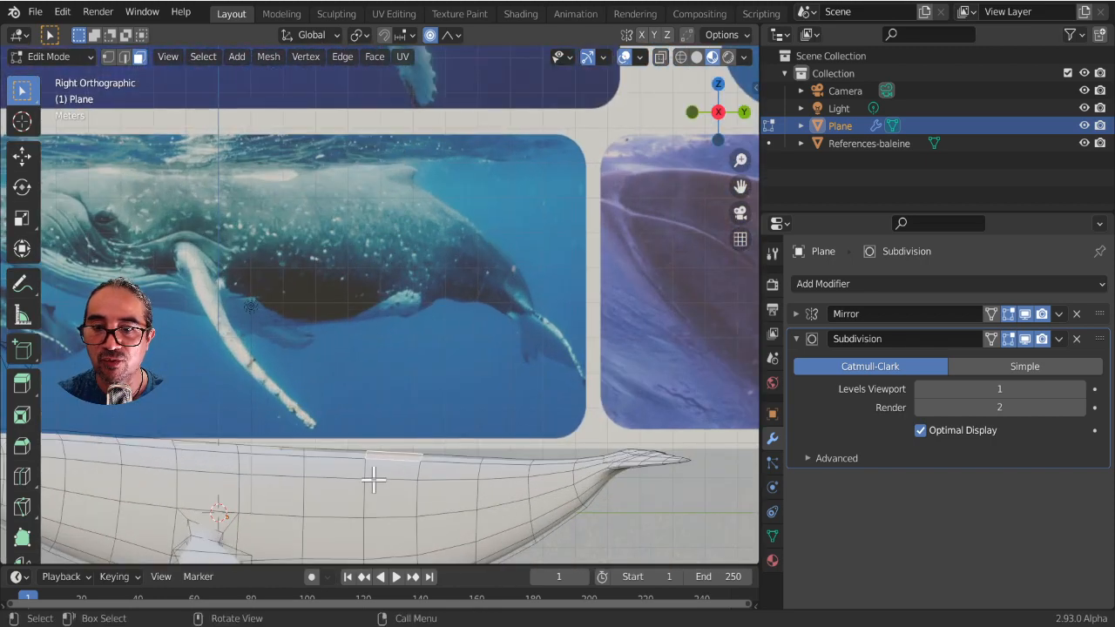
{"action": "middle_click_drag", "start_coordinate": [380, 471], "coordinate": [406, 311], "text": "shift"}
{"action": "middle_click_drag", "start_coordinate": [426, 350], "coordinate": [403, 312]}
{"action": "scroll", "coordinate": [440, 318], "scroll_direction": "down", "scroll_amount": 8}
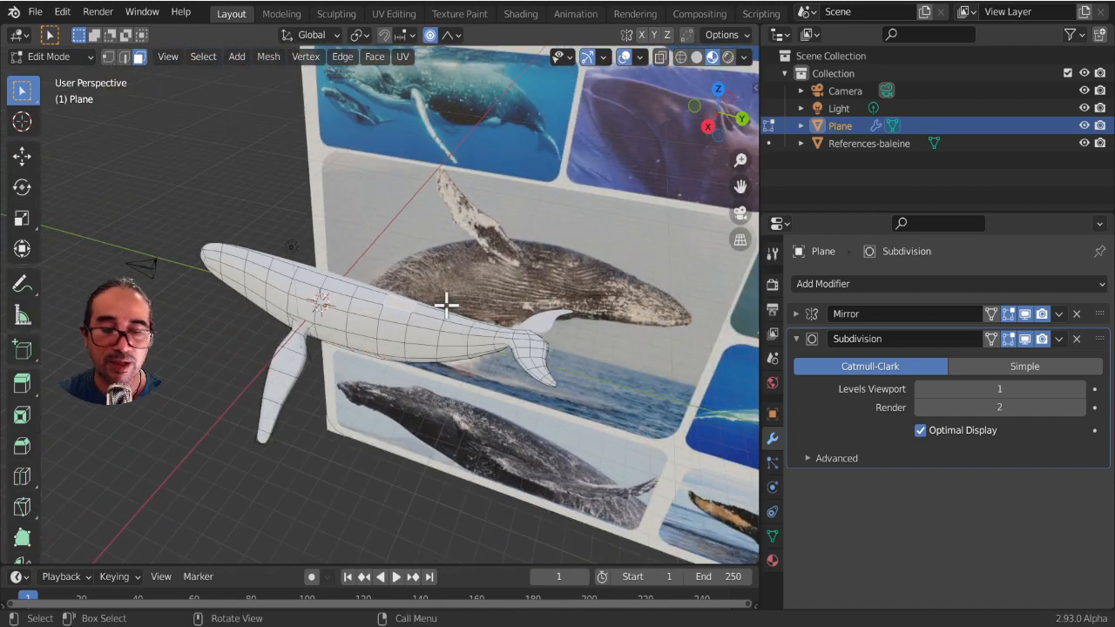
{"action": "scroll", "coordinate": [445, 304], "scroll_direction": "up", "scroll_amount": 10}
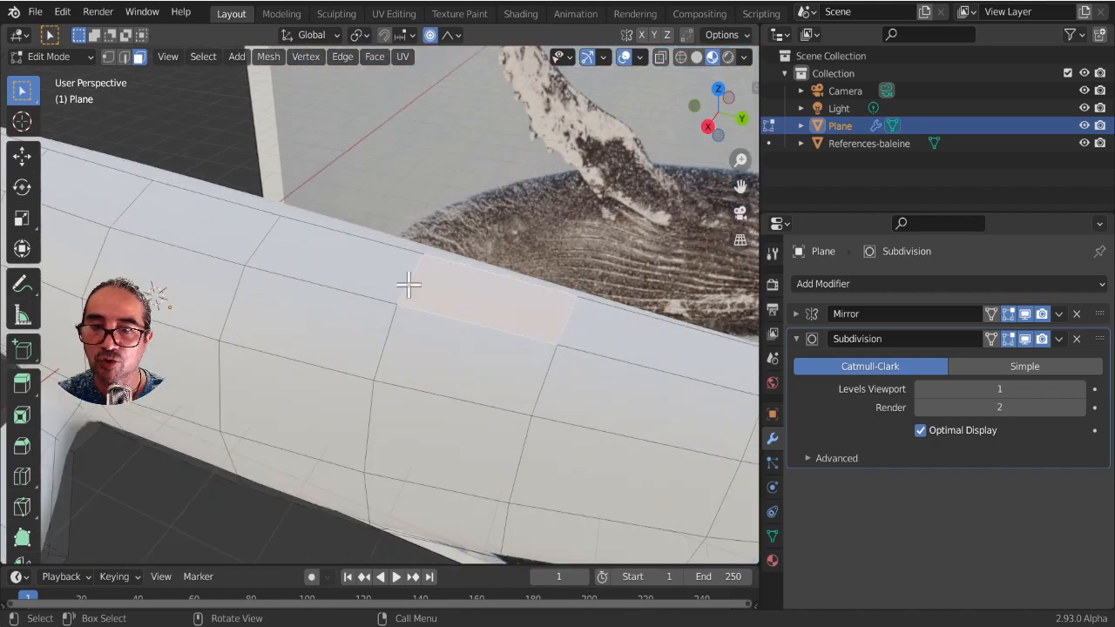
Step: In the right-side view, raise two neighbouring faces on top of the back about 0.19 m with a proportional size of 1.21
{"action": "key", "text": "KP_1"}
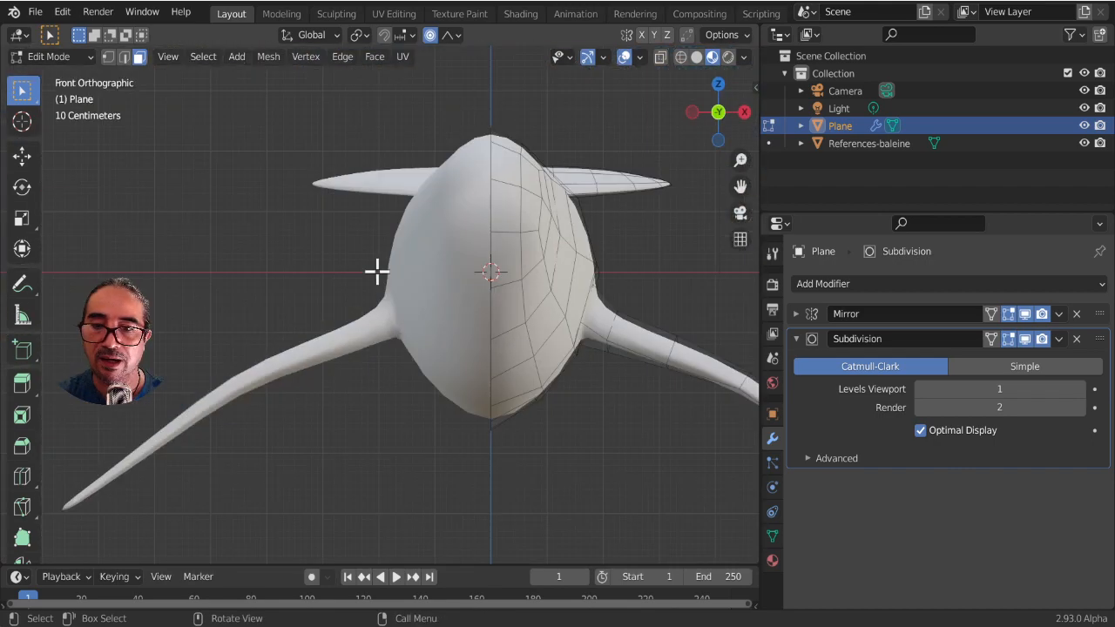
{"action": "key", "text": "KP_3"}
{"action": "middle_click_drag", "start_coordinate": [386, 281], "coordinate": [360, 419], "text": "shift"}
{"action": "scroll", "coordinate": [545, 366], "scroll_direction": "up", "scroll_amount": 2}
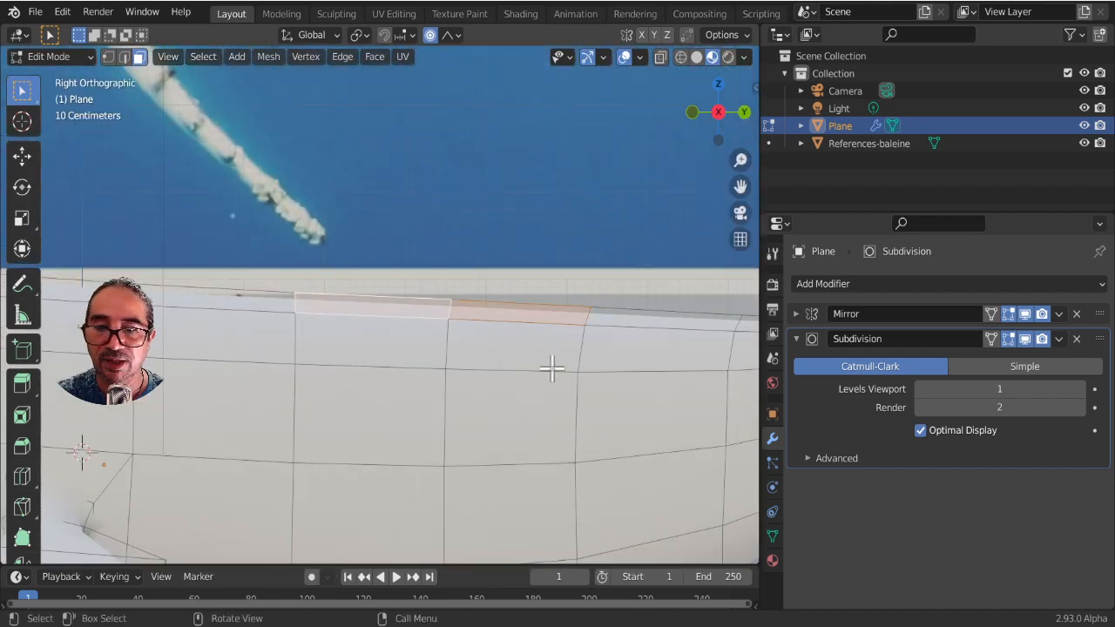
{"action": "key", "text": "g"}
{"action": "scroll", "coordinate": [535, 413], "scroll_direction": "up", "scroll_amount": 3}
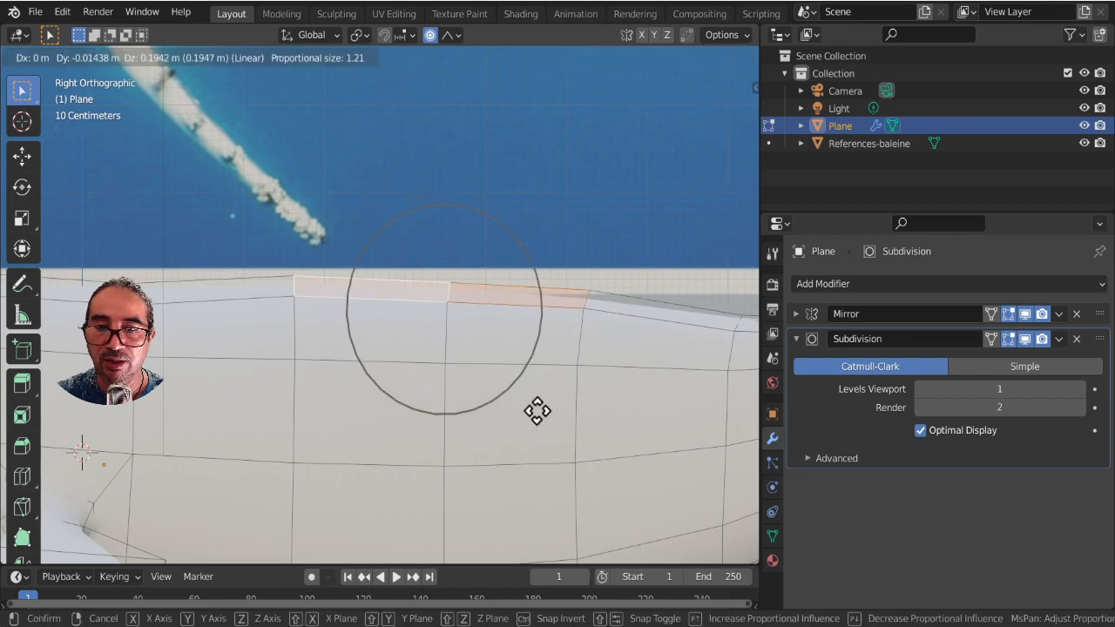
{"action": "left_click", "coordinate": [536, 407]}
Step: Raise the front face of the back's hump about 0.27 m with proportional size 0.56 and rotate it about -6°
{"action": "key", "text": "g"}
{"action": "scroll", "coordinate": [511, 339], "scroll_direction": "up", "scroll_amount": 3}
{"action": "left_click", "coordinate": [512, 339]}
{"action": "key", "text": "r"}
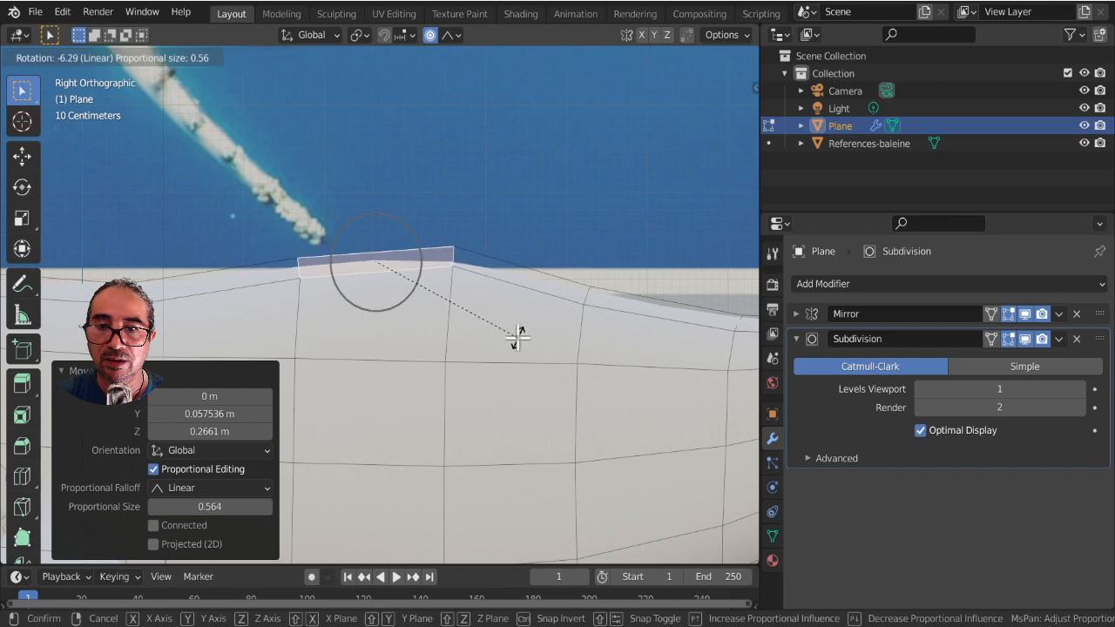
{"action": "left_click", "coordinate": [518, 332]}
Step: Turn off proportional editing, select the two faces on top of the hump and extrude them about 0.38 m along their normals
{"action": "left_click", "coordinate": [430, 35]}
{"action": "scroll", "coordinate": [473, 364], "scroll_direction": "down", "scroll_amount": 4}
{"action": "middle_click_drag", "start_coordinate": [482, 373], "coordinate": [440, 410]}
{"action": "left_click", "coordinate": [414, 332], "text": "shift"}
{"action": "scroll", "coordinate": [431, 445], "scroll_direction": "up", "scroll_amount": 3}
{"action": "left_click", "coordinate": [366, 346]}
{"action": "left_click", "coordinate": [433, 382], "text": "shift"}
{"action": "scroll", "coordinate": [416, 462], "scroll_direction": "down", "scroll_amount": 2}
{"action": "middle_click_drag", "start_coordinate": [411, 488], "coordinate": [545, 491]}
{"action": "key", "text": "e"}
{"action": "left_click", "coordinate": [435, 466]}
Step: Move the extruded dorsal faces along X toward the whale's symmetry plane
{"action": "key", "text": "g"}
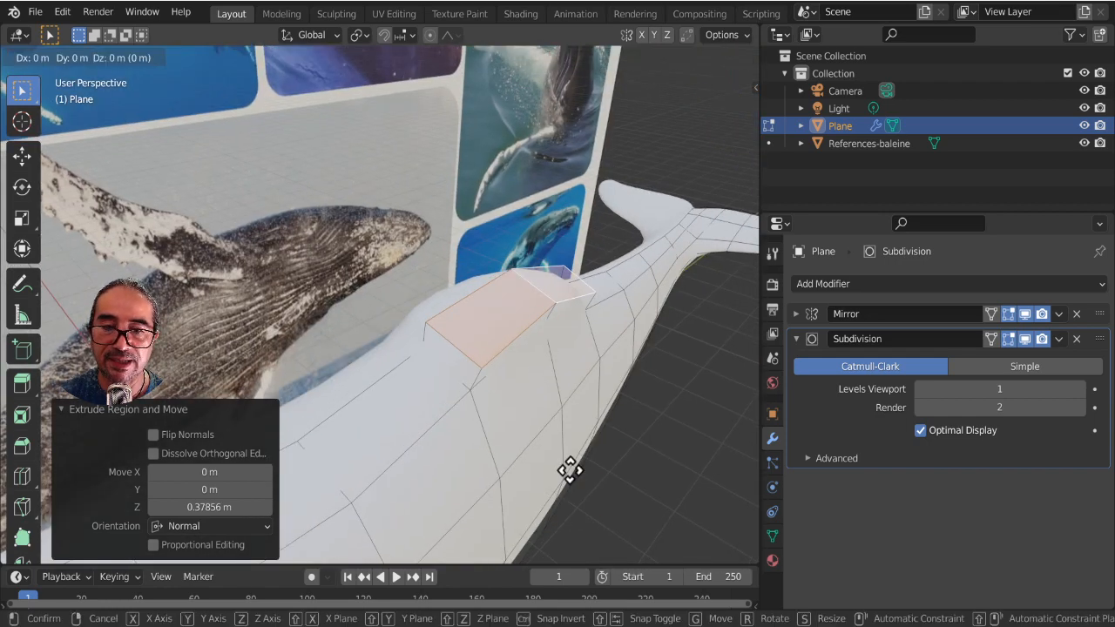
{"action": "key", "text": "x"}
{"action": "left_click", "coordinate": [473, 410]}
{"action": "middle_click_drag", "start_coordinate": [473, 411], "coordinate": [380, 319]}
Step: In edge selection mode, move the dorsal fin's front upper edge about 0.48 m along Y and 0.21 m down
{"action": "left_click", "coordinate": [378, 303]}
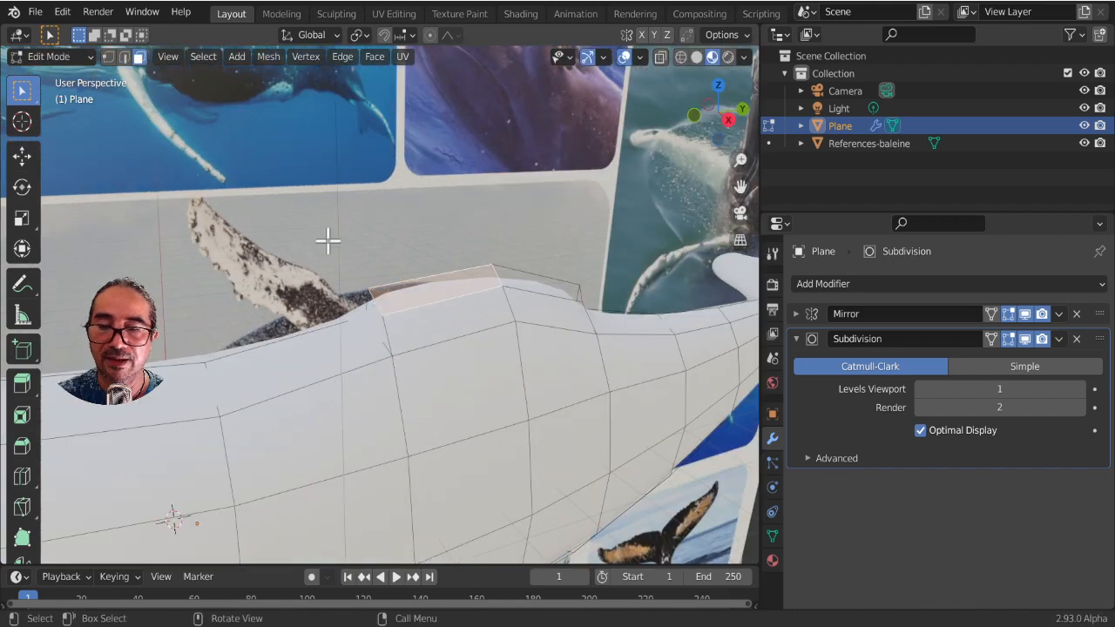
{"action": "left_click", "coordinate": [125, 56]}
{"action": "middle_click_drag", "start_coordinate": [410, 317], "coordinate": [385, 348]}
{"action": "key", "text": "g"}
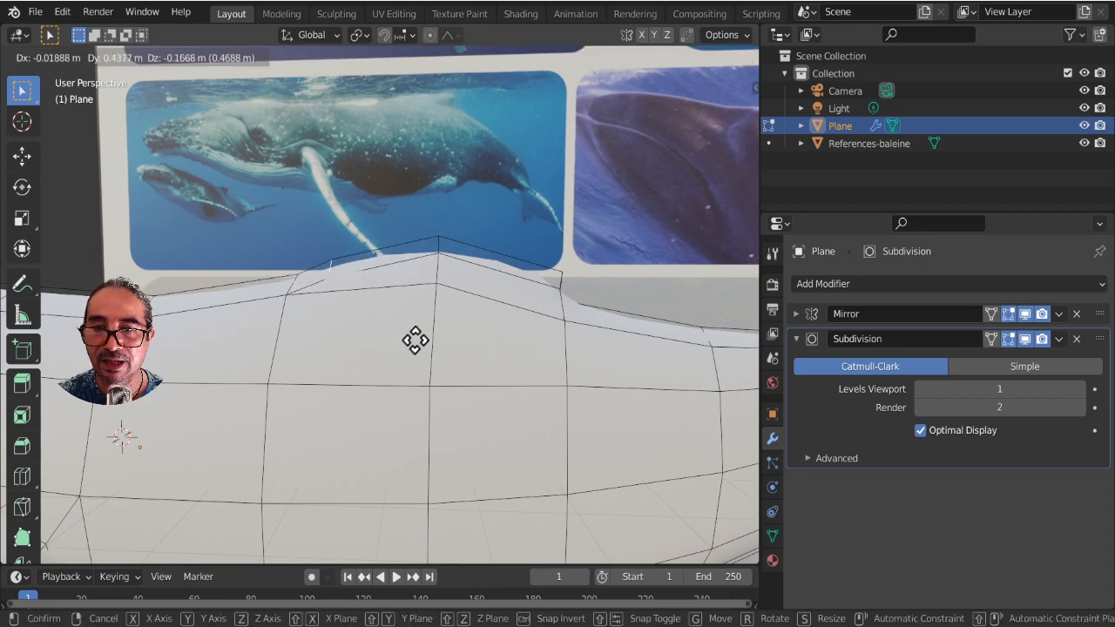
{"action": "left_click", "coordinate": [417, 343]}
Step: Raise the dorsal fin's rear upper edge about 0.28 m along Z and check the fin from behind
{"action": "middle_click_drag", "start_coordinate": [570, 289], "coordinate": [517, 293]}
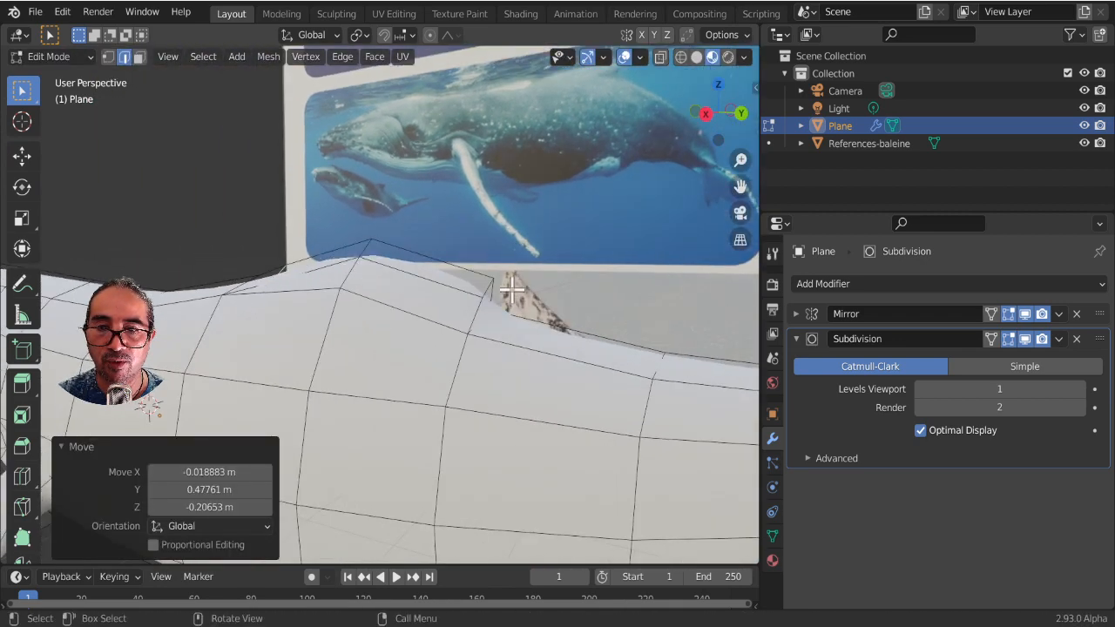
{"action": "key", "text": "g"}
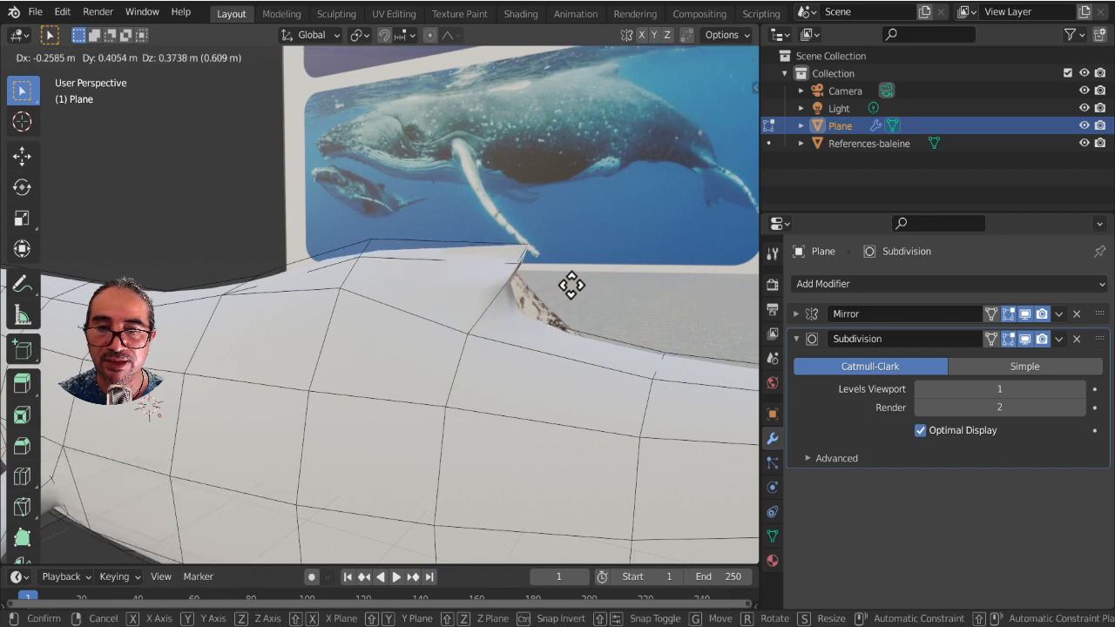
{"action": "left_click", "coordinate": [536, 293]}
{"action": "mouse_move", "coordinate": [537, 294]}
{"action": "middle_mouse_down"}
{"action": "mouse_move", "coordinate": [314, 337]}
{"action": "mouse_move", "coordinate": [412, 359]}
{"action": "mouse_move", "coordinate": [411, 418]}
{"action": "mouse_move", "coordinate": [577, 316]}
{"action": "mouse_move", "coordinate": [390, 316]}
{"action": "mouse_move", "coordinate": [524, 284]}
{"action": "middle_mouse_up"}
{"action": "key", "text": "KP_1"}
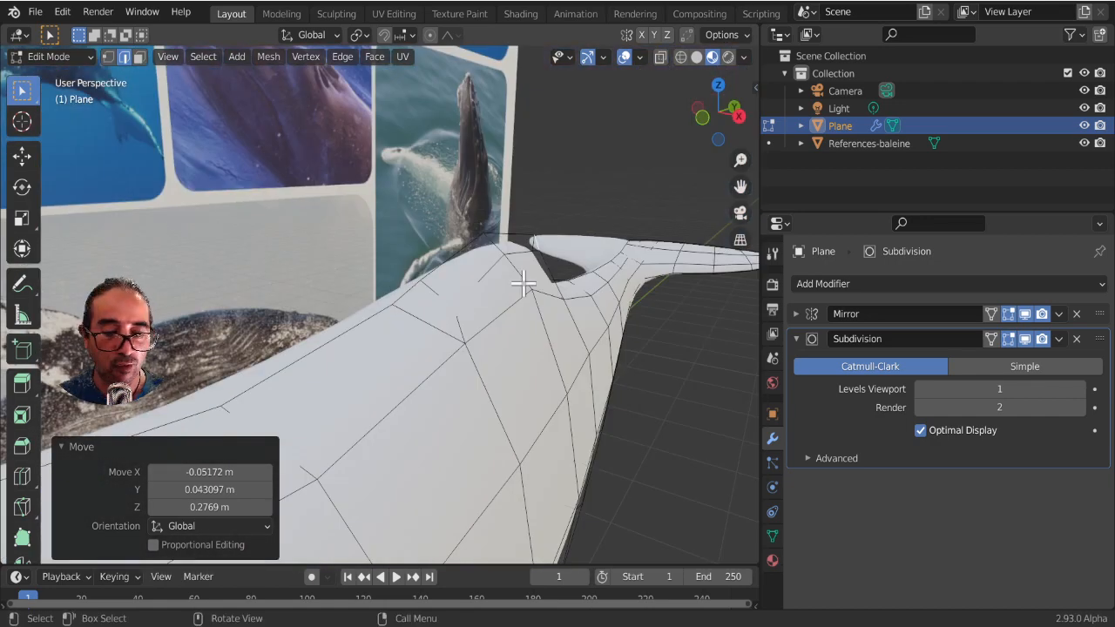
{"action": "key", "text": "ctrl+KP_1"}
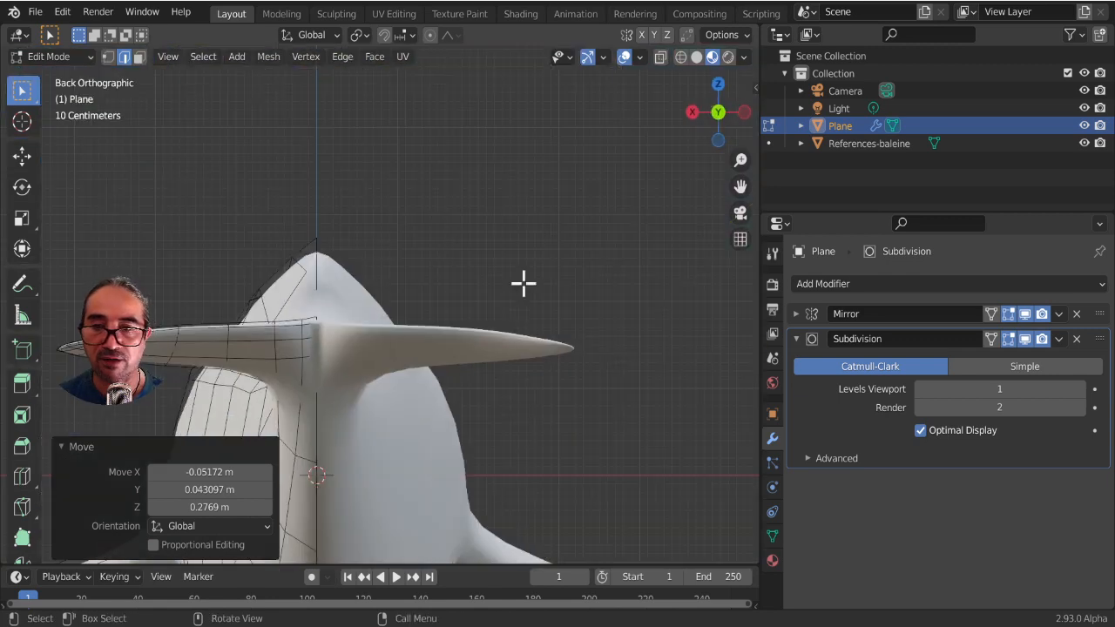
Step: From behind, move the dorsal fin's rear upper edge about 0.07 m along X and 0.23 m up
{"action": "scroll", "coordinate": [443, 281], "scroll_direction": "up", "scroll_amount": 5}
{"action": "middle_click_drag", "start_coordinate": [334, 273], "coordinate": [566, 367], "text": "shift"}
{"action": "scroll", "coordinate": [554, 364], "scroll_direction": "up", "scroll_amount": 3}
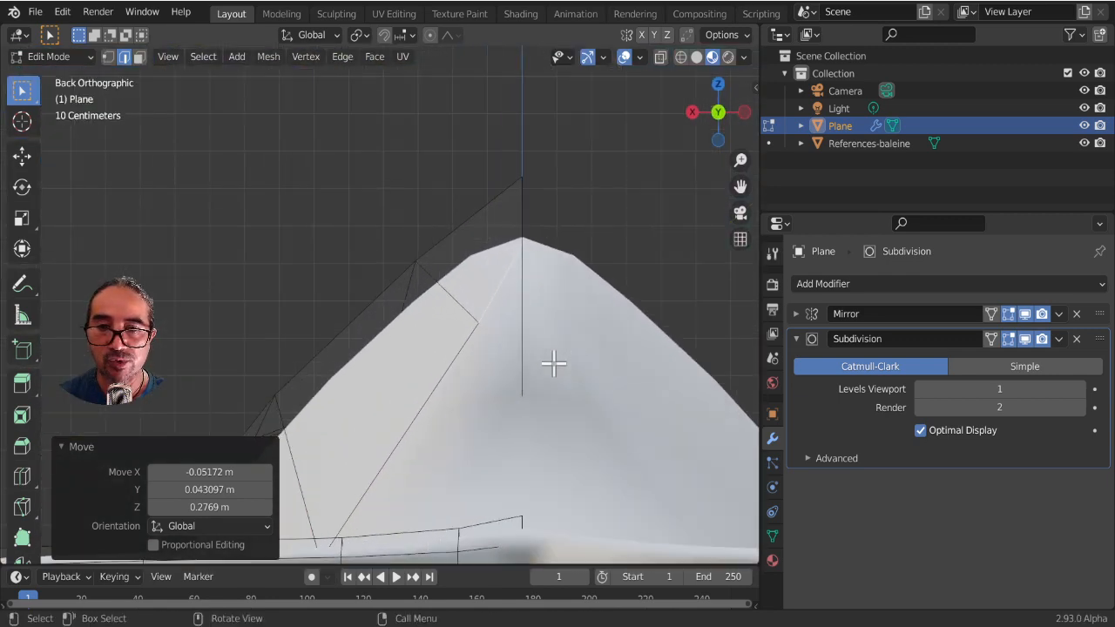
{"action": "key", "text": "g"}
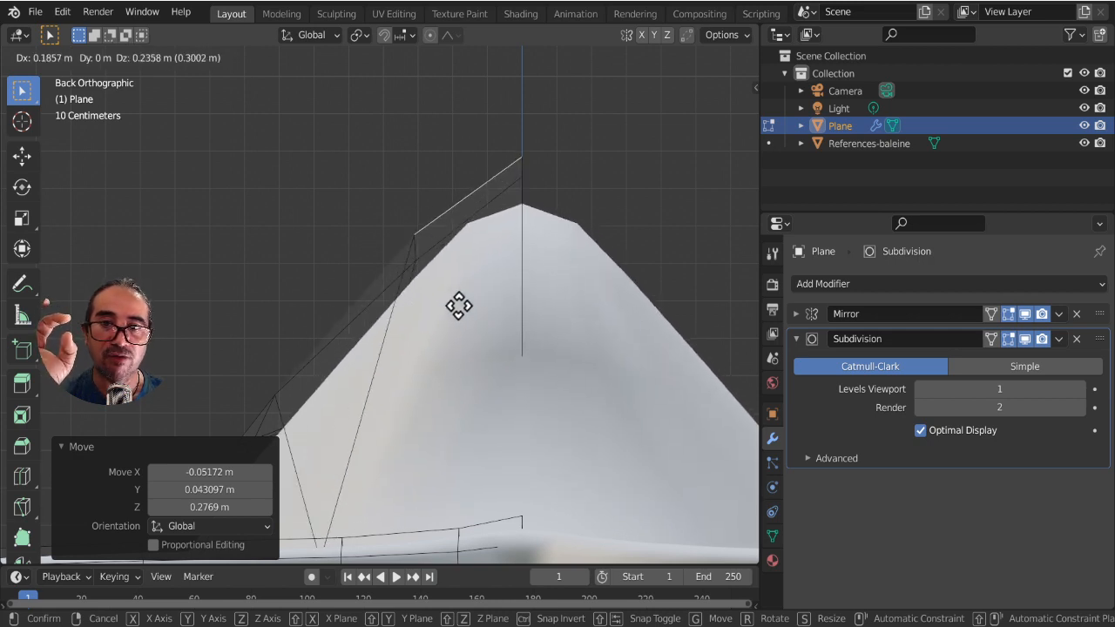
{"action": "left_click", "coordinate": [525, 311]}
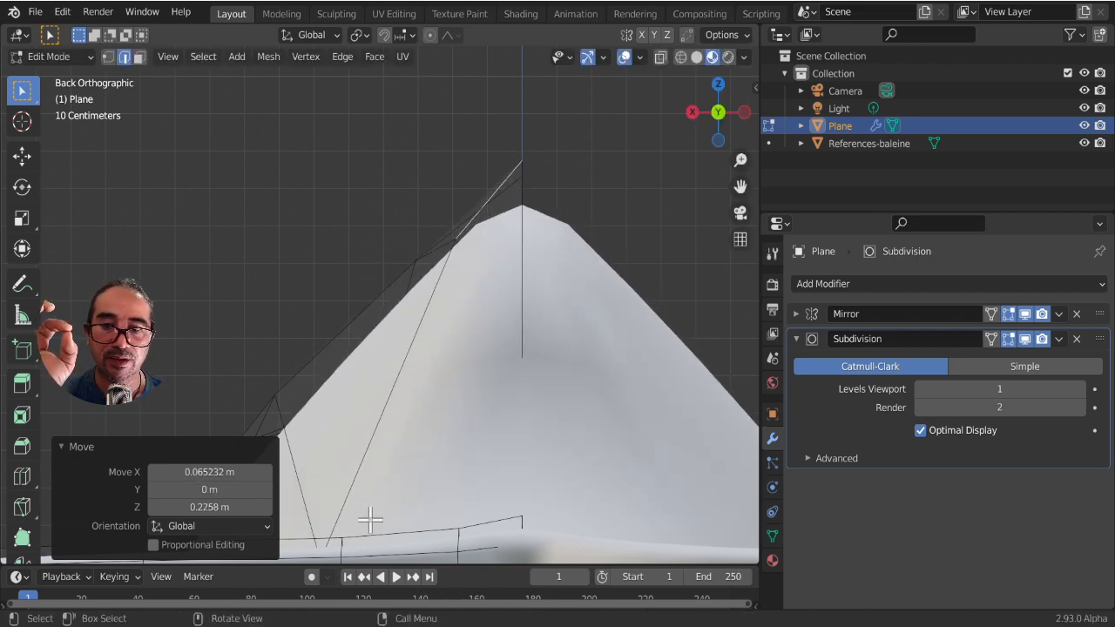
Step: In vertex selection mode, move the back vertex beside and behind the dorsal fin's base toward the symmetry plane
{"action": "scroll", "coordinate": [353, 462], "scroll_direction": "down", "scroll_amount": 2}
{"action": "middle_click_drag", "start_coordinate": [520, 452], "coordinate": [515, 508]}
{"action": "scroll", "coordinate": [520, 514], "scroll_direction": "down", "scroll_amount": 2}
{"action": "middle_click_drag", "start_coordinate": [500, 462], "coordinate": [489, 370], "text": "shift"}
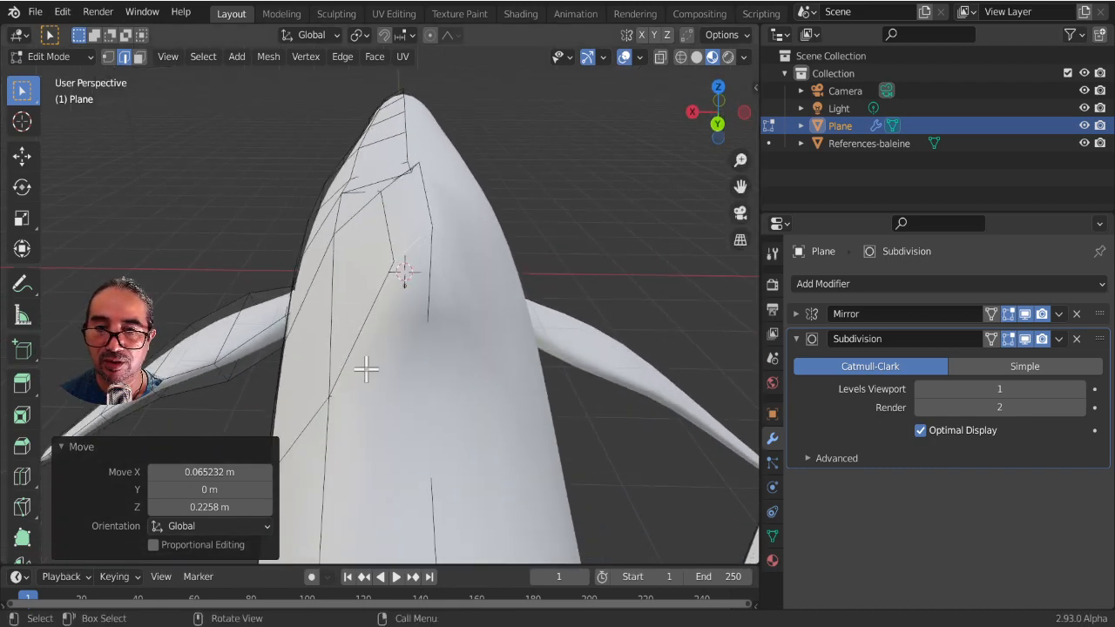
{"action": "left_click", "coordinate": [377, 392]}
{"action": "left_click", "coordinate": [108, 57]}
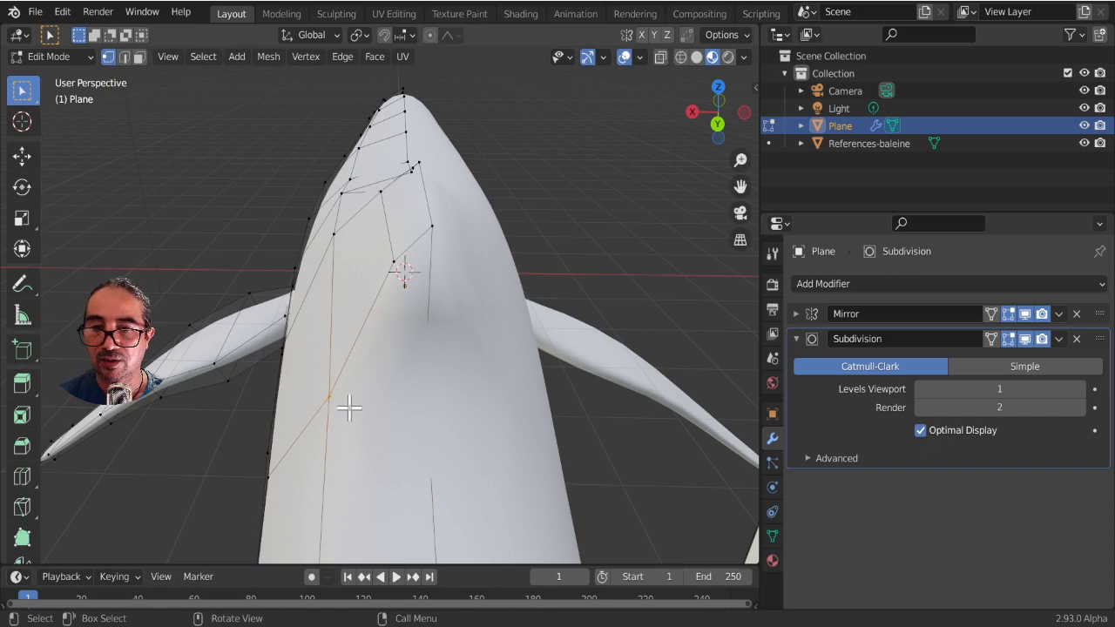
{"action": "middle_click_drag", "start_coordinate": [388, 438], "coordinate": [417, 419]}
{"action": "key", "text": "g"}
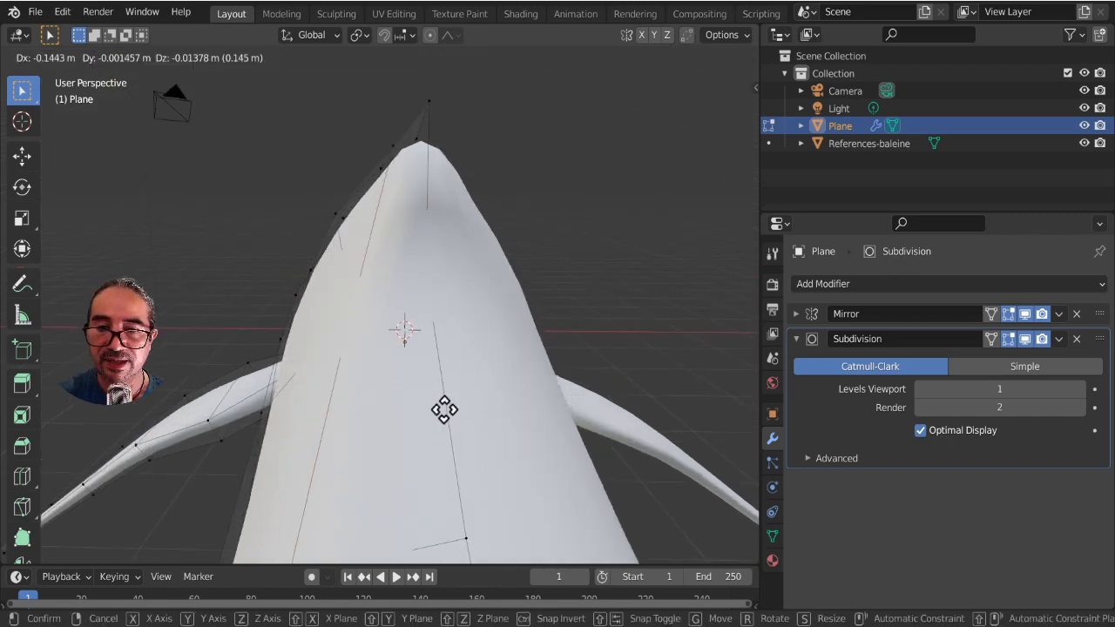
{"action": "left_click", "coordinate": [458, 406]}
Step: Turn on cage editing for the Subdivision modifier so the edit mesh follows the smoothed surface, and check the dorsal fin from the side
{"action": "middle_click_drag", "start_coordinate": [413, 319], "coordinate": [511, 323]}
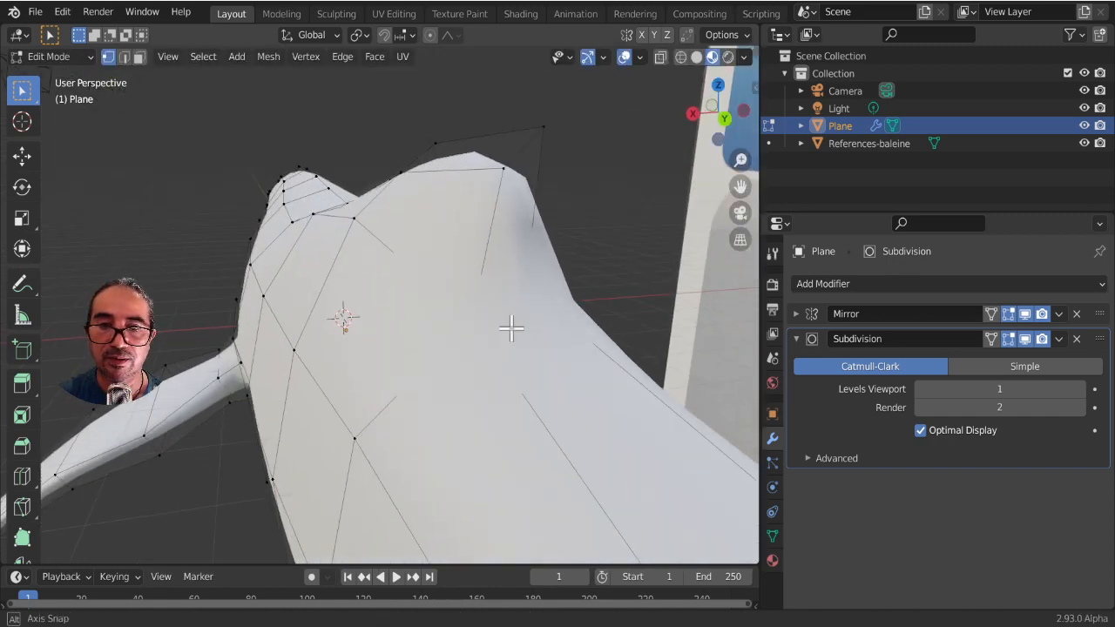
{"action": "left_click", "coordinate": [991, 339]}
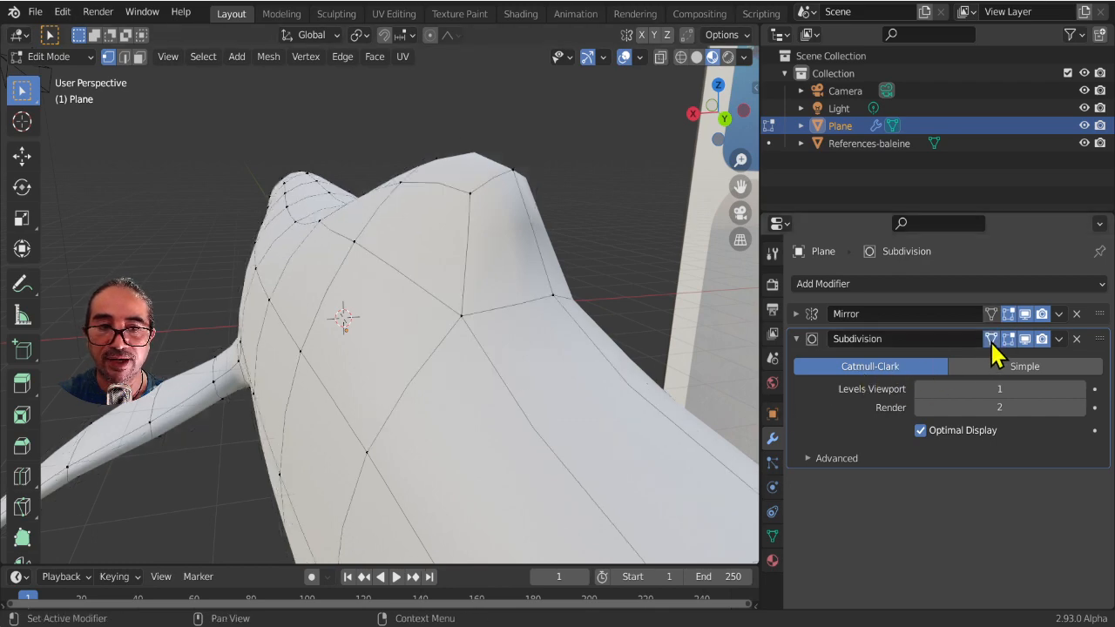
{"action": "middle_click_drag", "start_coordinate": [485, 361], "coordinate": [595, 358]}
{"action": "scroll", "coordinate": [586, 370], "scroll_direction": "down", "scroll_amount": 8}
{"action": "scroll", "coordinate": [558, 389], "scroll_direction": "up", "scroll_amount": 8}
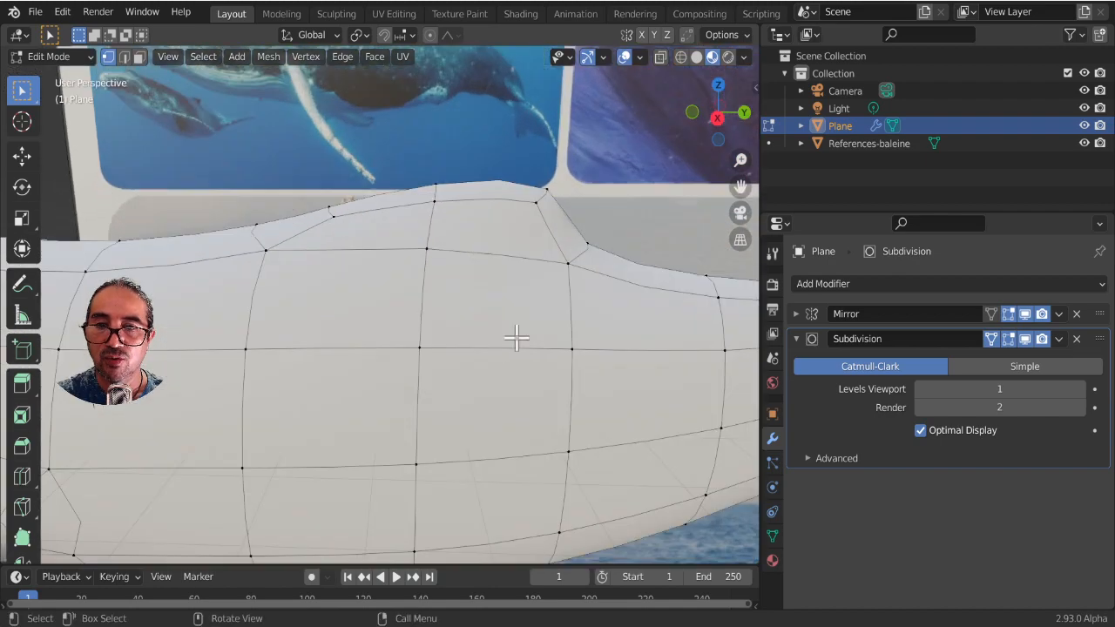
Step: Reposition several vertices around the dorsal fin to refine its shape, shifting the last one about -0.11 m along X
{"action": "middle_click_drag", "start_coordinate": [453, 310], "coordinate": [294, 326]}
{"action": "key", "text": "g"}
{"action": "left_click", "coordinate": [336, 324]}
{"action": "key", "text": "g"}
{"action": "left_click", "coordinate": [373, 211]}
{"action": "key", "text": "g"}
{"action": "left_click", "coordinate": [391, 216]}
{"action": "key", "text": "g"}
{"action": "left_click", "coordinate": [413, 249]}
{"action": "middle_click_drag", "start_coordinate": [339, 314], "coordinate": [491, 311]}
{"action": "scroll", "coordinate": [491, 310], "scroll_direction": "down", "scroll_amount": 5}
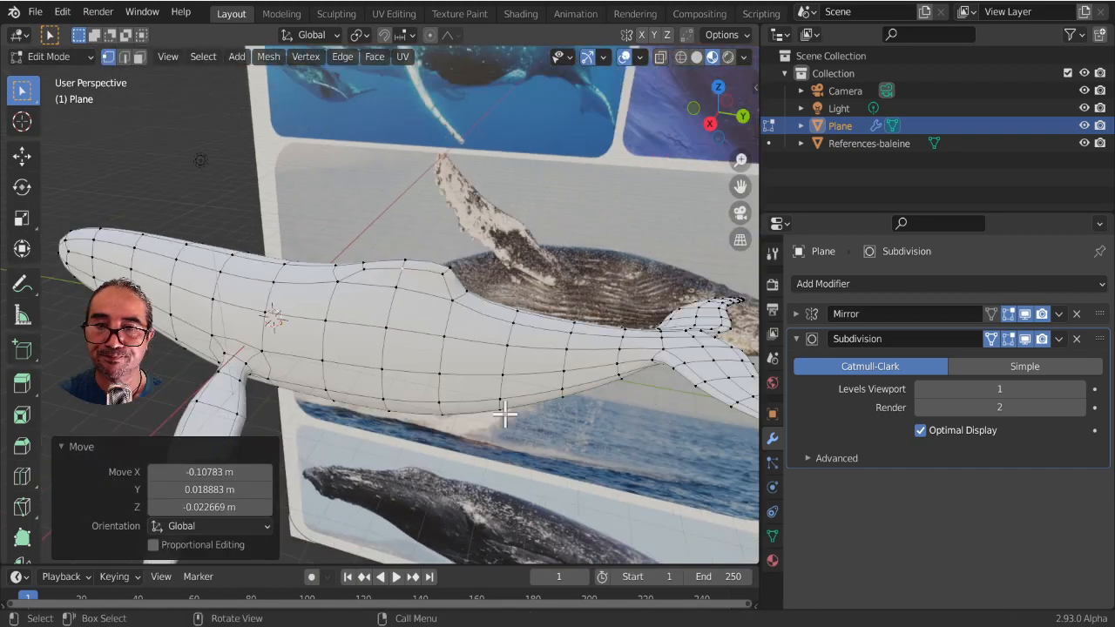
Step: Return to Object Mode and compare the whole whale with the reference photos
{"action": "key", "text": "Tab"}
{"action": "middle_click_drag", "start_coordinate": [508, 447], "coordinate": [414, 397]}
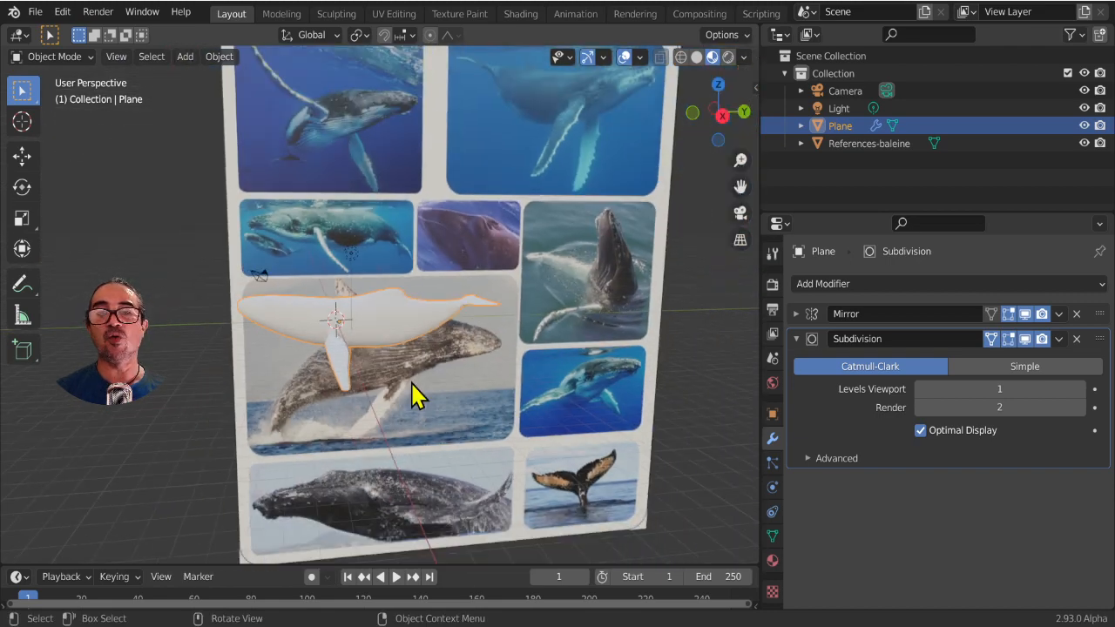
{"action": "middle_click_drag", "start_coordinate": [331, 403], "coordinate": [280, 371]}
{"action": "scroll", "coordinate": [383, 292], "scroll_direction": "down", "scroll_amount": 6}
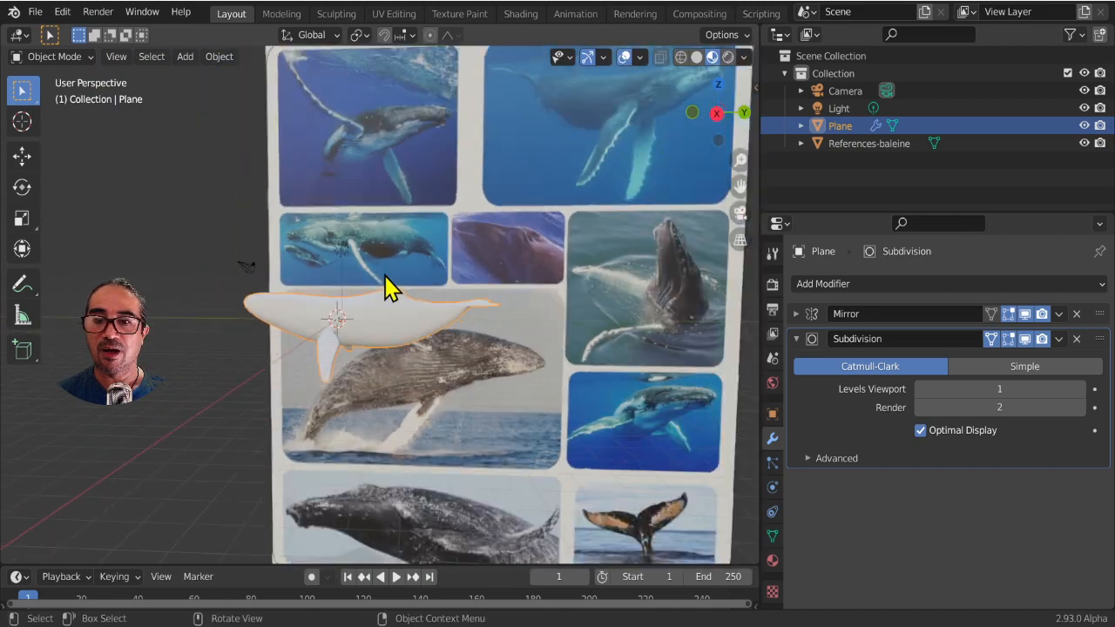
Step: Save the whale scene as a Blender file in the Pictures\baleine folder
{"action": "key", "text": "ctrl+s"}
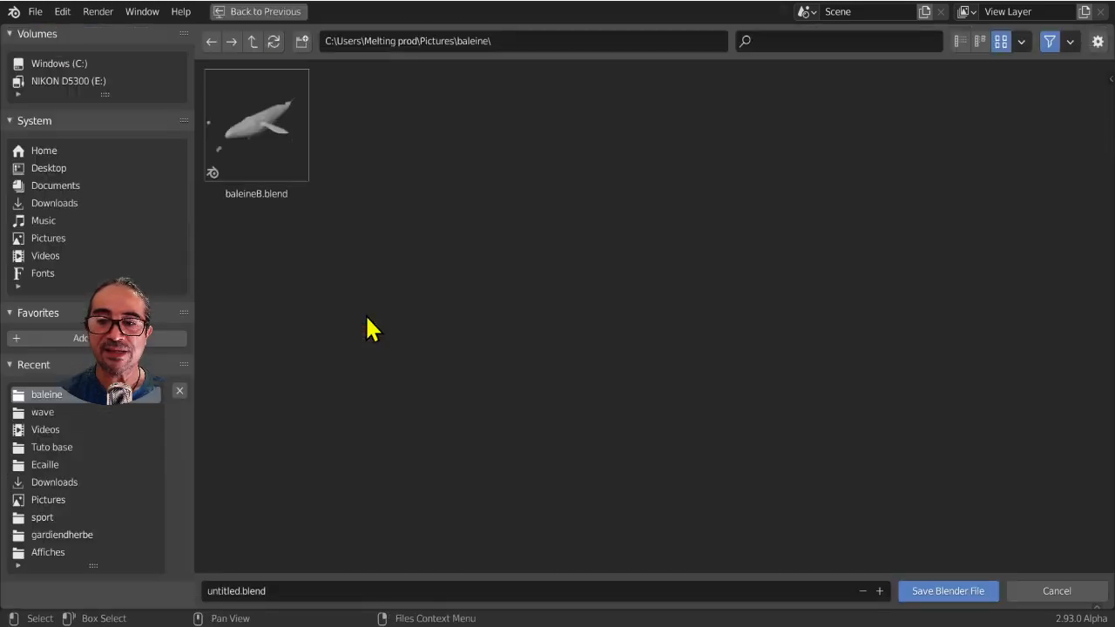
{"action": "left_click", "coordinate": [262, 591]}
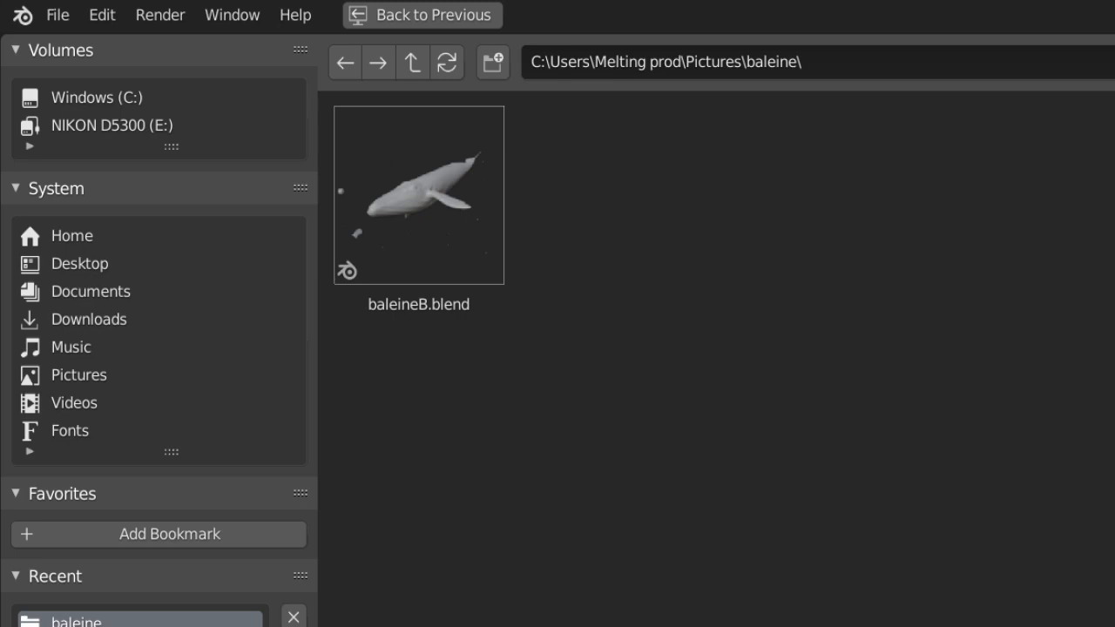
{"action": "key", "text": "Return"}
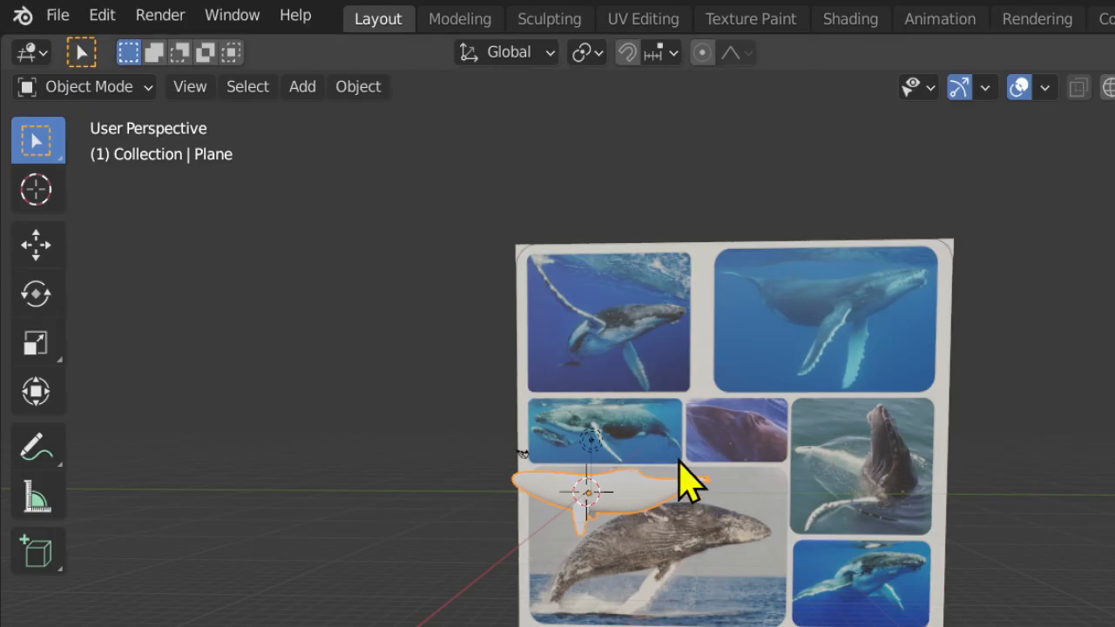
Step: Hide the References-baleine image object so only the whale model remains in view
{"action": "scroll", "coordinate": [710, 436], "scroll_direction": "up", "scroll_amount": 3}
{"action": "middle_click_drag", "start_coordinate": [555, 536], "coordinate": [677, 381]}
{"action": "scroll", "coordinate": [563, 590], "scroll_direction": "up", "scroll_amount": 6}
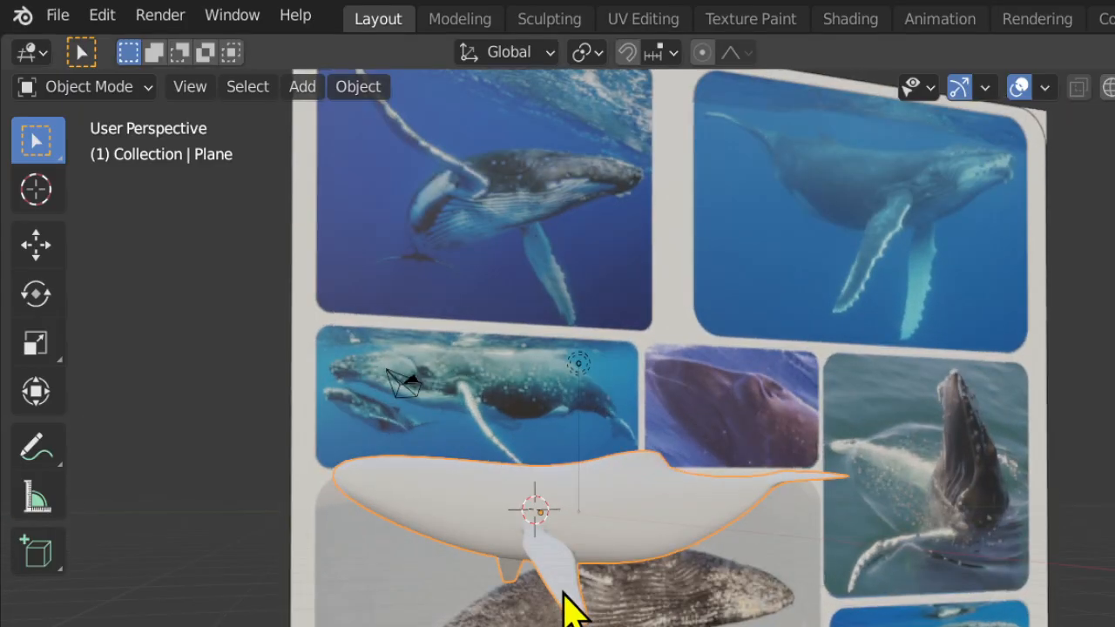
{"action": "key", "text": "h"}
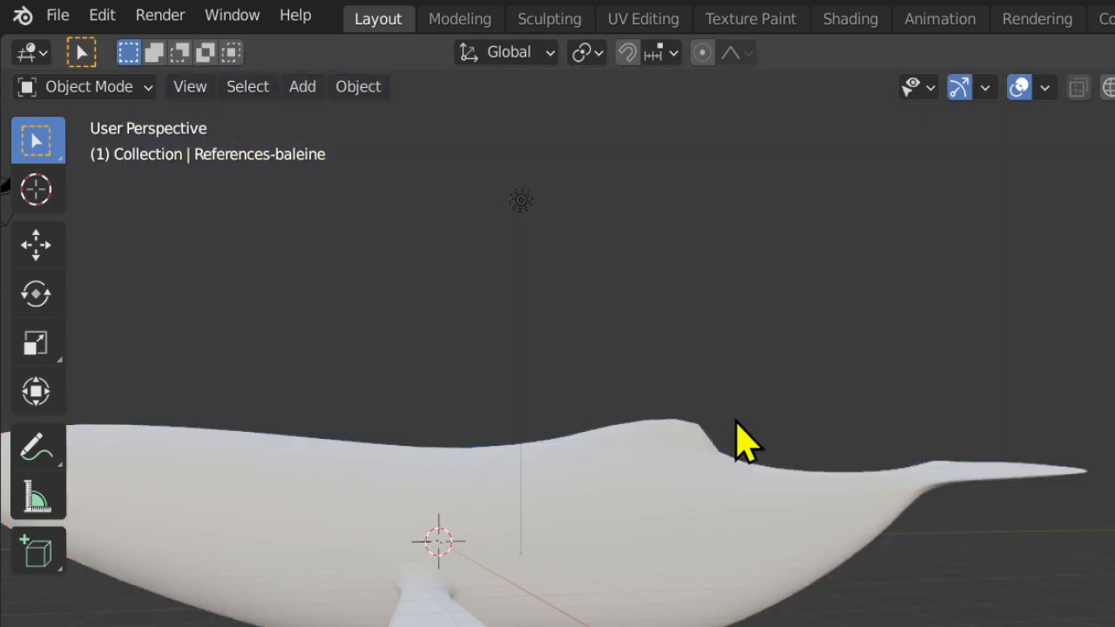
Step: Select the whale and examine its body, fins and tail from several angles
{"action": "scroll", "coordinate": [639, 531], "scroll_direction": "down", "scroll_amount": 3}
{"action": "middle_click_drag", "start_coordinate": [627, 575], "coordinate": [736, 614]}
{"action": "middle_click_drag", "start_coordinate": [727, 626], "coordinate": [858, 579], "text": "shift"}
{"action": "middle_click_drag", "start_coordinate": [784, 626], "coordinate": [744, 624]}
{"action": "scroll", "coordinate": [810, 560], "scroll_direction": "up", "scroll_amount": 5}
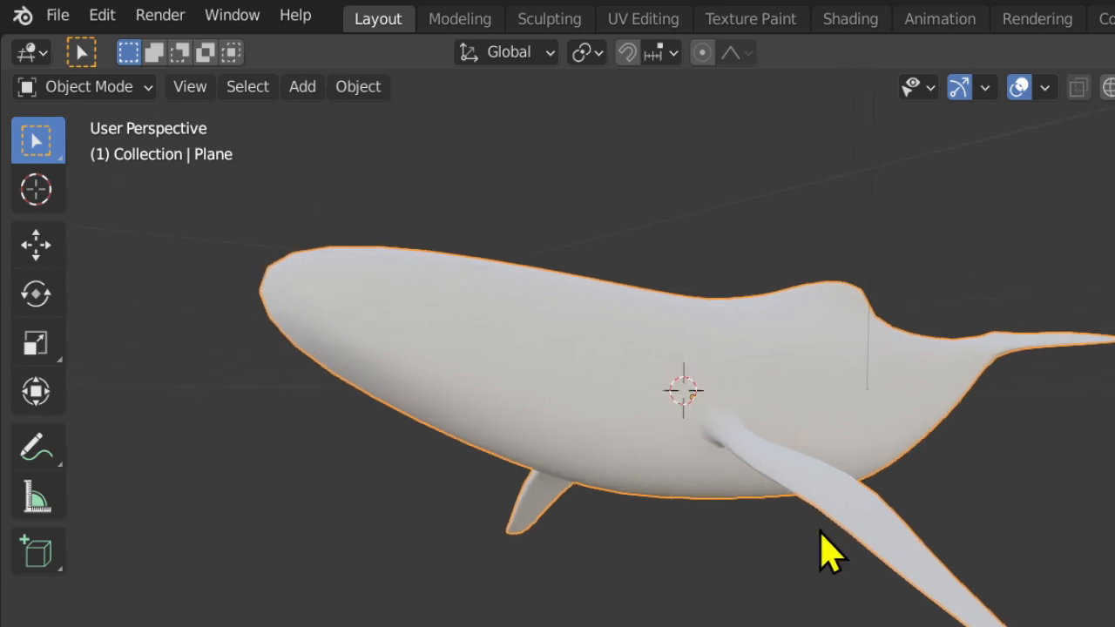
{"action": "scroll", "coordinate": [832, 572], "scroll_direction": "down", "scroll_amount": 2}
{"action": "middle_click_drag", "start_coordinate": [836, 572], "coordinate": [671, 626]}
{"action": "middle_click_drag", "start_coordinate": [671, 566], "coordinate": [609, 564]}
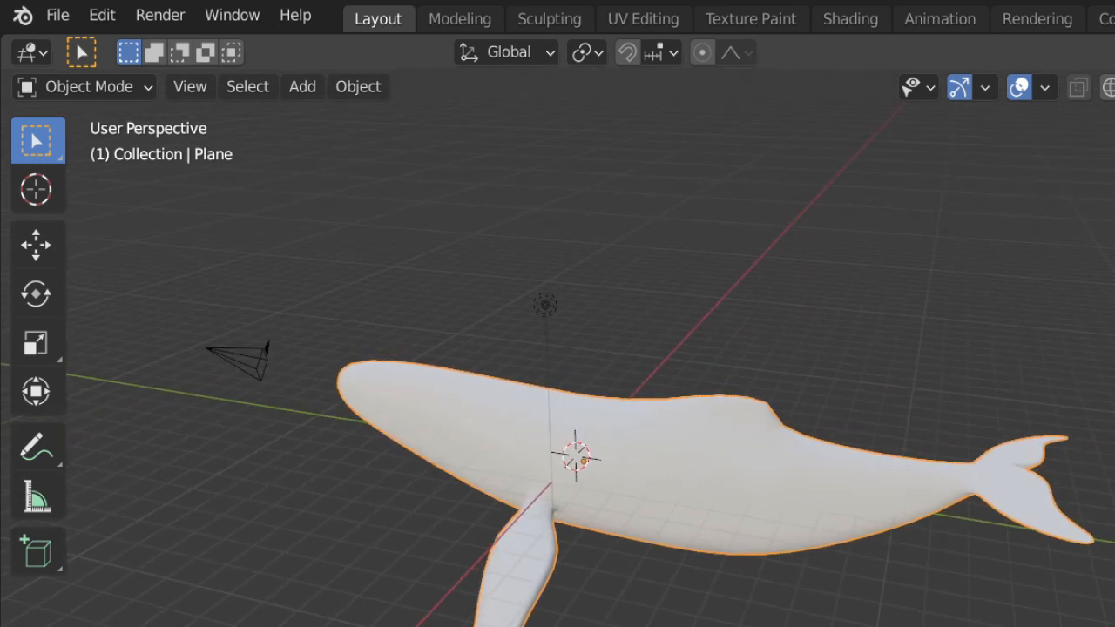